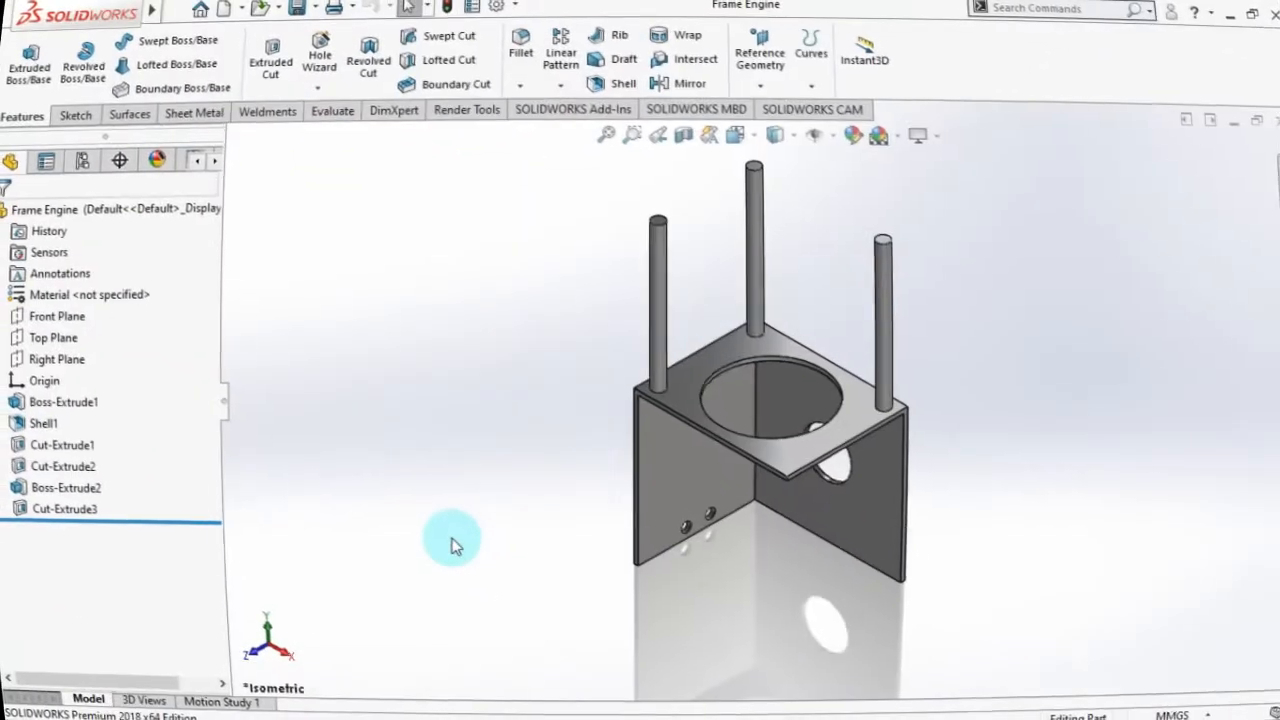
middle_drag(452, 545, 1005, 275)
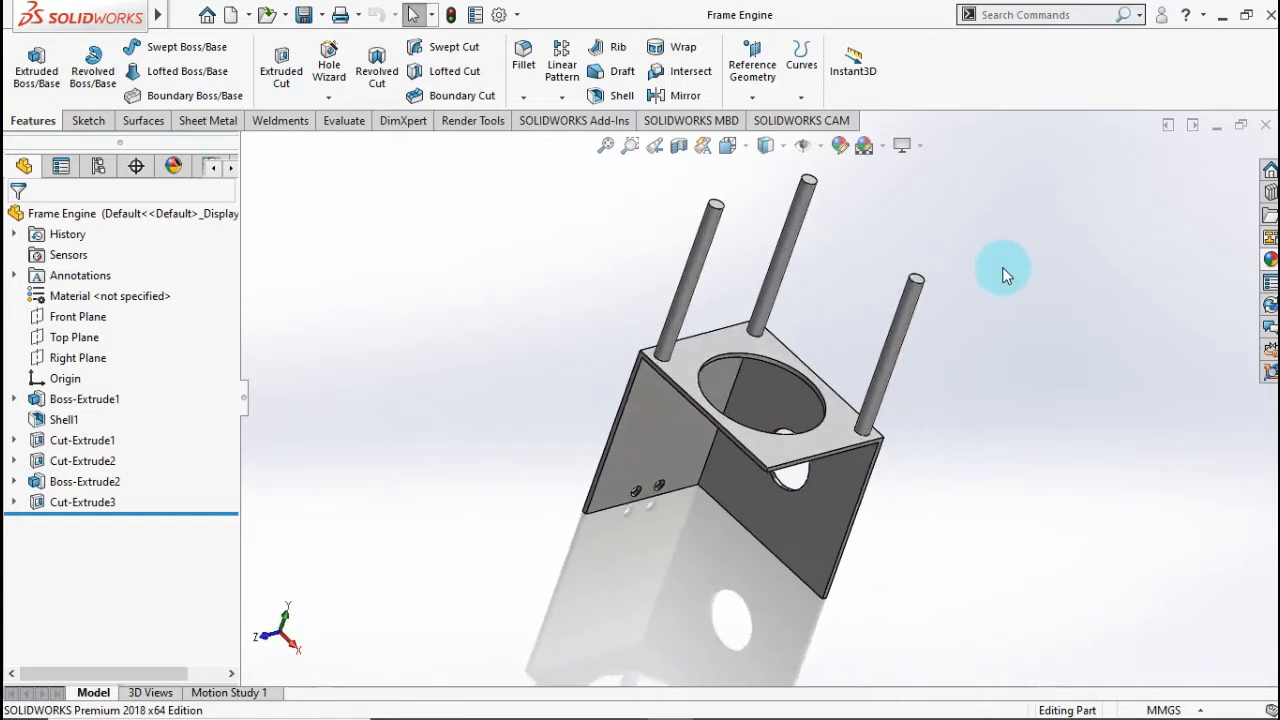
key(ctrl+7)
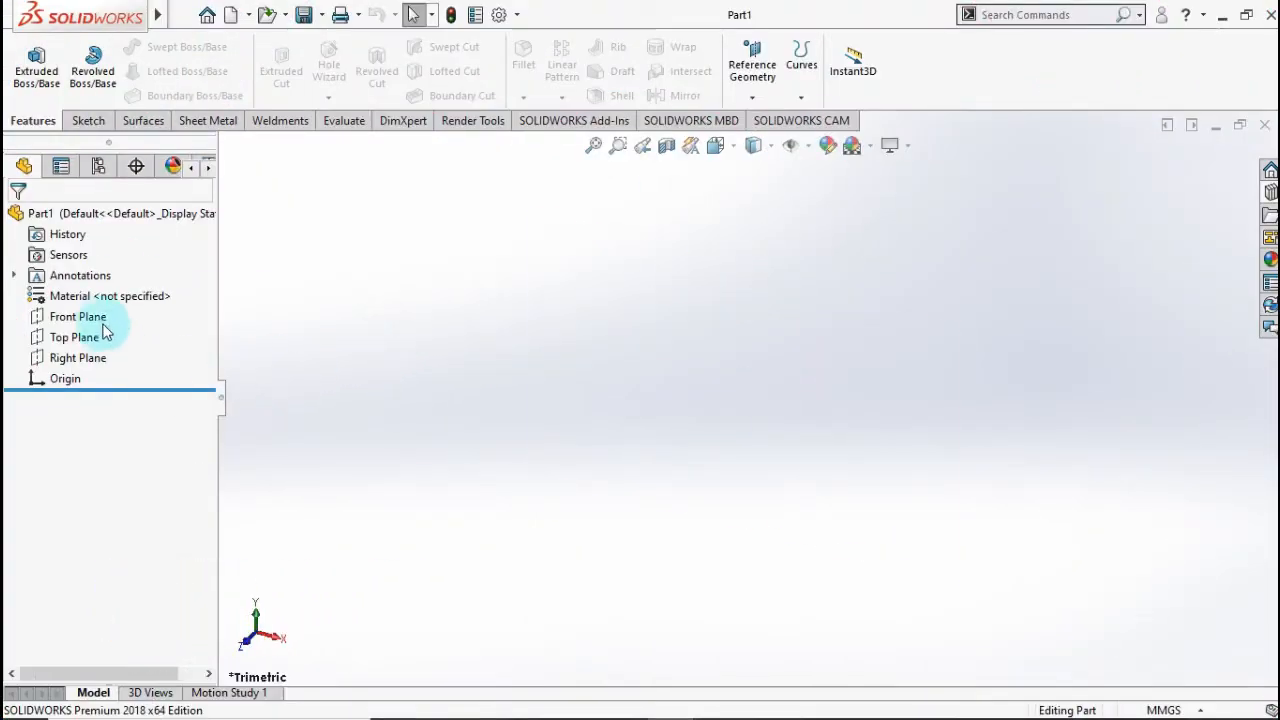
- Start a sketch on the Top Plane and draw a centre rectangle about 276 by 127 mm from the origin
click(82, 341)
click(88, 314)
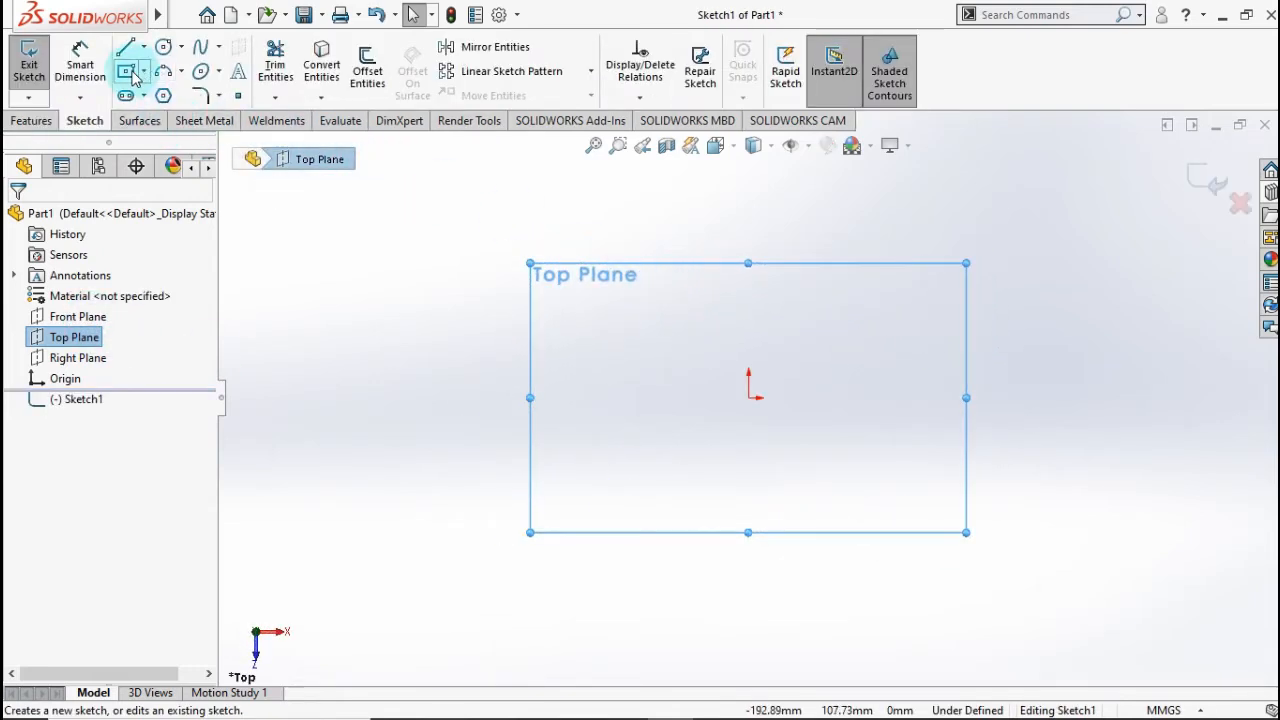
click(130, 71)
drag(750, 402, 463, 242)
- Dimension the rectangle to 150 mm high and 190 mm wide
click(66, 70)
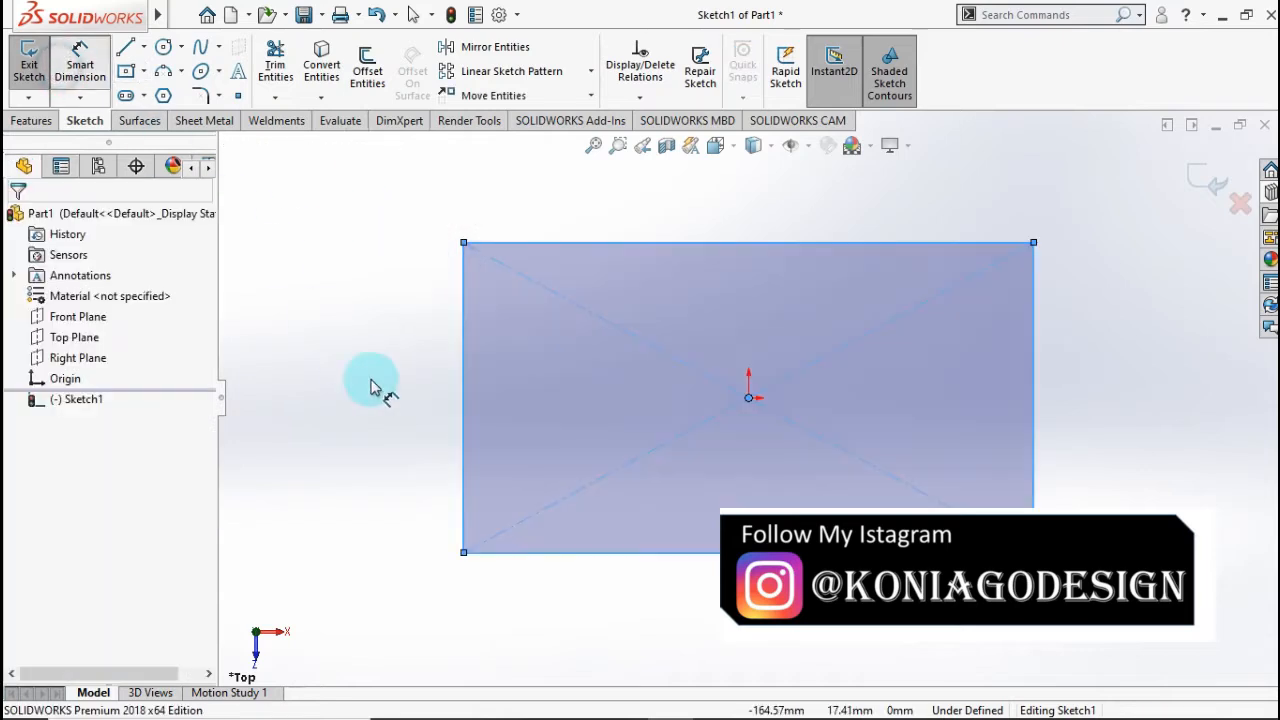
click(464, 351)
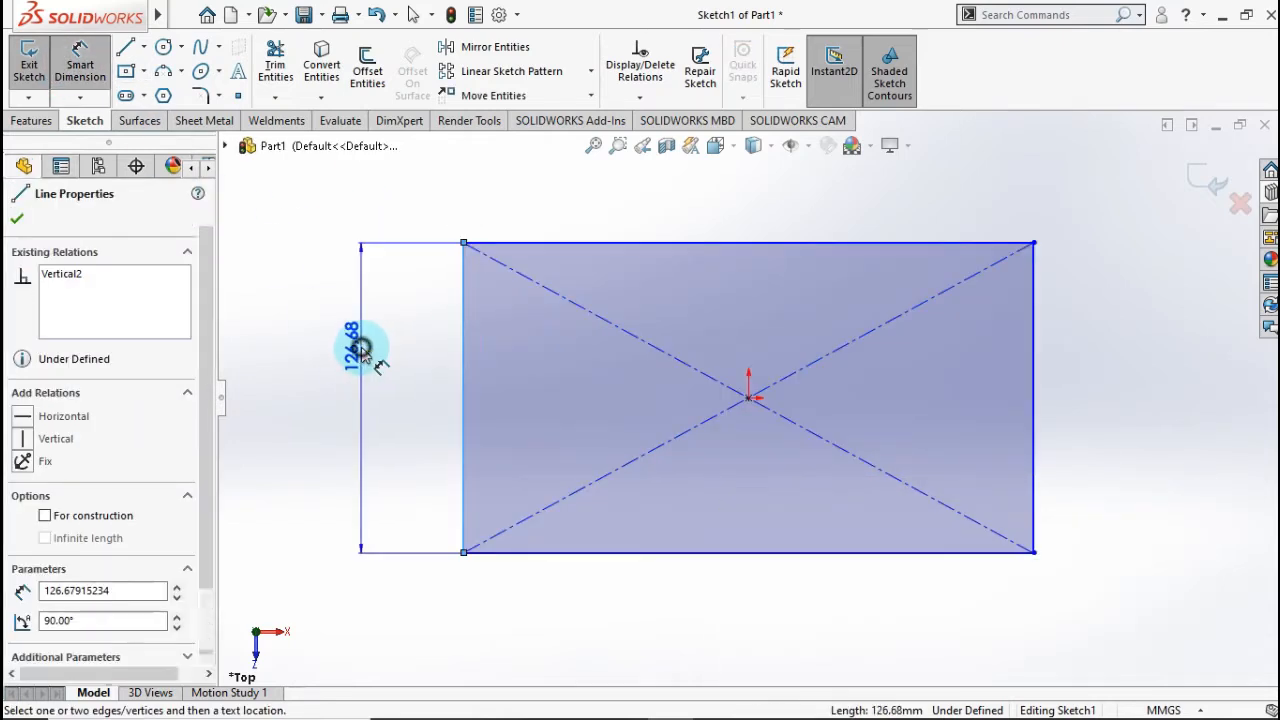
click(364, 355)
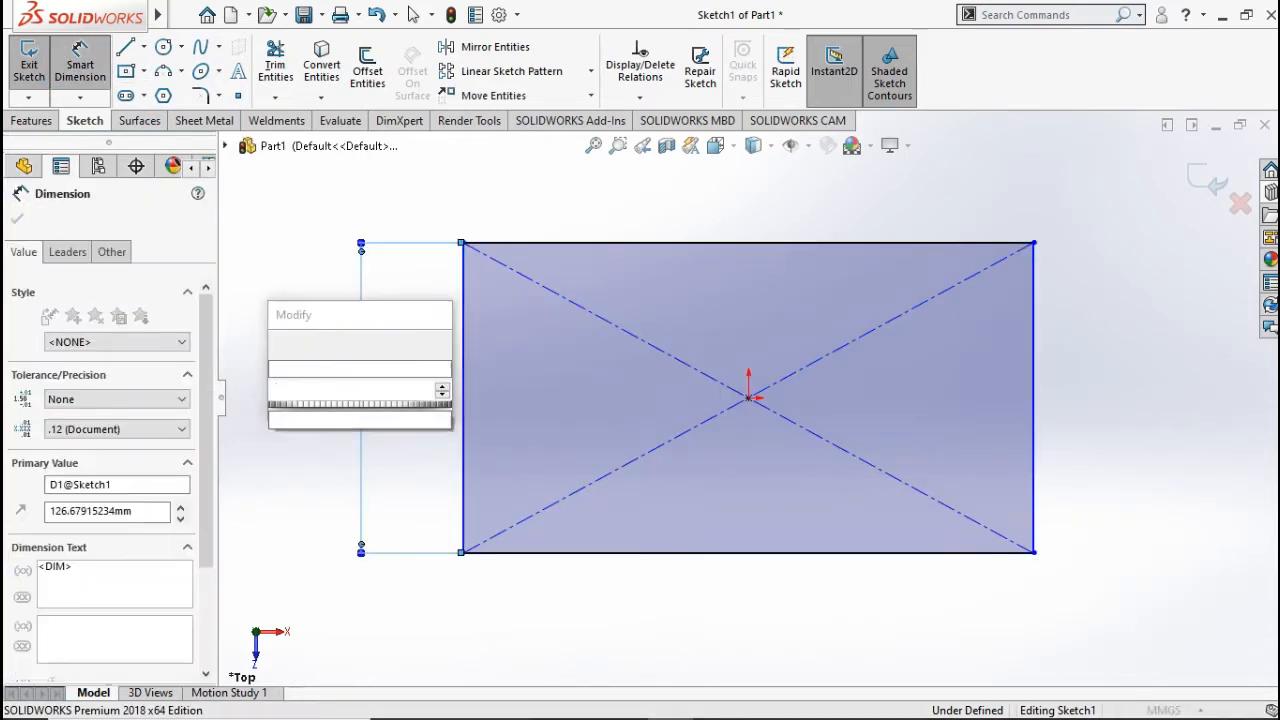
text(150)
click(282, 346)
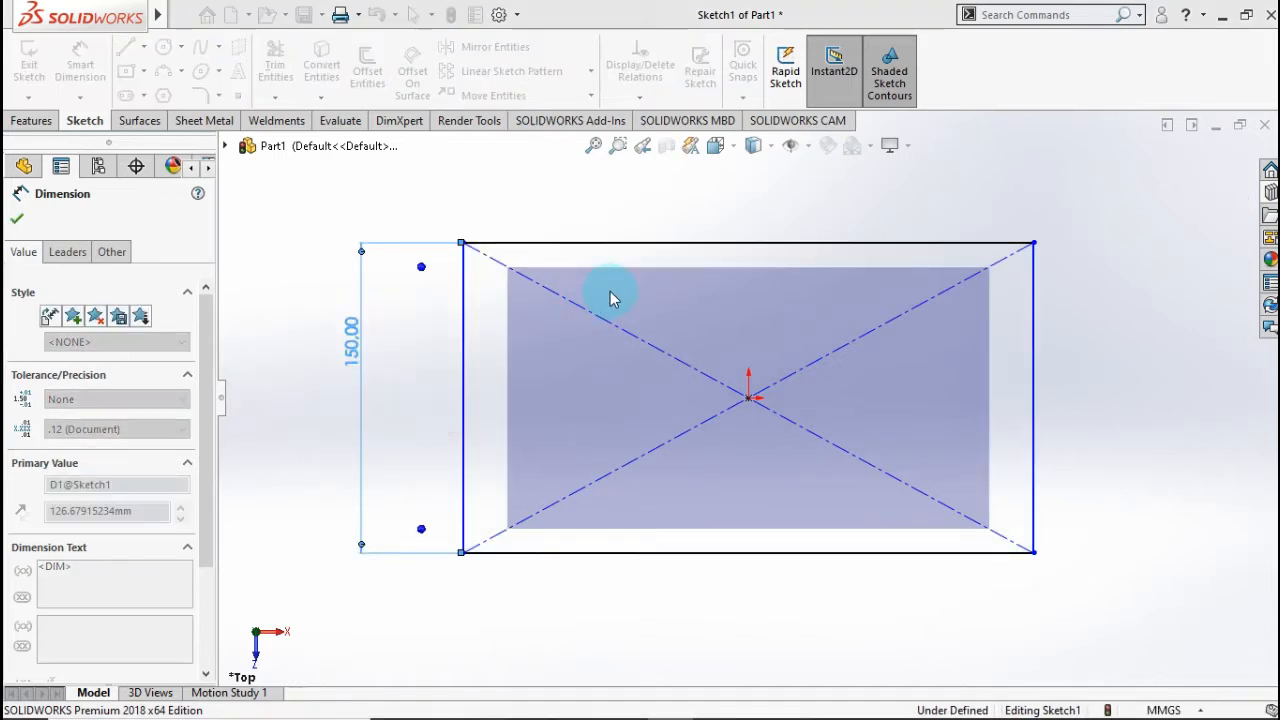
click(688, 238)
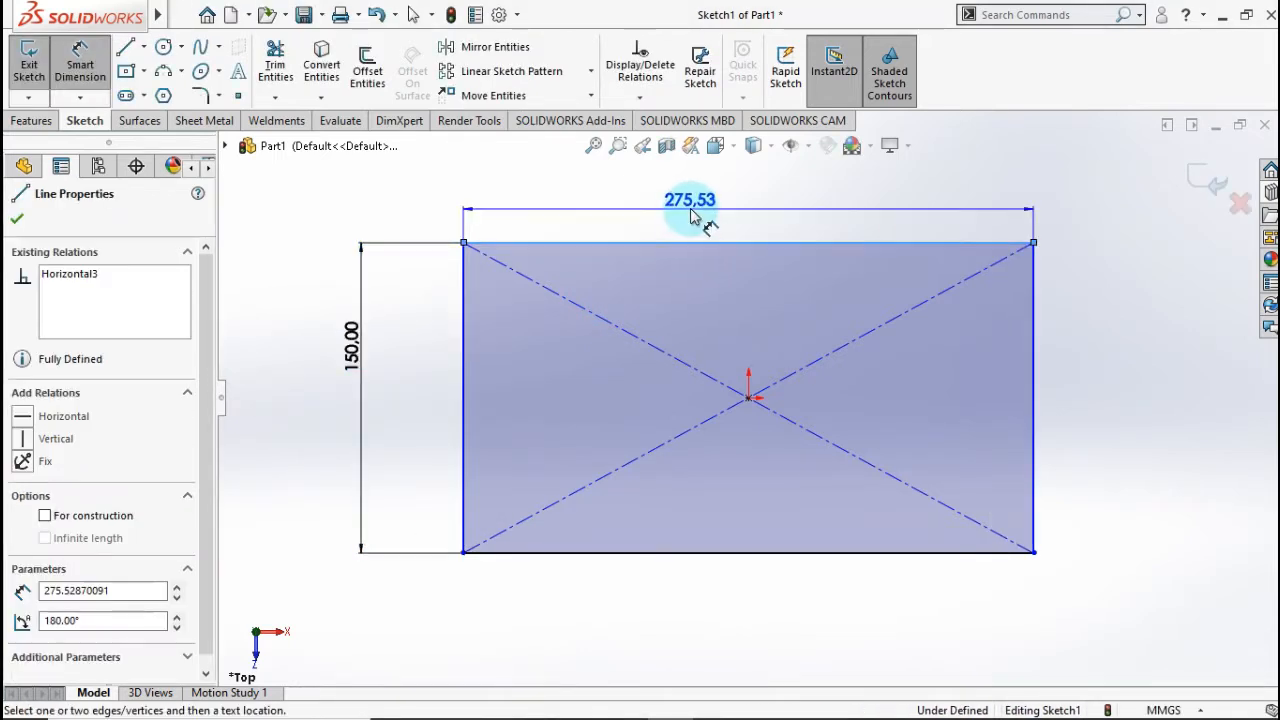
click(692, 213)
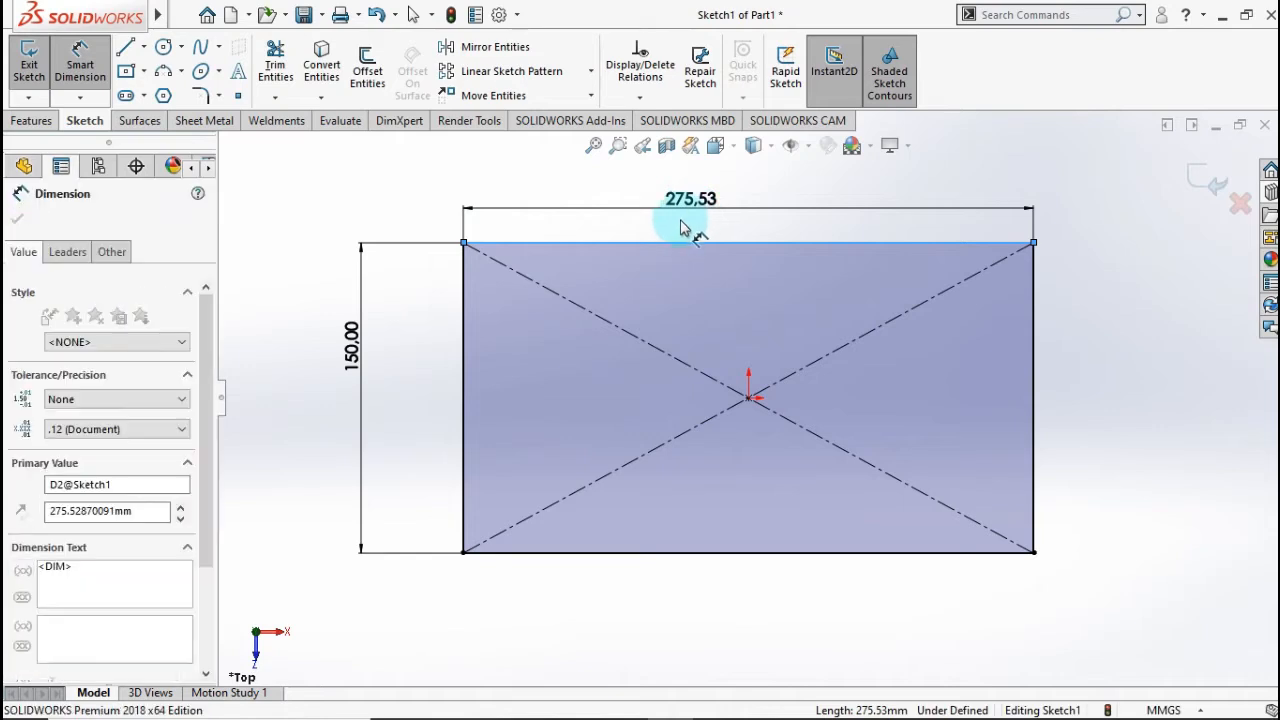
text(190)
click(614, 207)
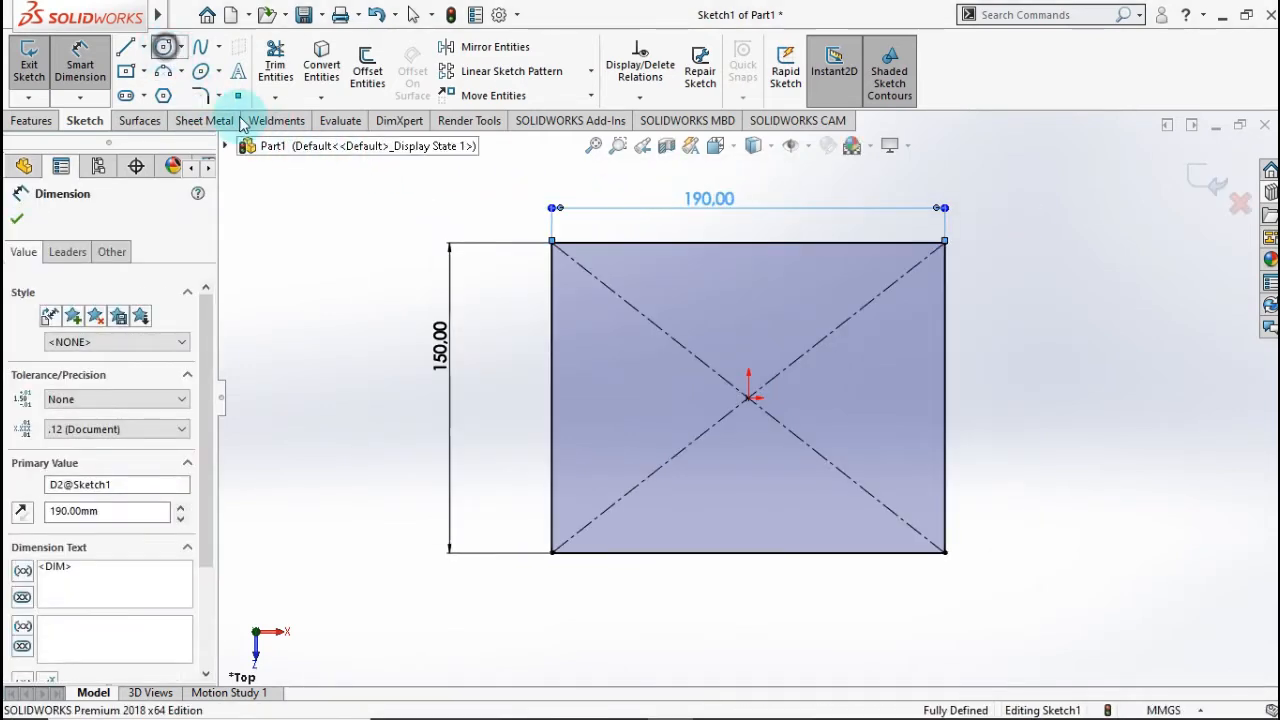
- Draw a circle centred on the origin inside the rectangle and set its diameter to 105 mm
click(753, 381)
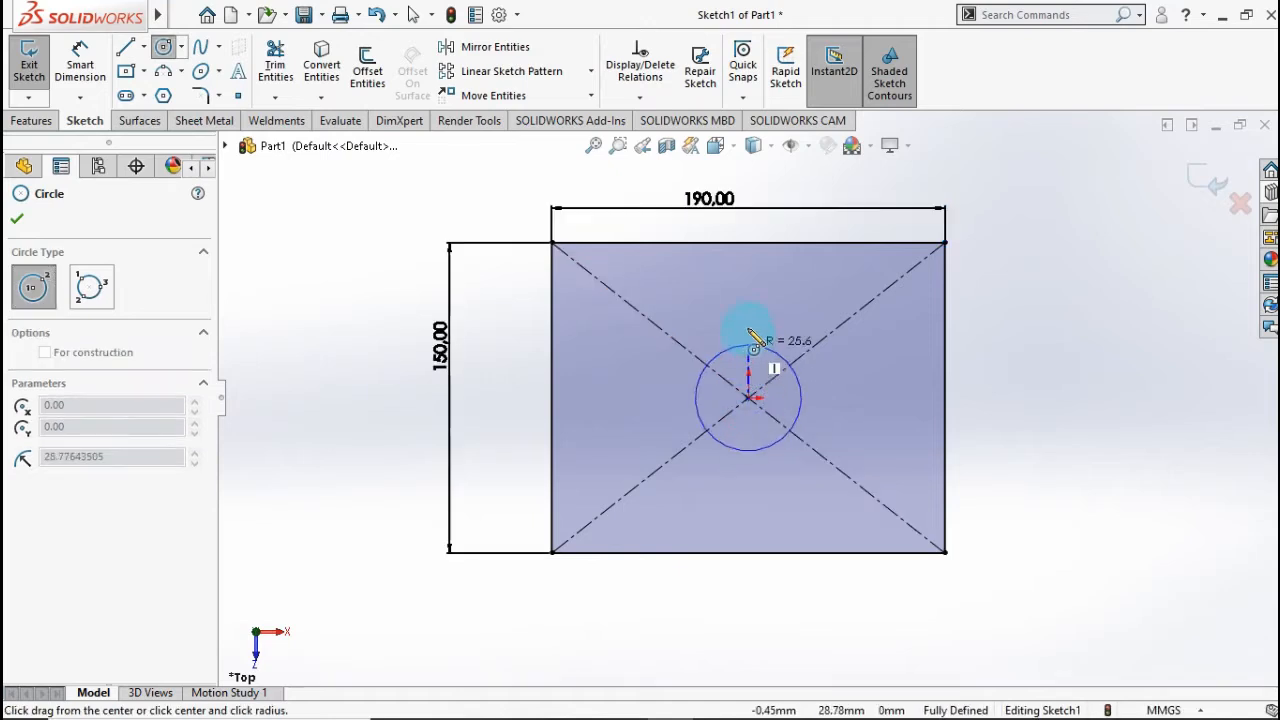
click(746, 314)
click(80, 64)
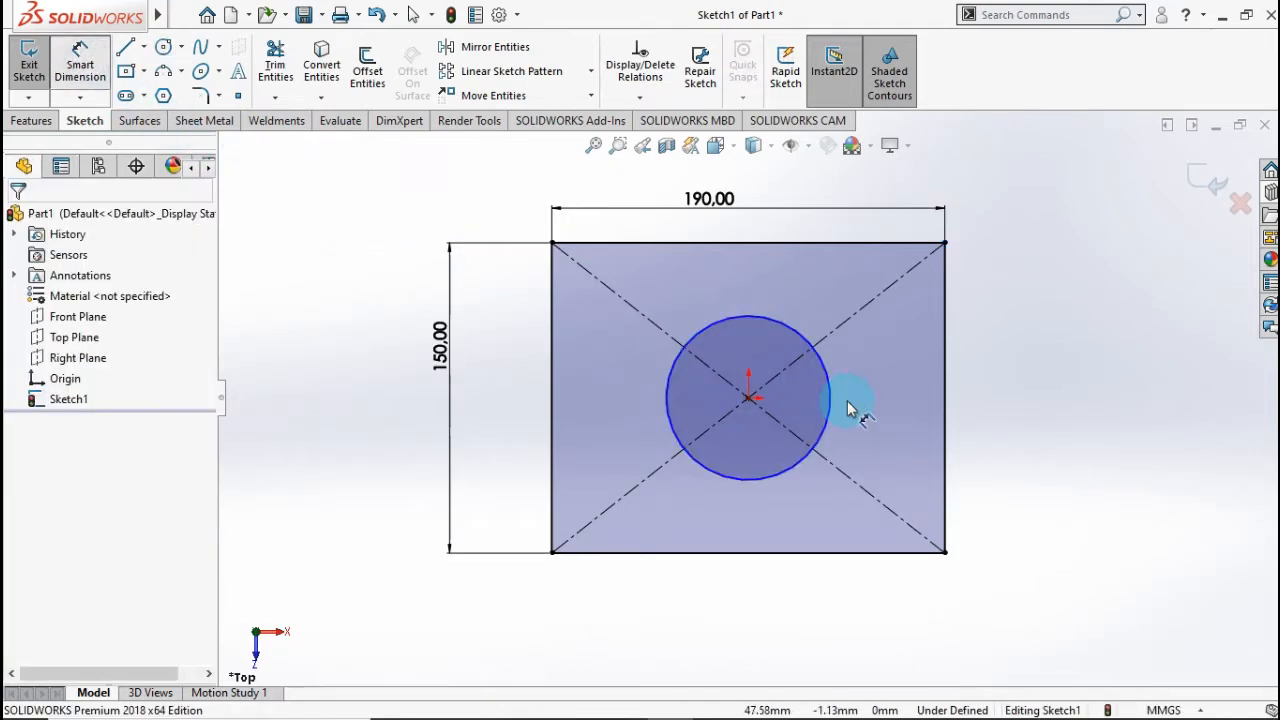
click(833, 402)
click(1055, 403)
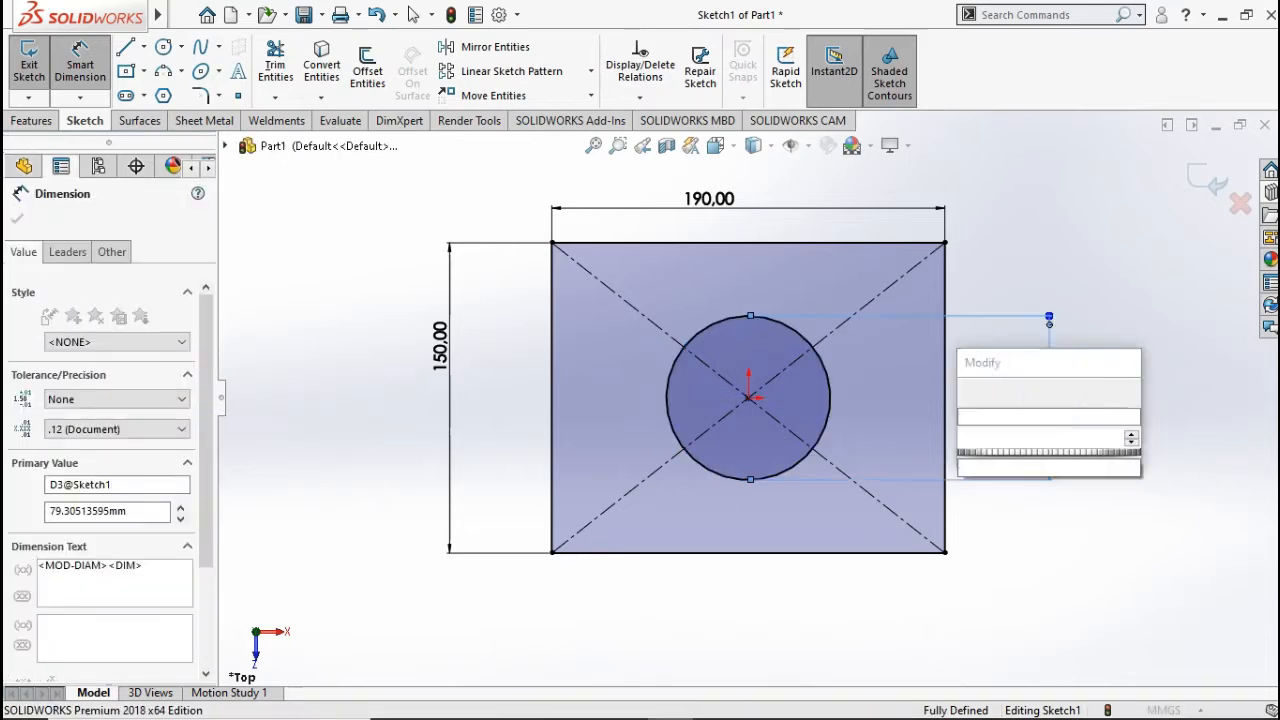
text(105)
click(967, 394)
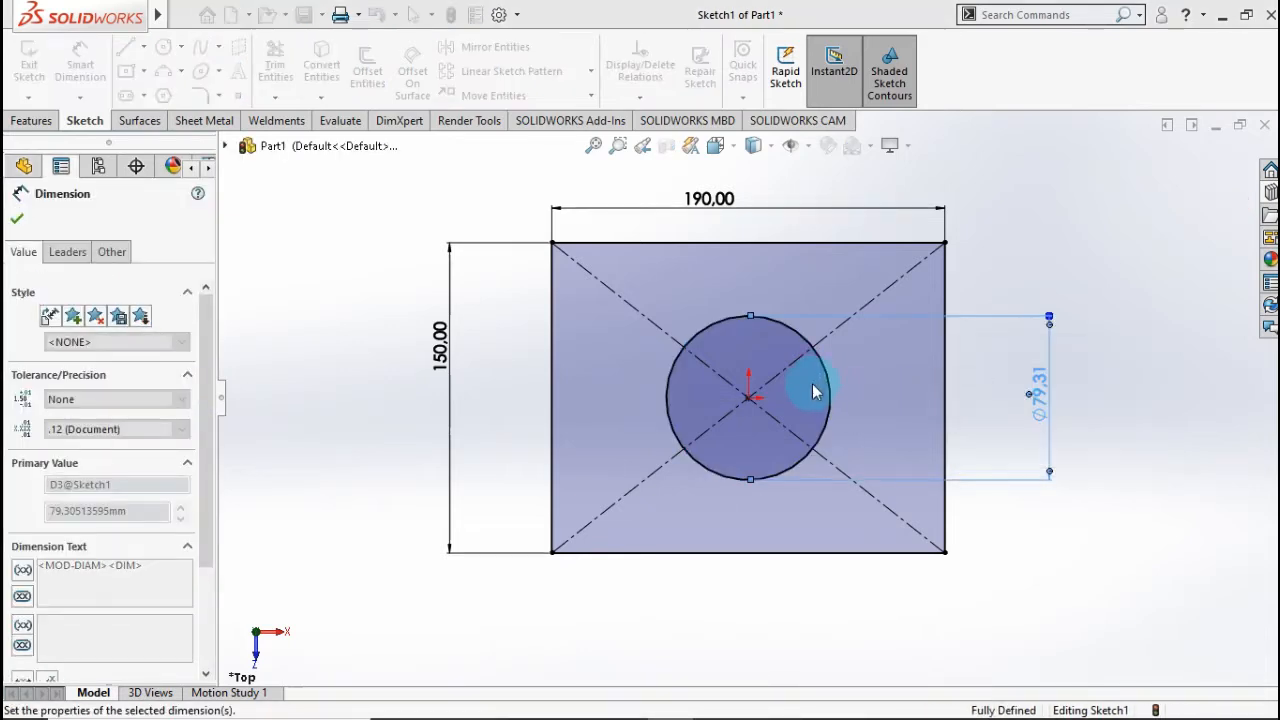
click(320, 330)
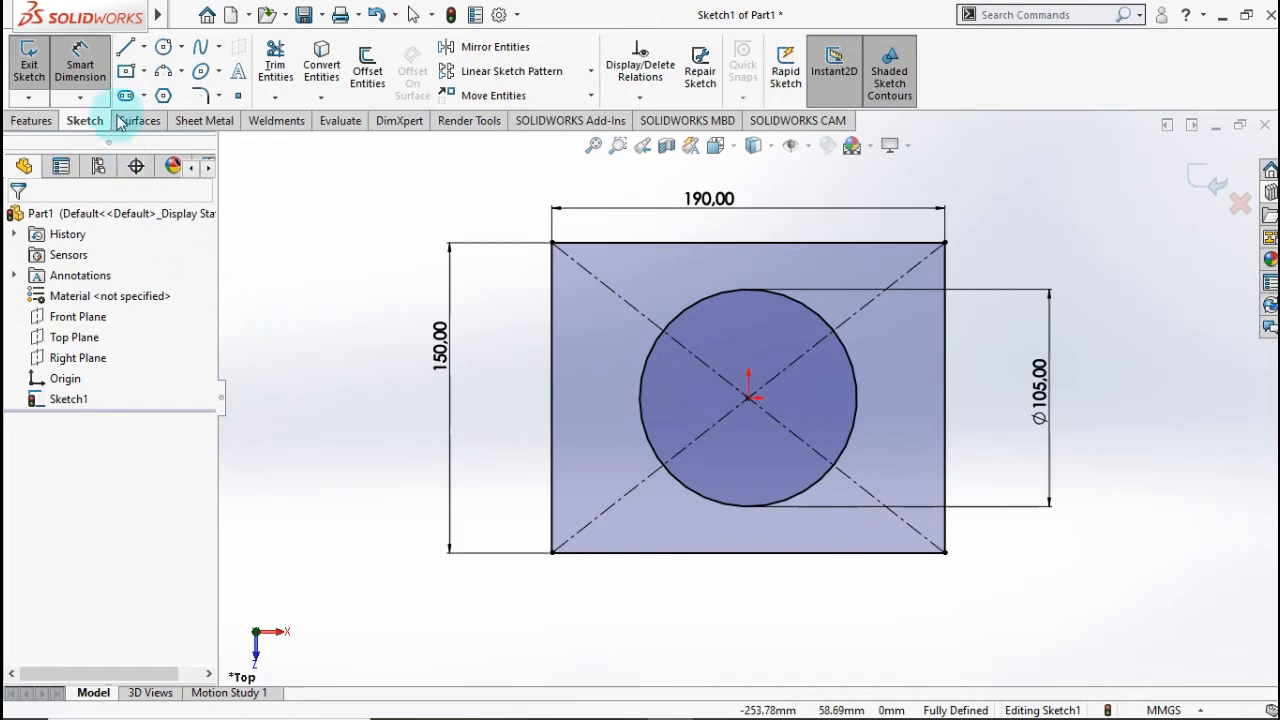
- Draw a vertical line from the circle's lowest point to the rectangle's bottom edge and a horizontal line from its rightmost point to the right edge
click(748, 507)
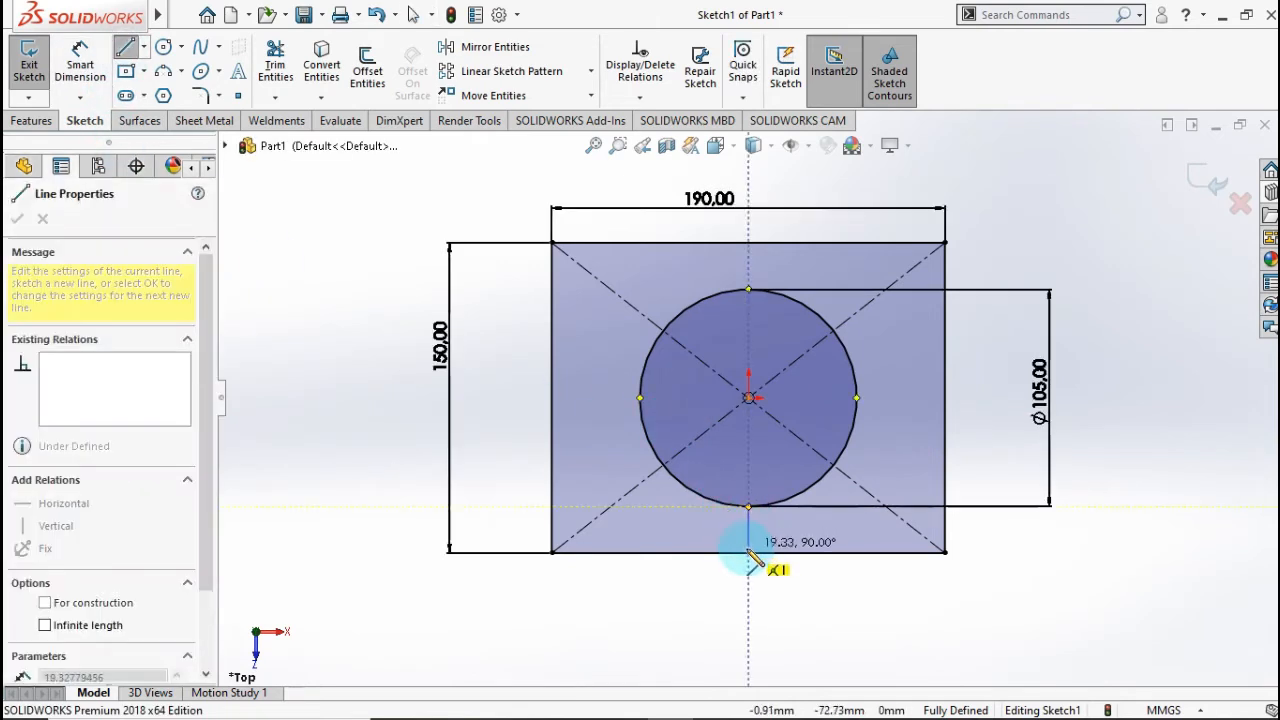
click(748, 552)
key(Escape)
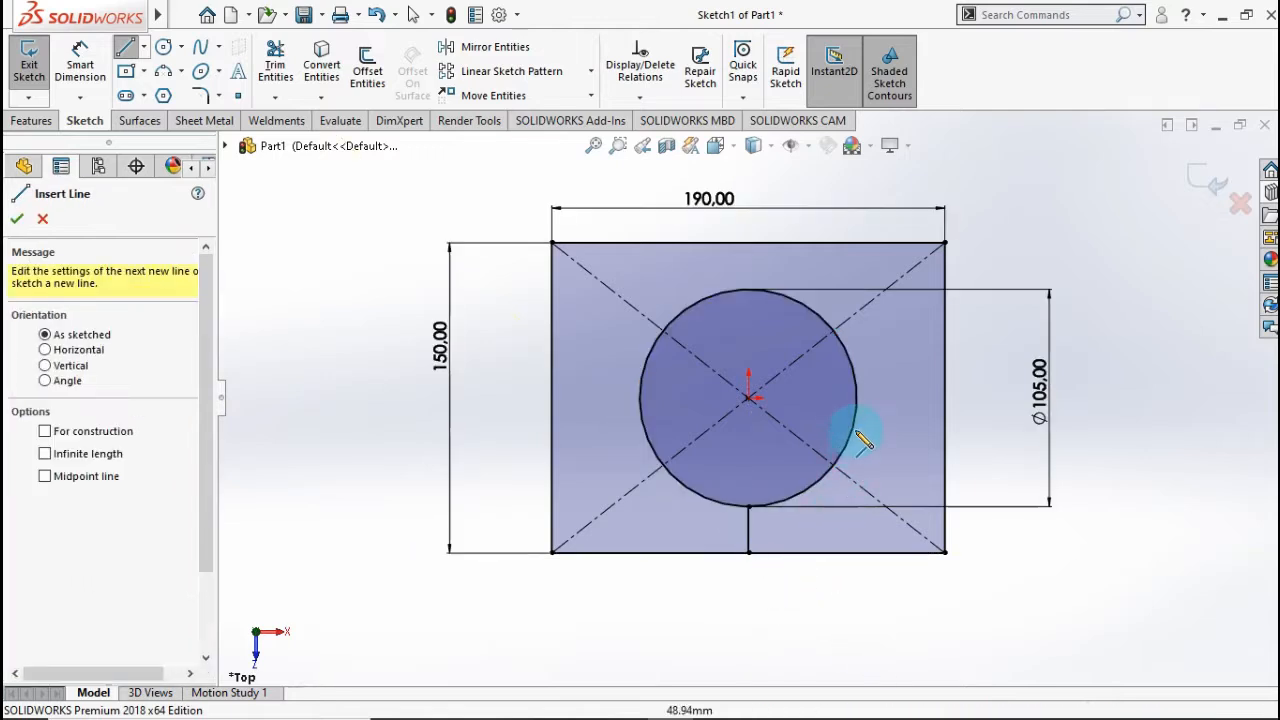
click(857, 399)
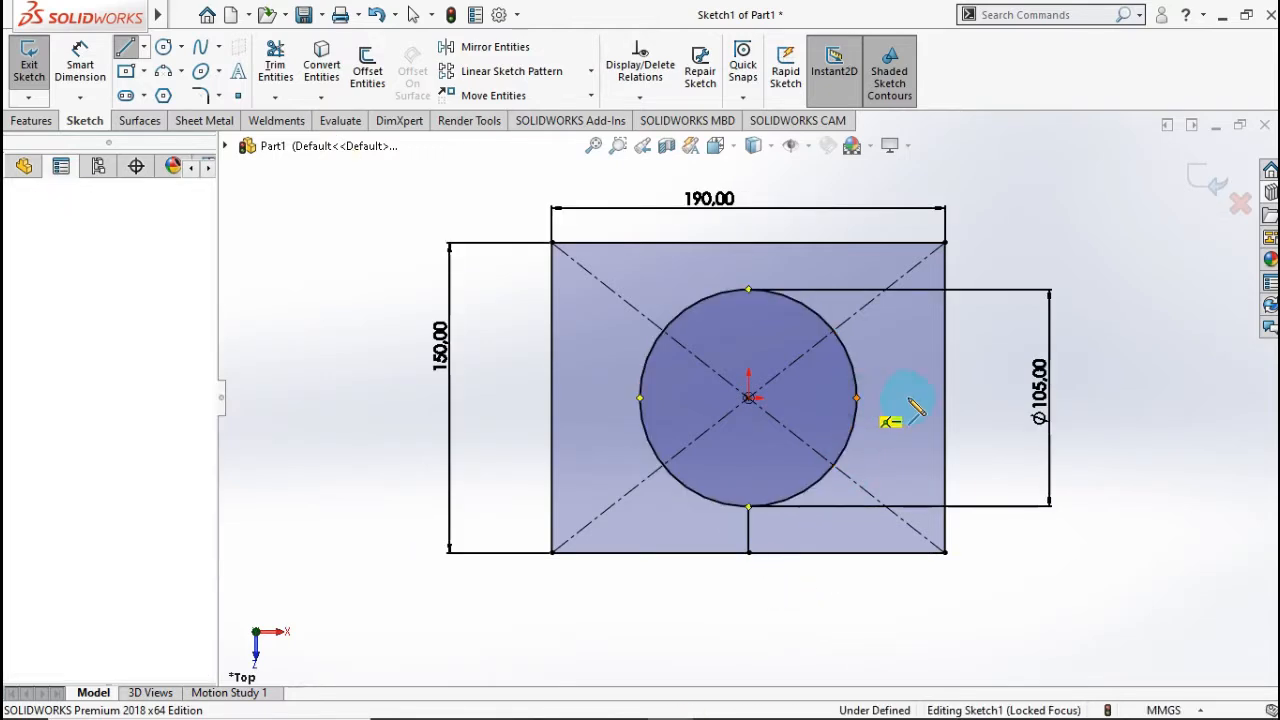
click(945, 399)
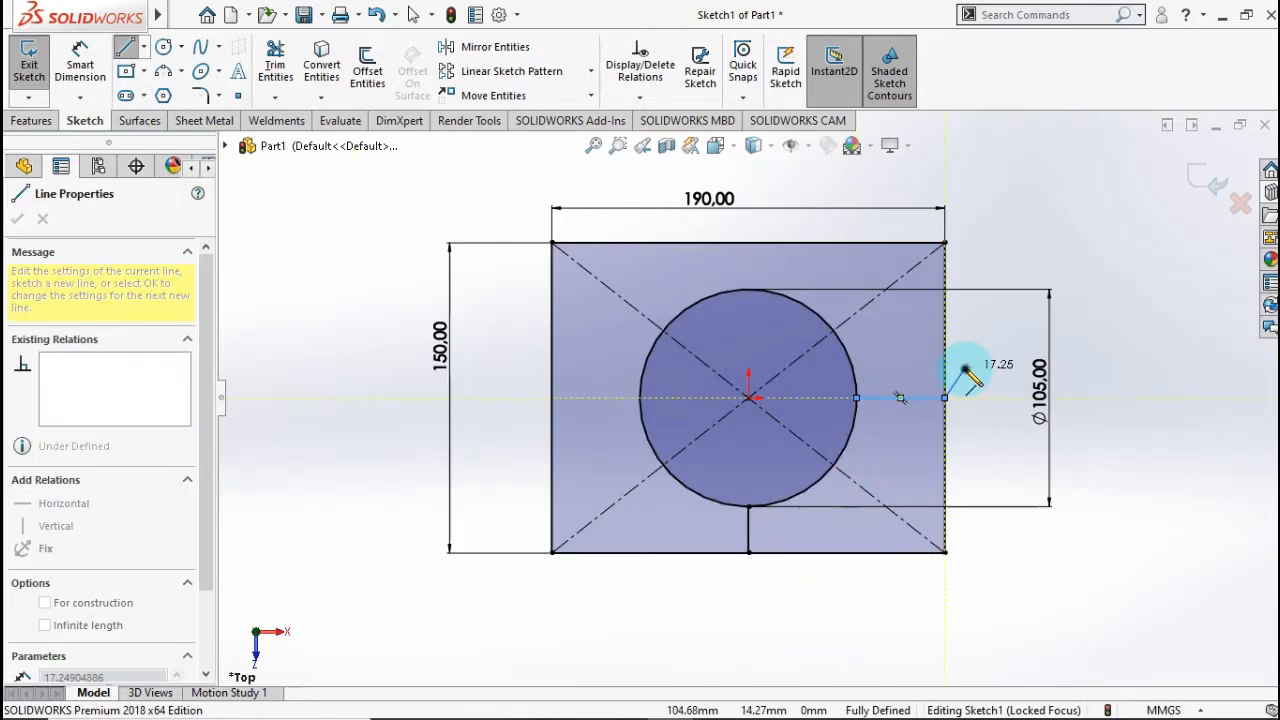
key(Escape)
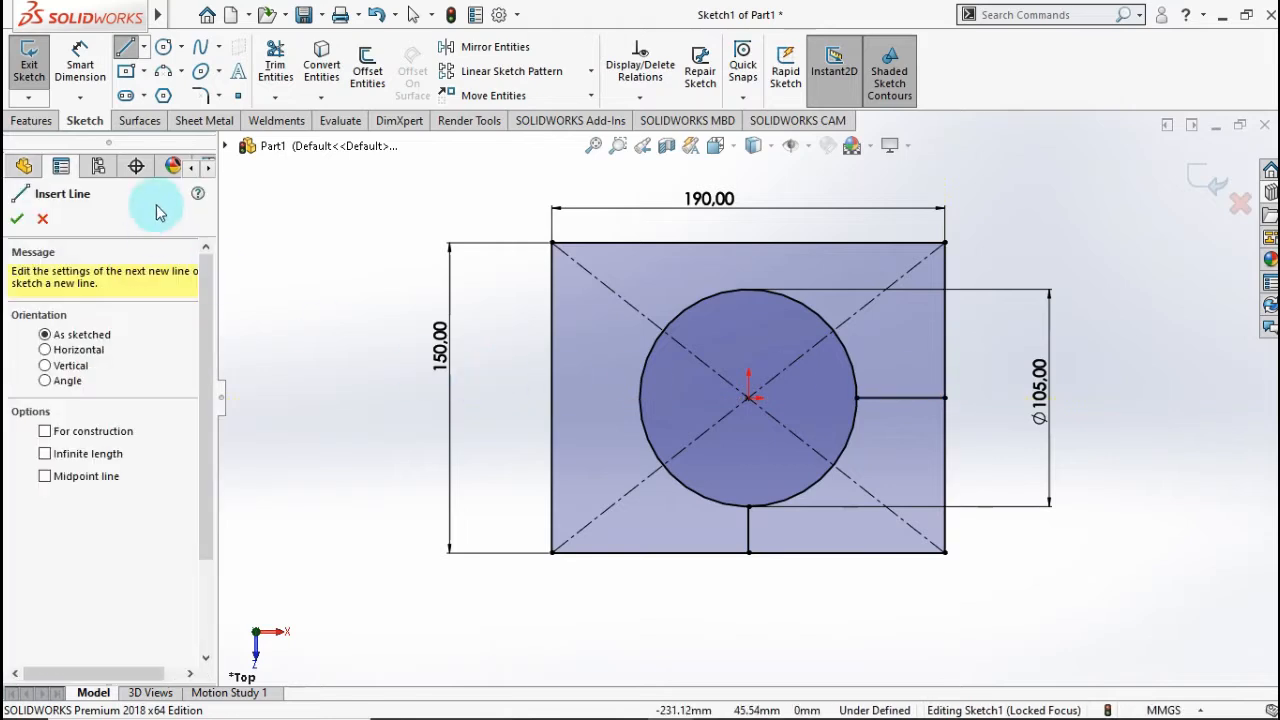
- Trim away the lower-right rectangle edges and the circle's quarter arc between the two connecting lines
click(276, 64)
drag(834, 563, 797, 480)
drag(823, 421, 980, 484)
click(16, 222)
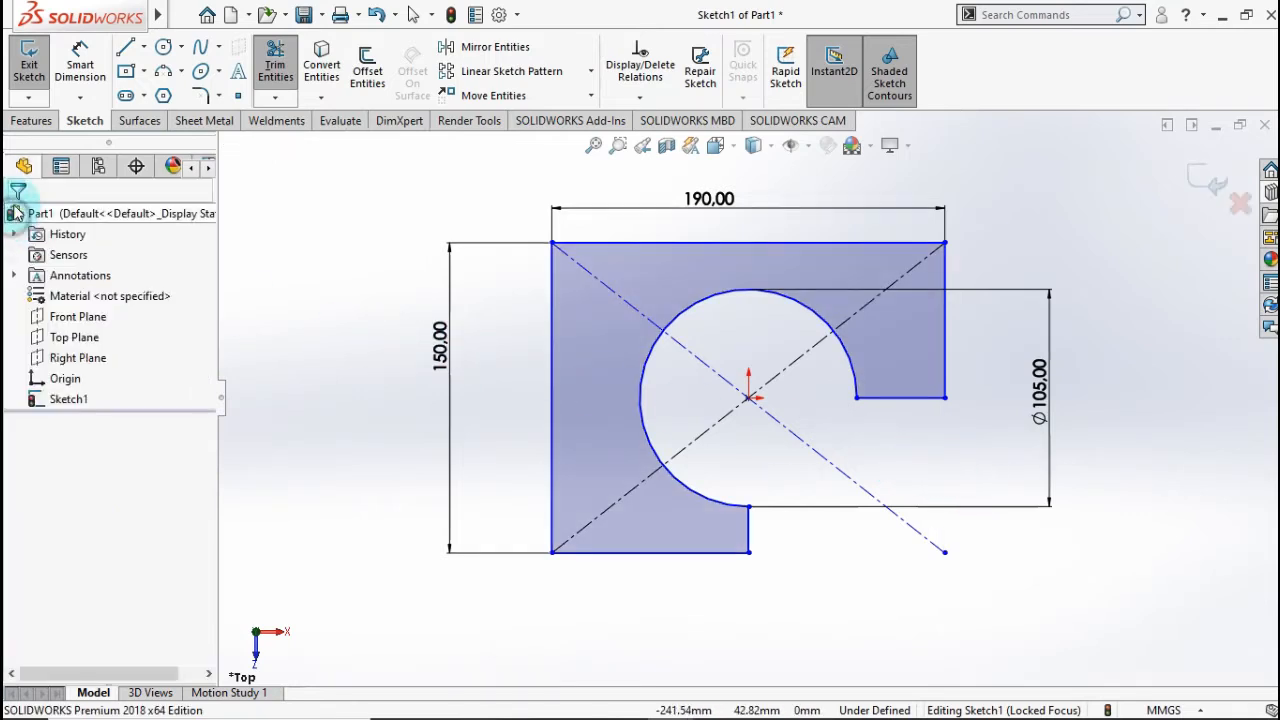
- Extrude the C-shaped profile as a boss with the Mid Plane end condition and a depth of 180 mm
click(31, 124)
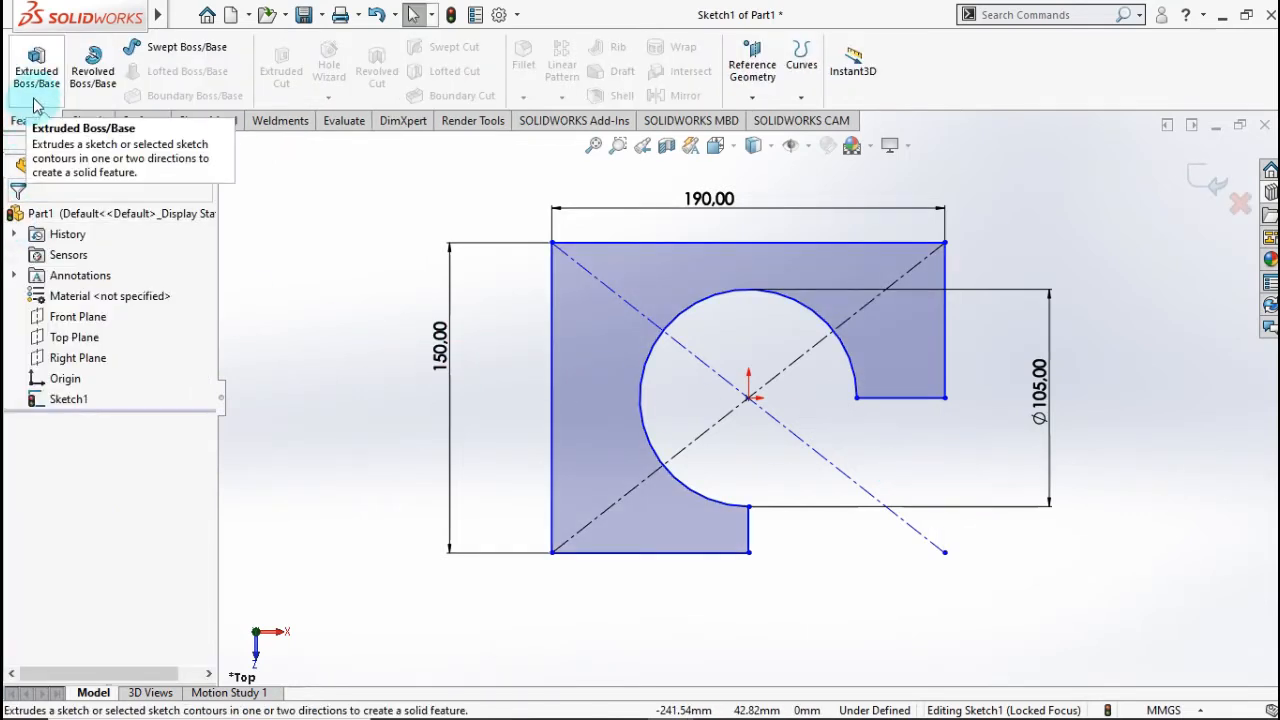
click(36, 76)
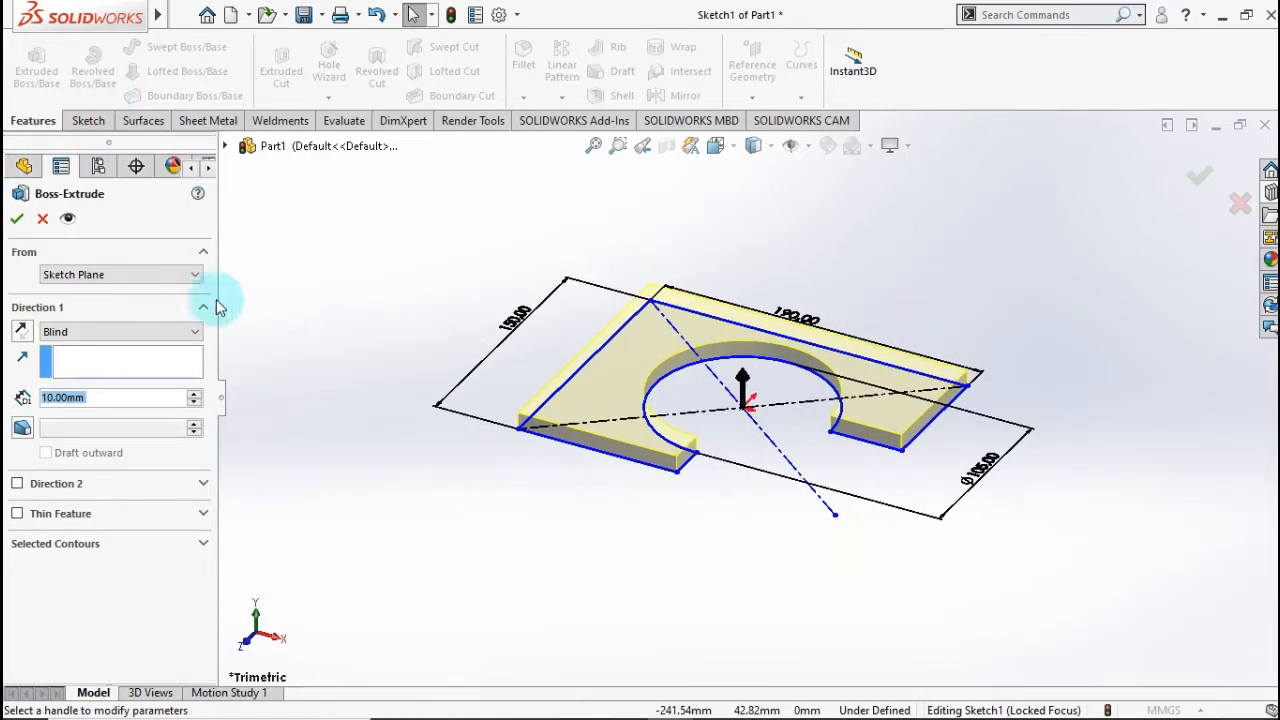
click(111, 337)
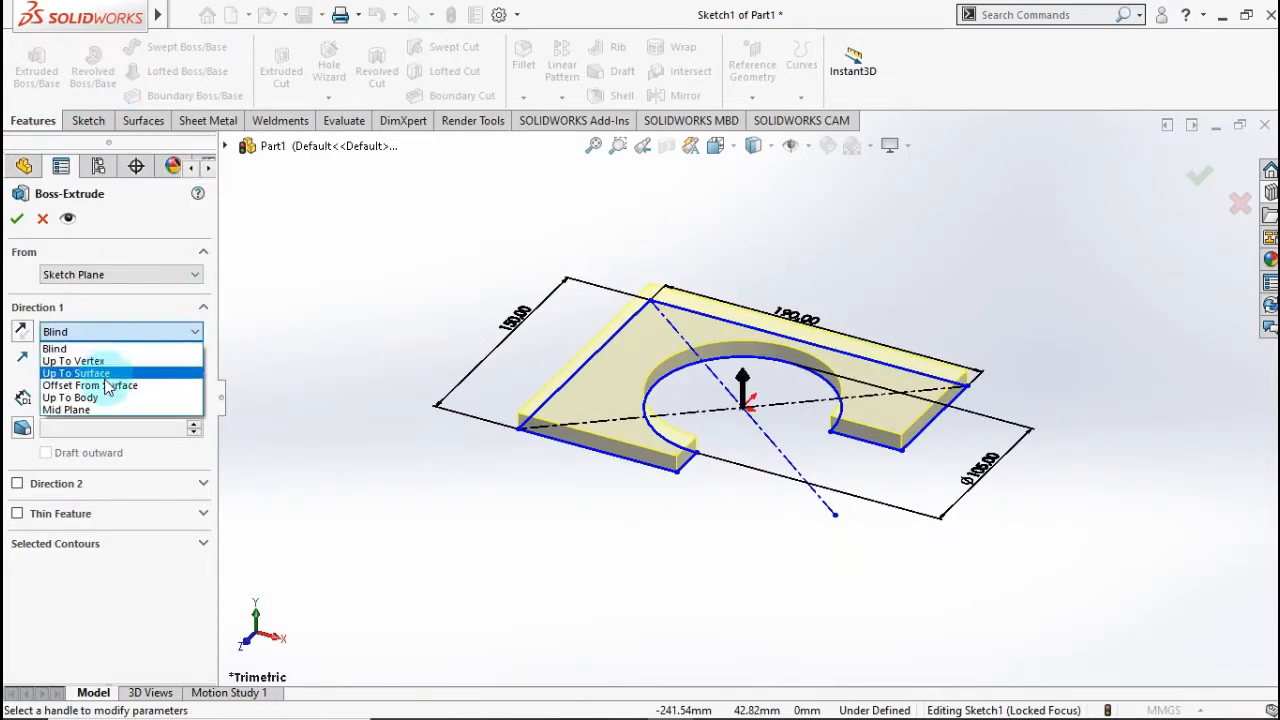
click(96, 410)
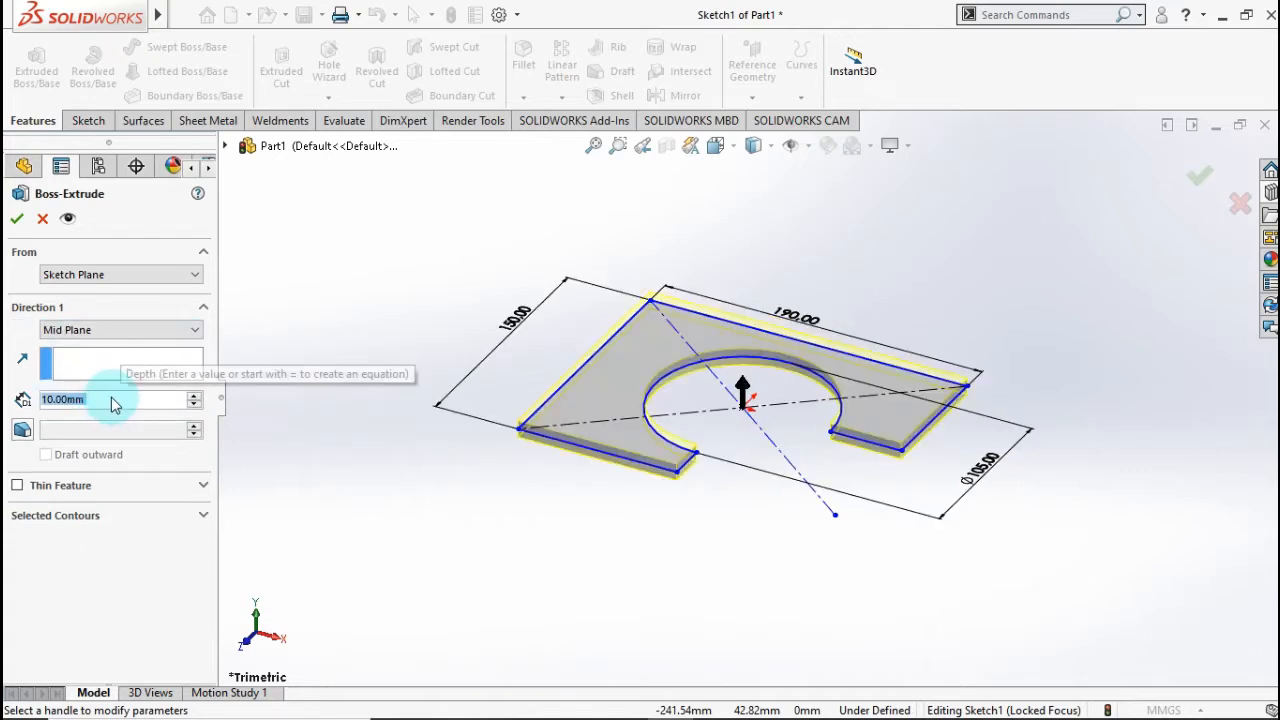
text(180)
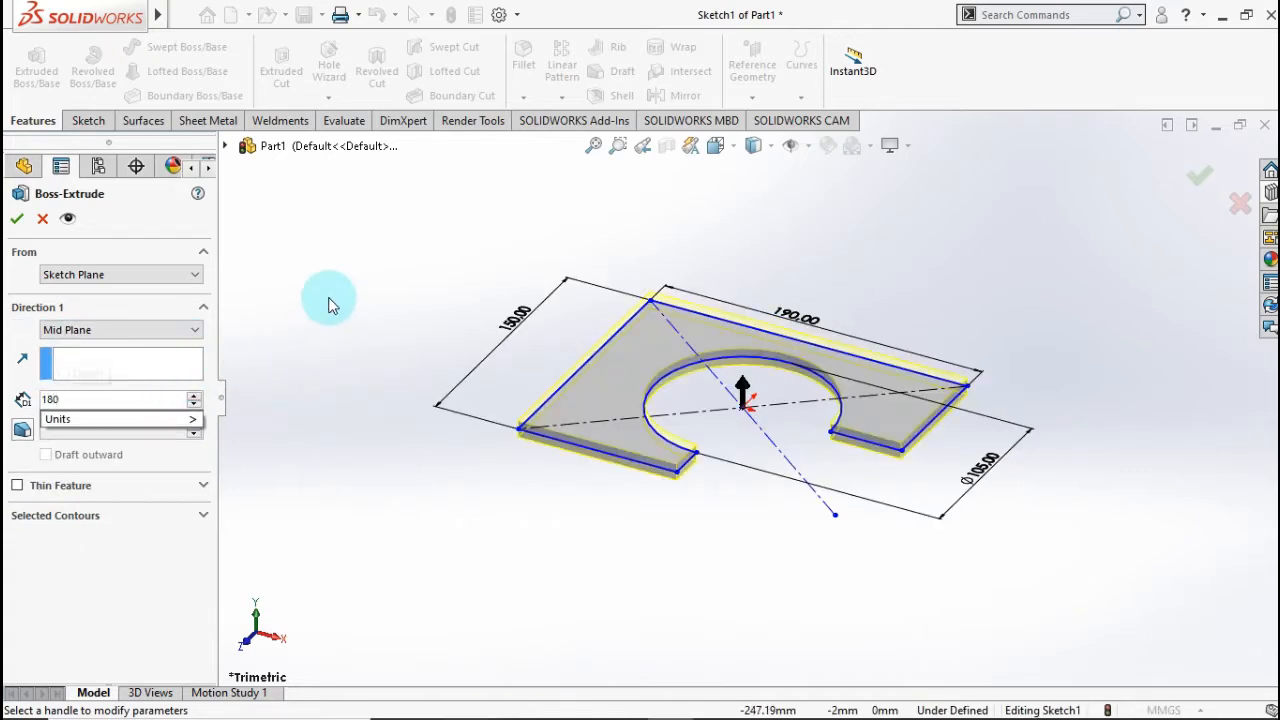
key(Return)
scroll(597, 348, up, 1)
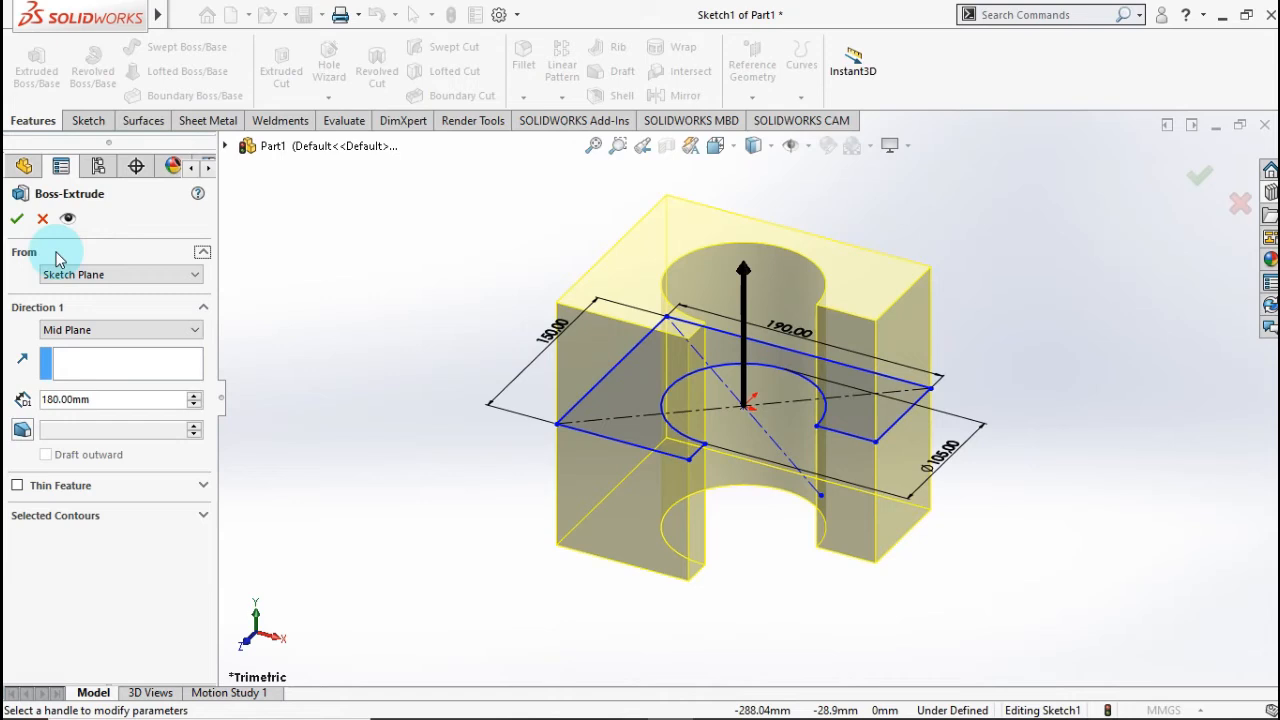
click(15, 222)
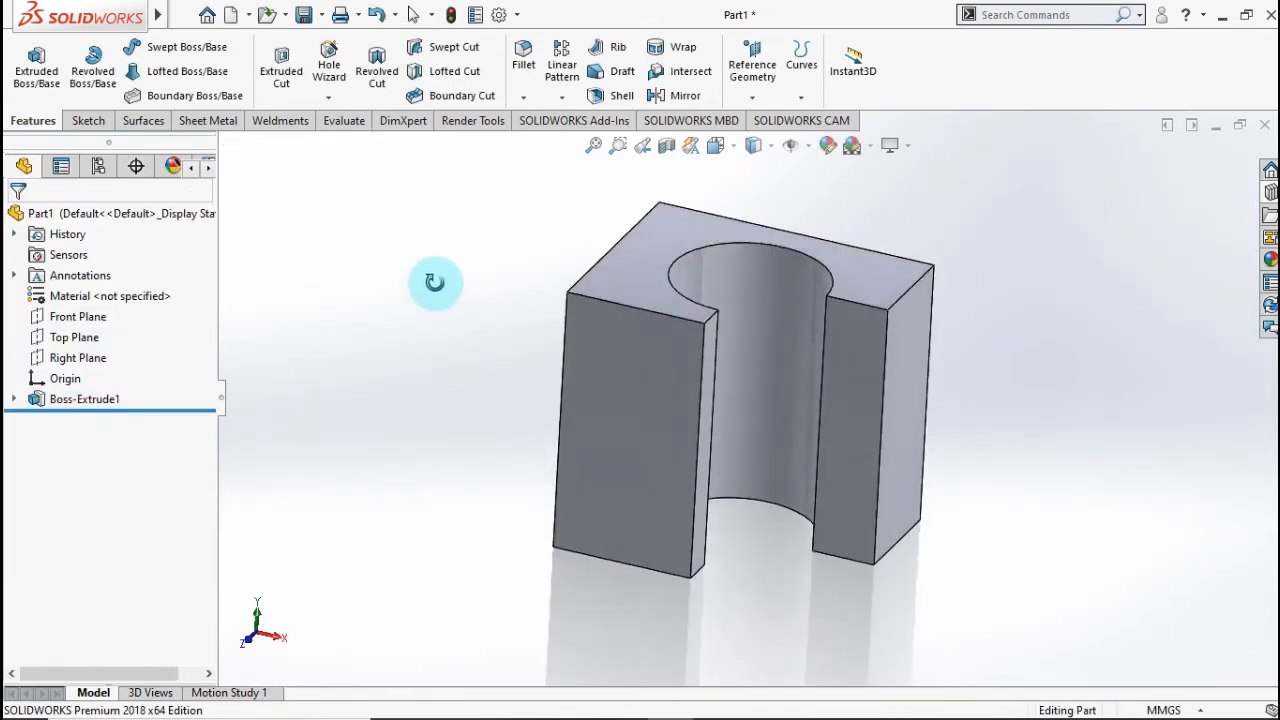
- Start a new sketch on the block's top face and view it straight on
middle_drag(435, 282, 456, 357)
click(616, 322)
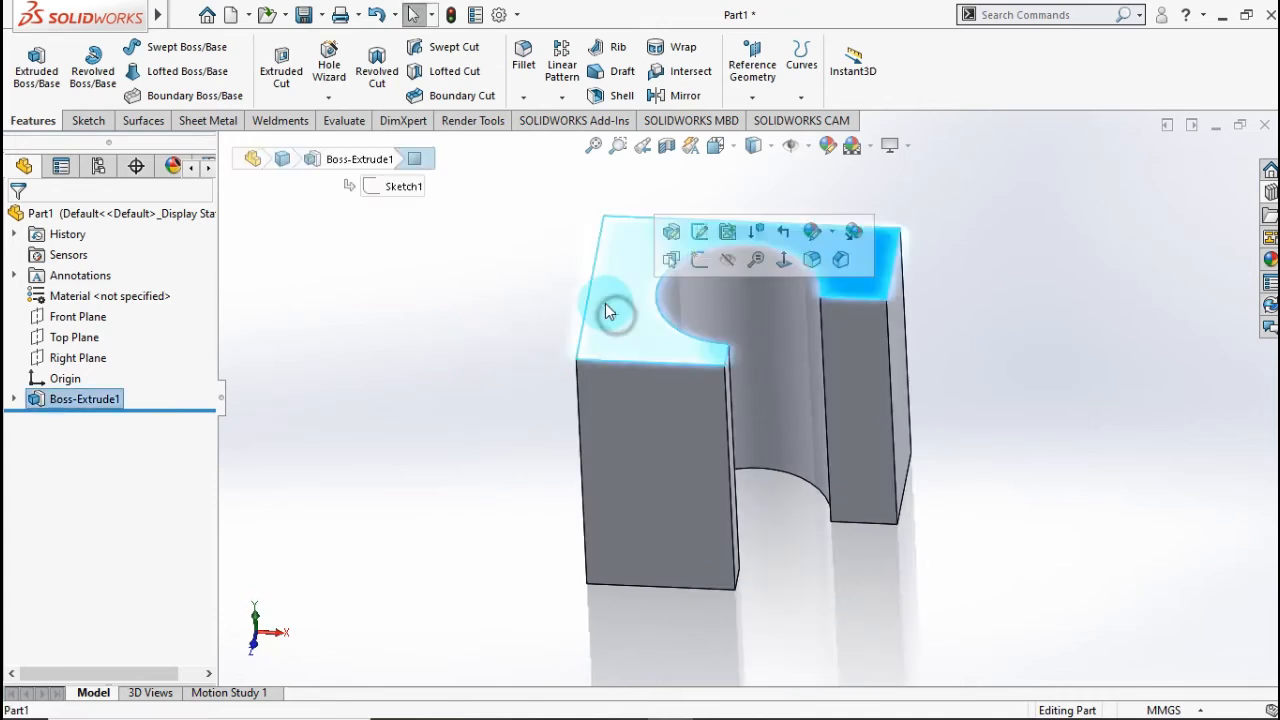
click(688, 268)
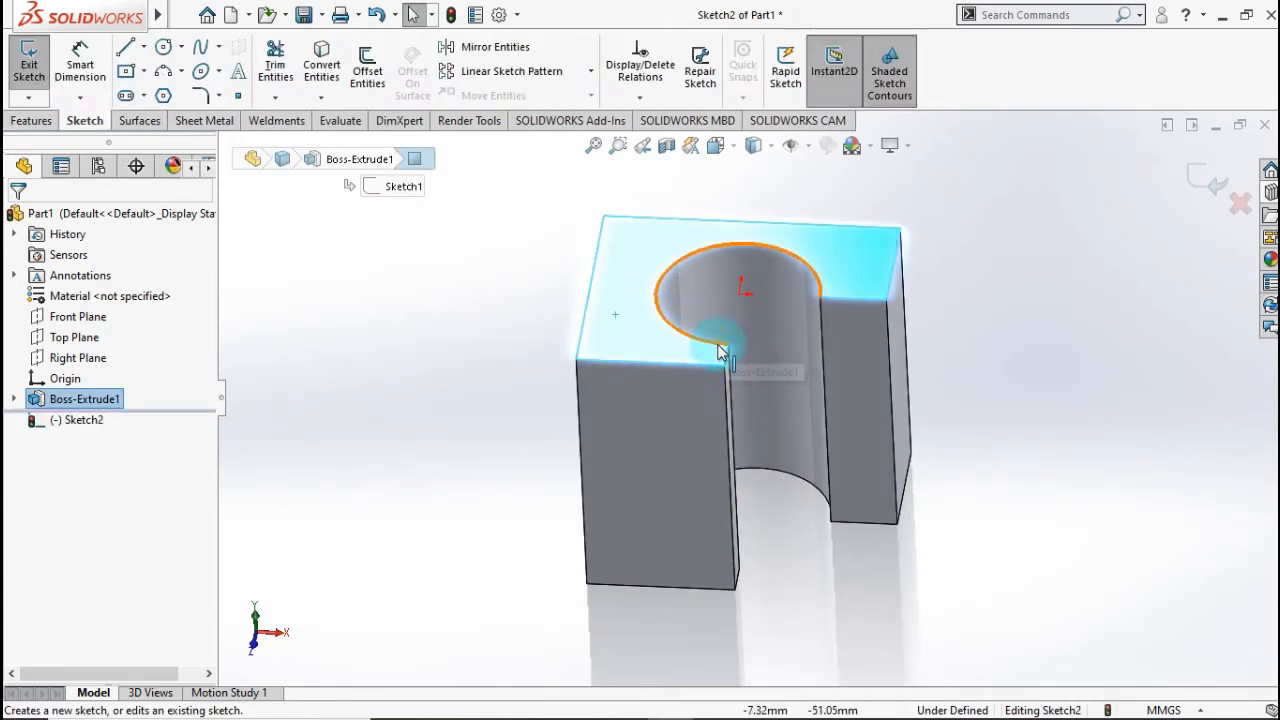
key(ctrl+8)
- Draw a chain of horizontal and vertical lines about 11 to 14 mm outside the block's outer edges, connecting both outer corners at the open quarter
click(854, 440)
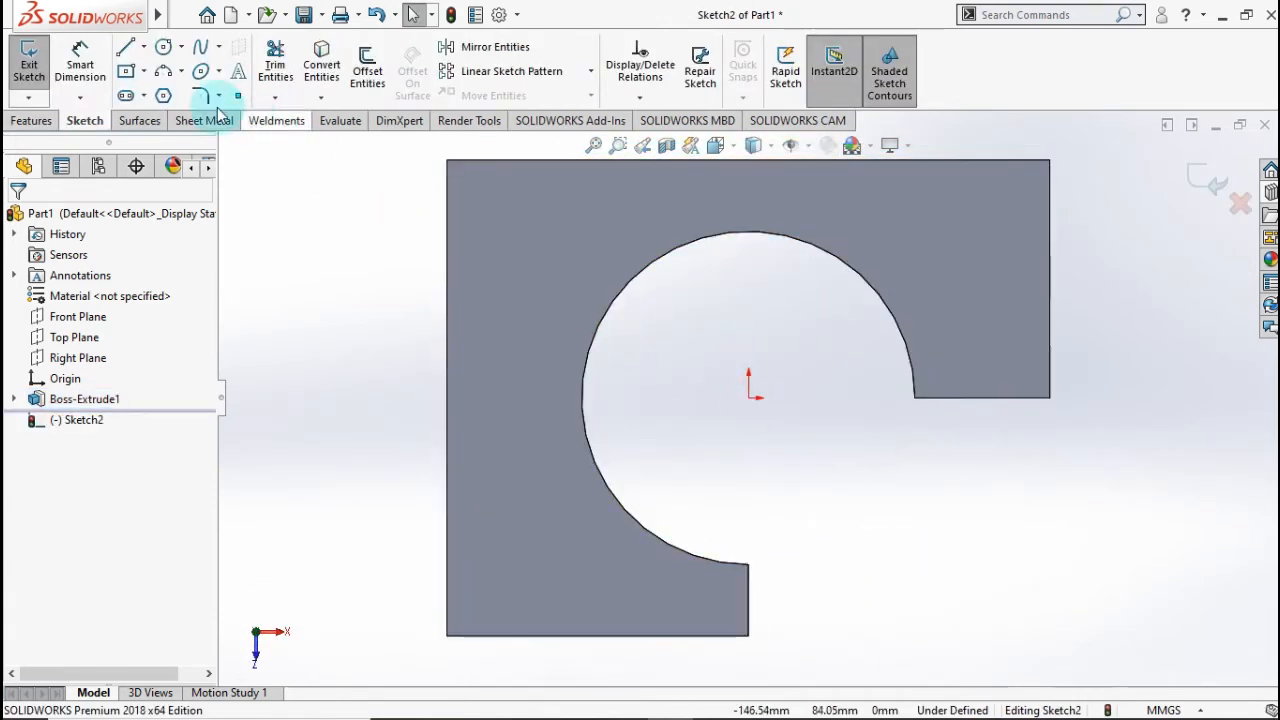
scroll(869, 312, up, 2)
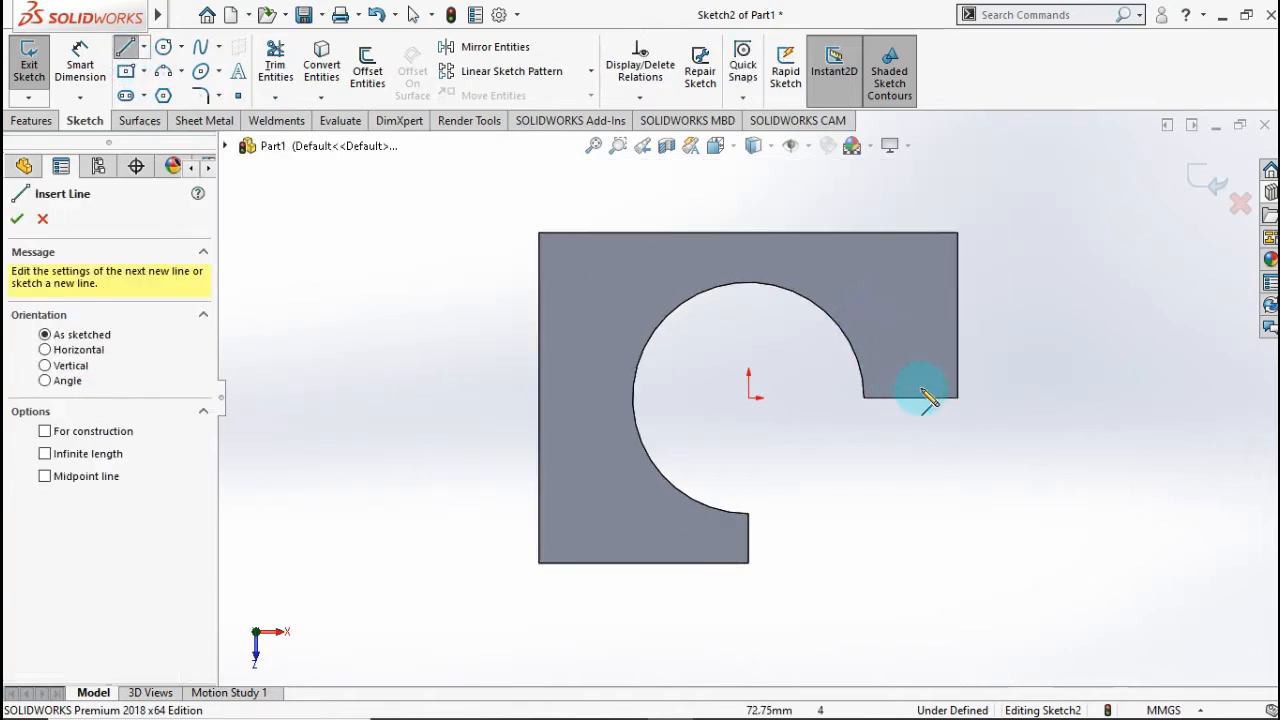
click(958, 398)
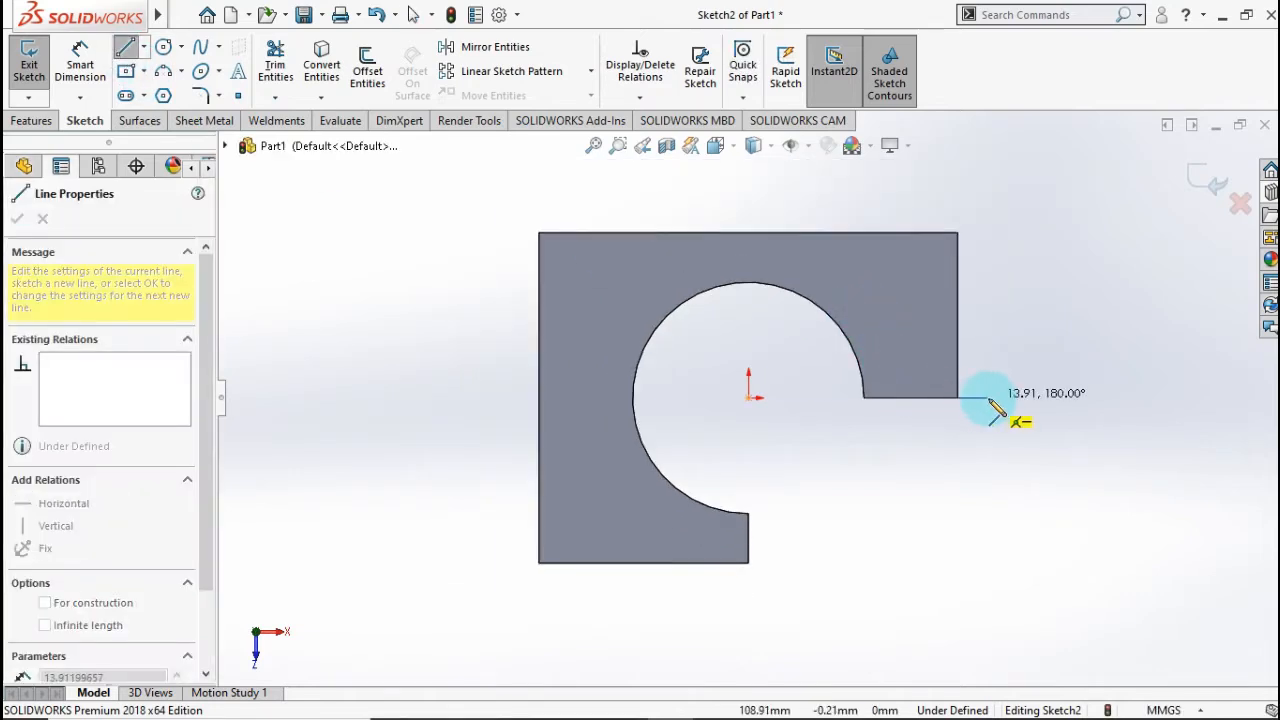
click(988, 398)
click(988, 207)
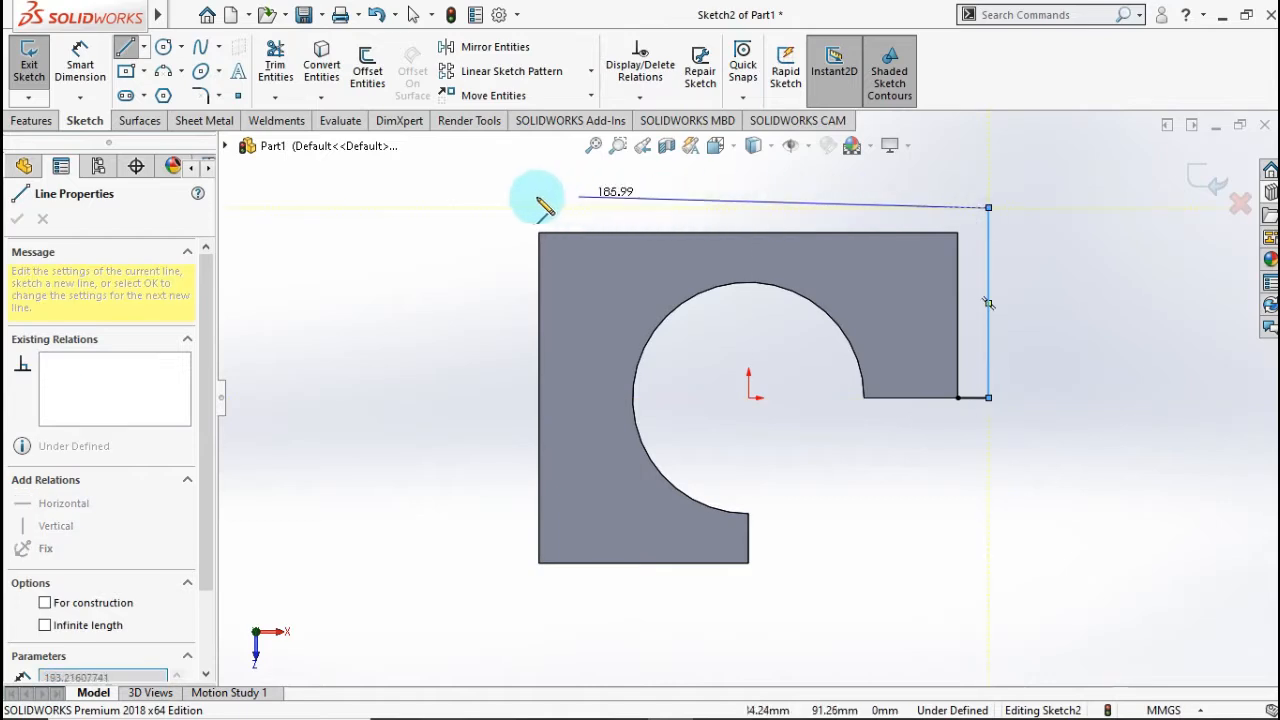
click(509, 207)
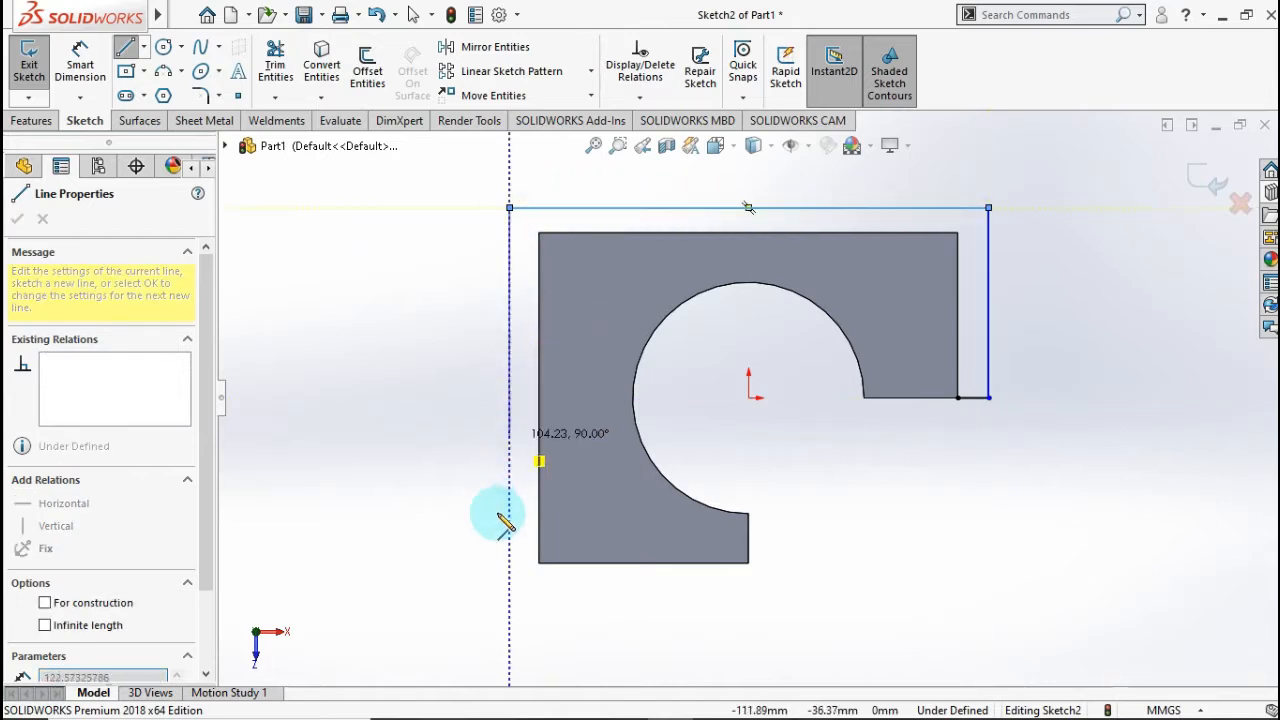
click(509, 590)
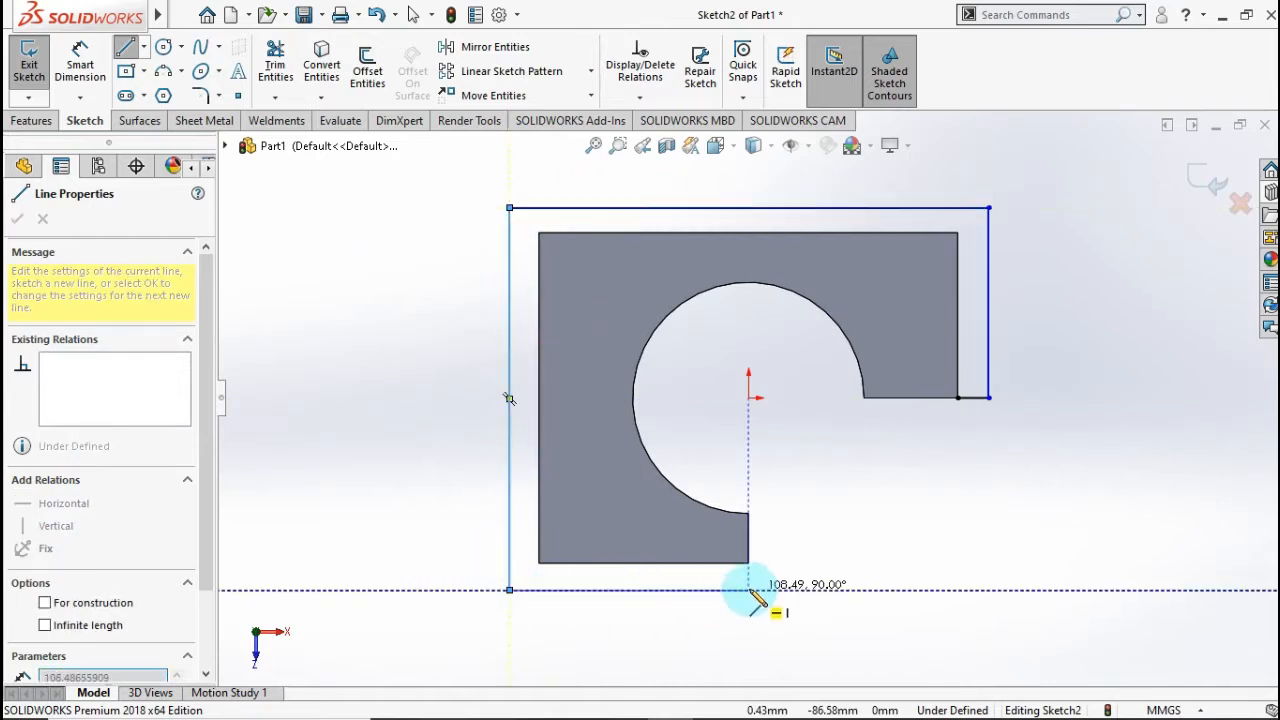
click(748, 590)
click(748, 563)
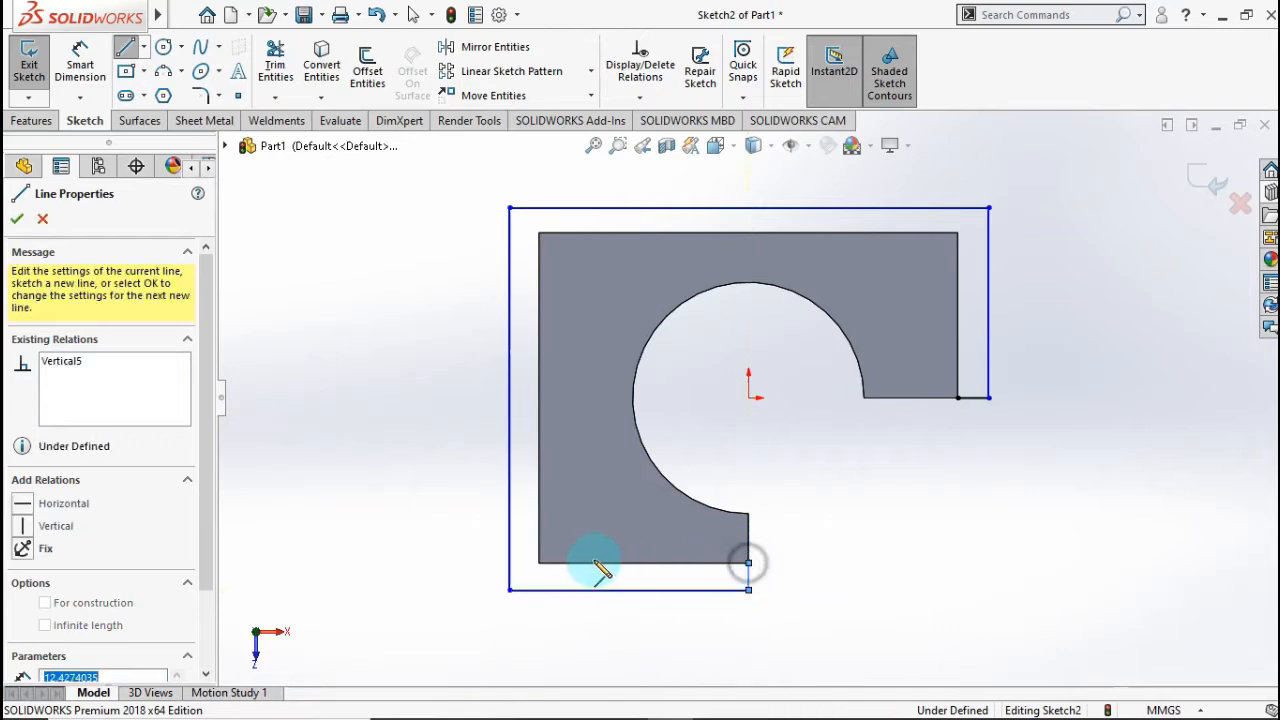
- Trace the block's bottom, left, top and right outer edges with lines to close the band-shaped profile
click(538, 563)
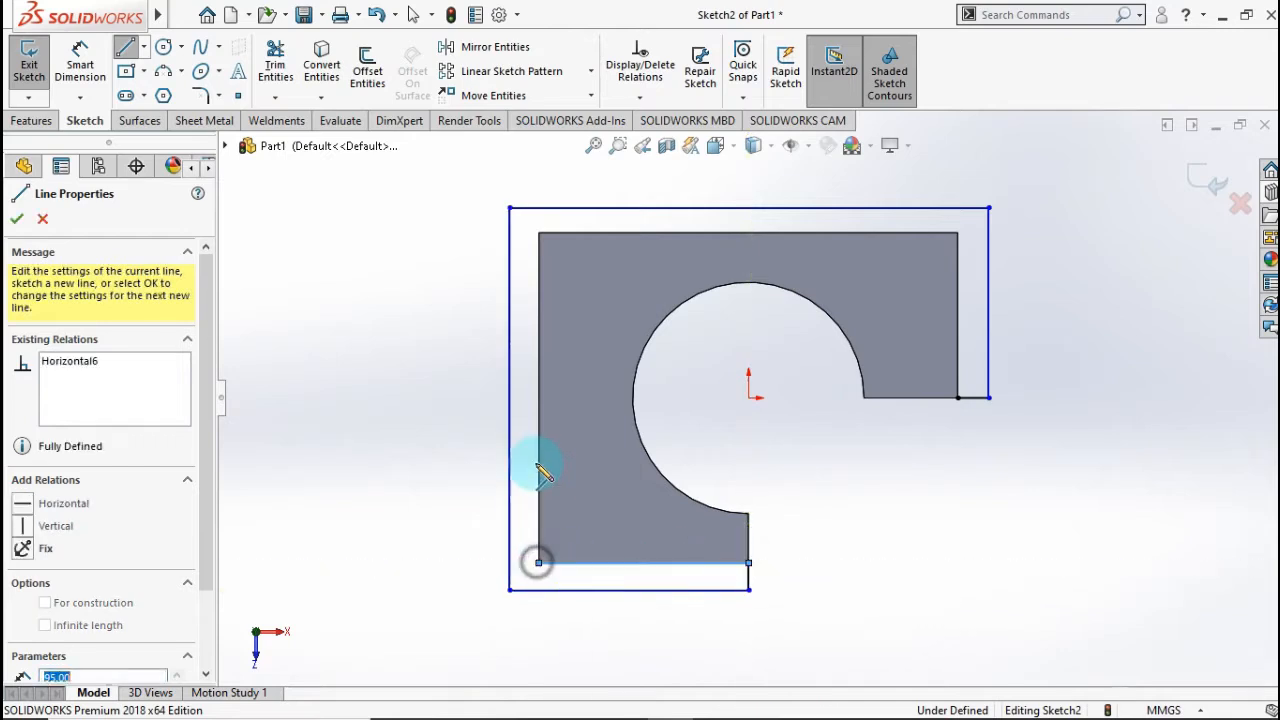
click(539, 232)
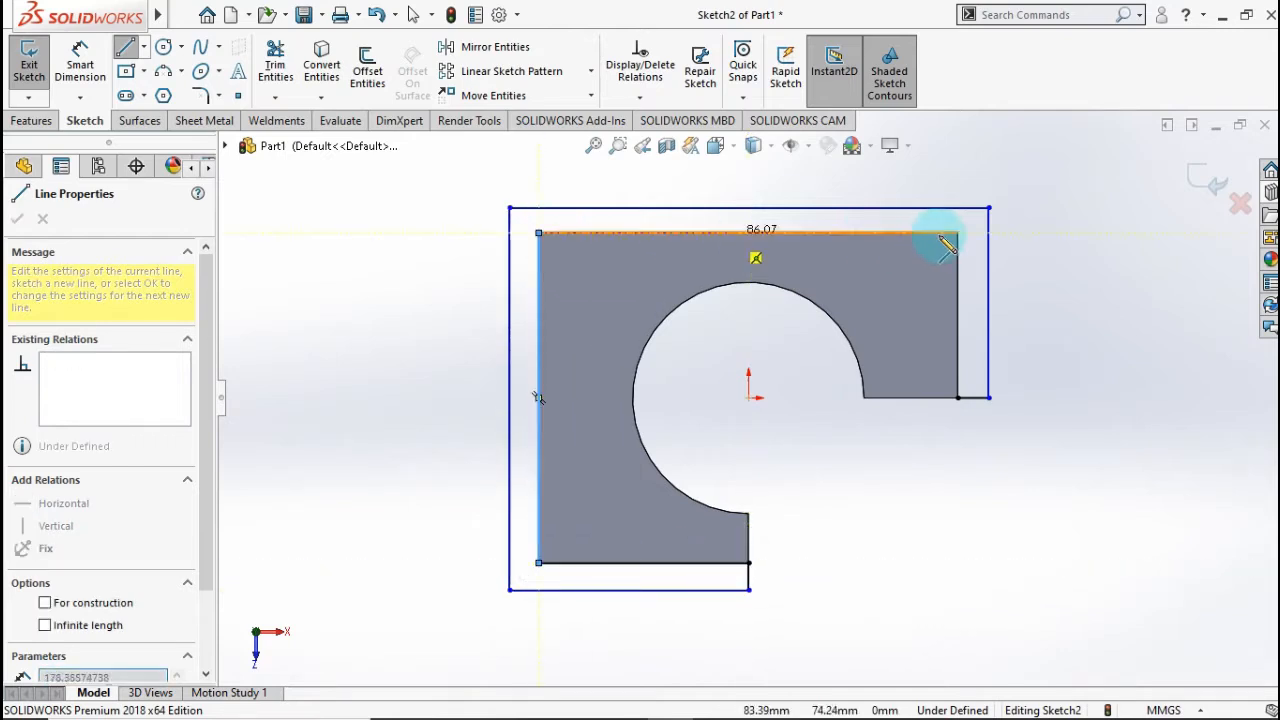
click(957, 233)
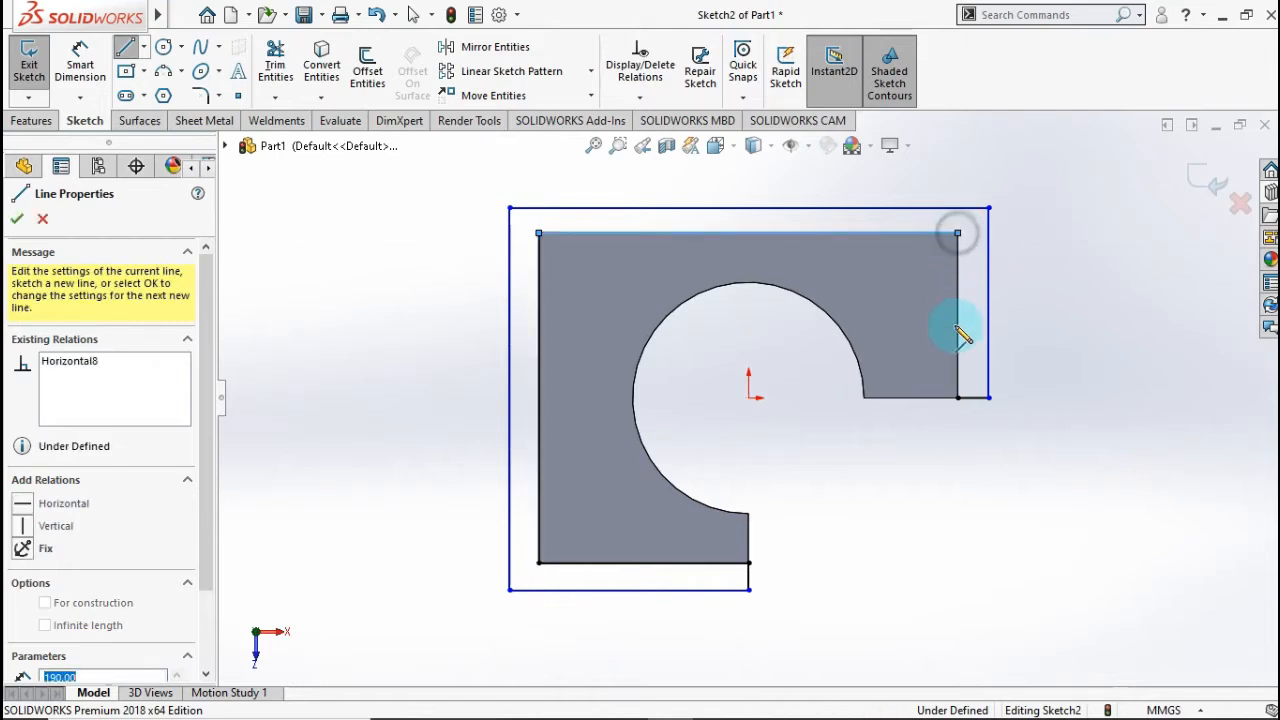
click(957, 397)
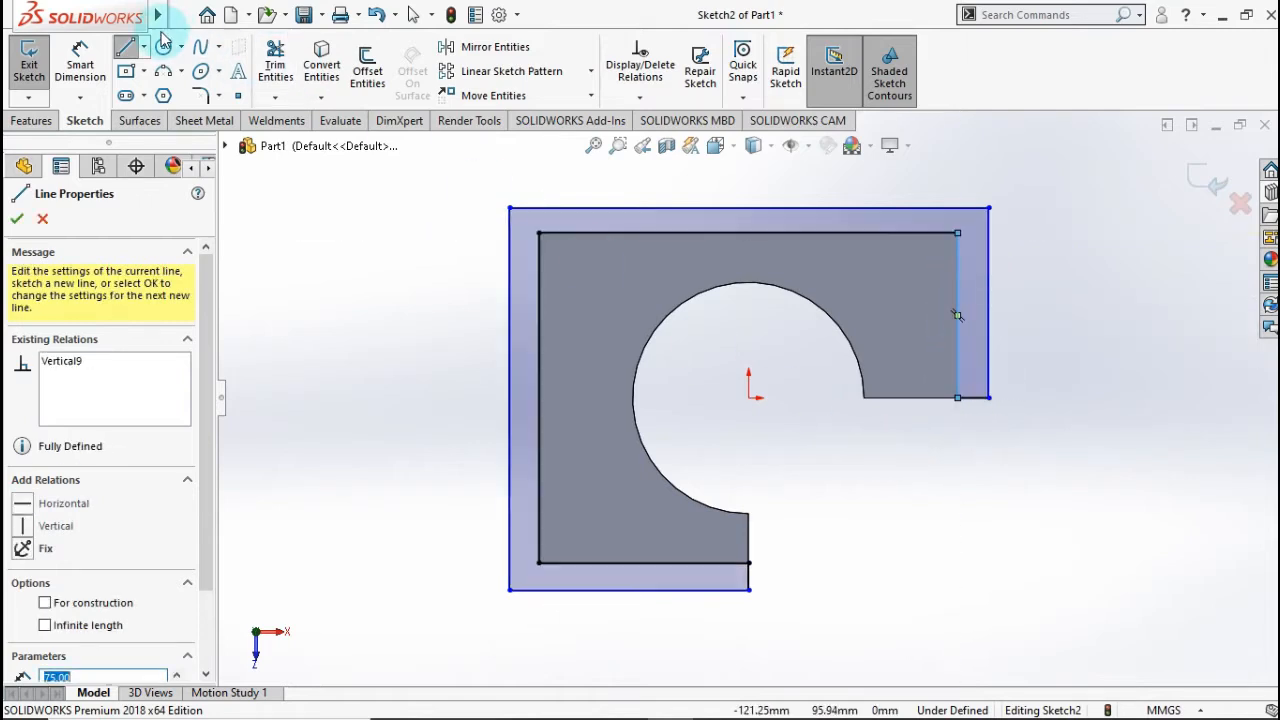
- Dimension the gaps between the inner and outer lines on the right and top sides, setting each to 10 mm
click(82, 64)
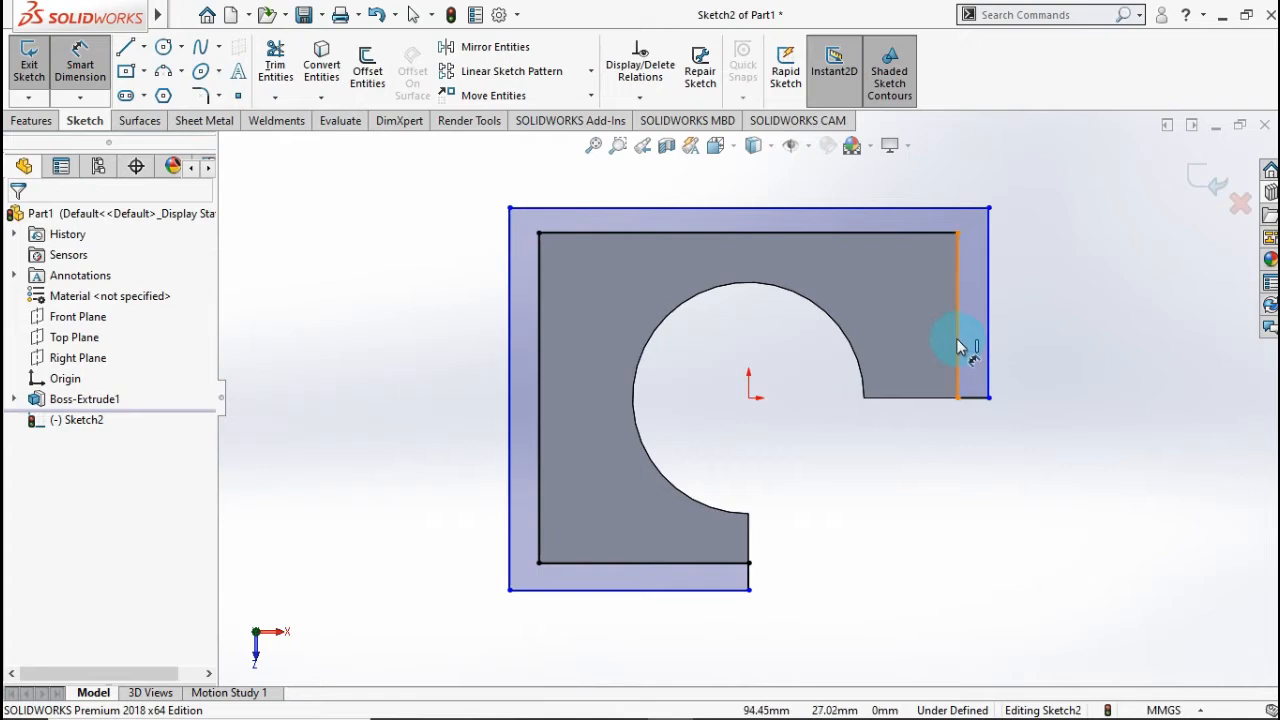
click(987, 347)
click(983, 338)
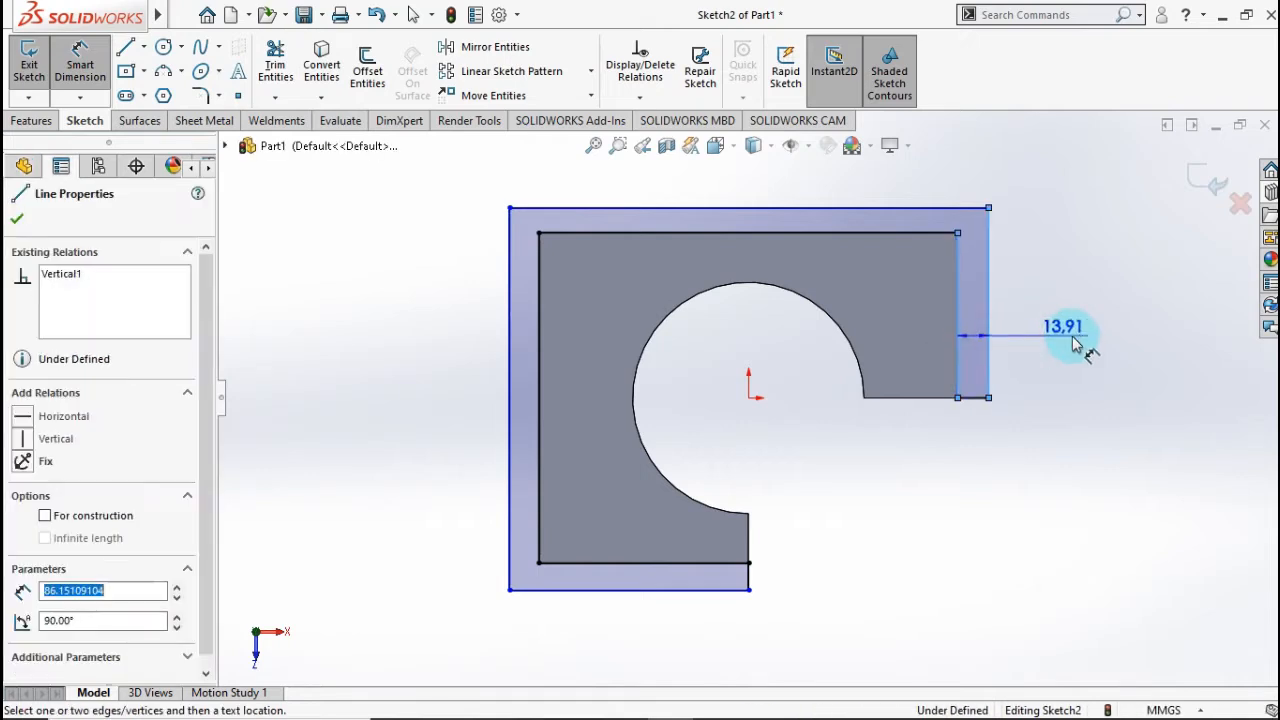
click(1071, 343)
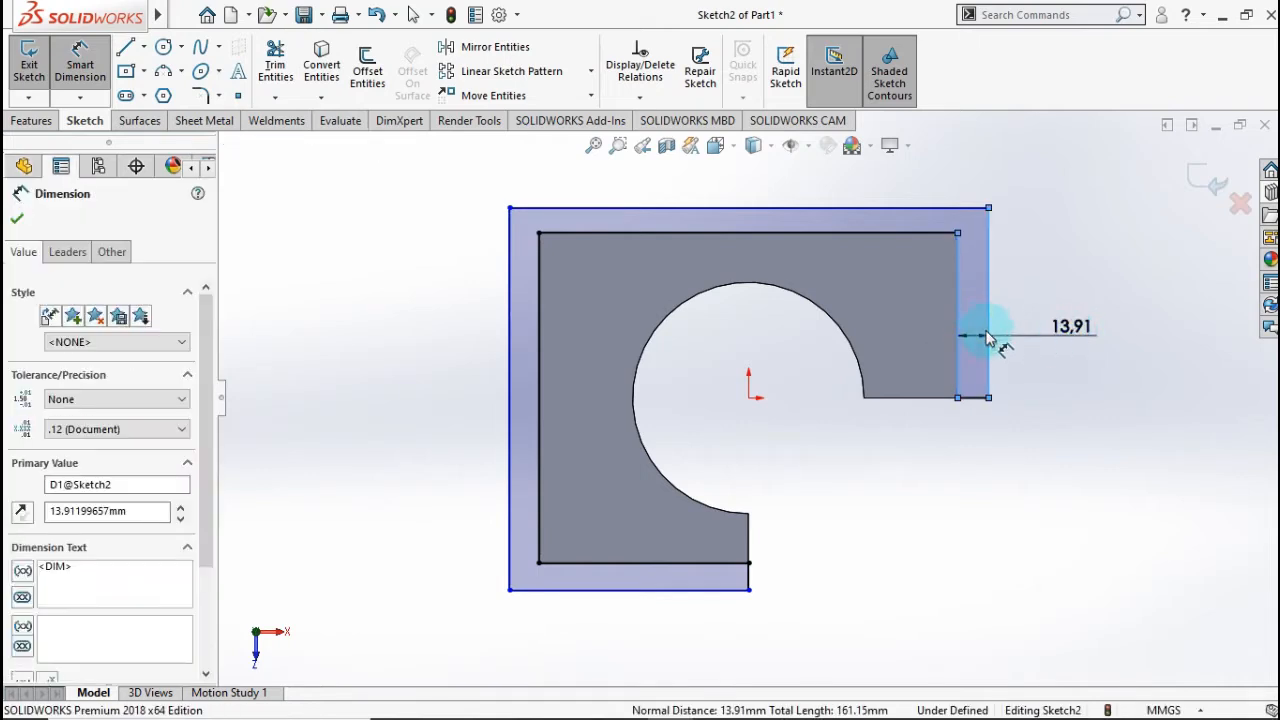
text(10)
click(985, 333)
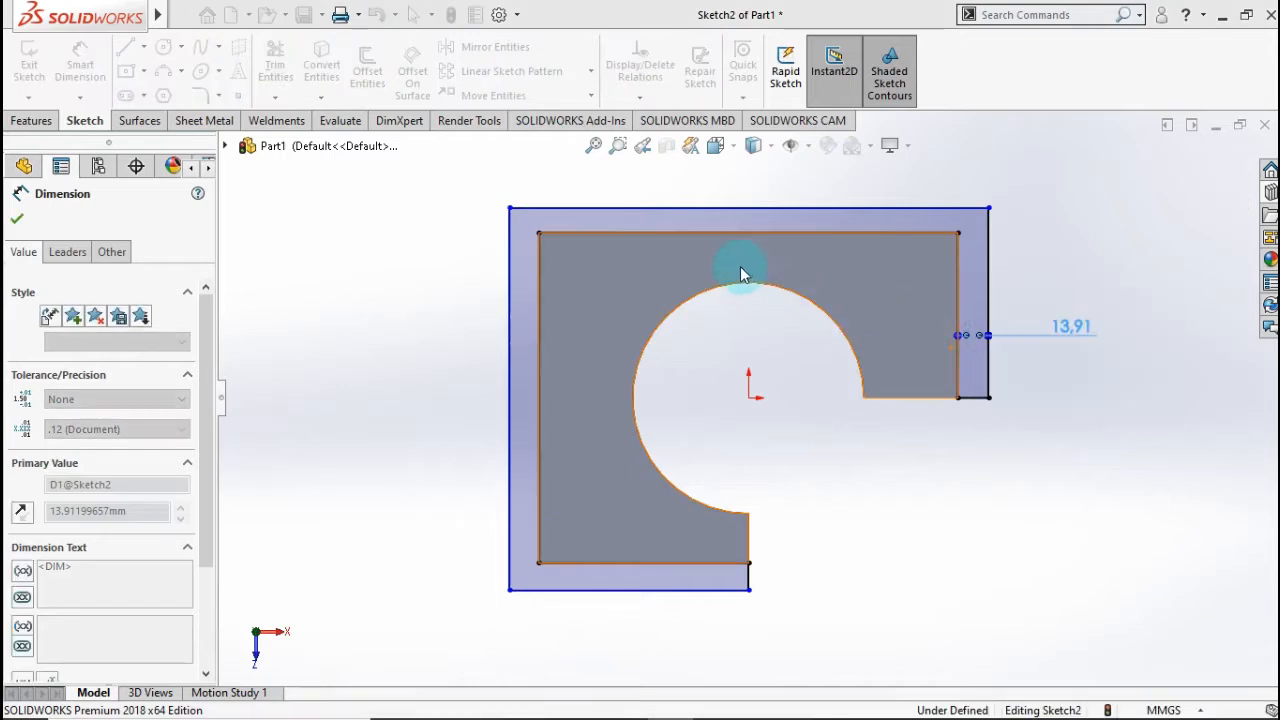
click(700, 222)
click(694, 181)
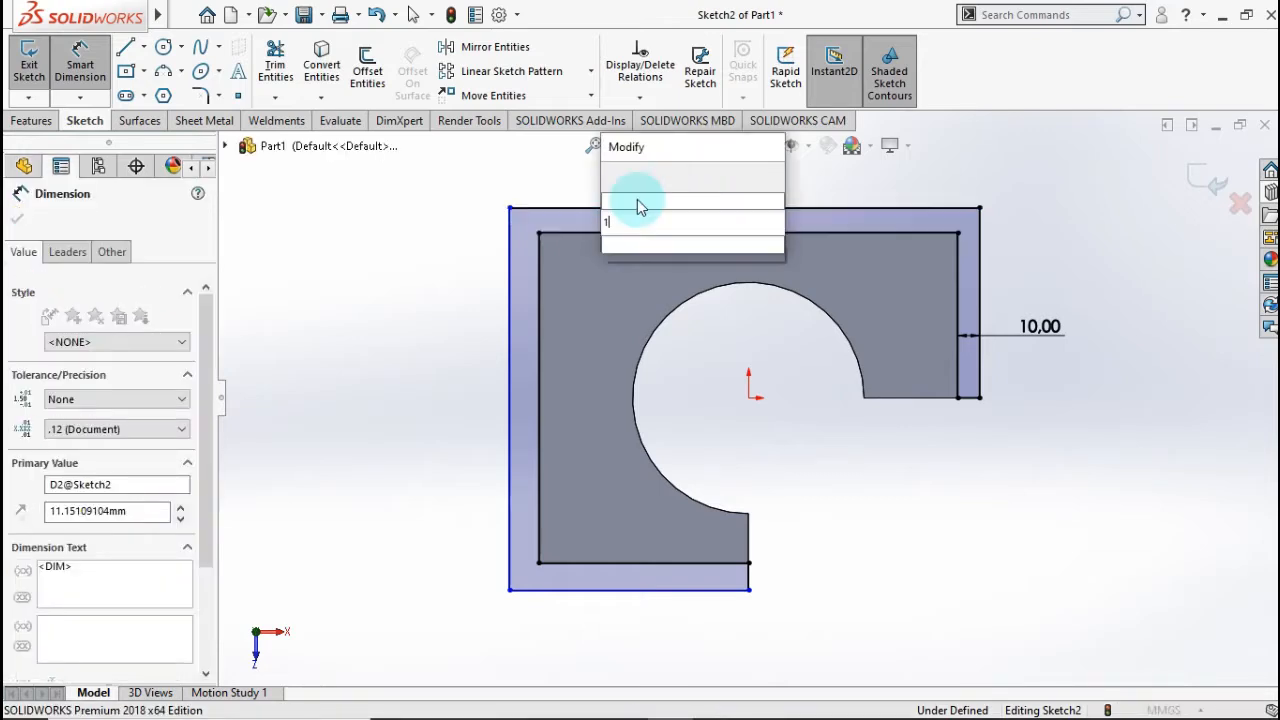
- Dimension the gap between the inner and outer lines on the left side and set it to 10 mm
click(545, 295)
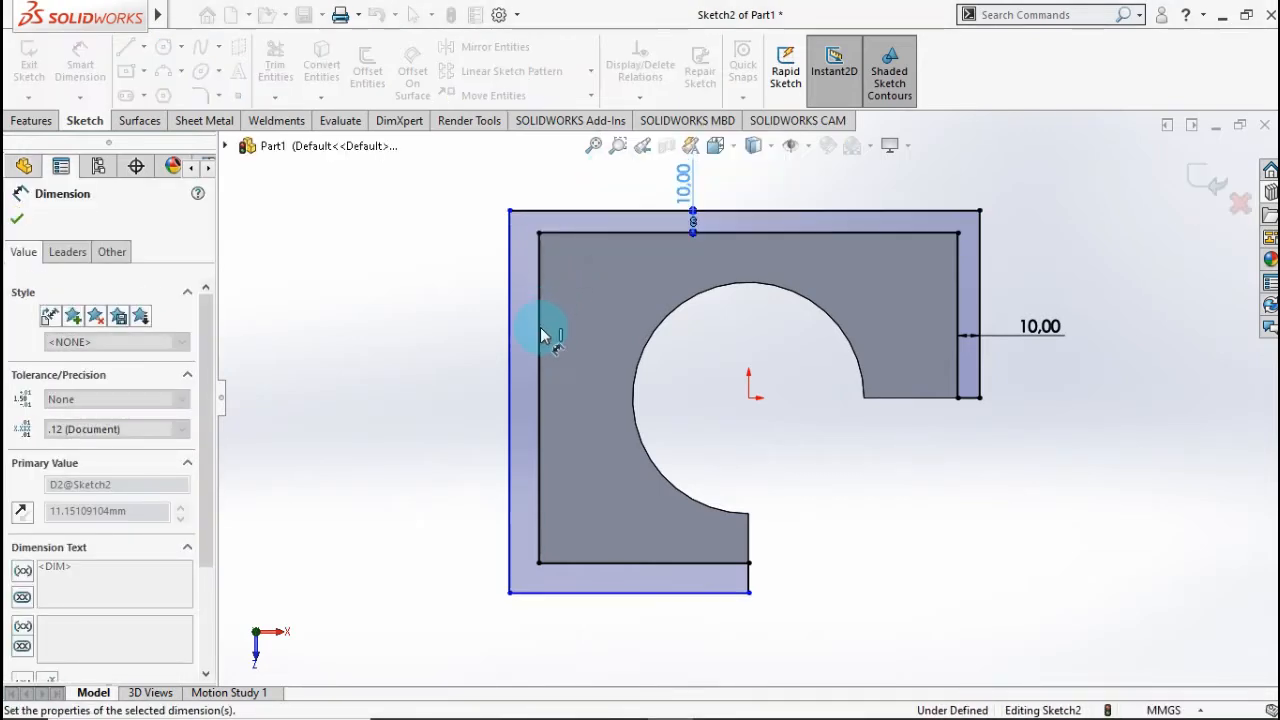
click(519, 337)
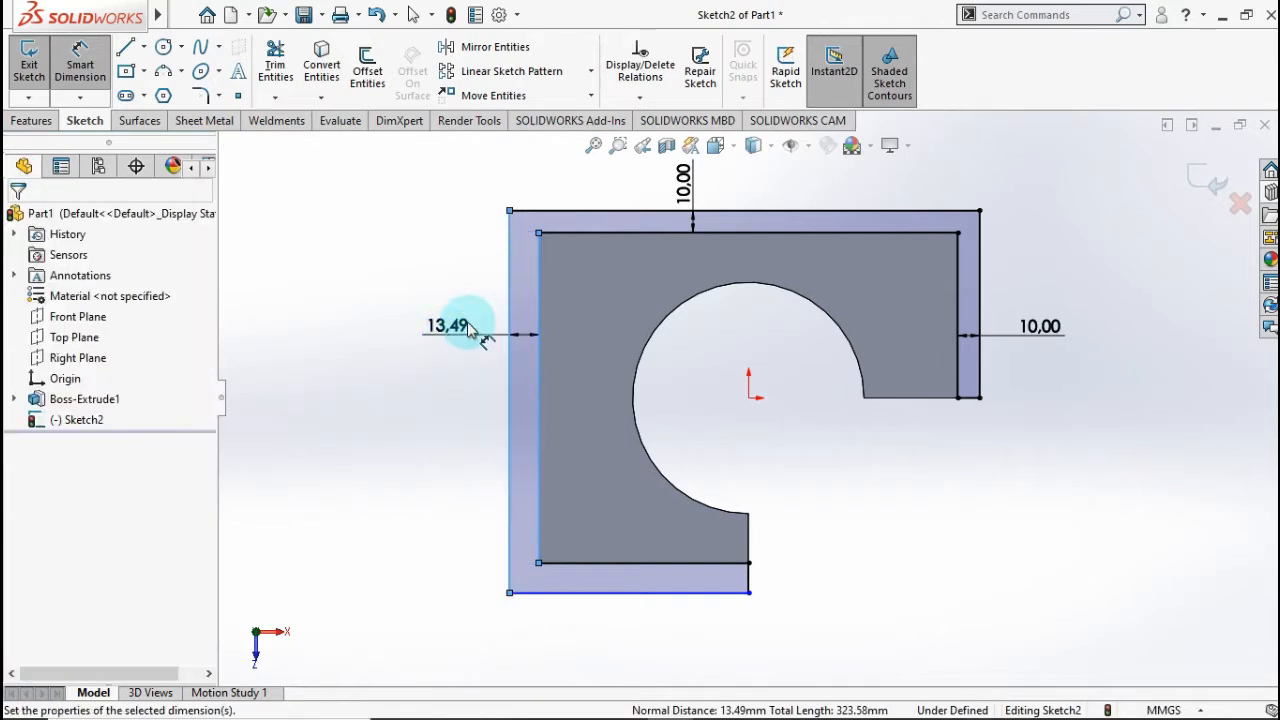
click(468, 330)
text(10)
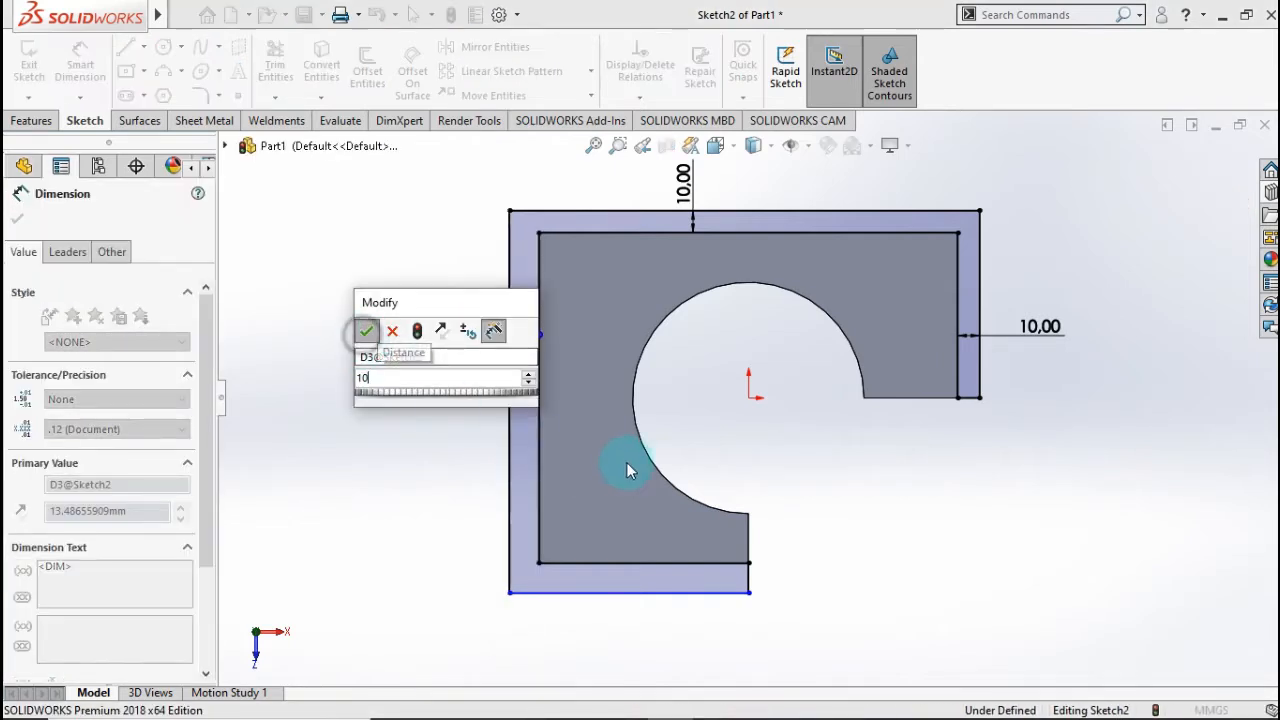
key(Return)
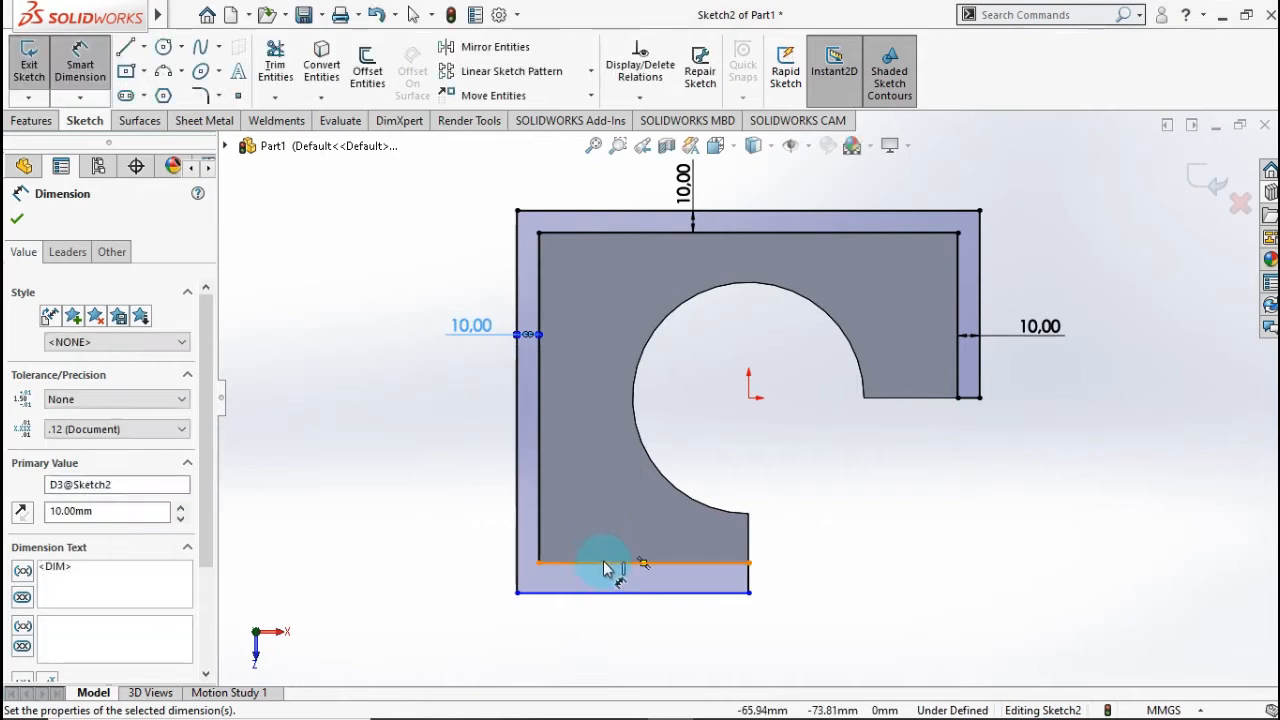
- Dimension the gap between the inner and outer lines on the bottom side and set it to 10 mm
click(603, 563)
click(592, 593)
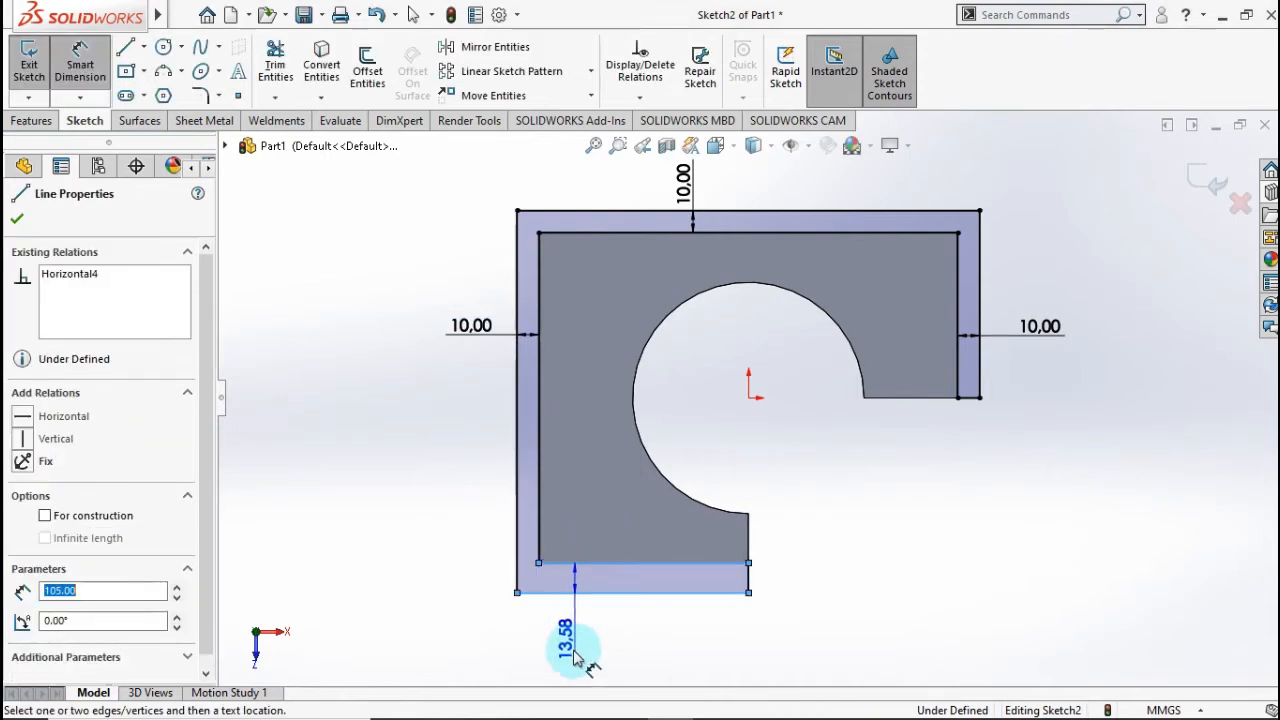
click(574, 652)
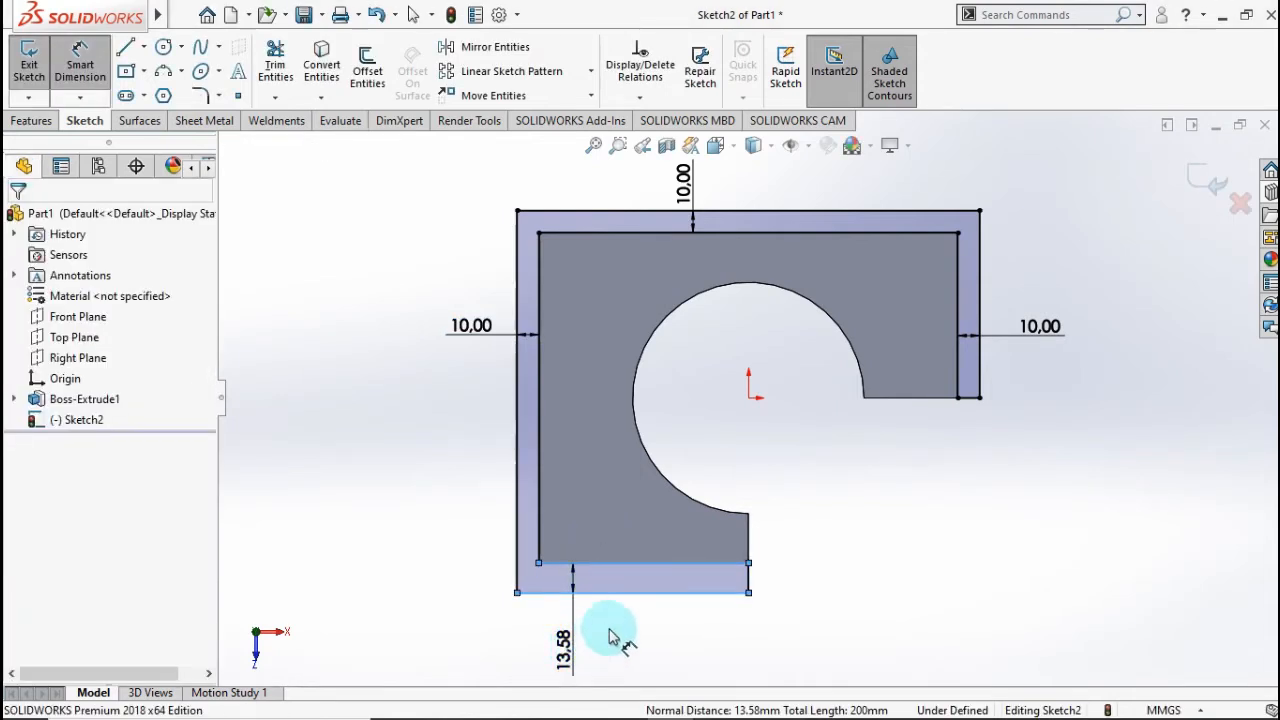
text(10)
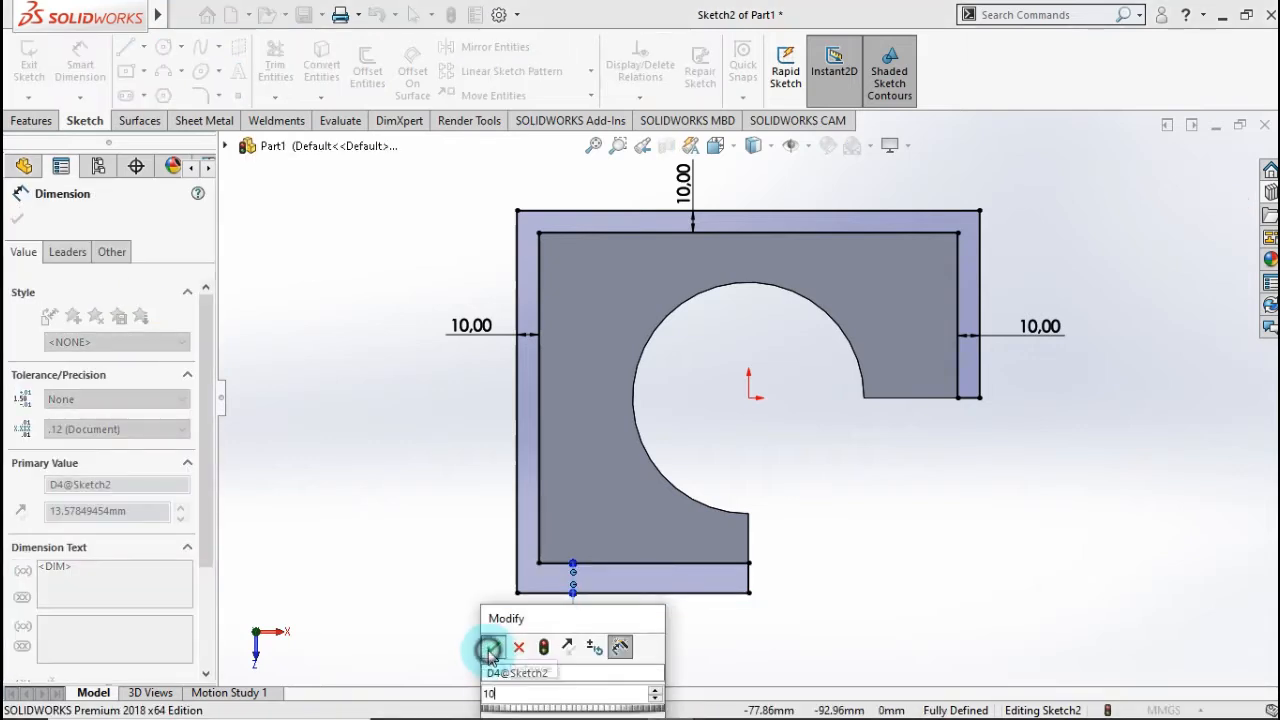
click(490, 650)
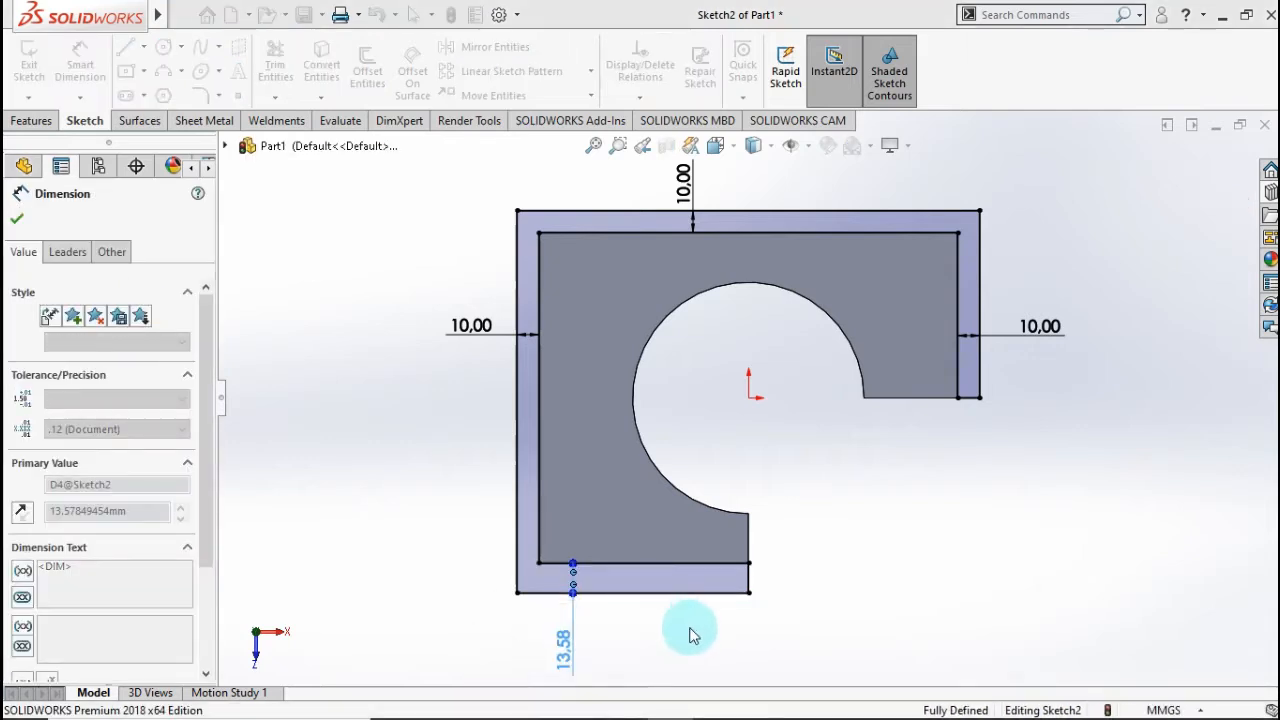
click(457, 476)
click(17, 224)
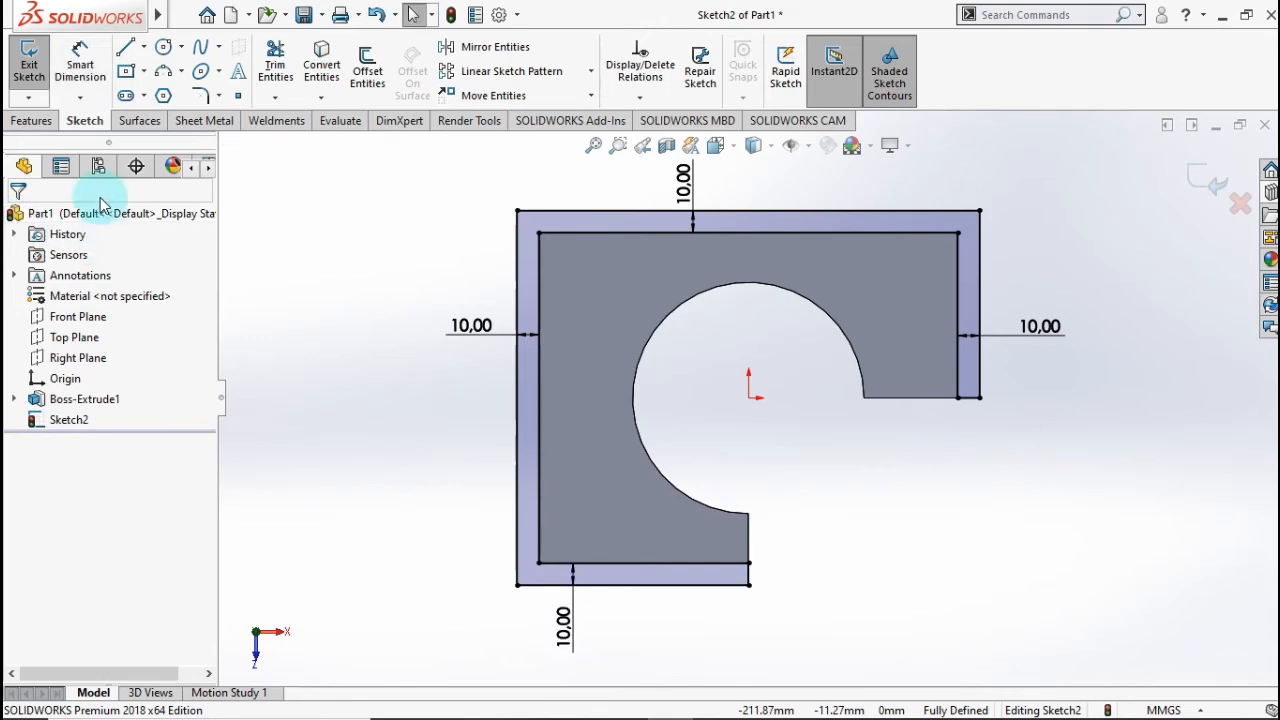
- Set up a Blind boss extrusion of the band profile with a 10 mm depth, reversed downward along the block
click(31, 121)
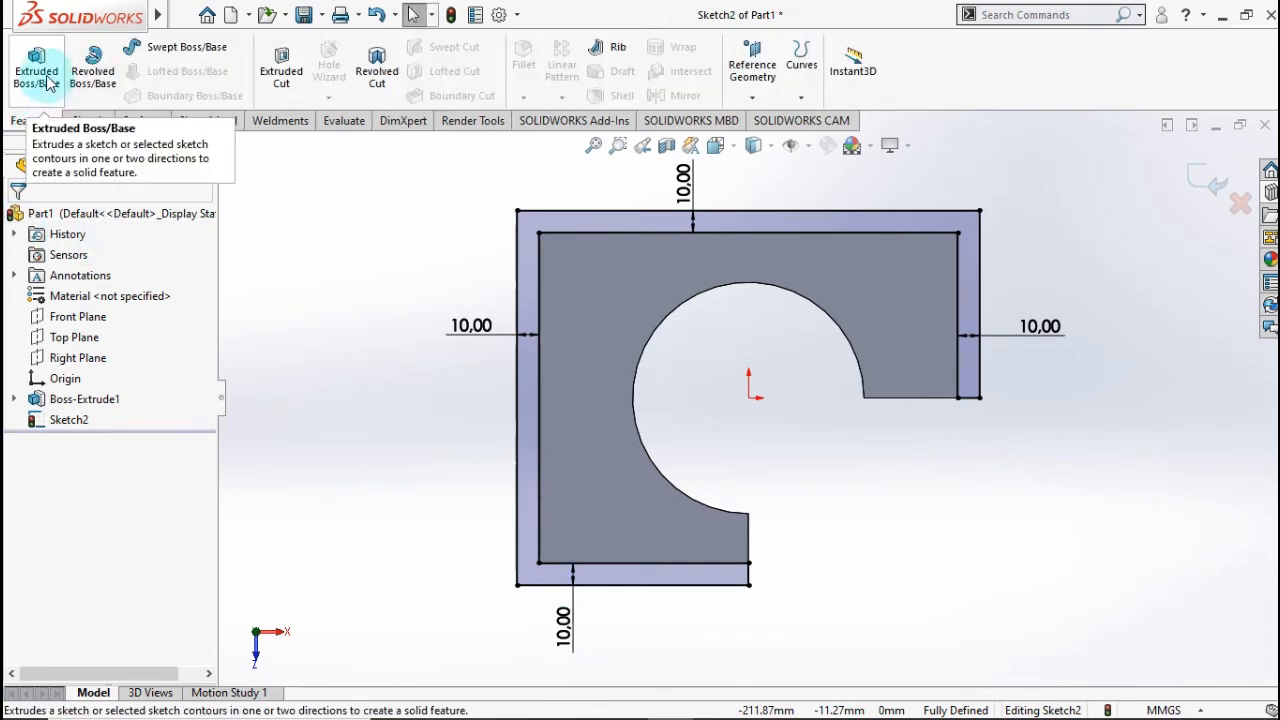
click(40, 72)
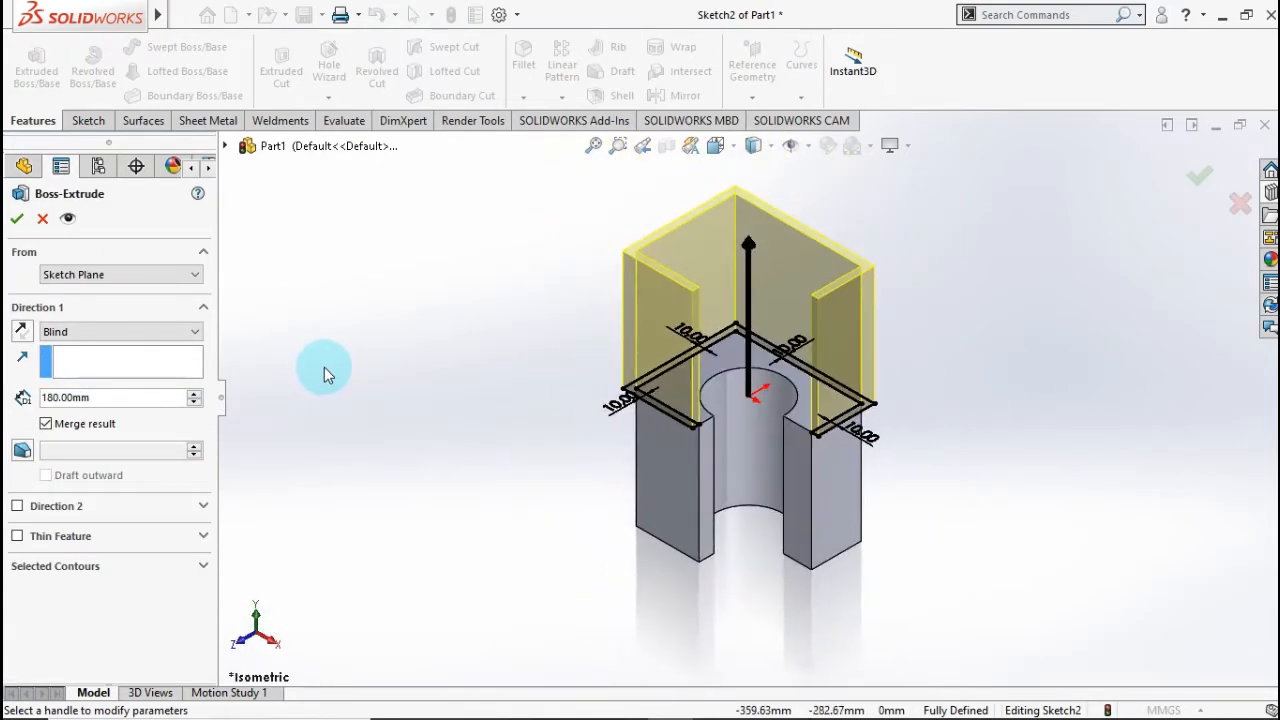
click(133, 397)
text(10)
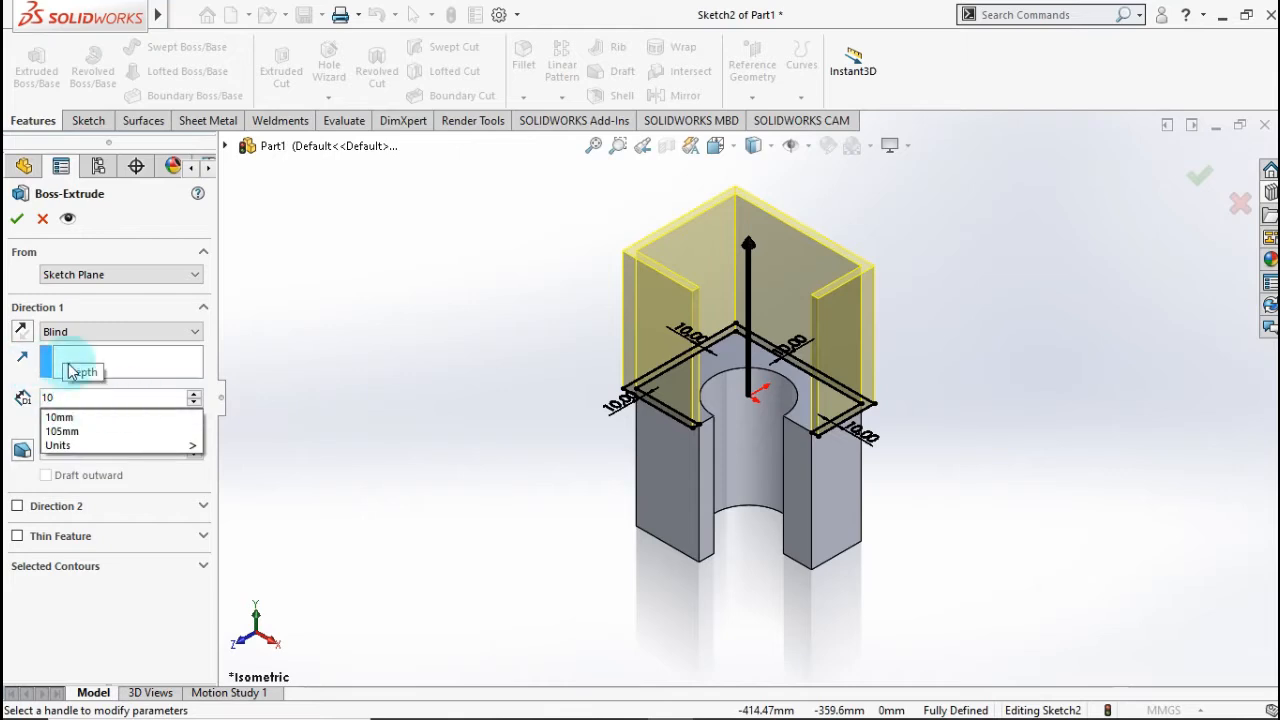
key(Return)
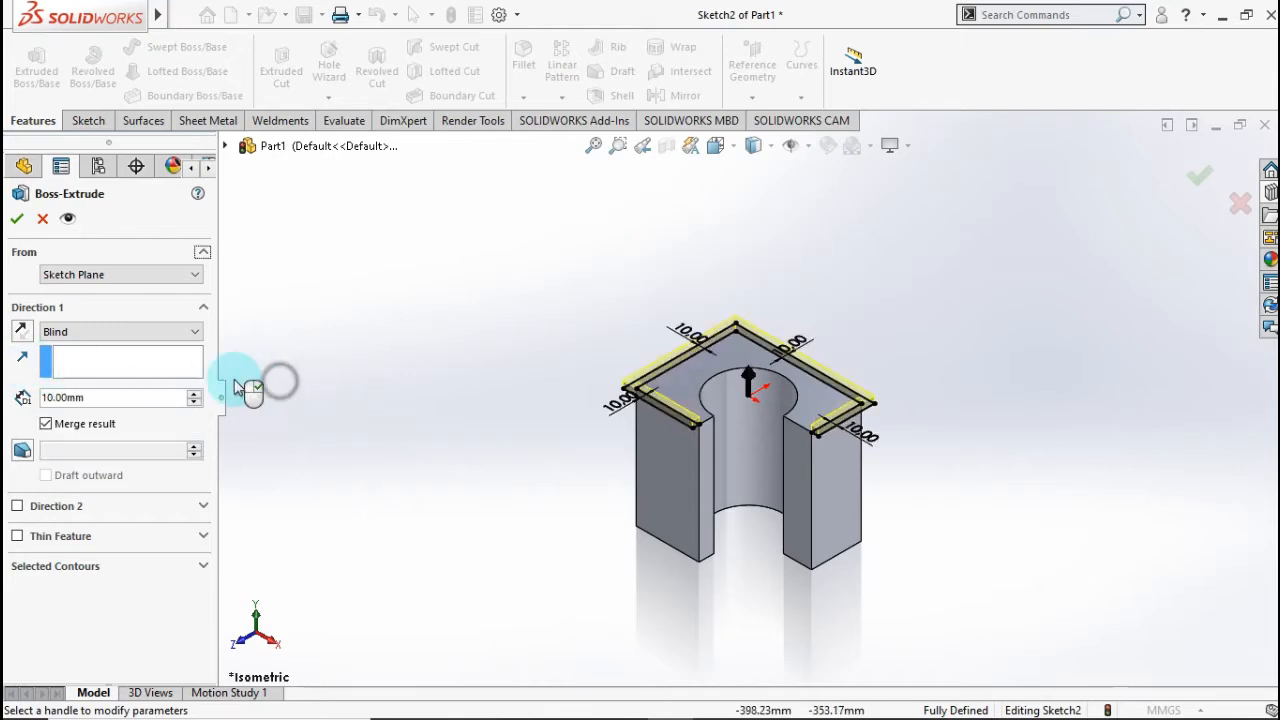
click(17, 333)
scroll(770, 432, down, 5)
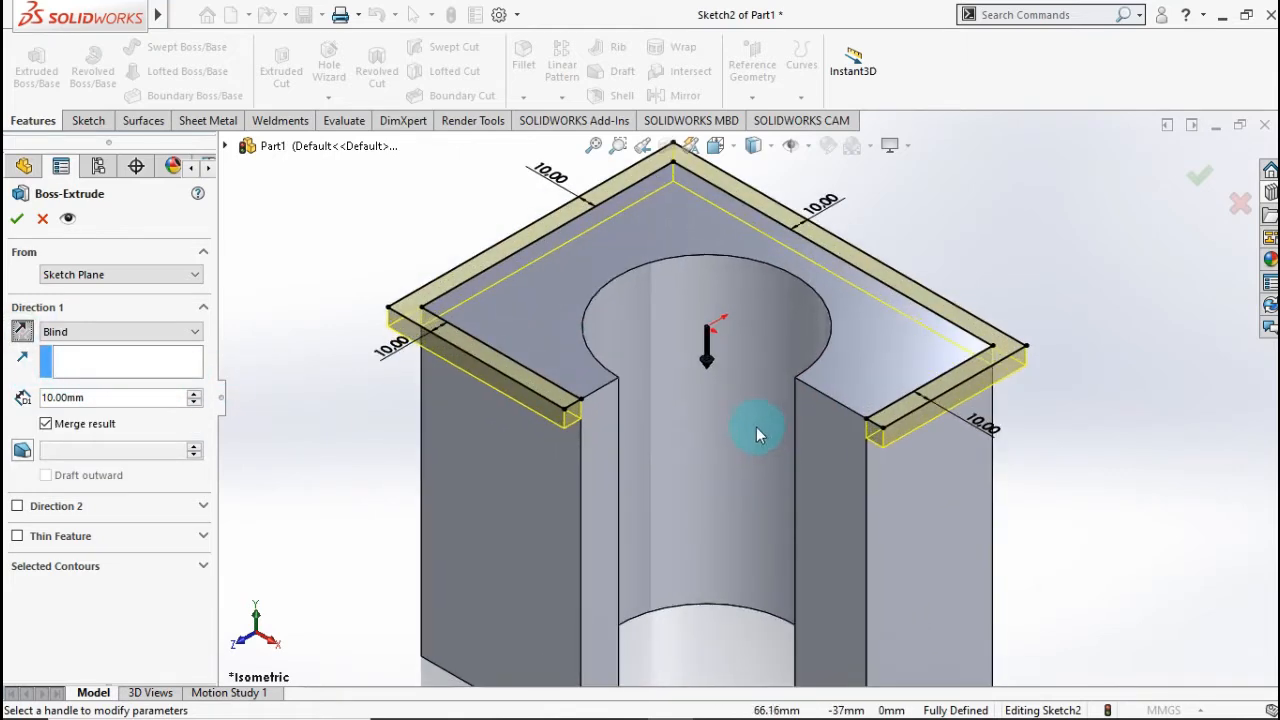
- Start the rim extrusion at a 10 mm offset from the sketch plane, reversed downward into the block, and finish it
click(62, 276)
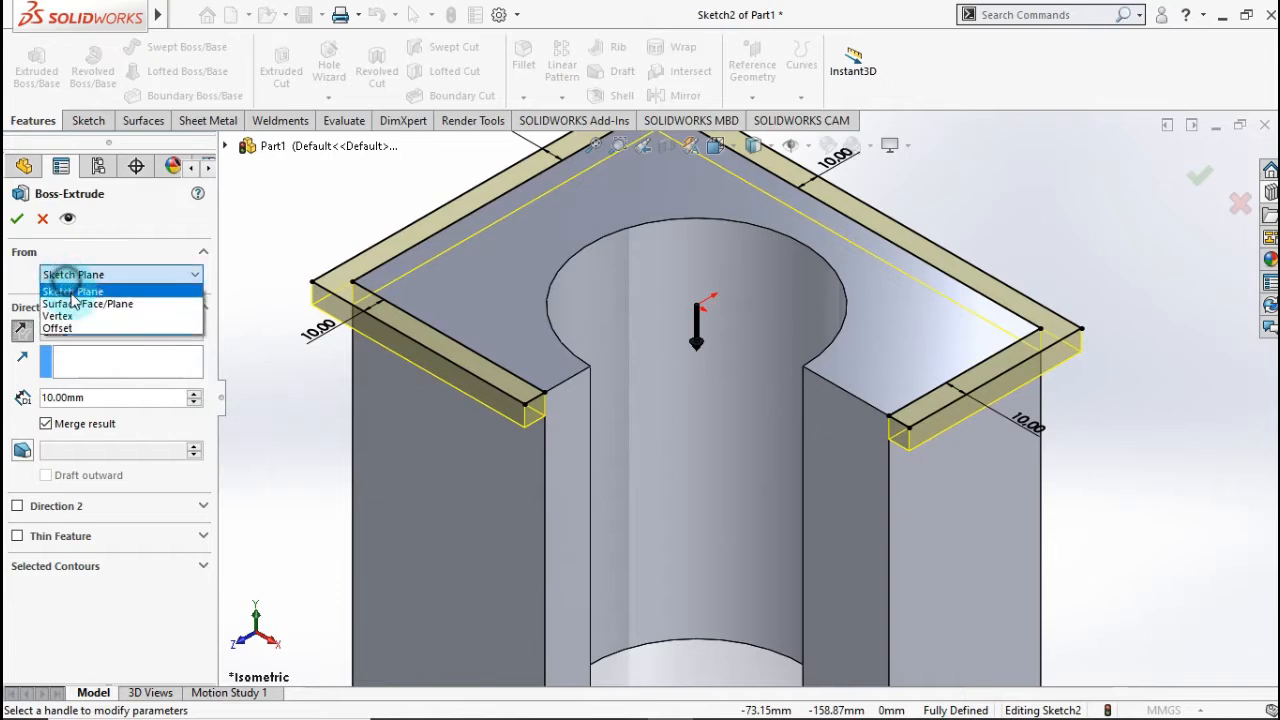
click(66, 322)
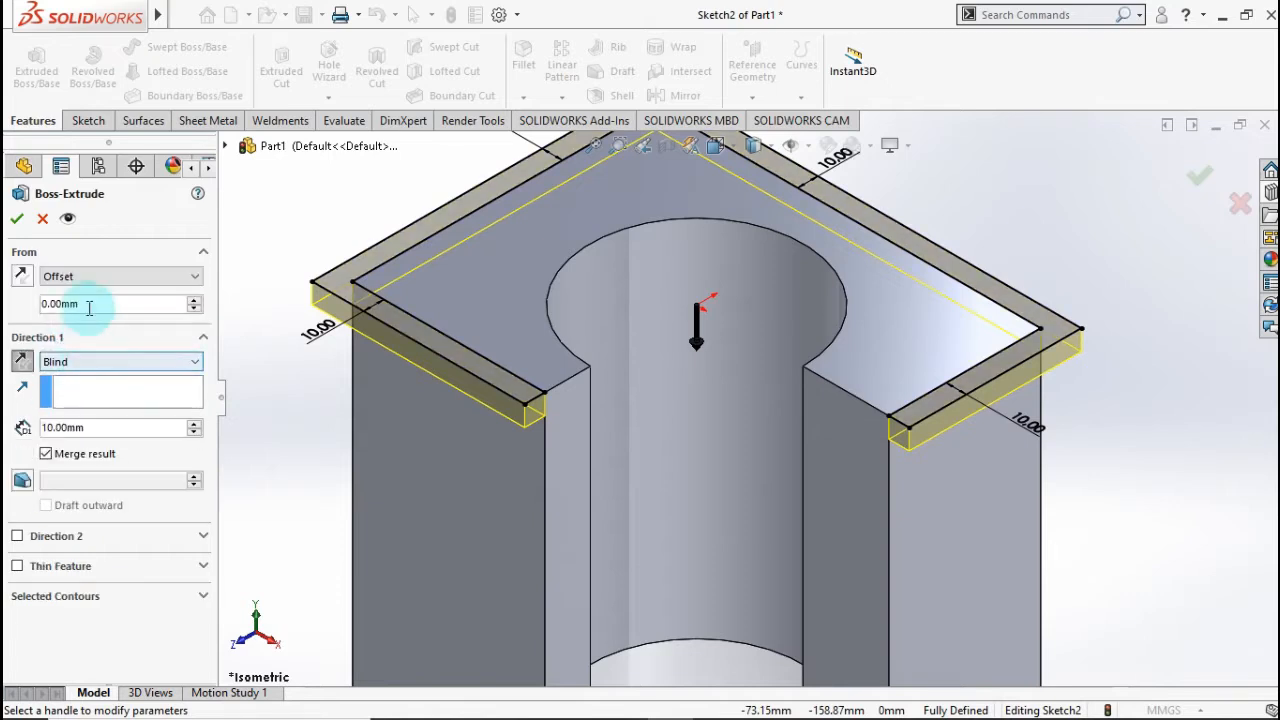
text(10)
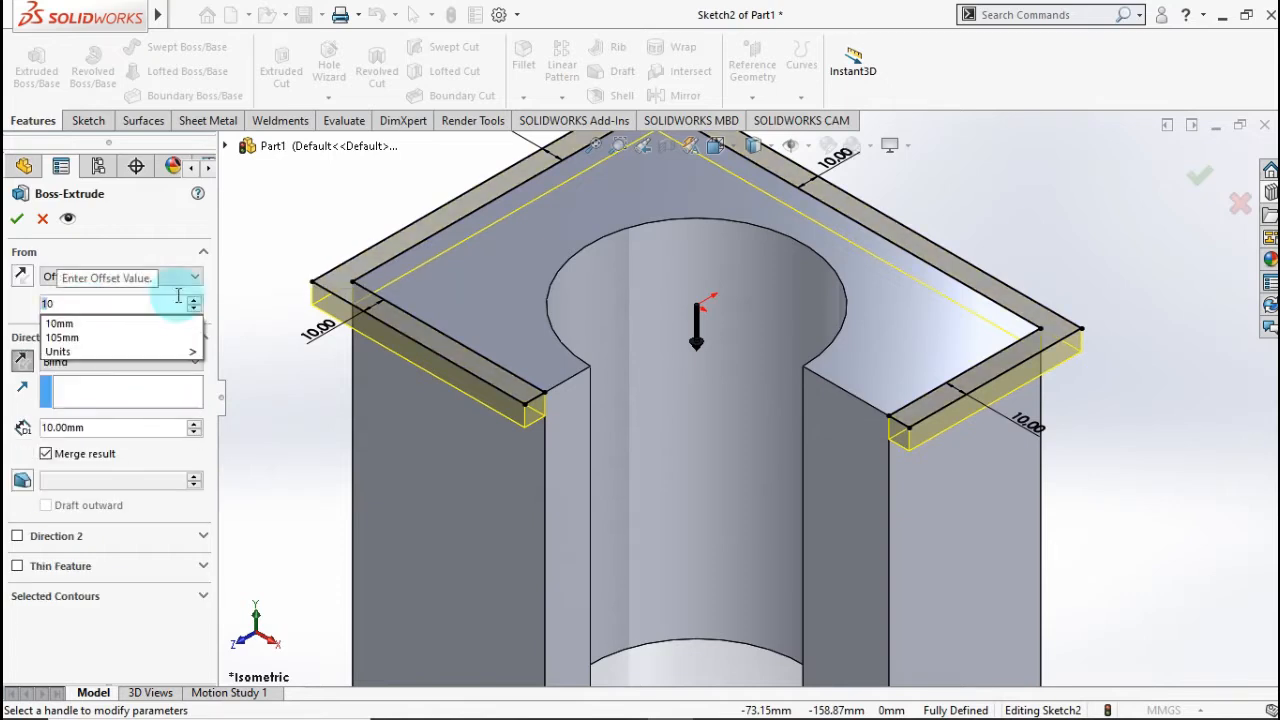
key(Return)
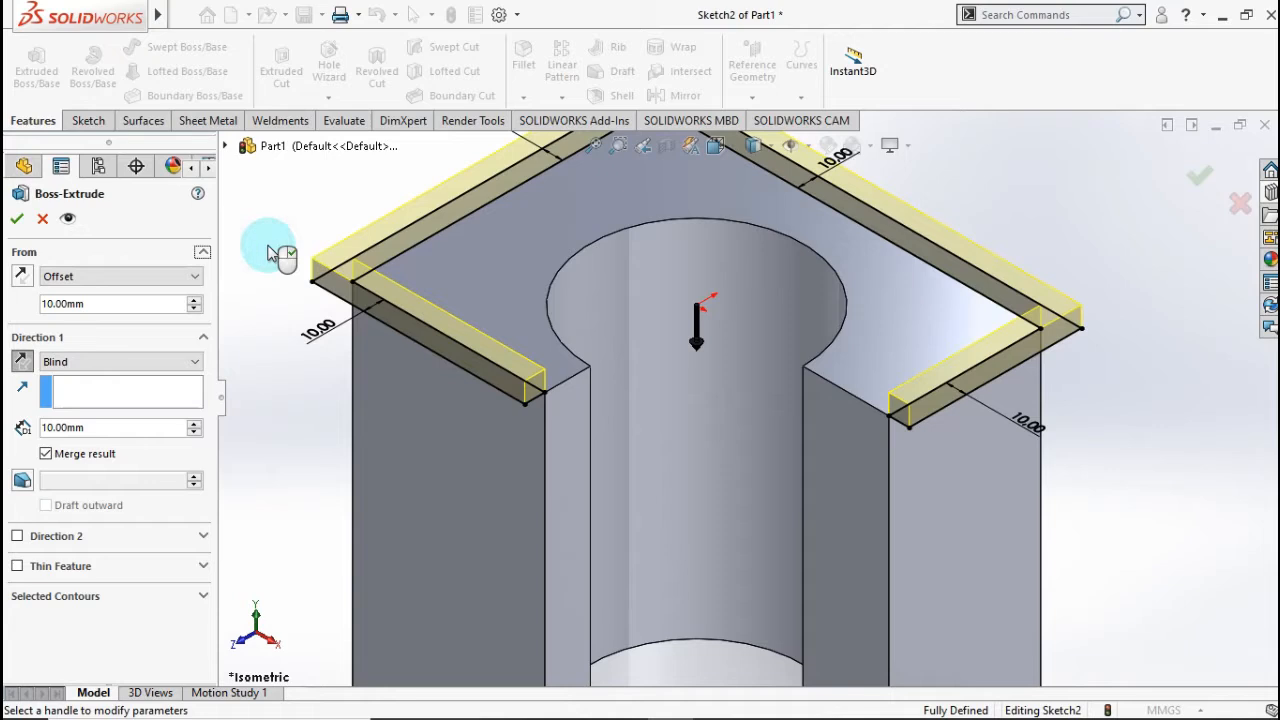
click(22, 277)
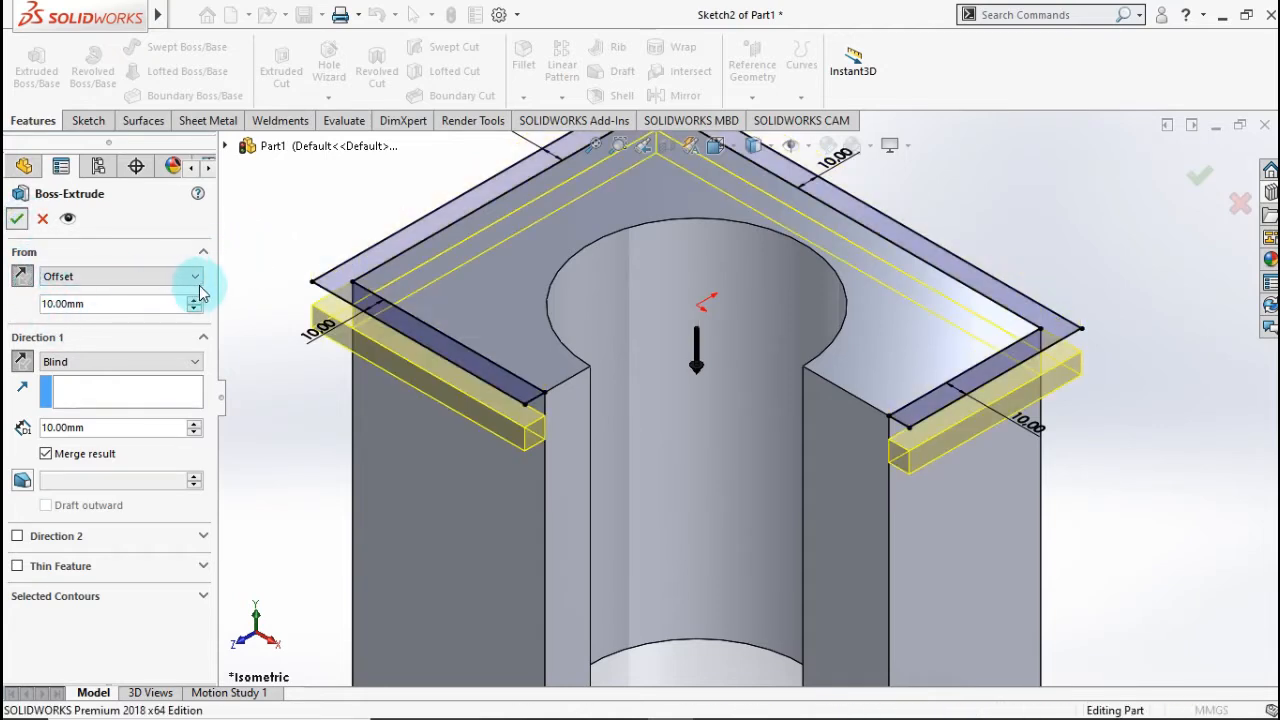
key(Return)
middle_drag(306, 283, 394, 401)
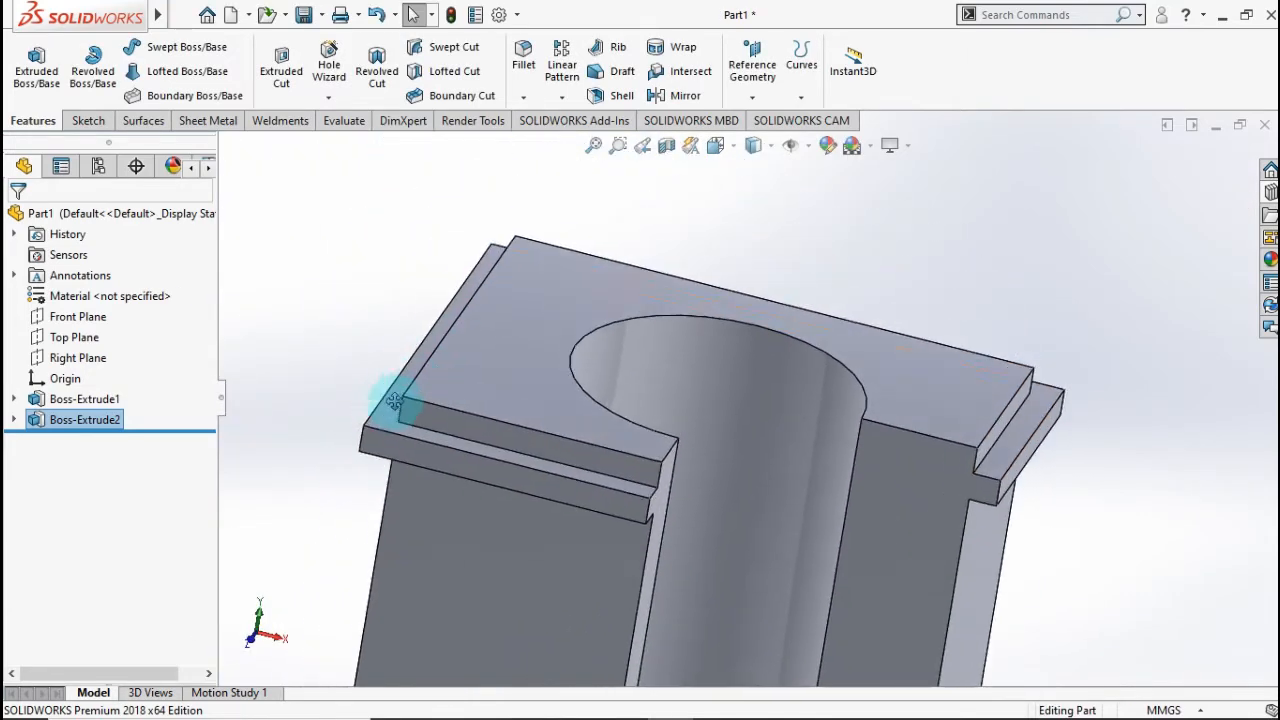
- Set up a 5 mm, 45-degree chamfer on the front outer side face of the rim, clearing any stray selection
click(523, 97)
click(530, 143)
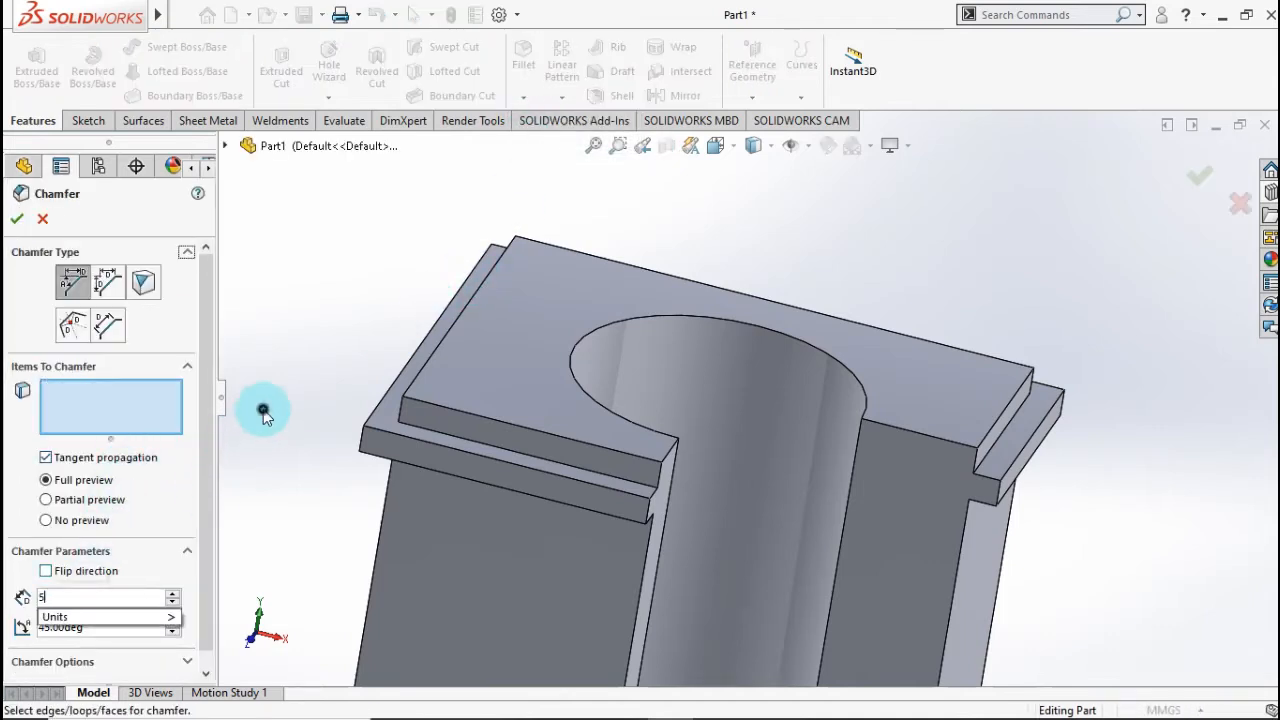
key(Return)
click(430, 460)
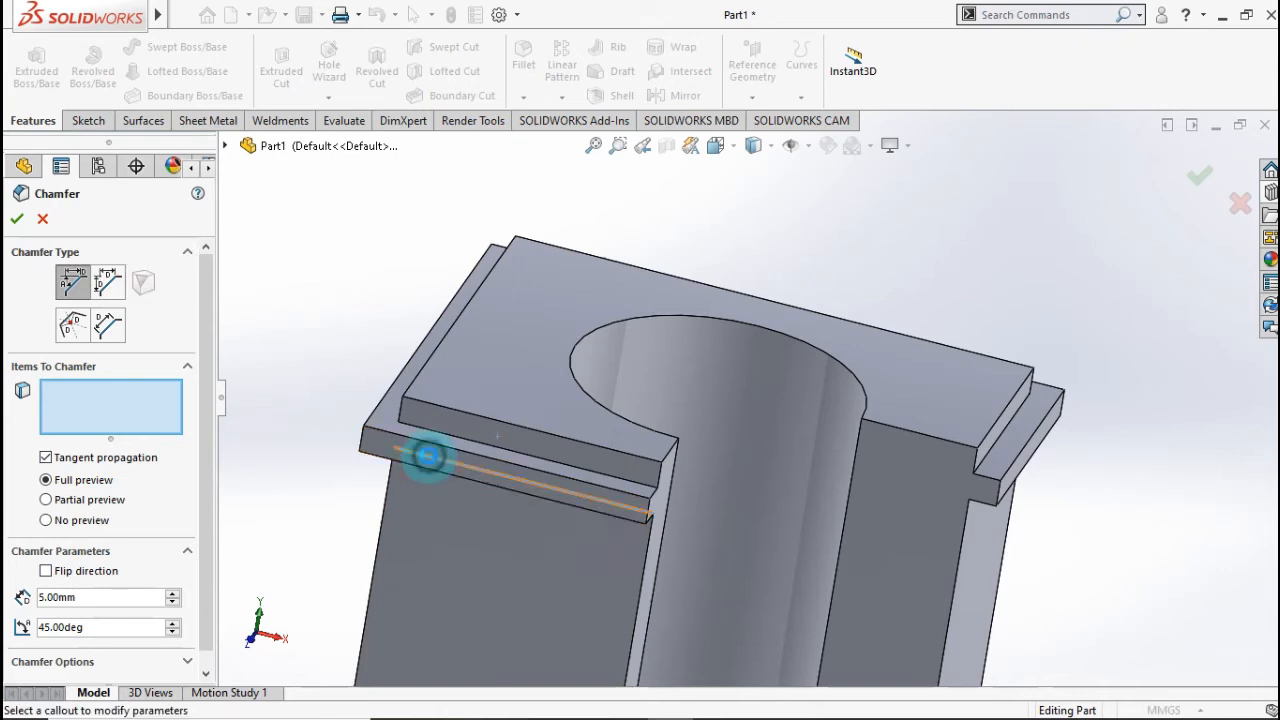
right_click(126, 422)
click(185, 424)
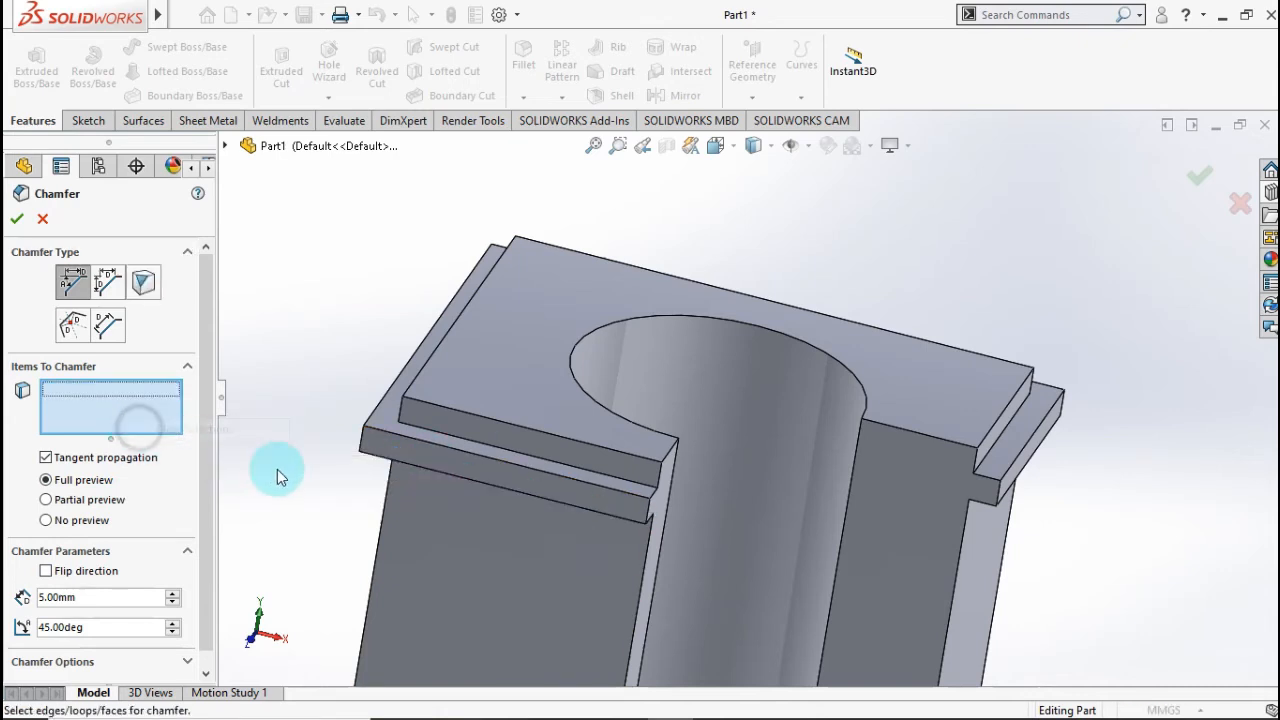
click(378, 447)
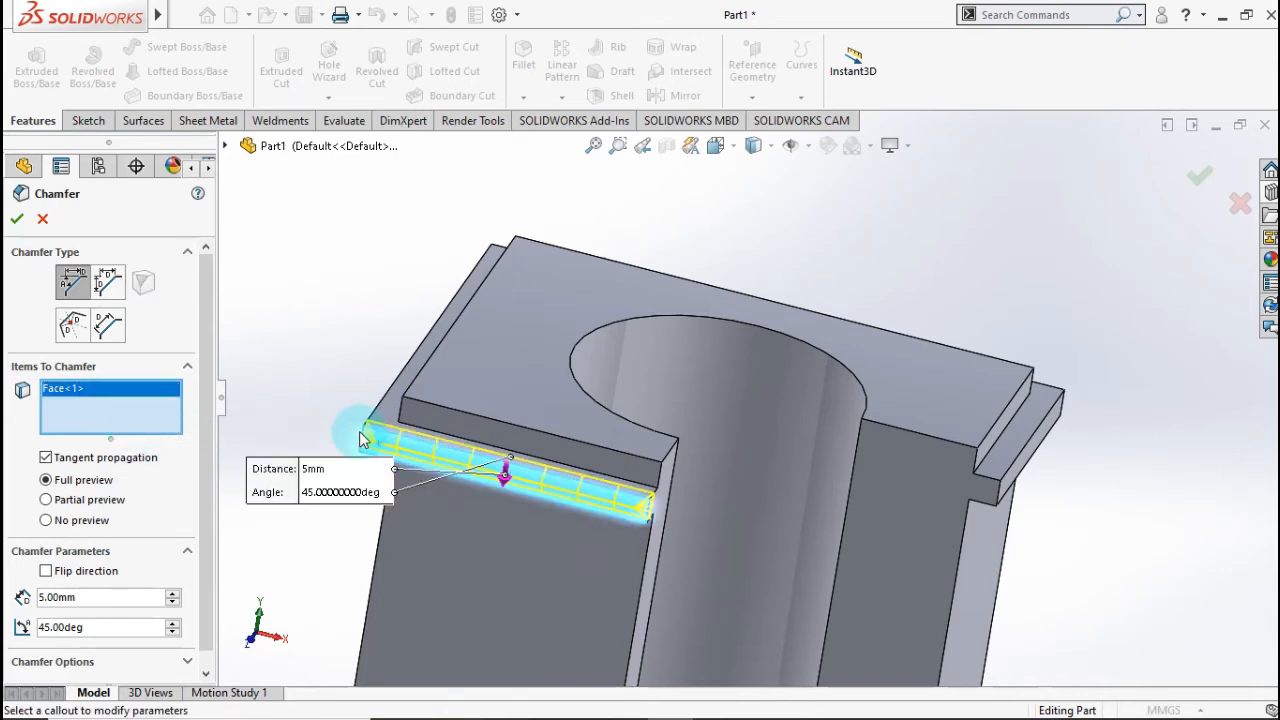
- Add the rim's three remaining outer side faces to the 5 mm chamfer and apply it
middle_drag(359, 431, 456, 560)
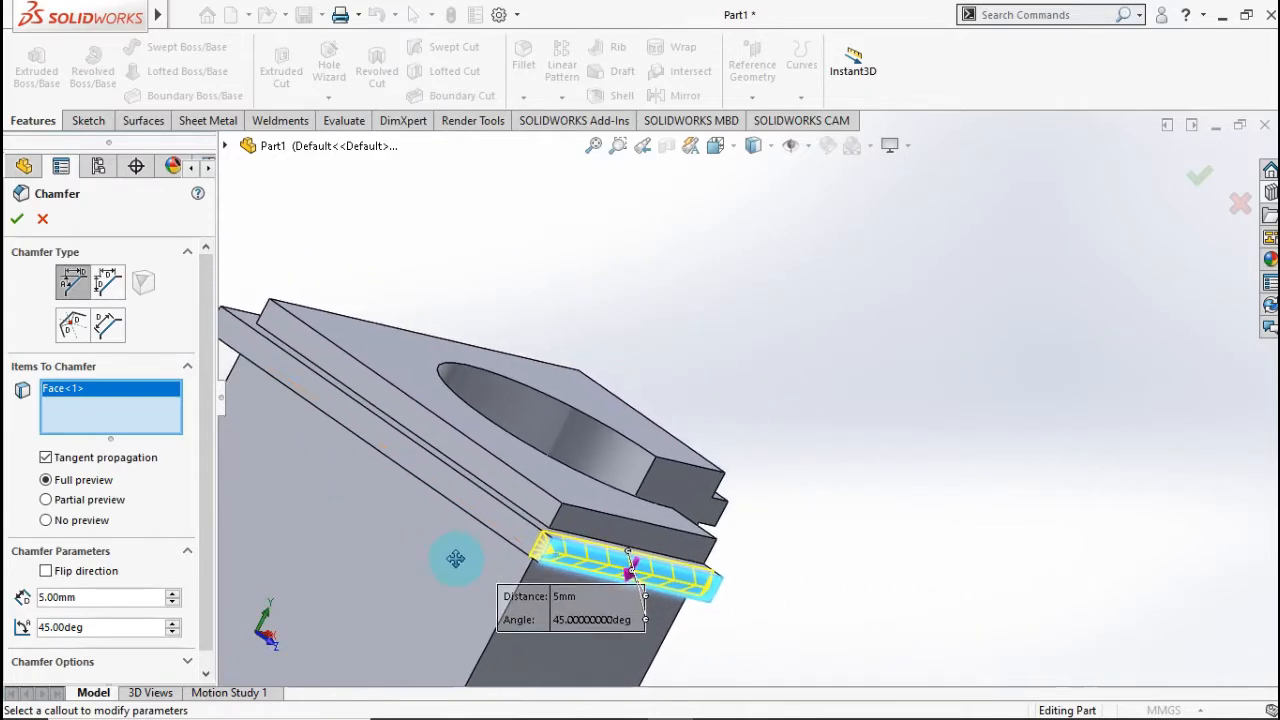
click(436, 473)
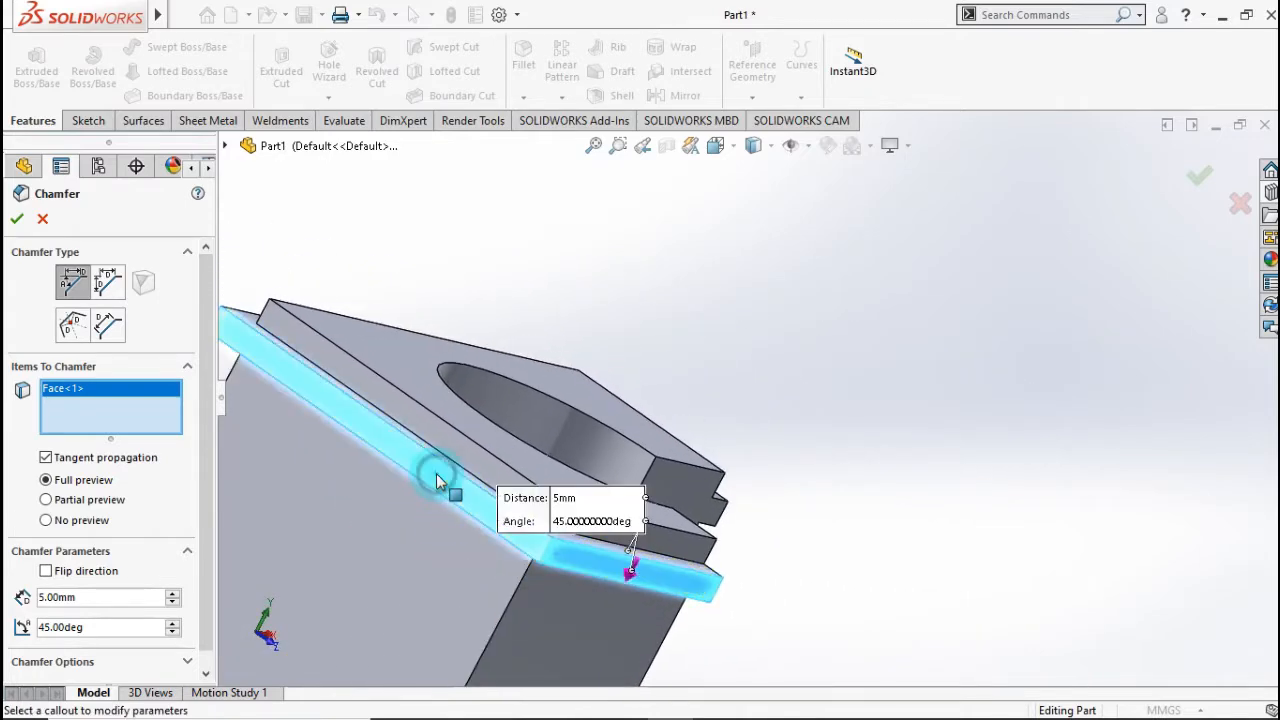
ctrl+middle_drag(380, 437, 681, 541)
middle_drag(471, 466, 494, 482)
click(551, 440)
middle_drag(393, 385, 400, 430)
scroll(576, 392, down, 5)
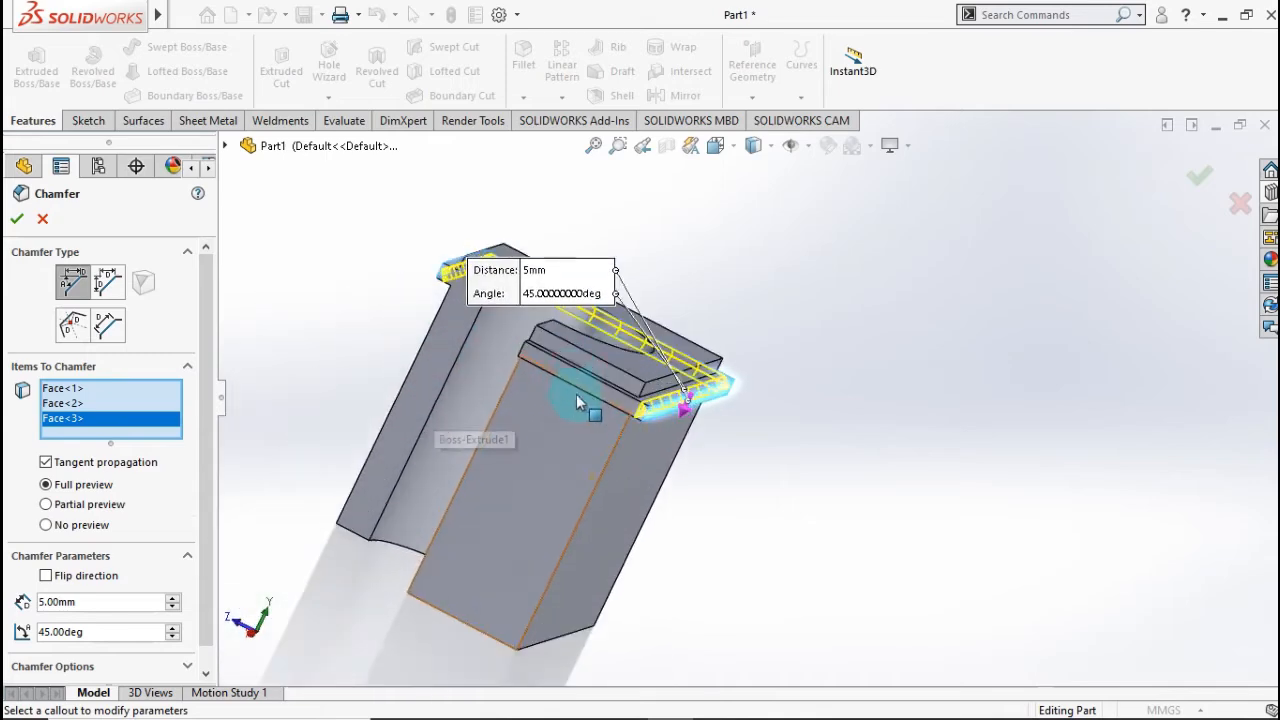
click(555, 403)
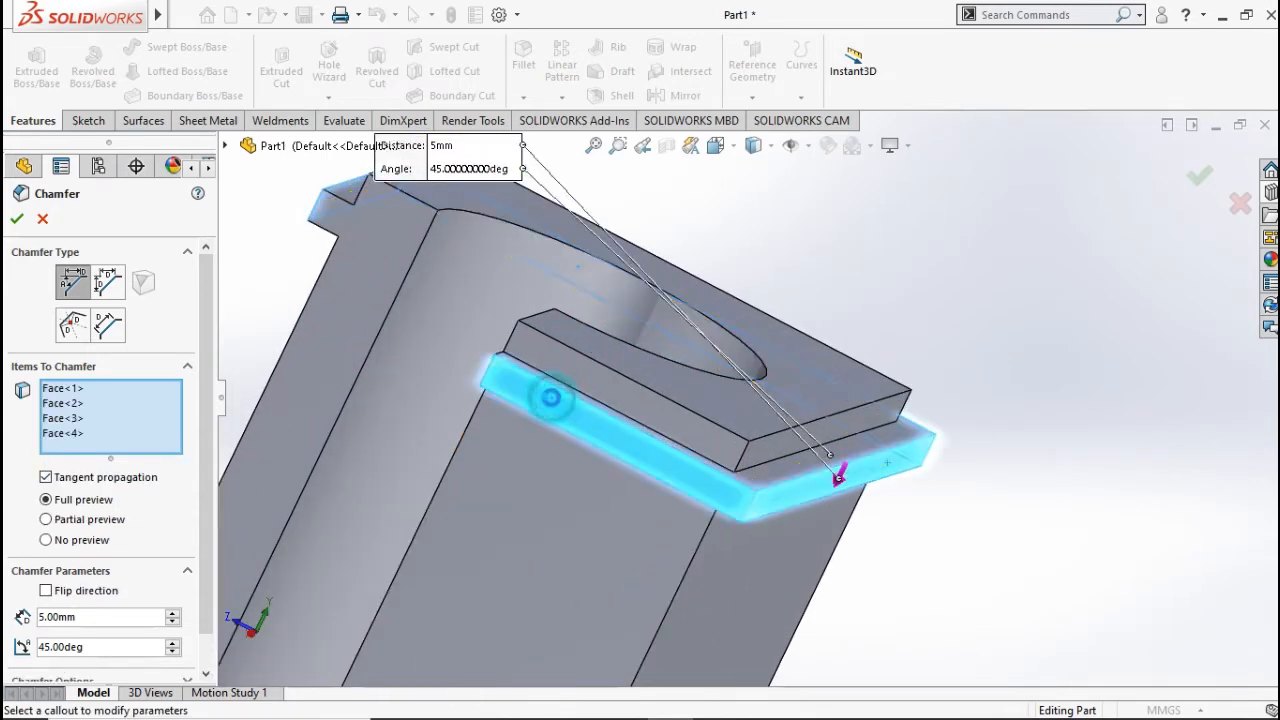
scroll(305, 390, up, 2)
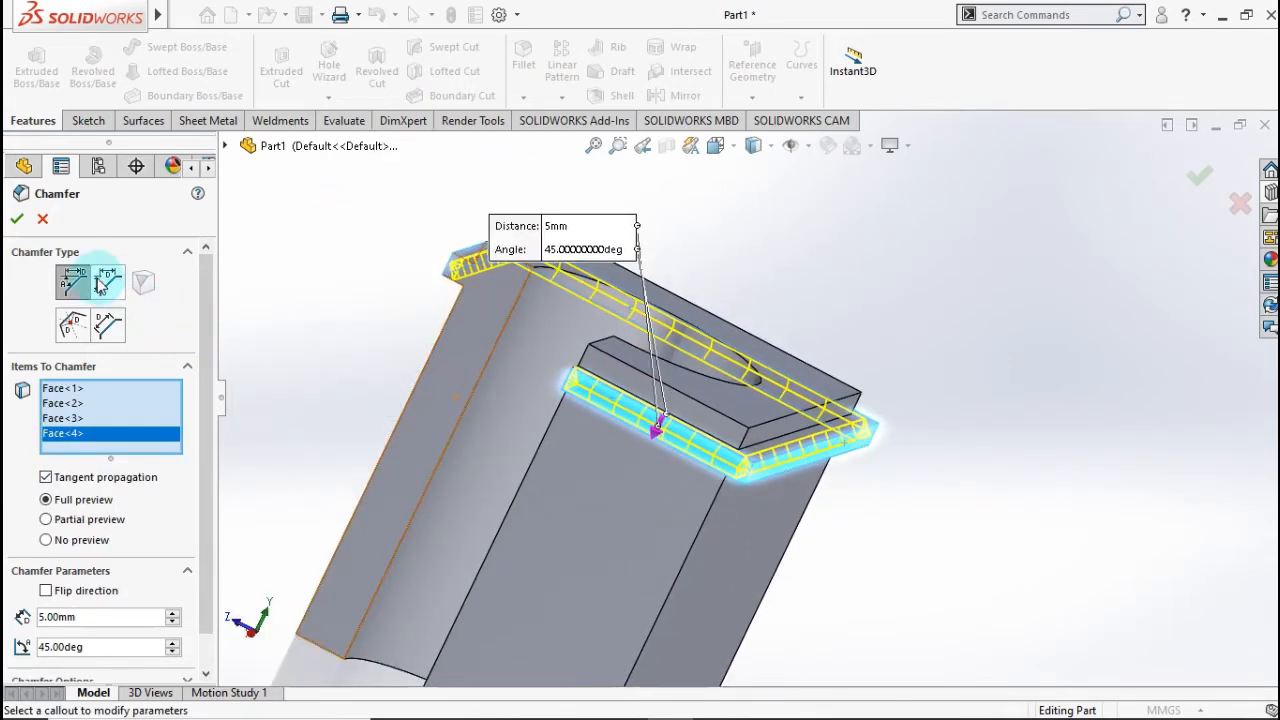
click(18, 221)
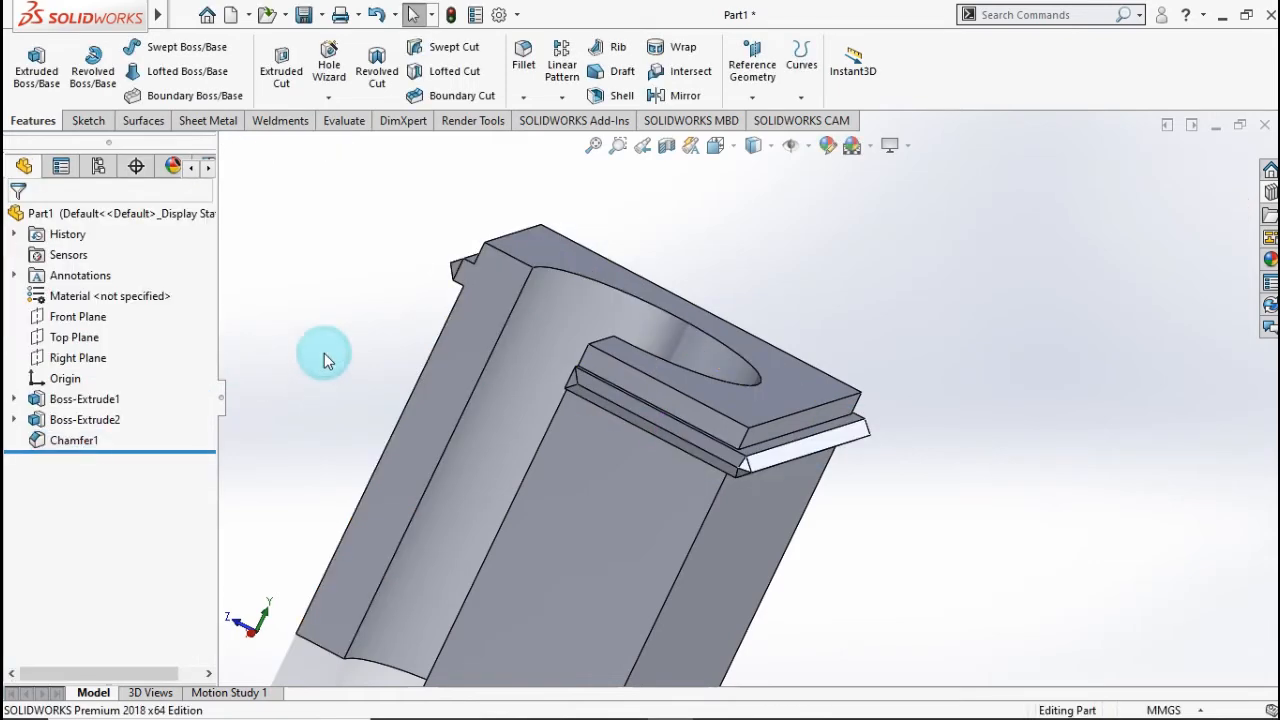
- Set up a linear pattern of the rim extrusion and its chamfer, running down the vertical edge of the bore opening
key(ctrl+7)
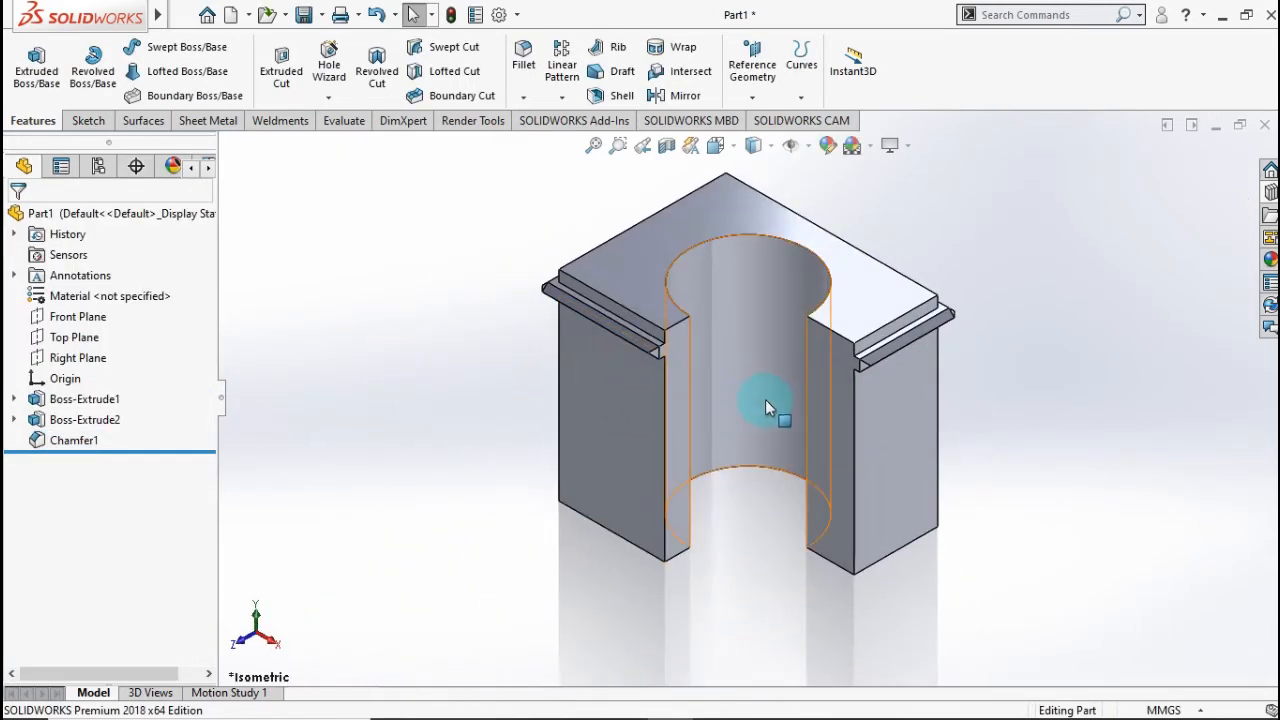
middle_drag(516, 322, 551, 366)
key(ctrl+7)
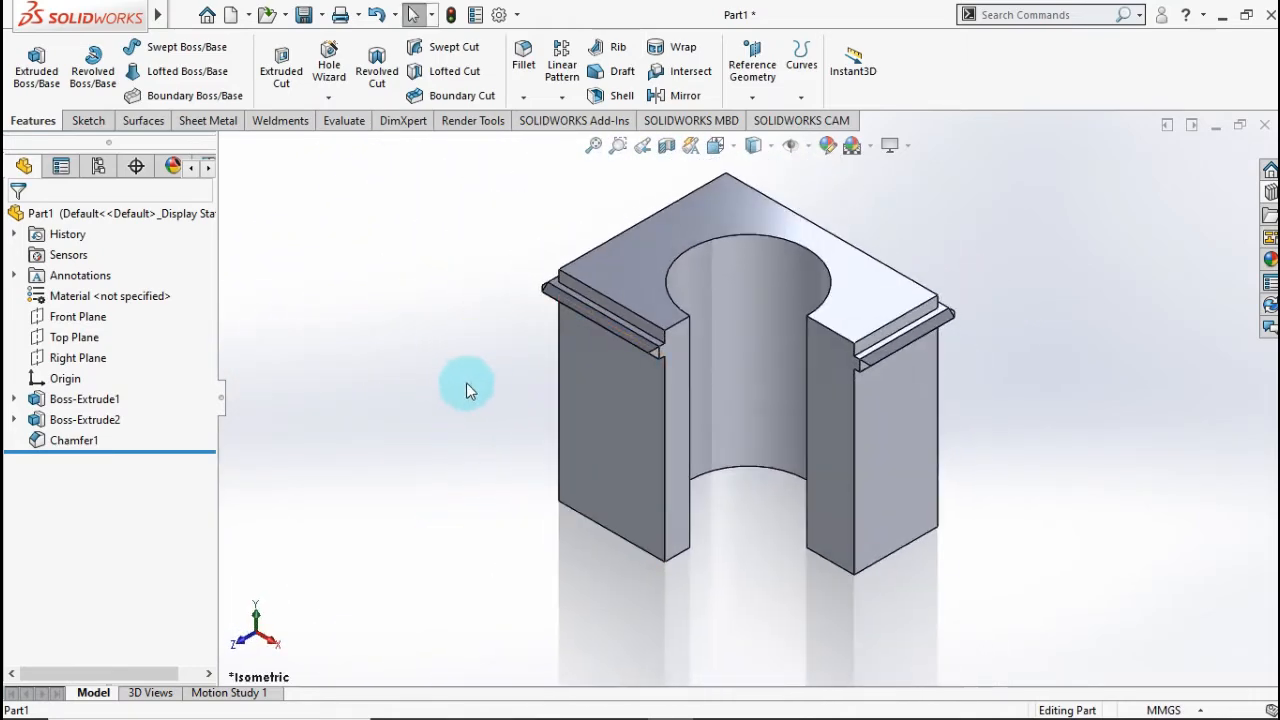
click(426, 372)
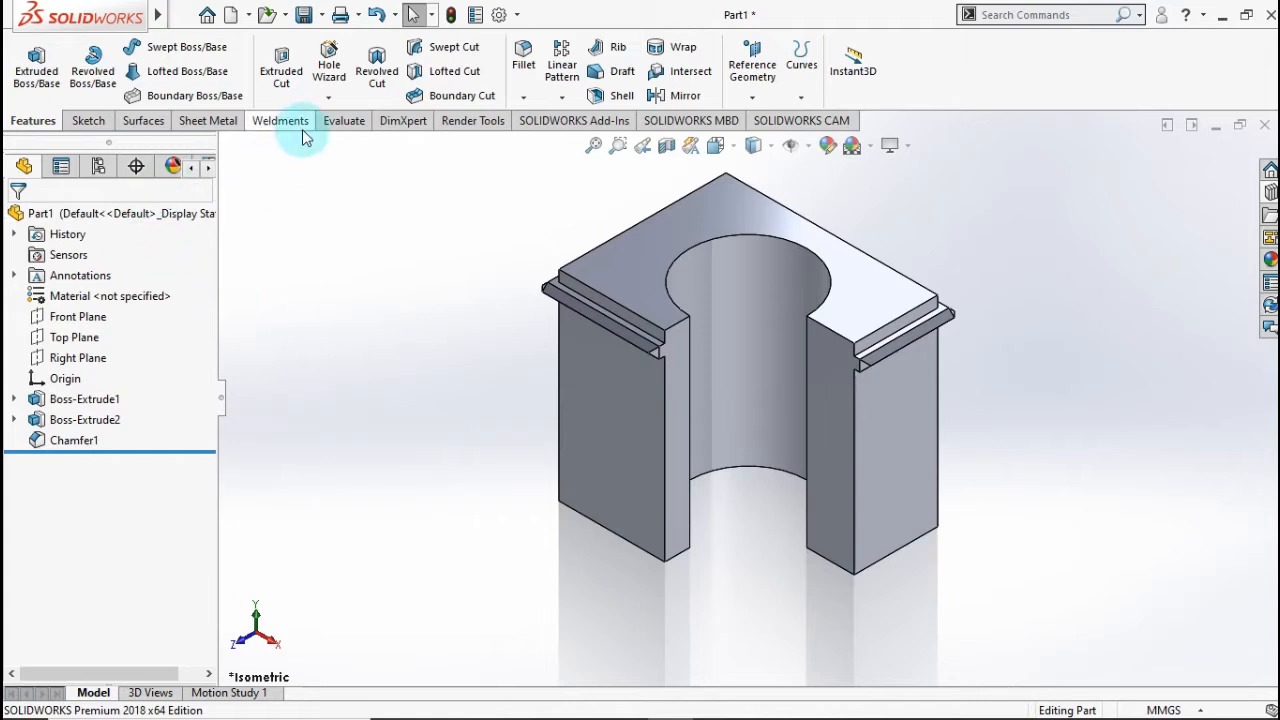
click(560, 98)
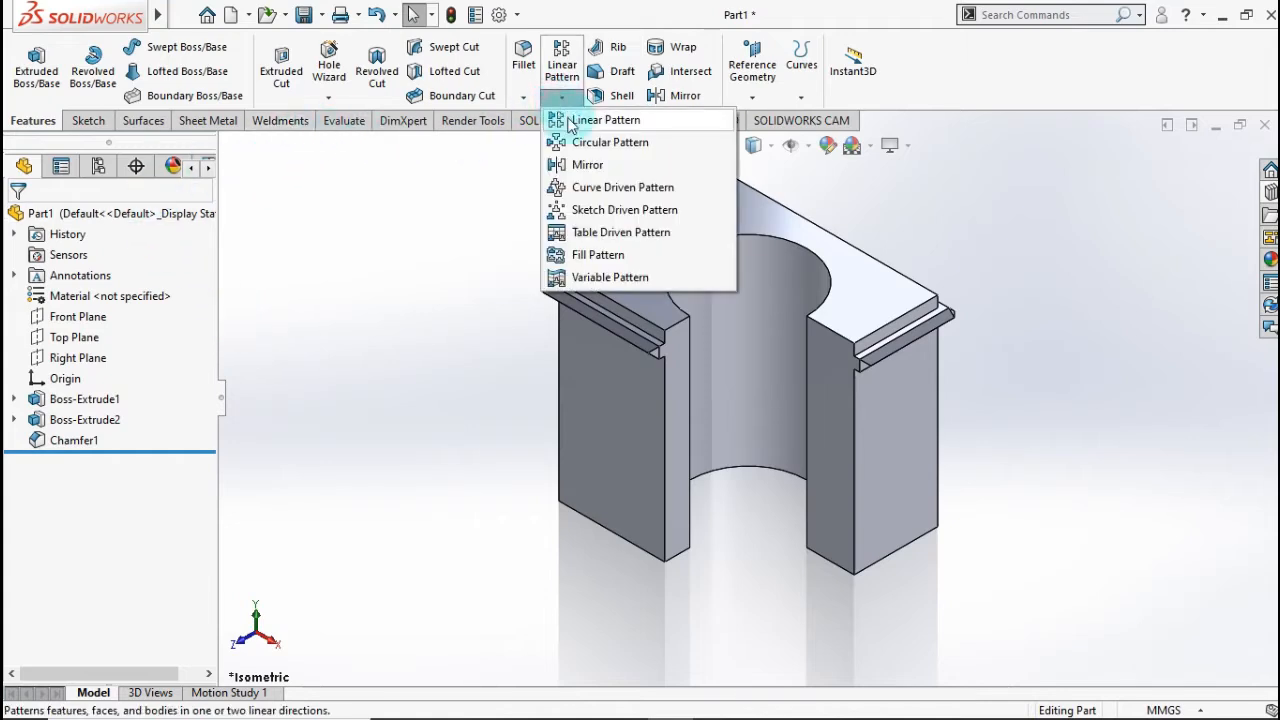
click(586, 322)
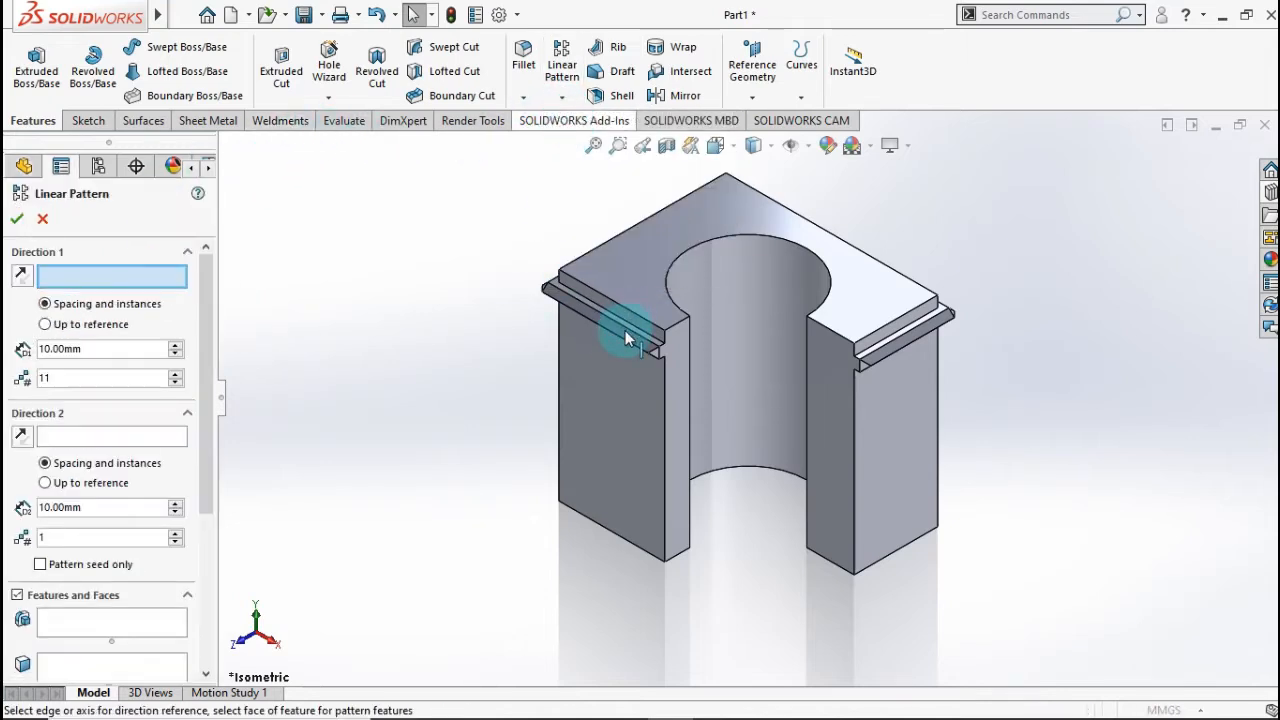
click(690, 457)
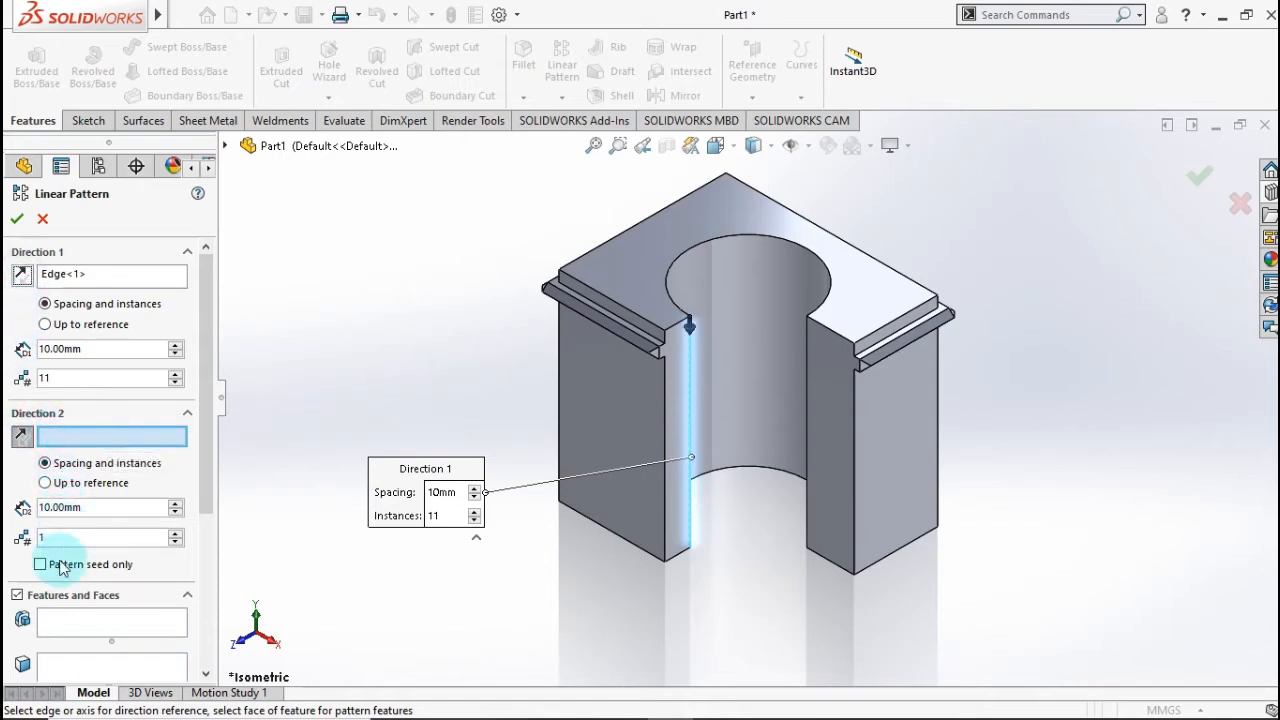
click(64, 624)
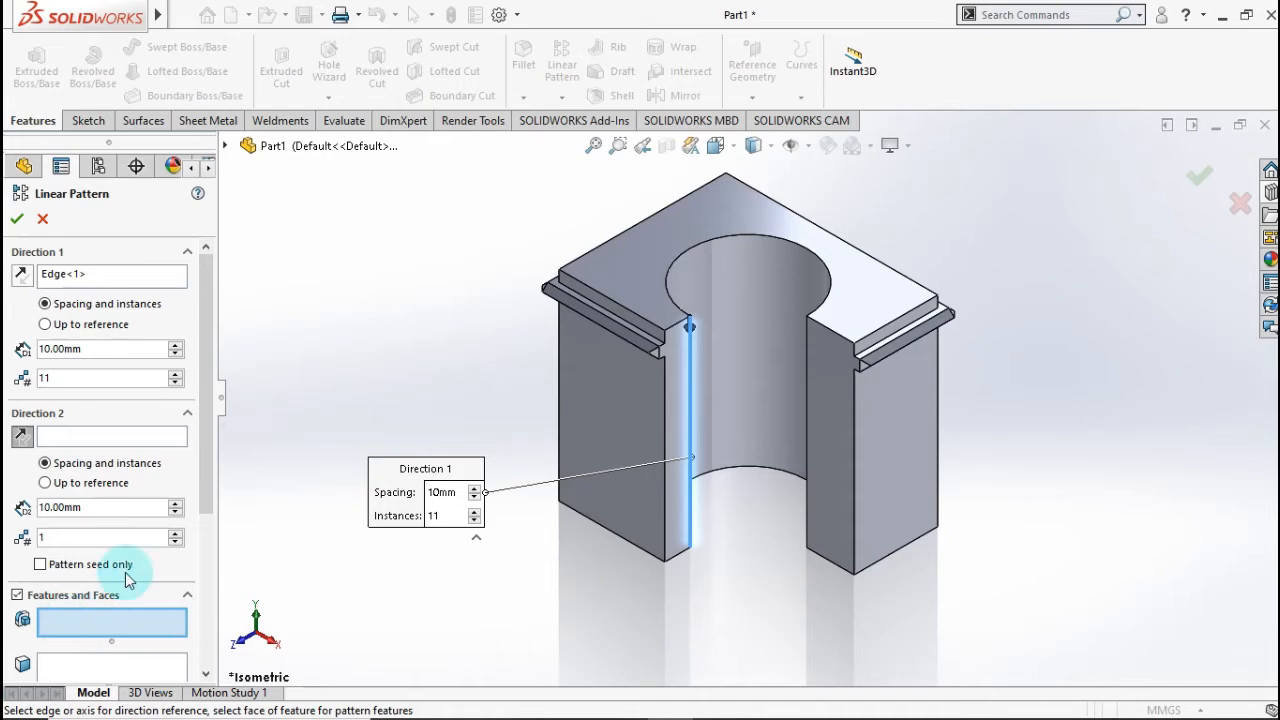
click(225, 147)
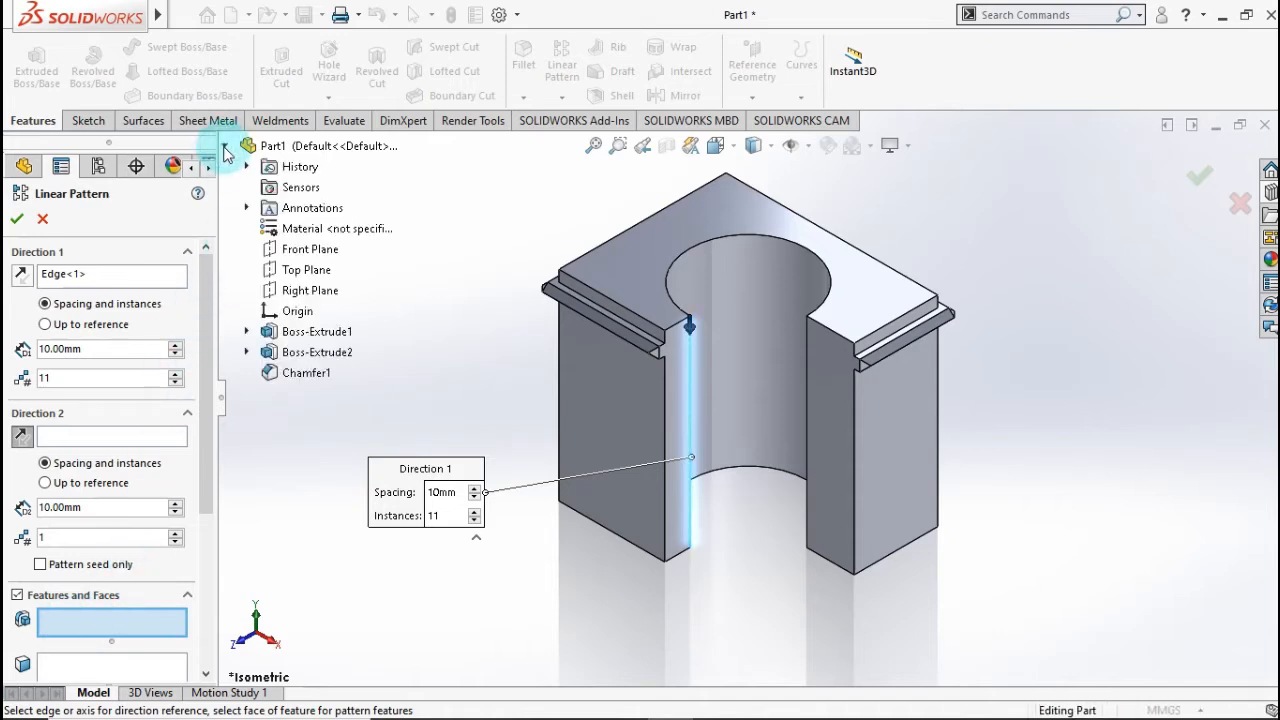
click(310, 356)
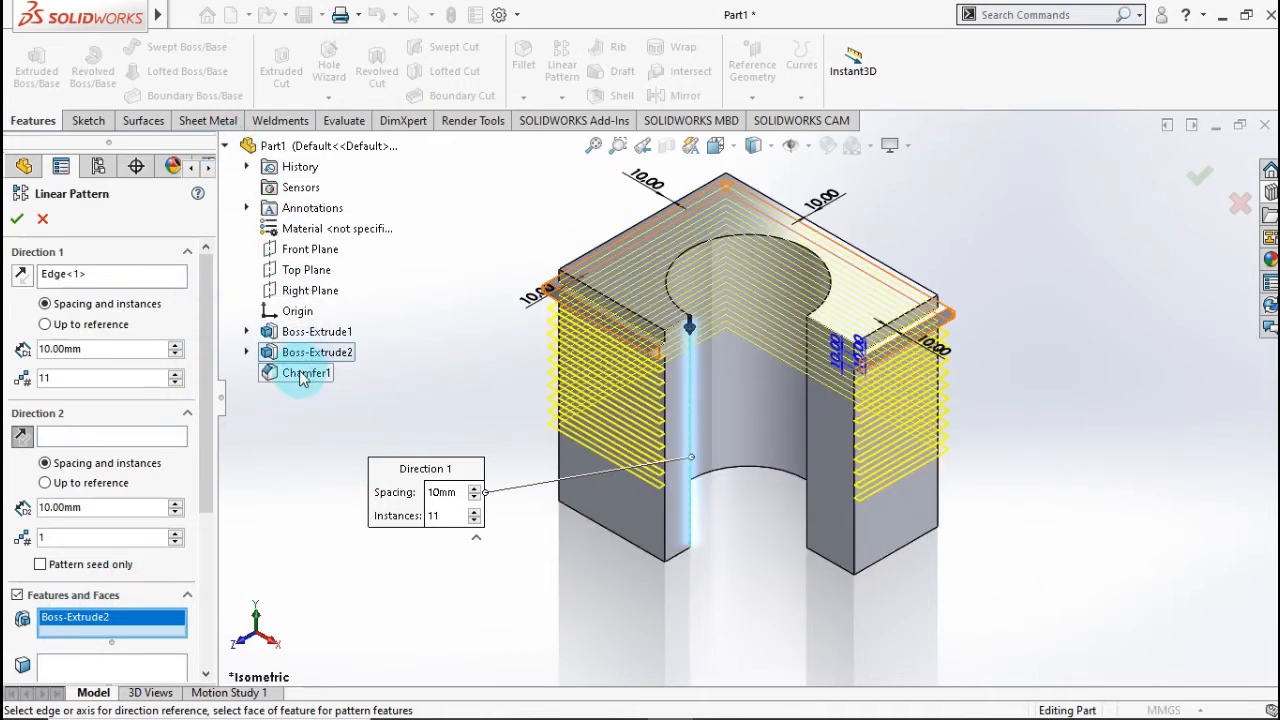
click(304, 374)
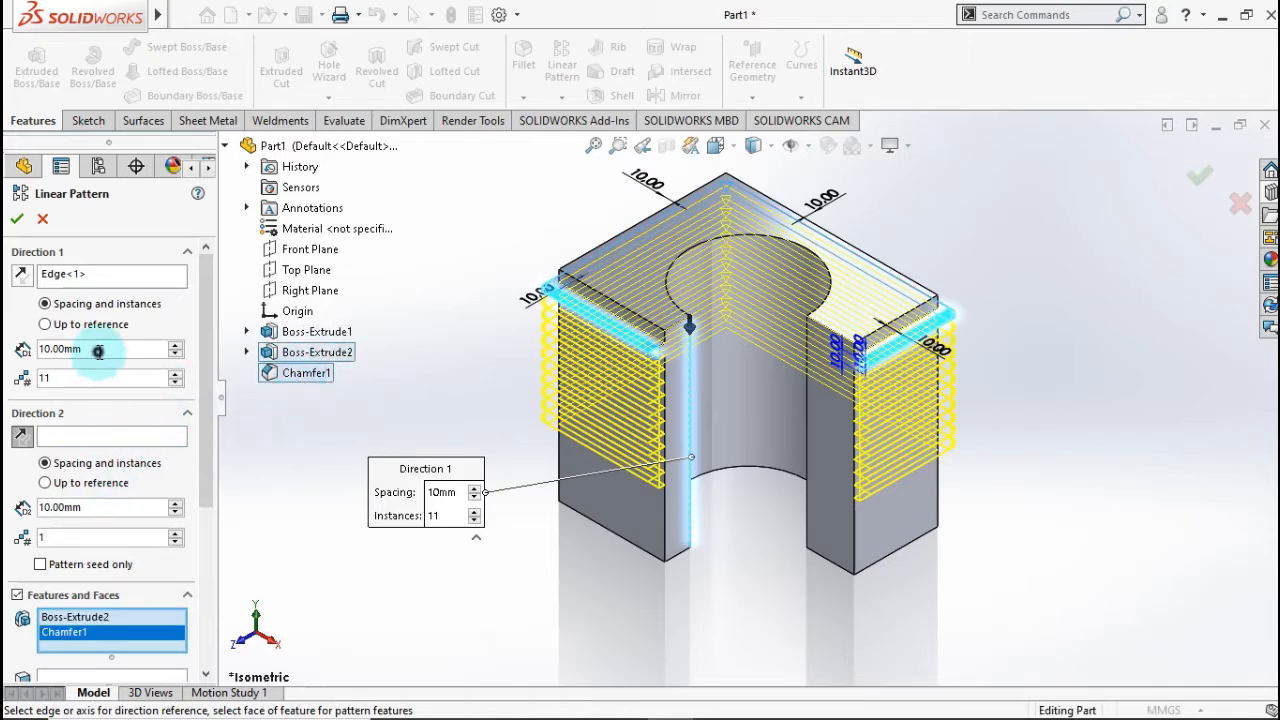
- Set the rim pattern to 21 mm spacing with 8 instances and create it
text(21)
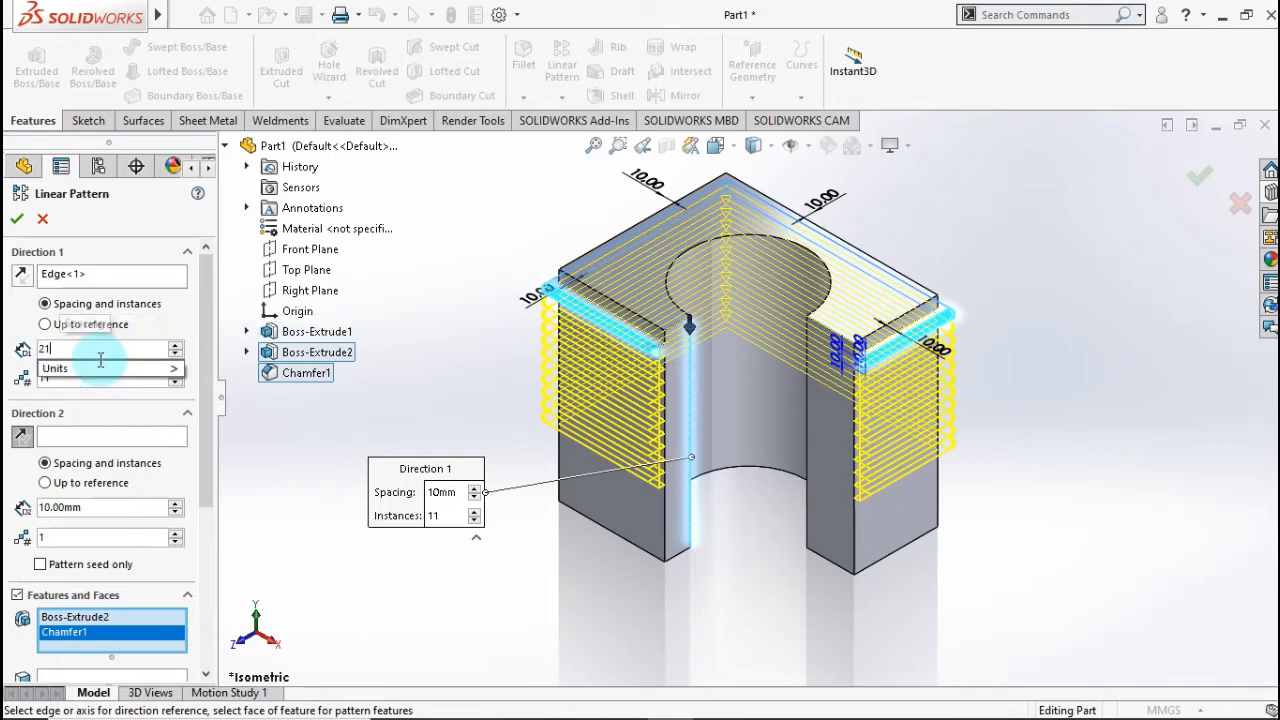
mouse_move(150, 368)
click(366, 607)
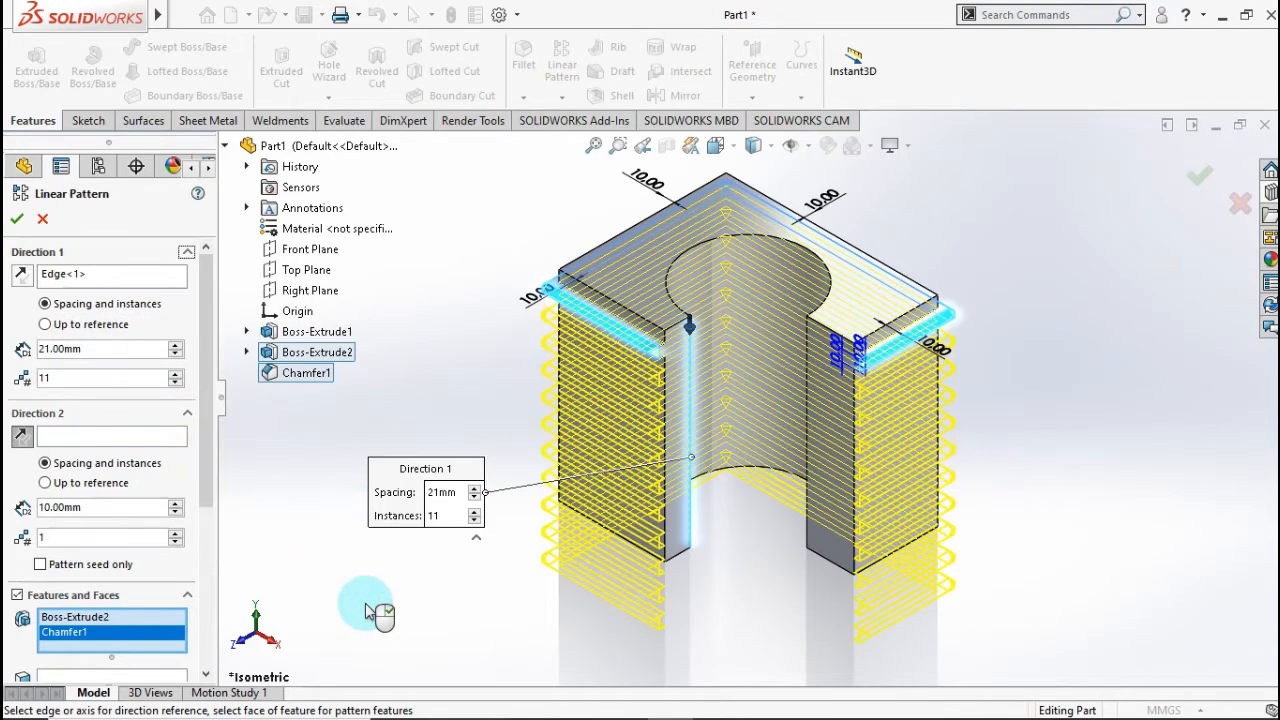
click(176, 385)
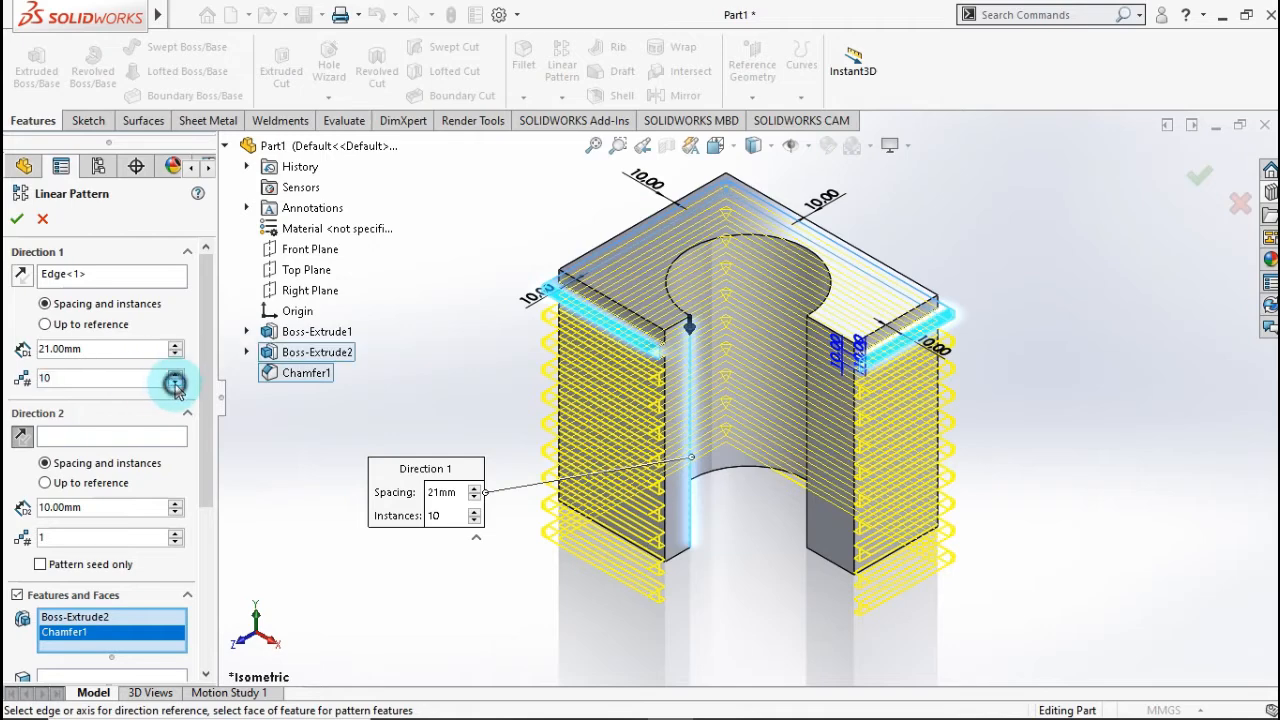
click(176, 384)
click(176, 384)
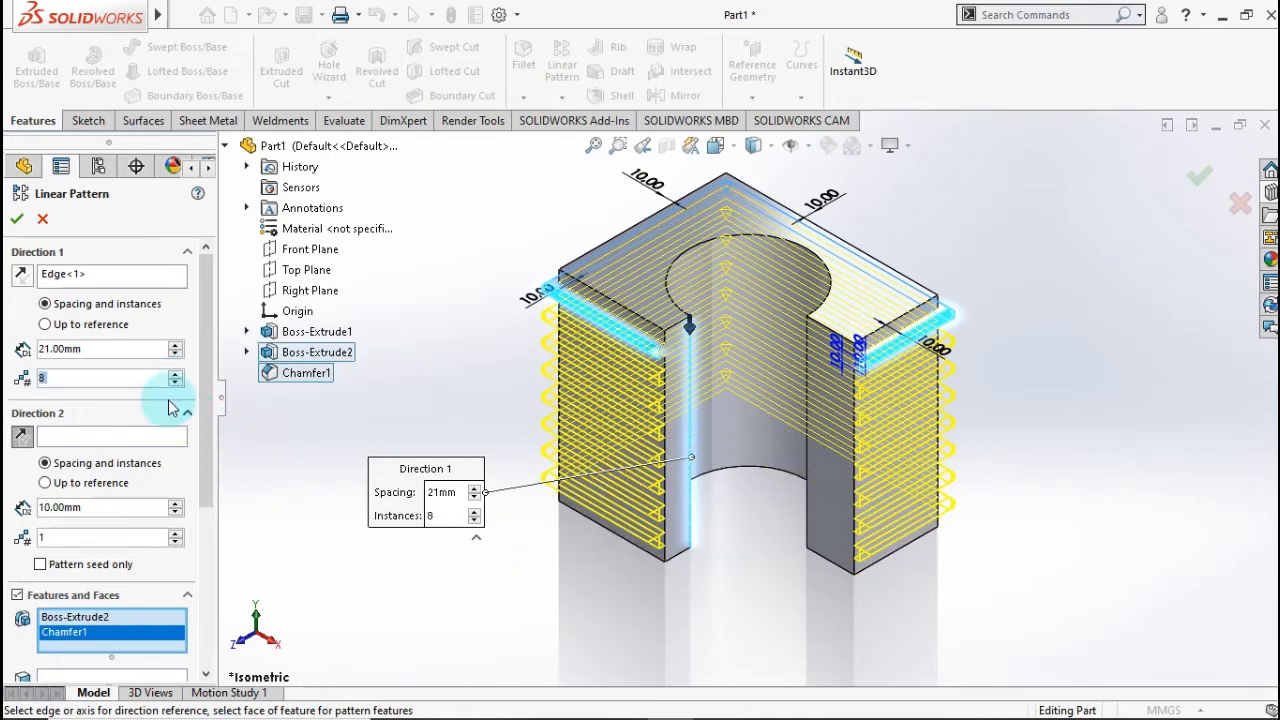
click(18, 224)
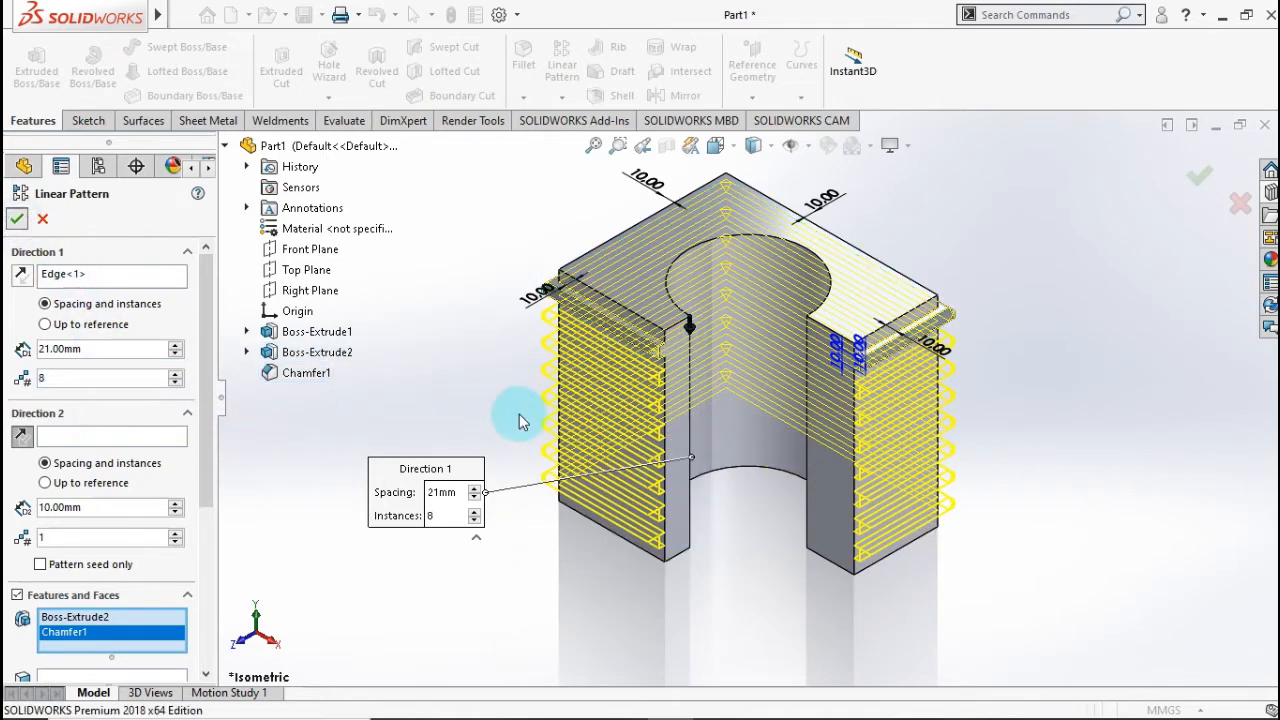
- Start a new sketch on the block's top face
middle_drag(538, 438, 720, 503)
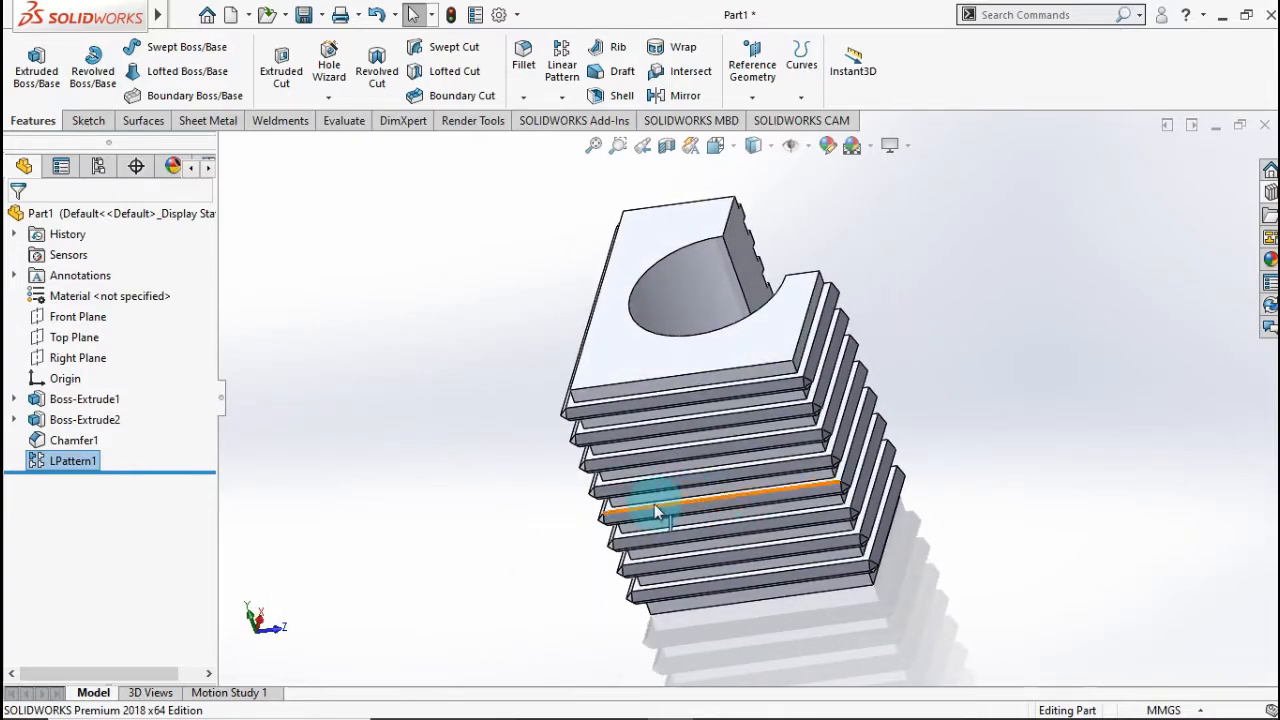
key(ctrl+7)
click(628, 280)
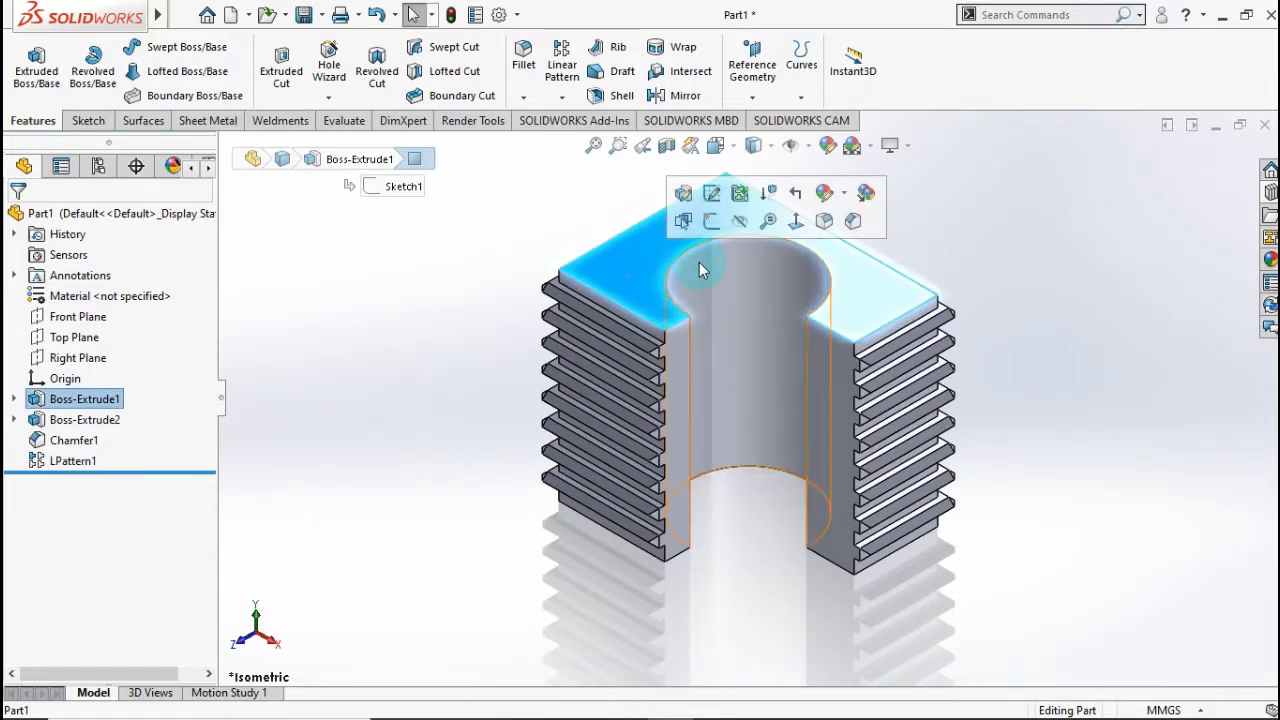
click(706, 218)
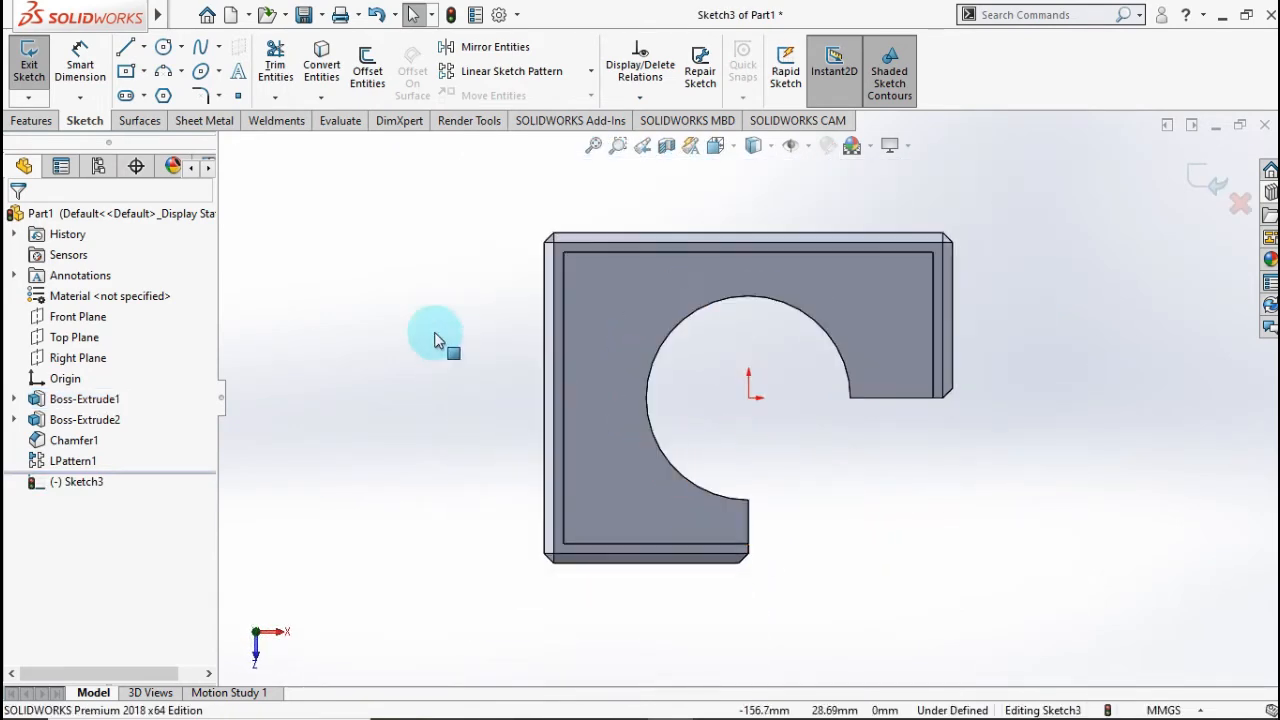
- Draw a vertical centerline from the origin past the block's rear edge and a horizontal one about 144 mm long past its left edge
click(143, 48)
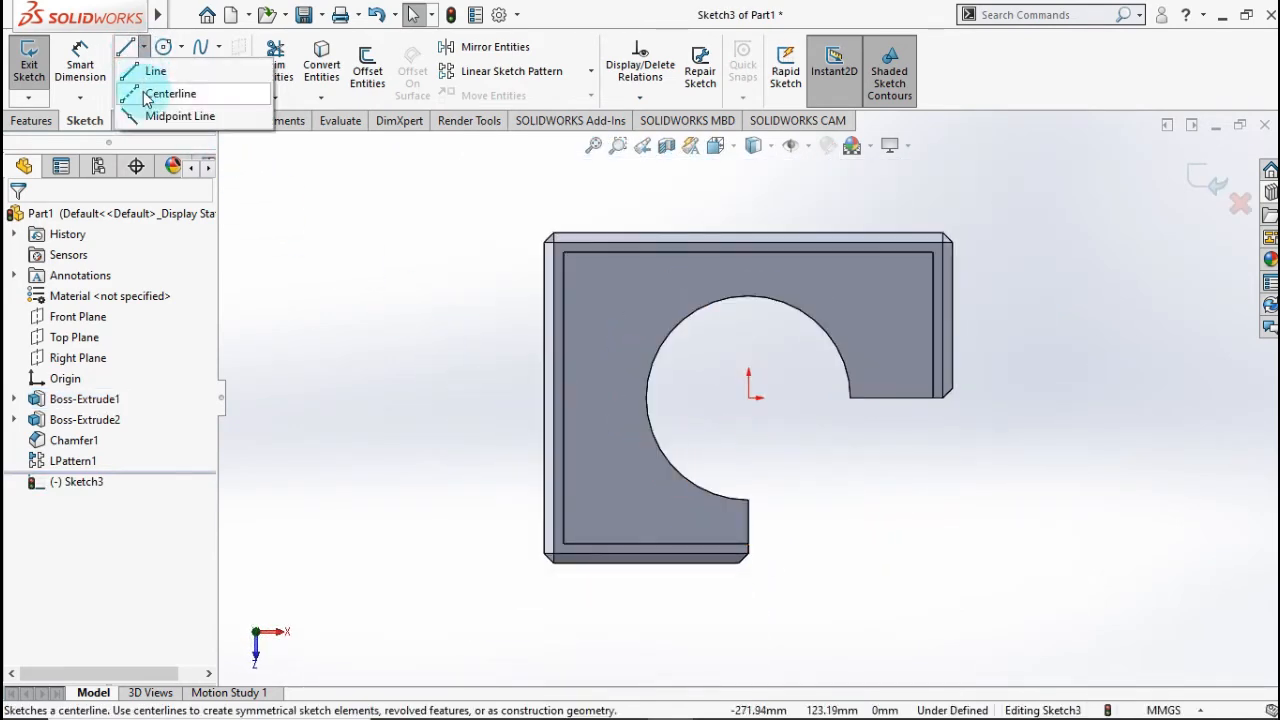
click(178, 94)
click(748, 397)
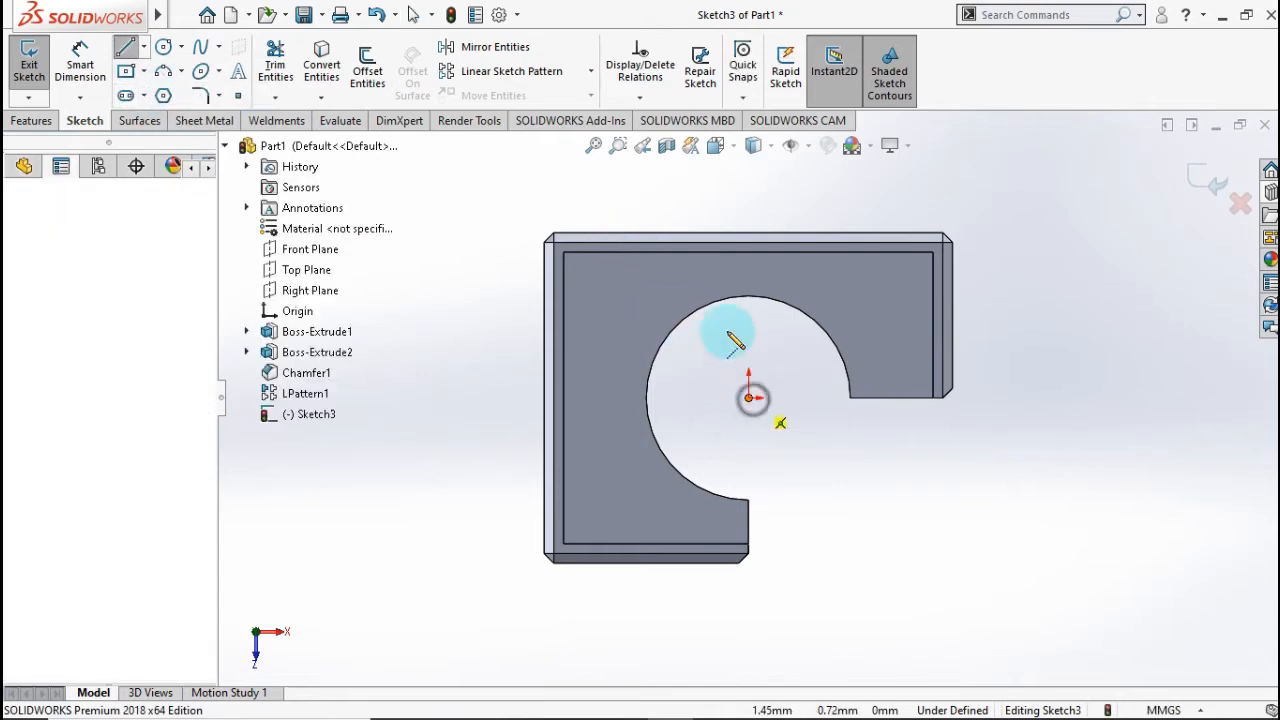
click(748, 187)
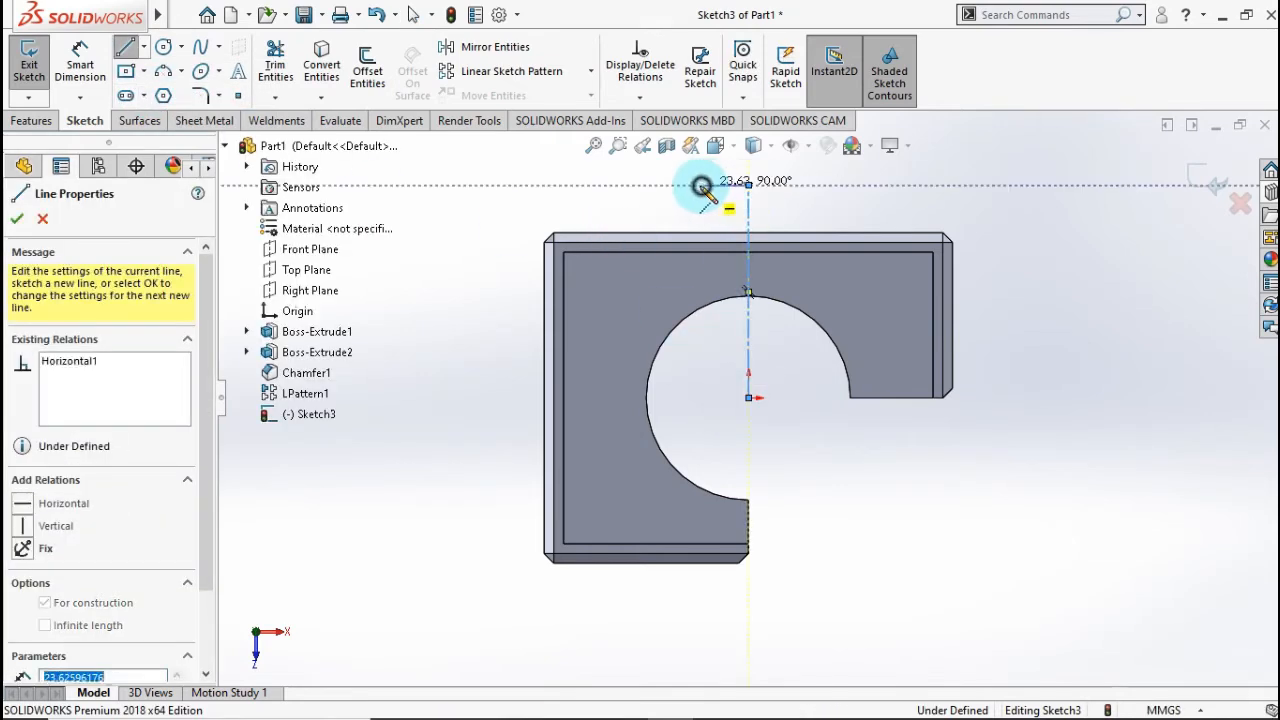
key(Escape)
click(748, 397)
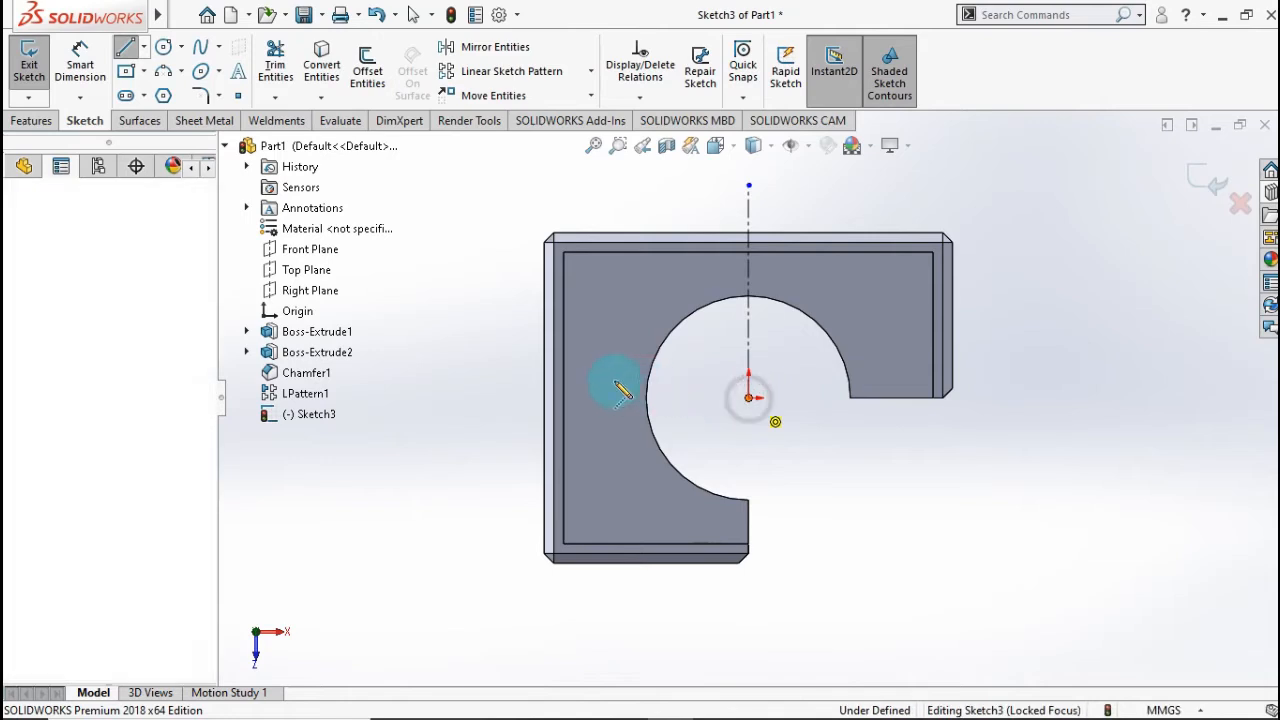
click(467, 397)
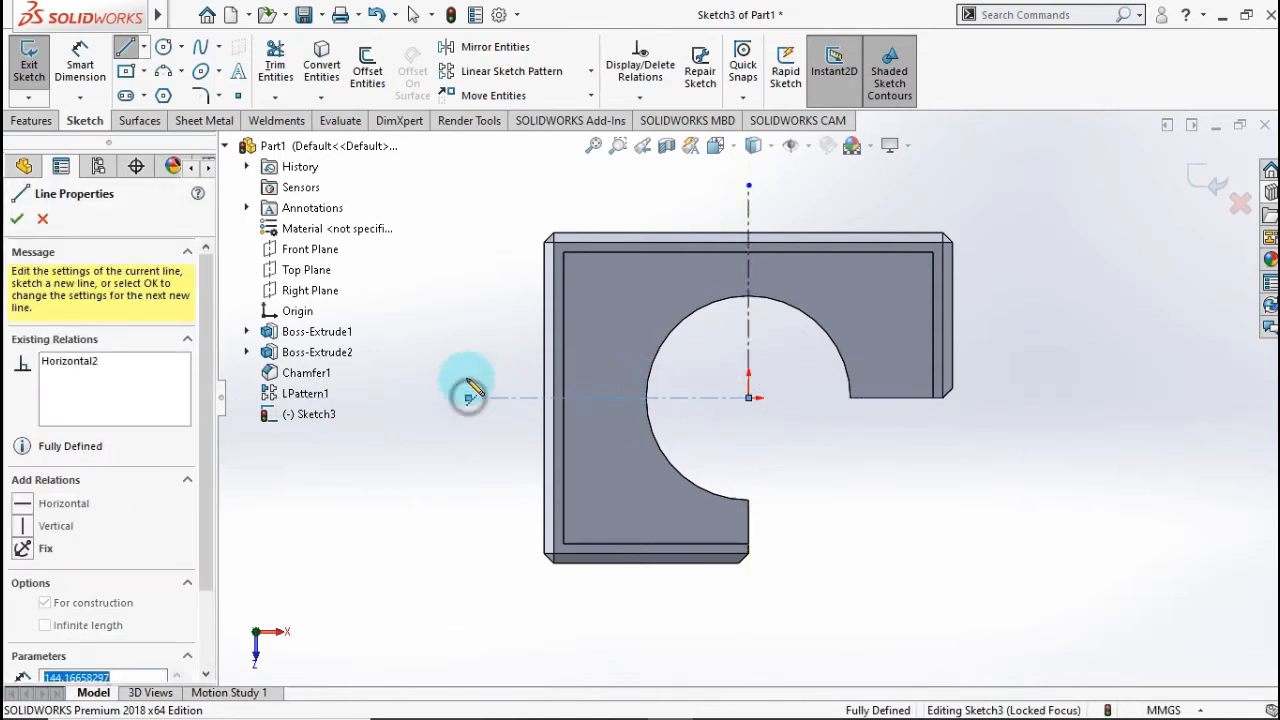
key(Escape)
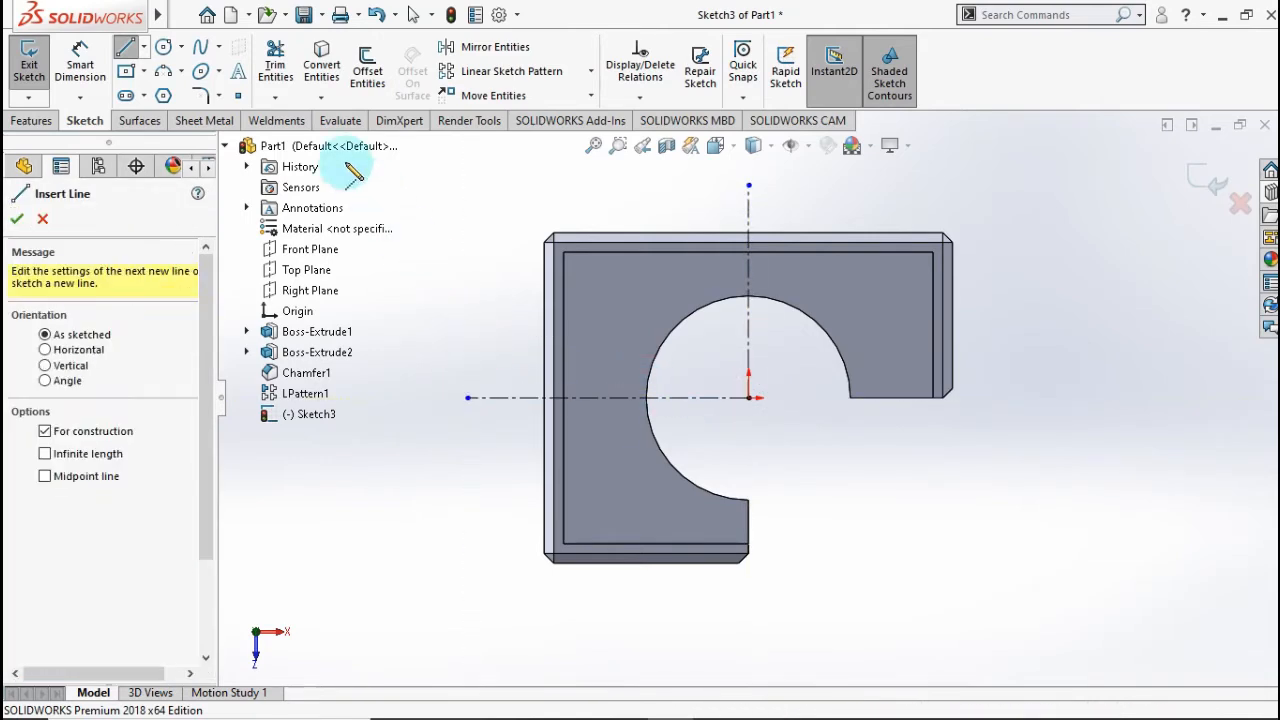
- Sketch a circle near the upper-left corner of the top face and dimension its diameter to 15 mm
click(163, 50)
click(601, 289)
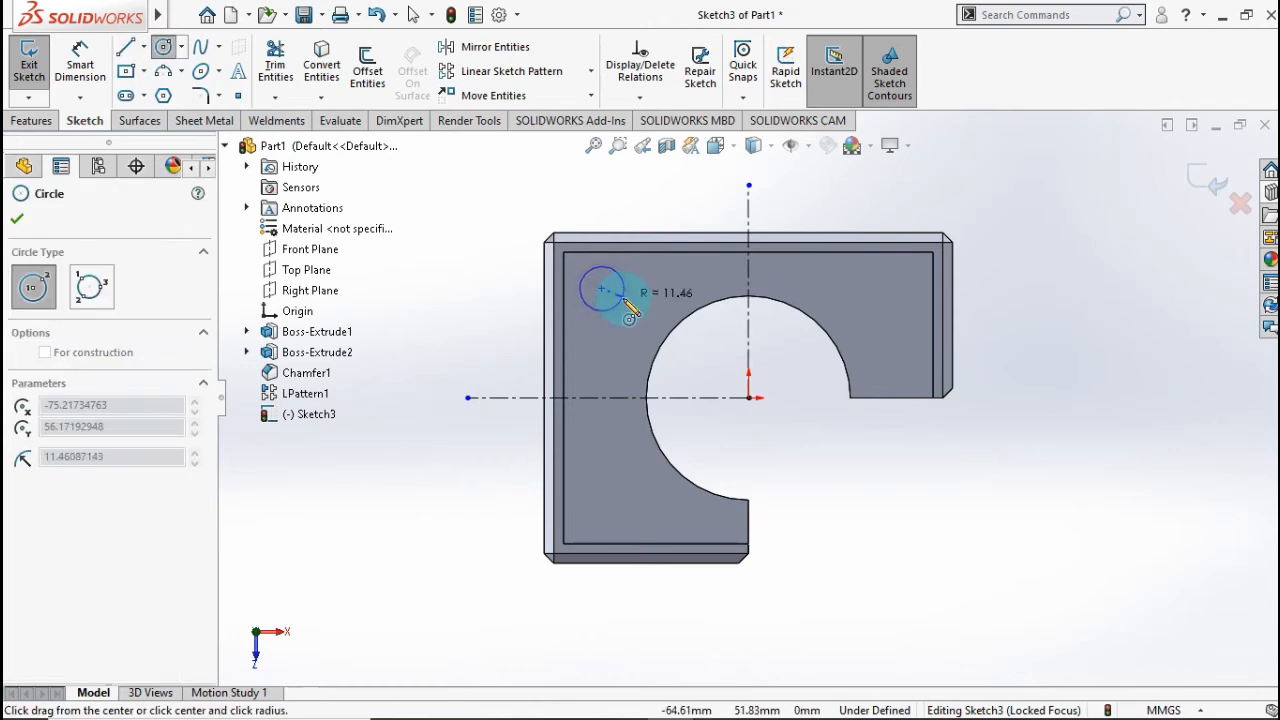
click(629, 307)
click(80, 65)
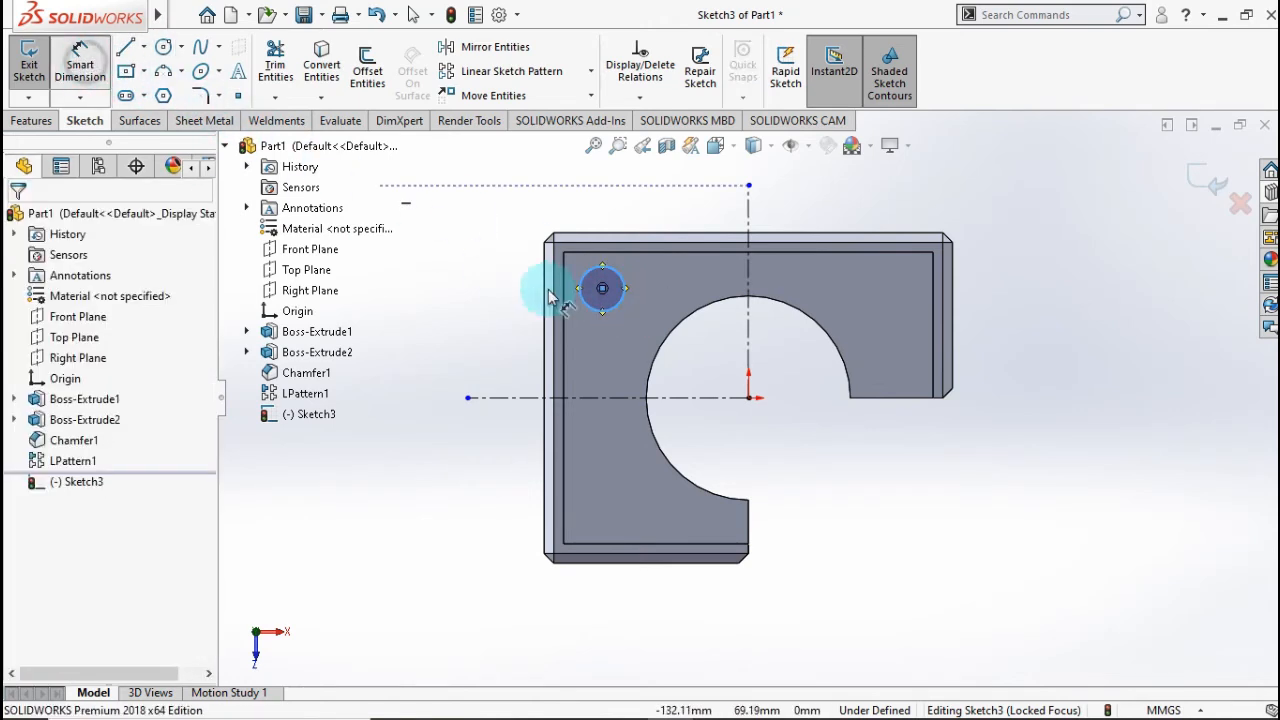
click(618, 306)
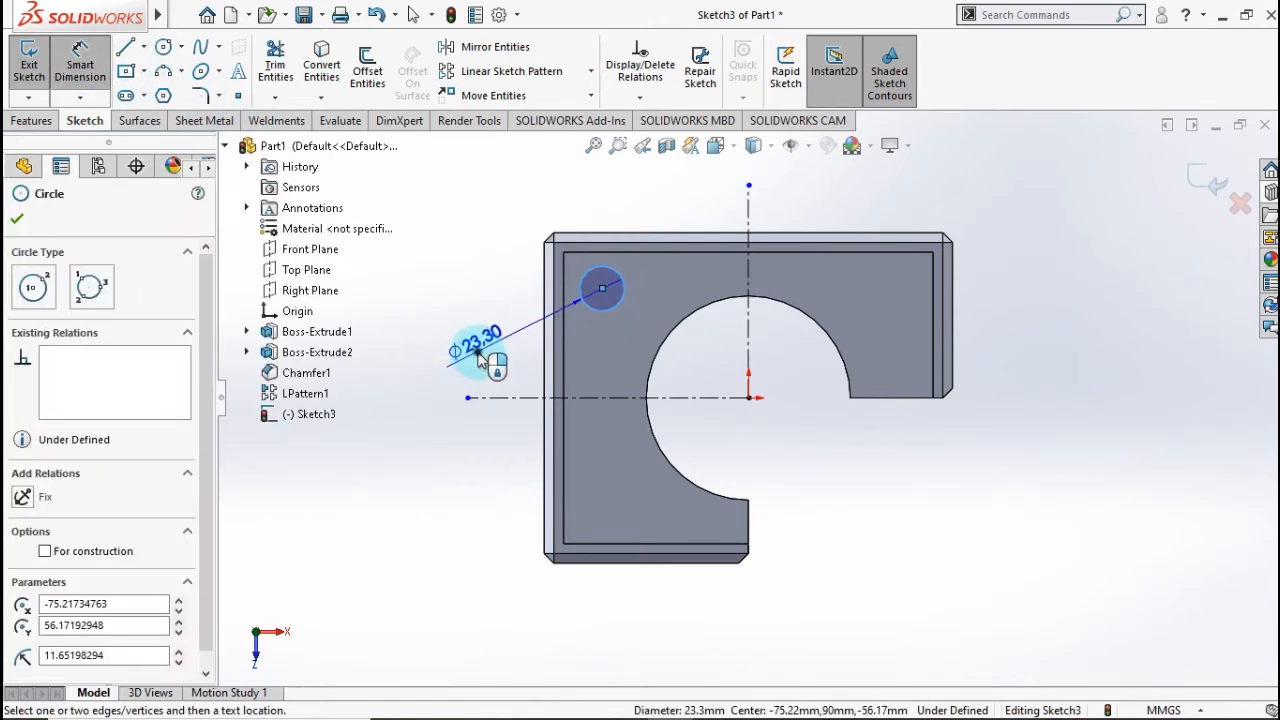
click(481, 359)
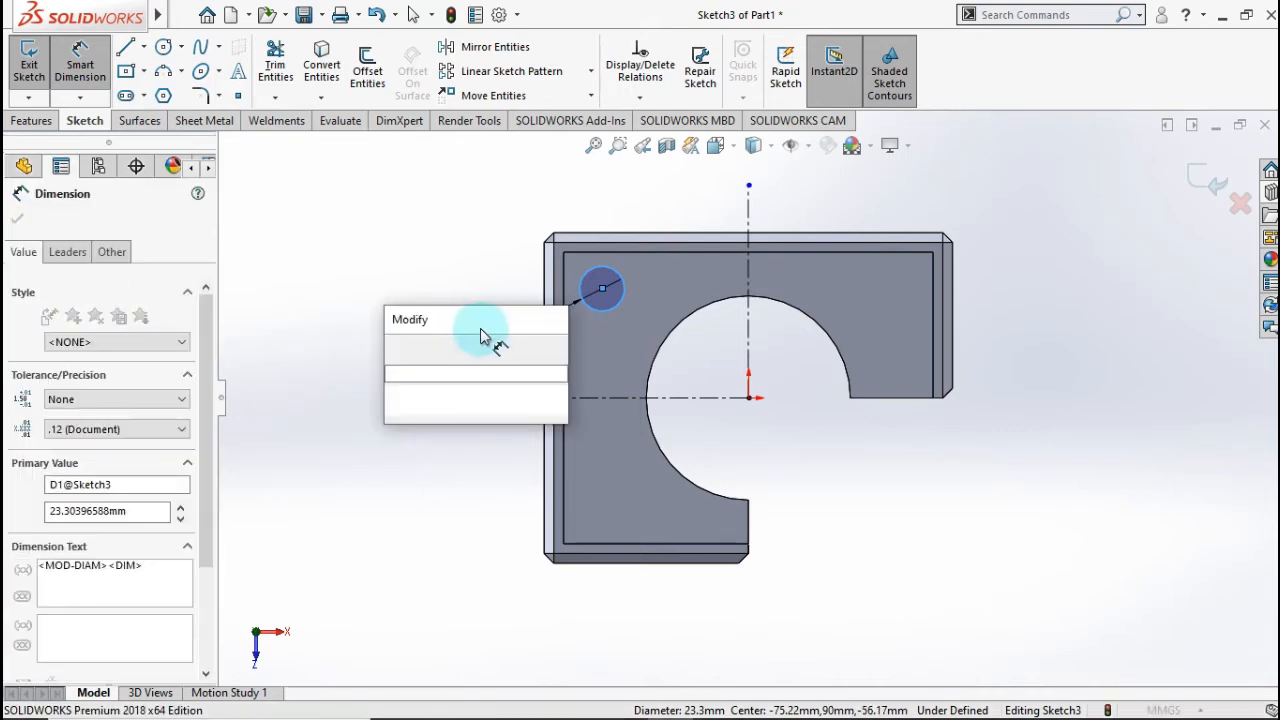
click(400, 346)
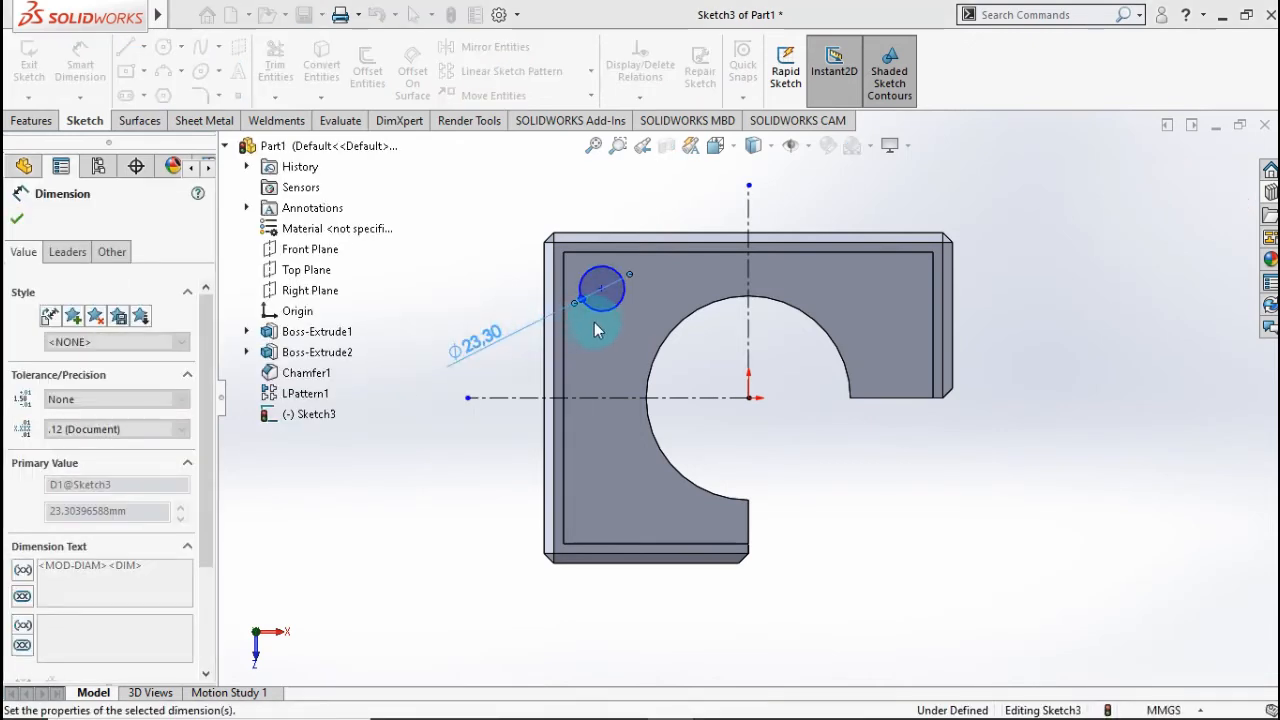
- Position the circle's centre 15 mm from the left edge and 15 mm from the upper edge of the top face
click(585, 294)
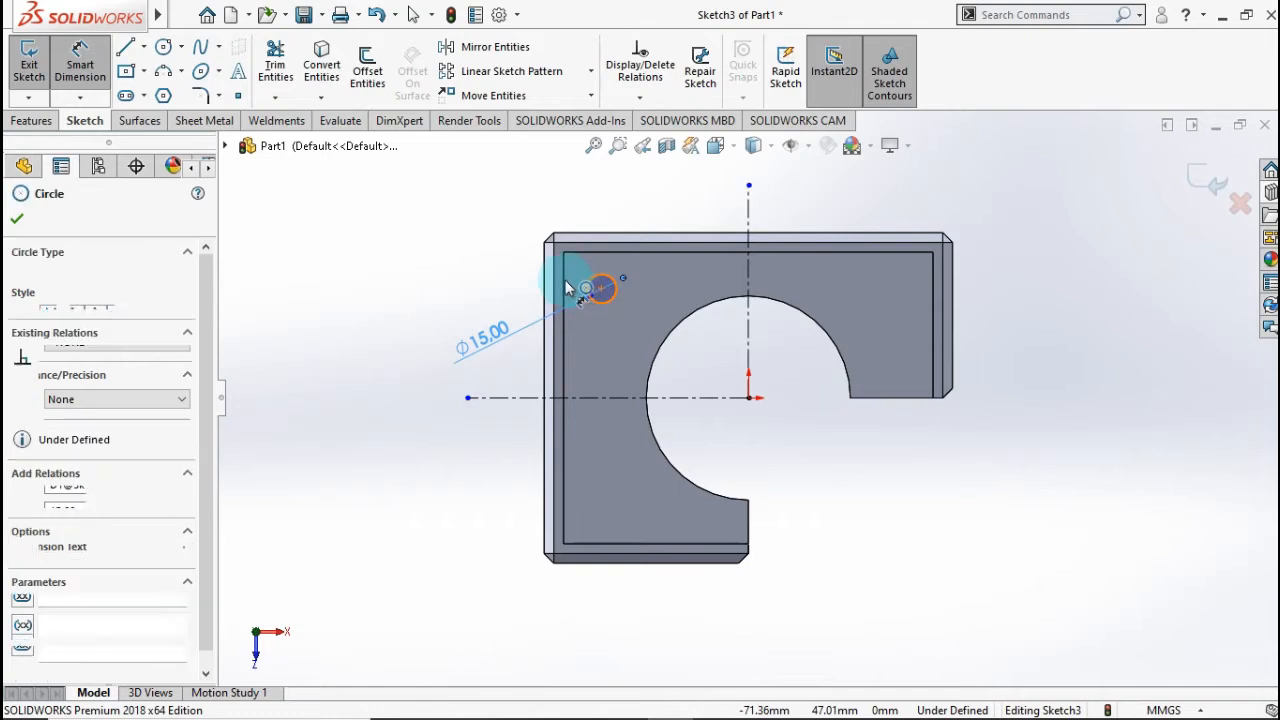
click(563, 285)
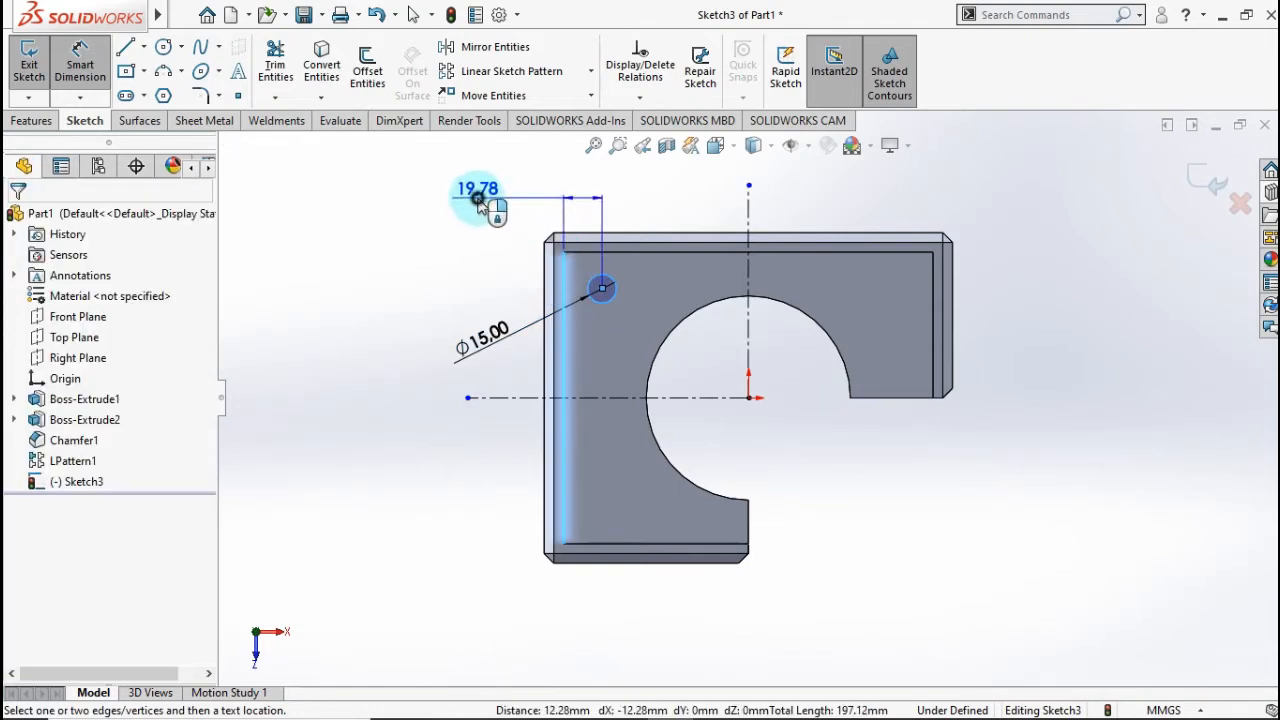
click(481, 205)
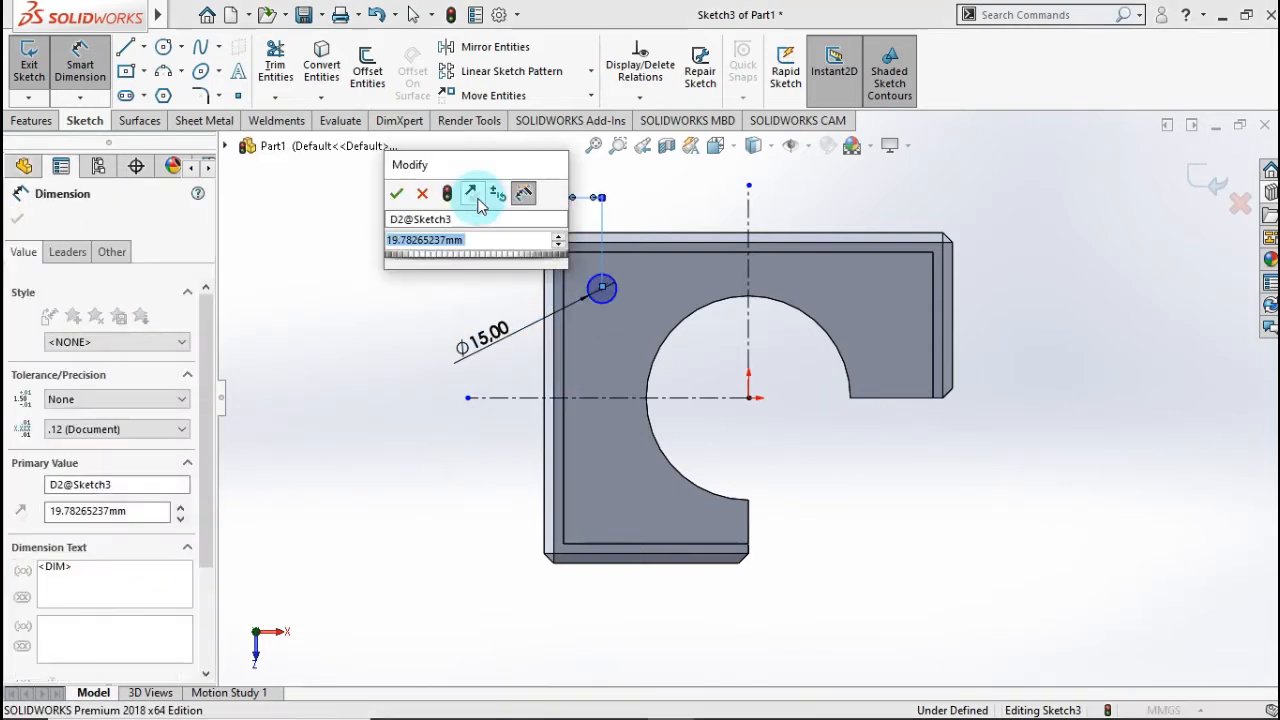
text(15)
click(399, 196)
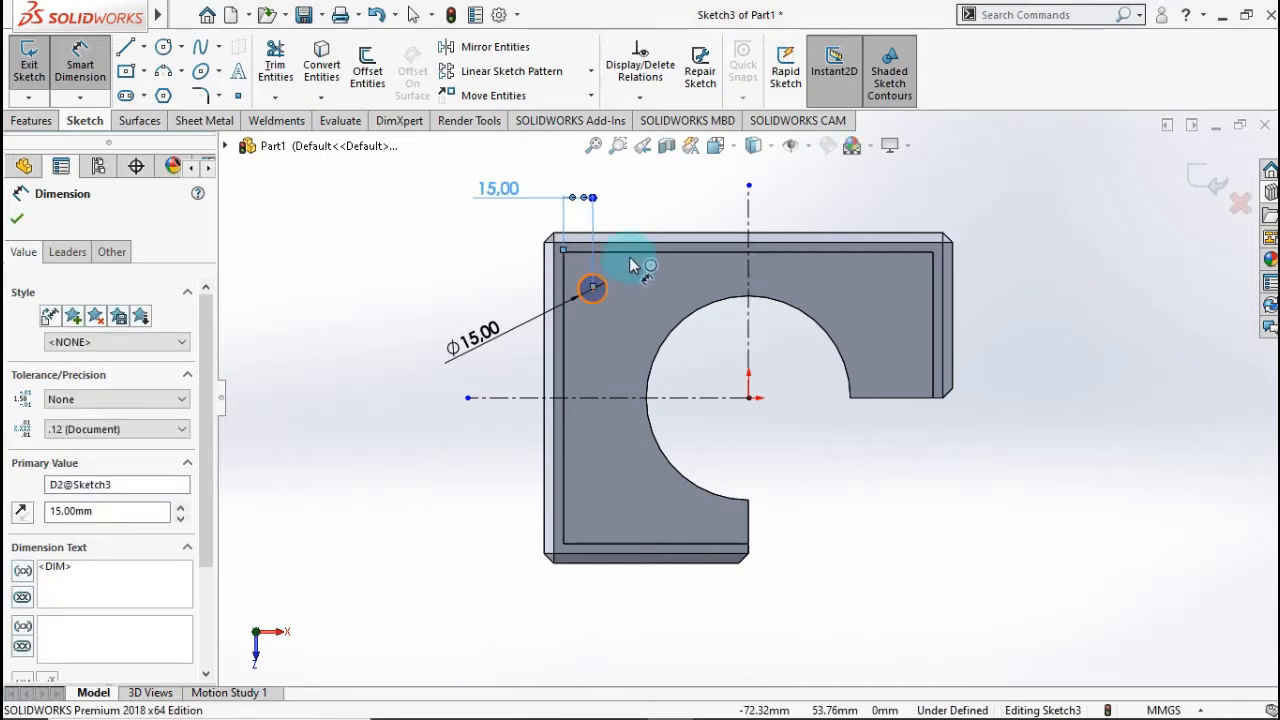
click(632, 253)
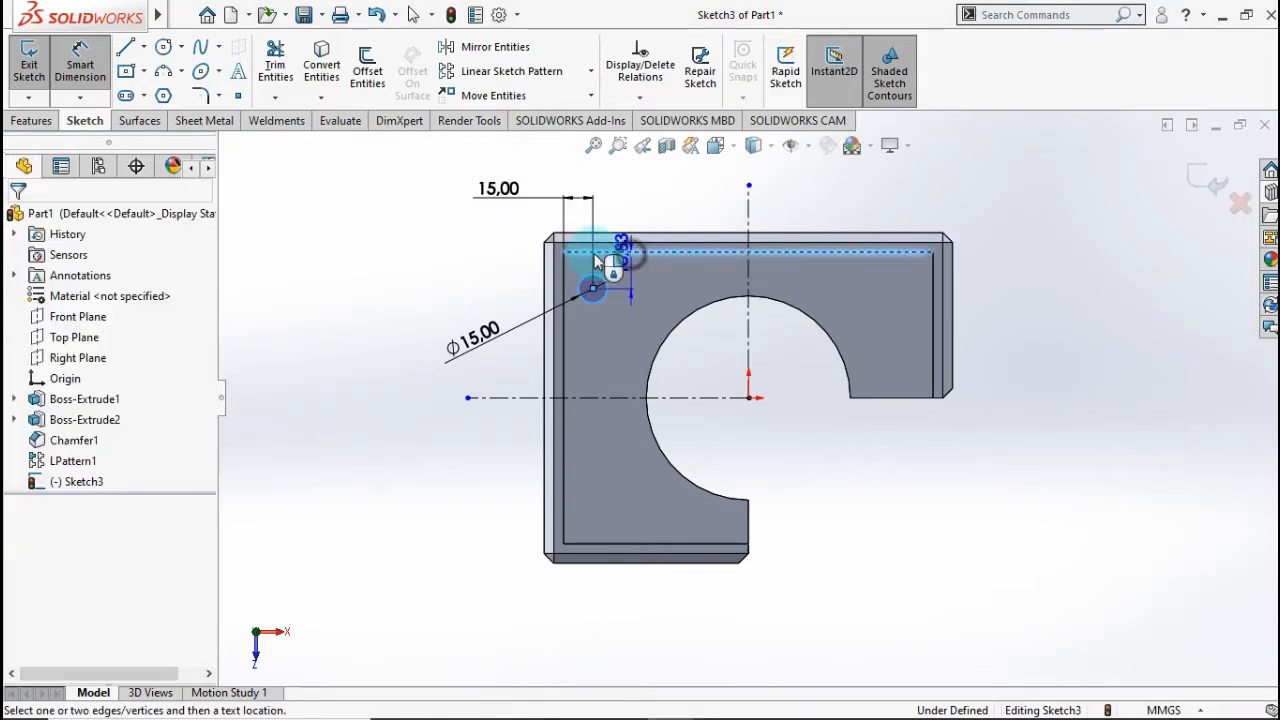
click(487, 290)
text(15)
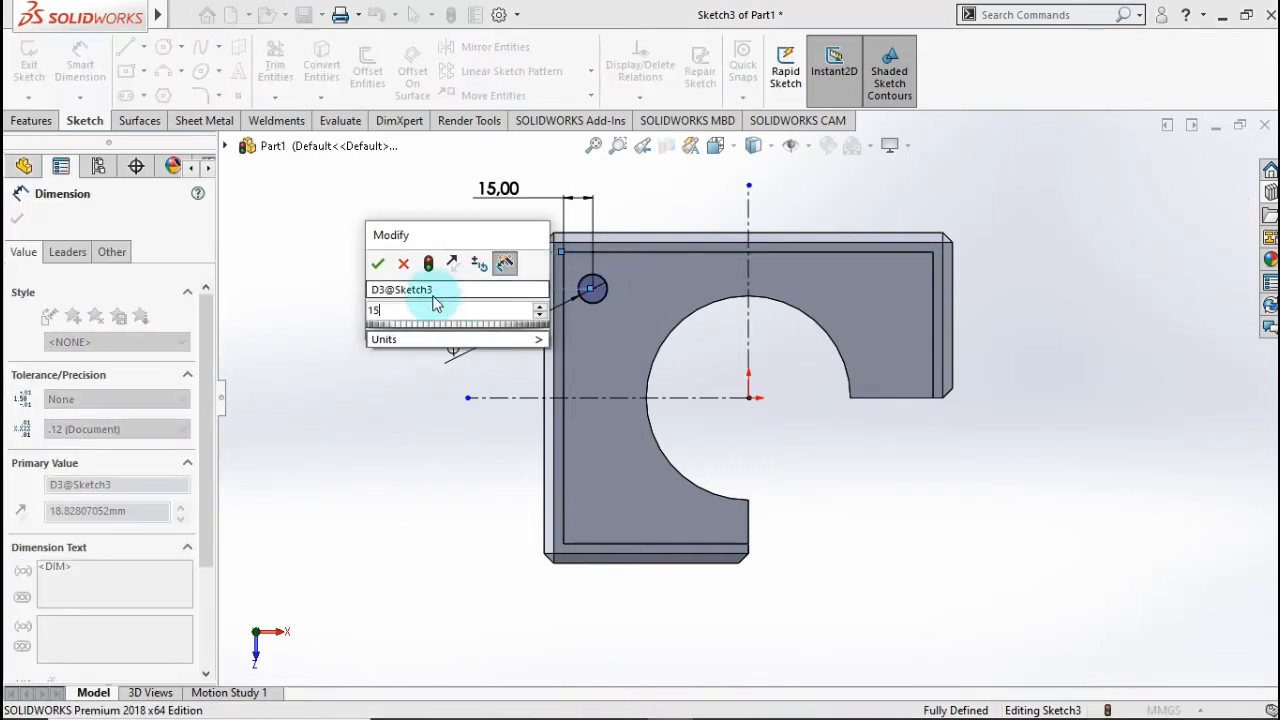
click(377, 263)
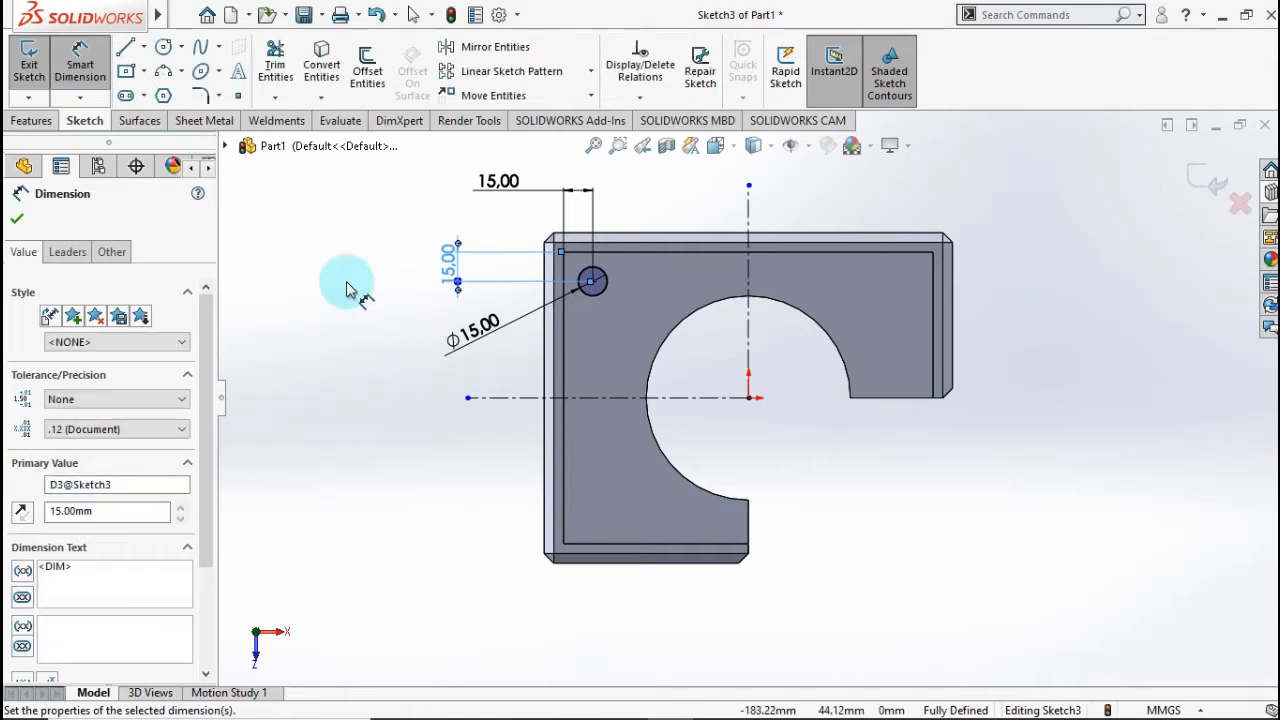
- Mirror the 15 mm circle about the vertical centerline, keeping the original
click(447, 47)
click(596, 297)
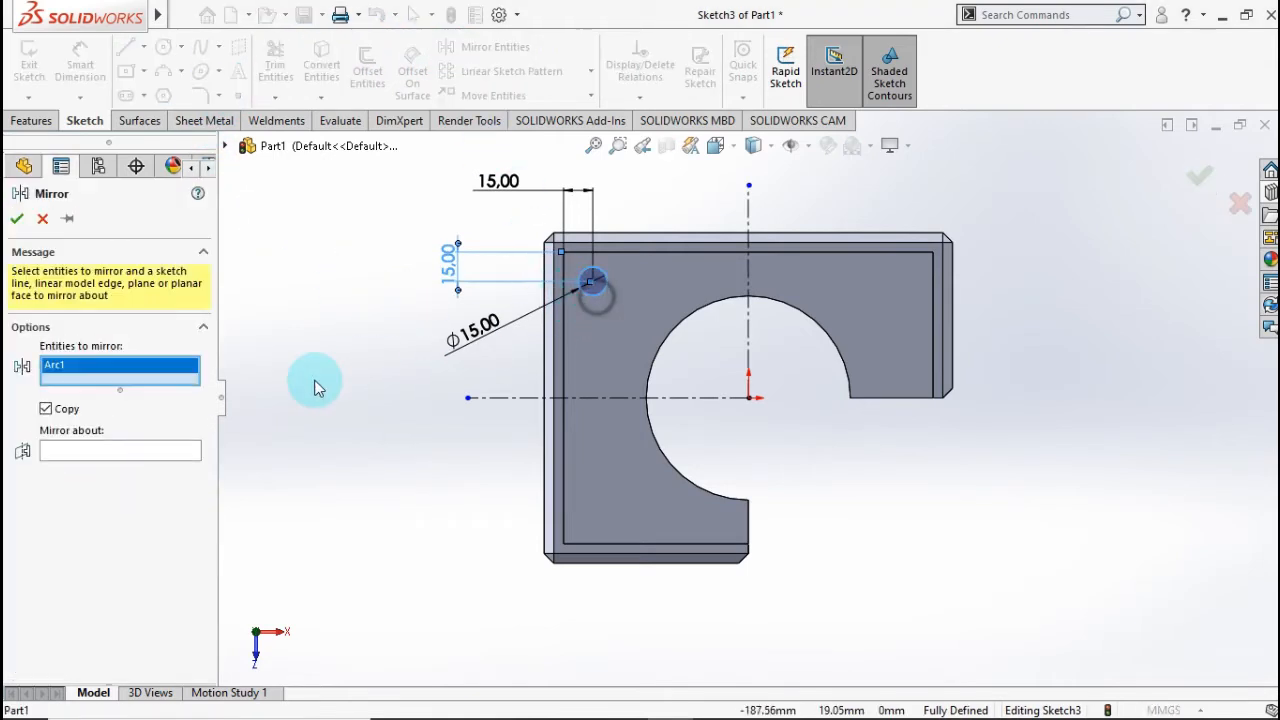
click(163, 449)
click(749, 215)
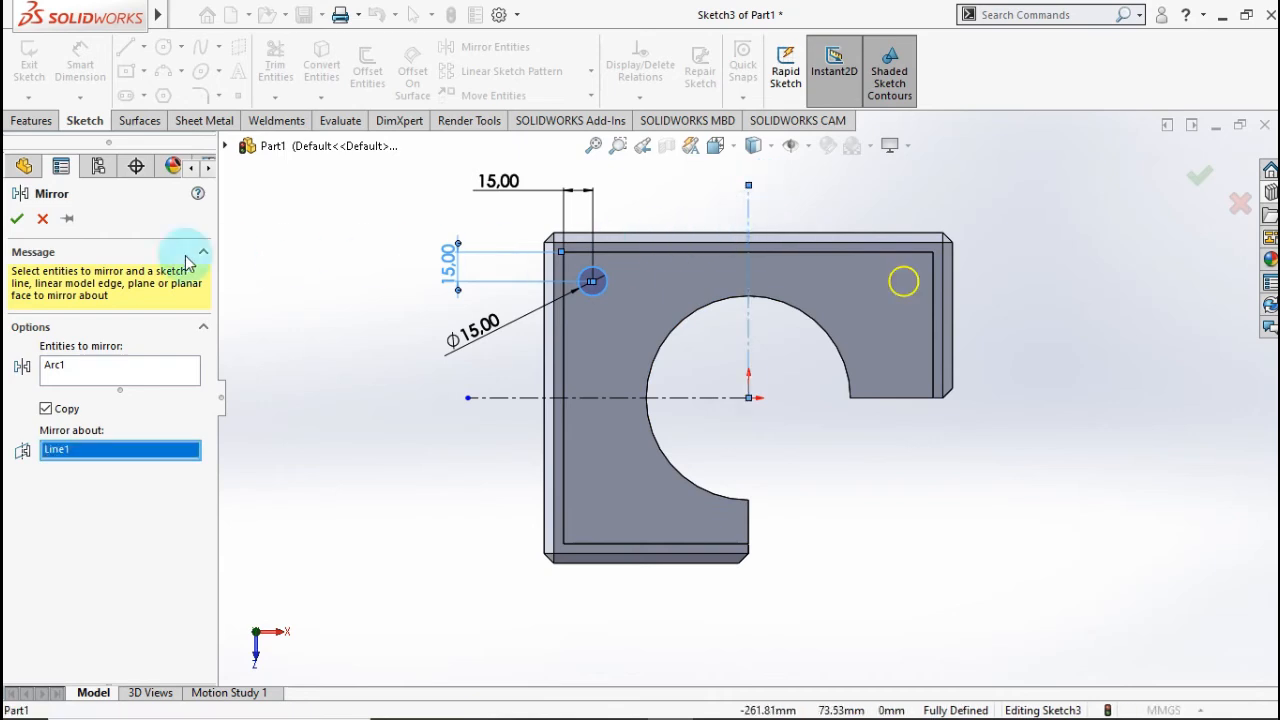
click(17, 218)
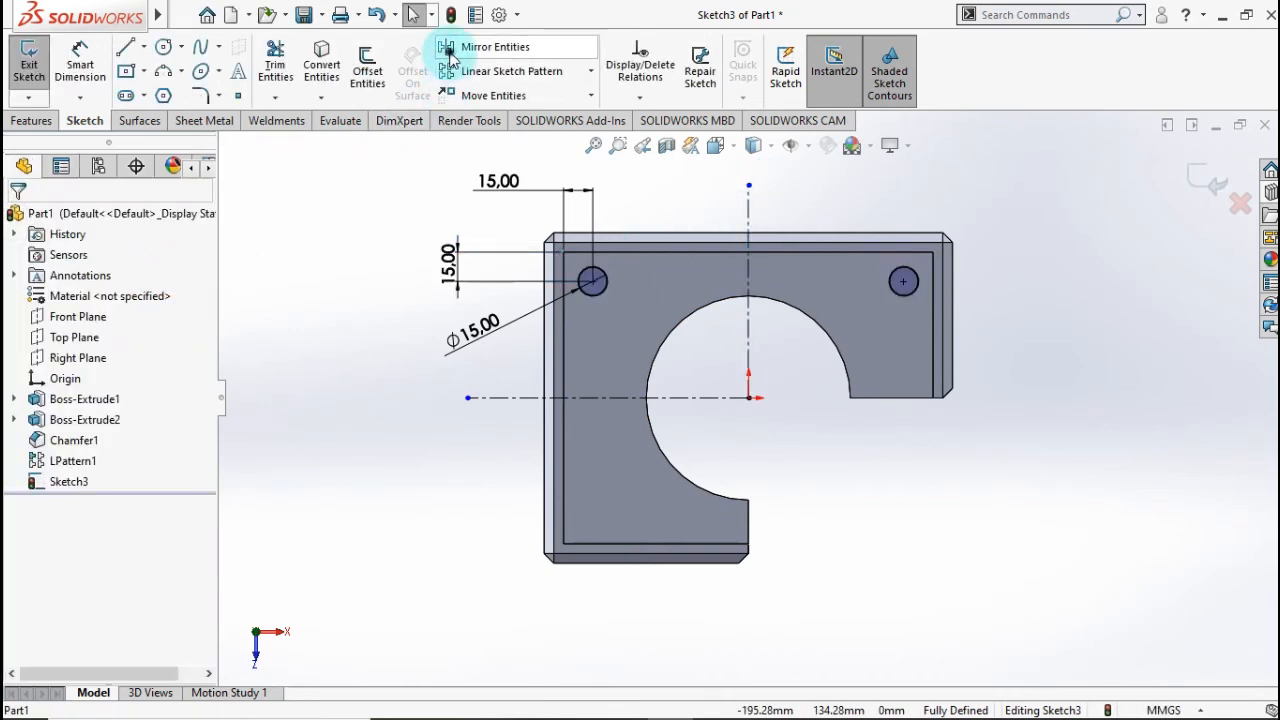
- Mirror the original 15 mm circle about the horizontal centerline, keeping the original
click(449, 52)
click(595, 290)
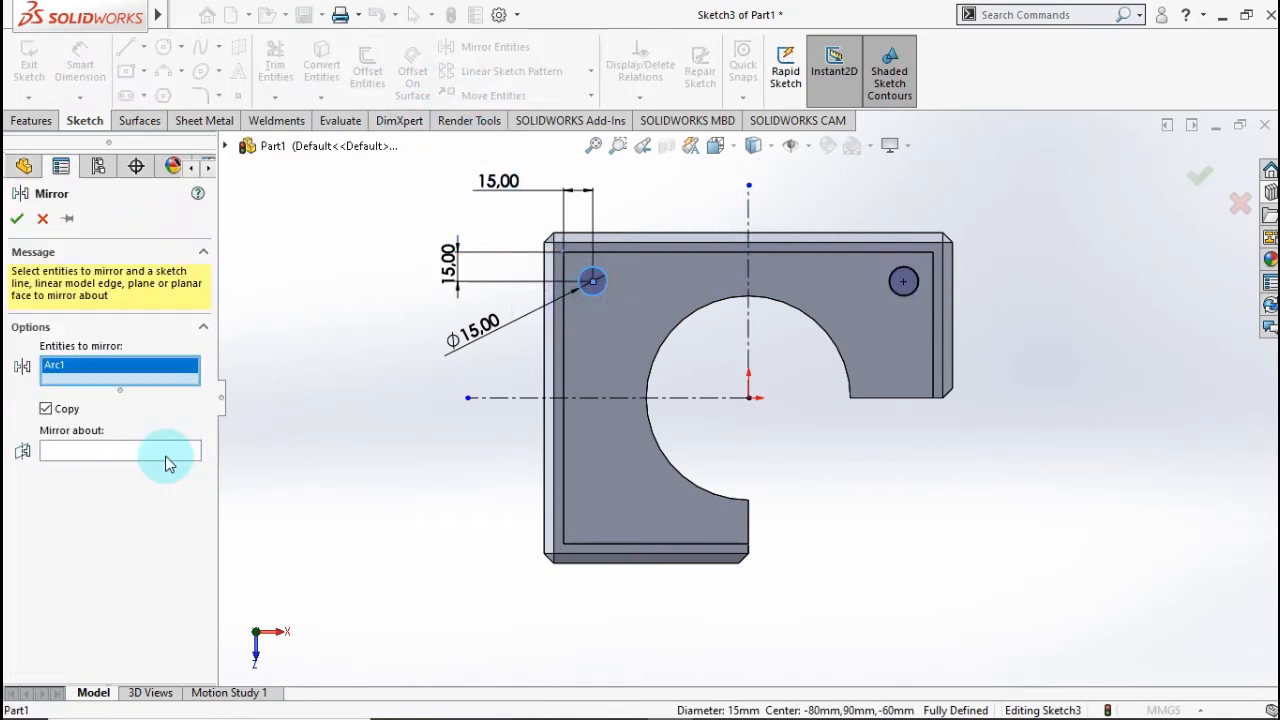
click(137, 453)
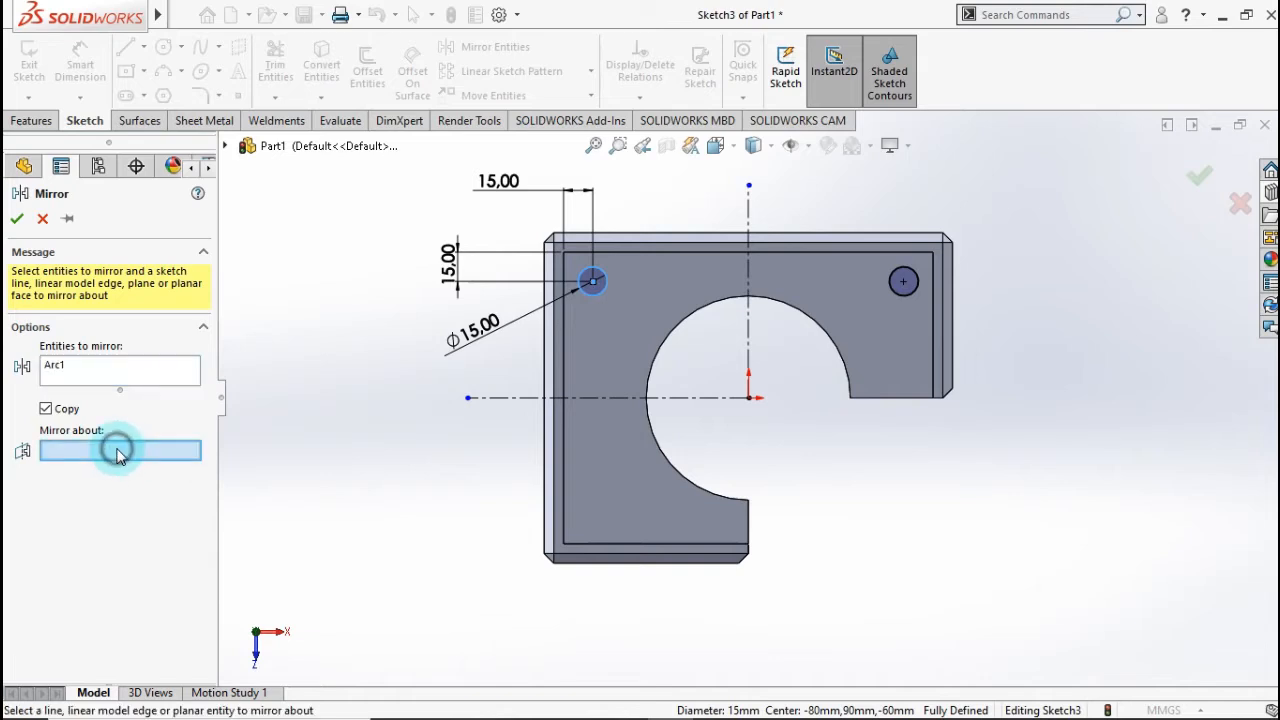
click(597, 399)
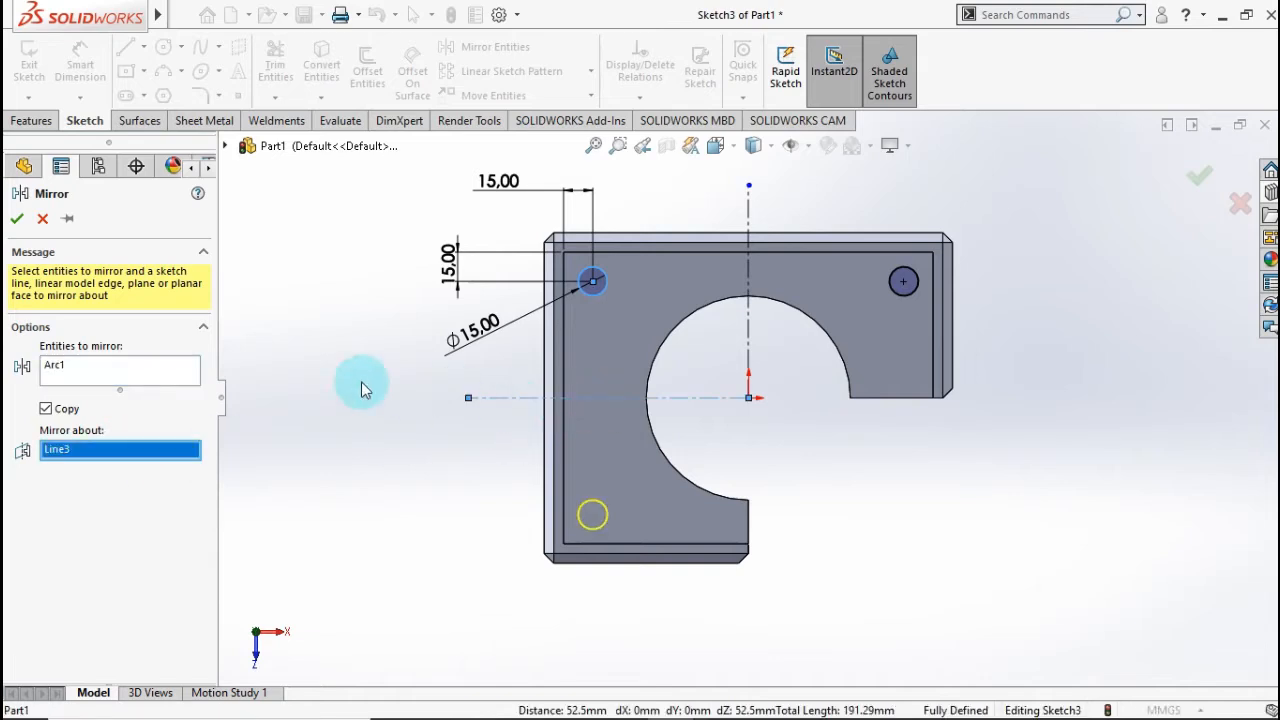
click(15, 220)
- Cut the three sketched corner circles through the block with an Extruded Cut set to Through All
click(40, 123)
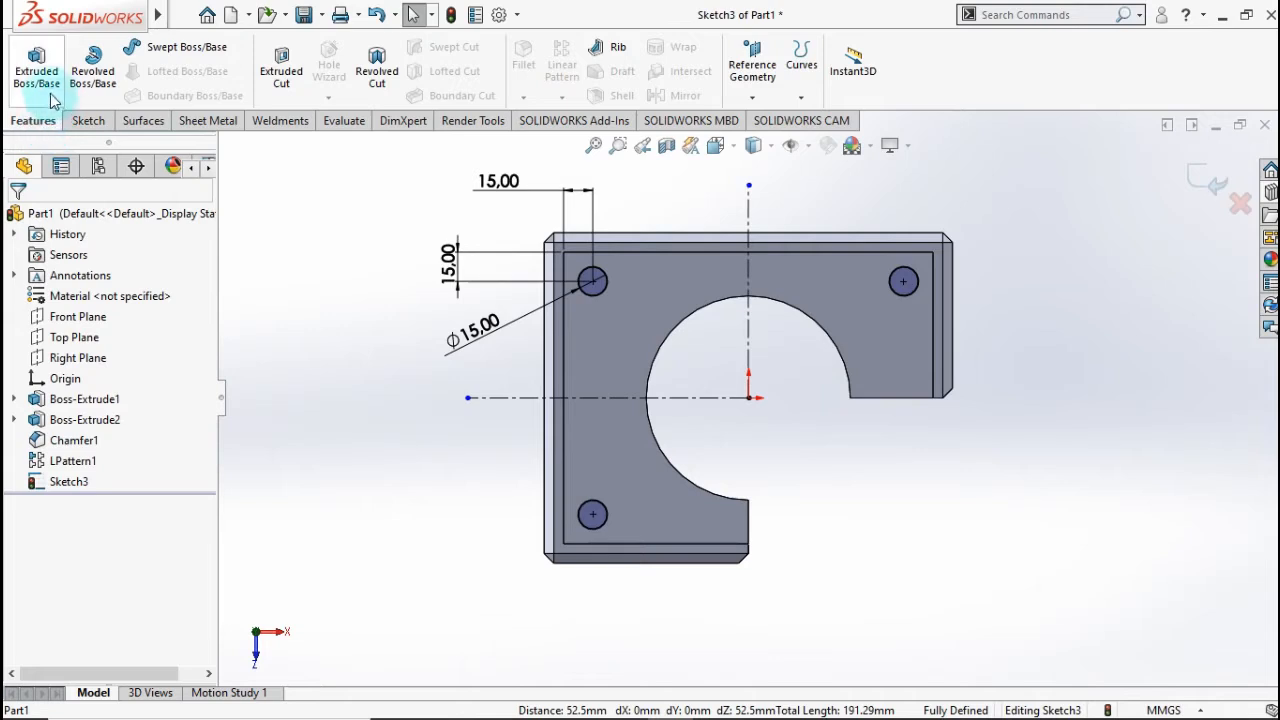
click(284, 72)
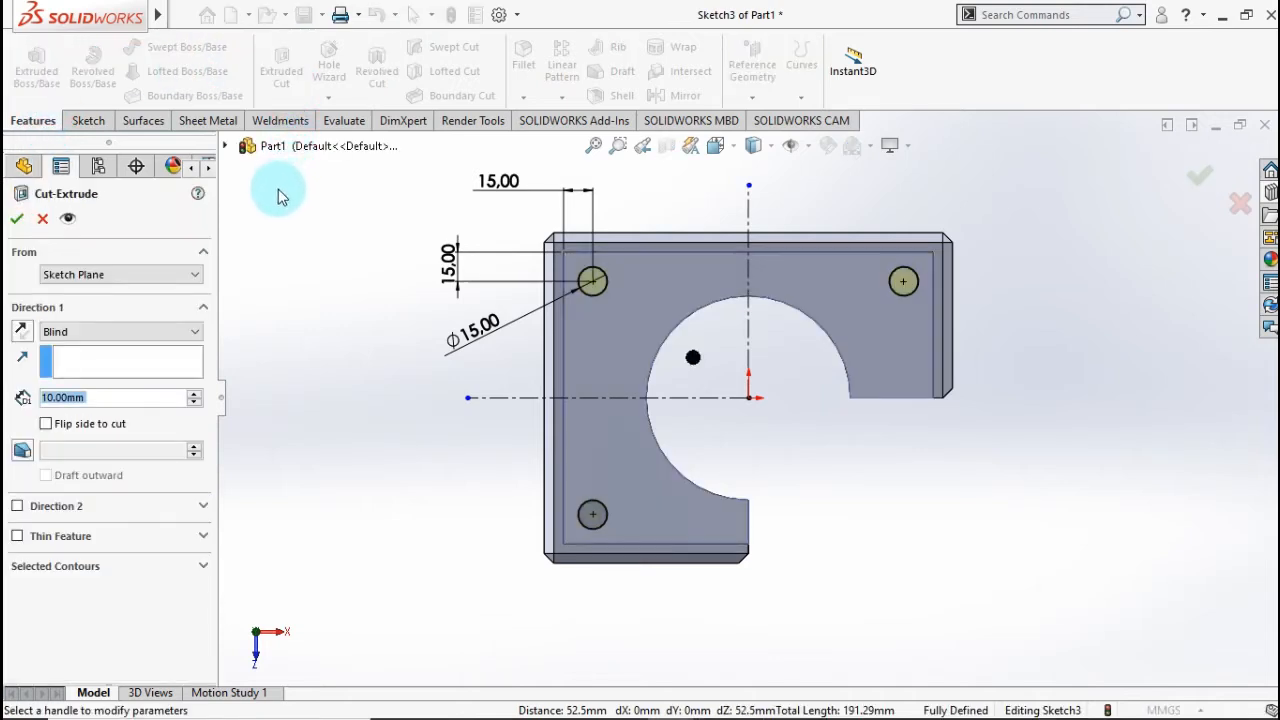
click(388, 277)
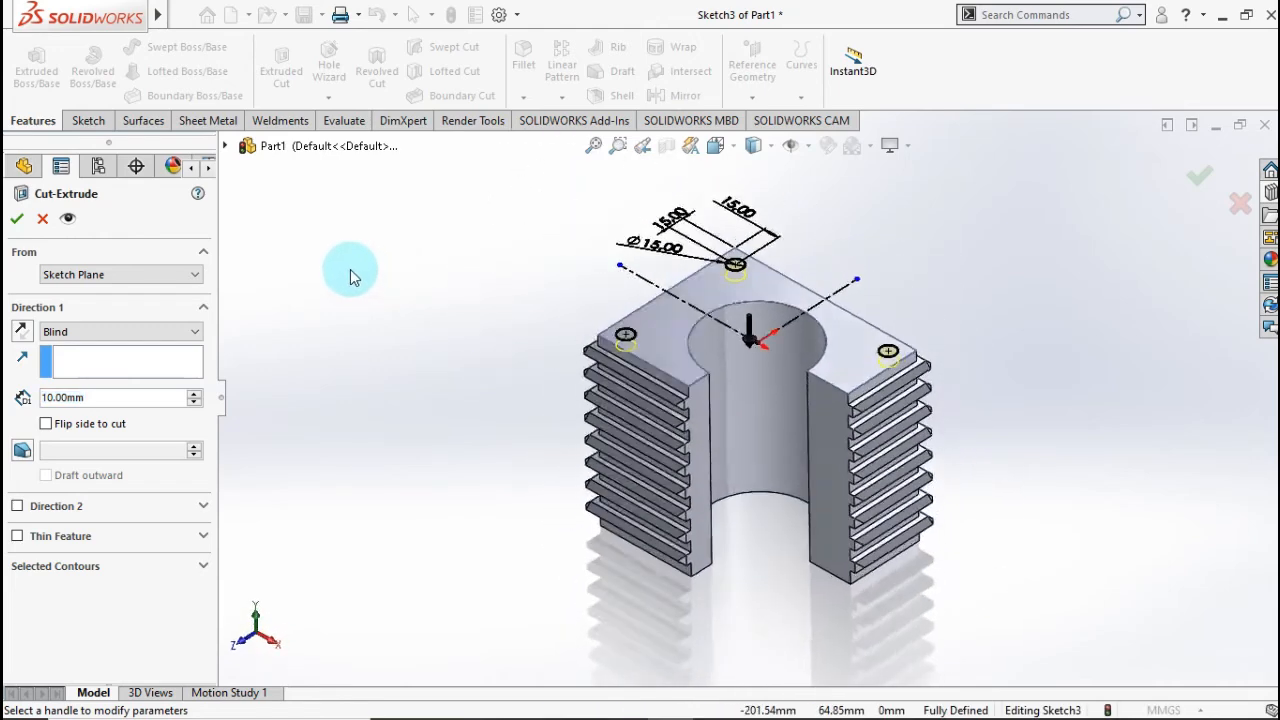
click(182, 332)
click(160, 362)
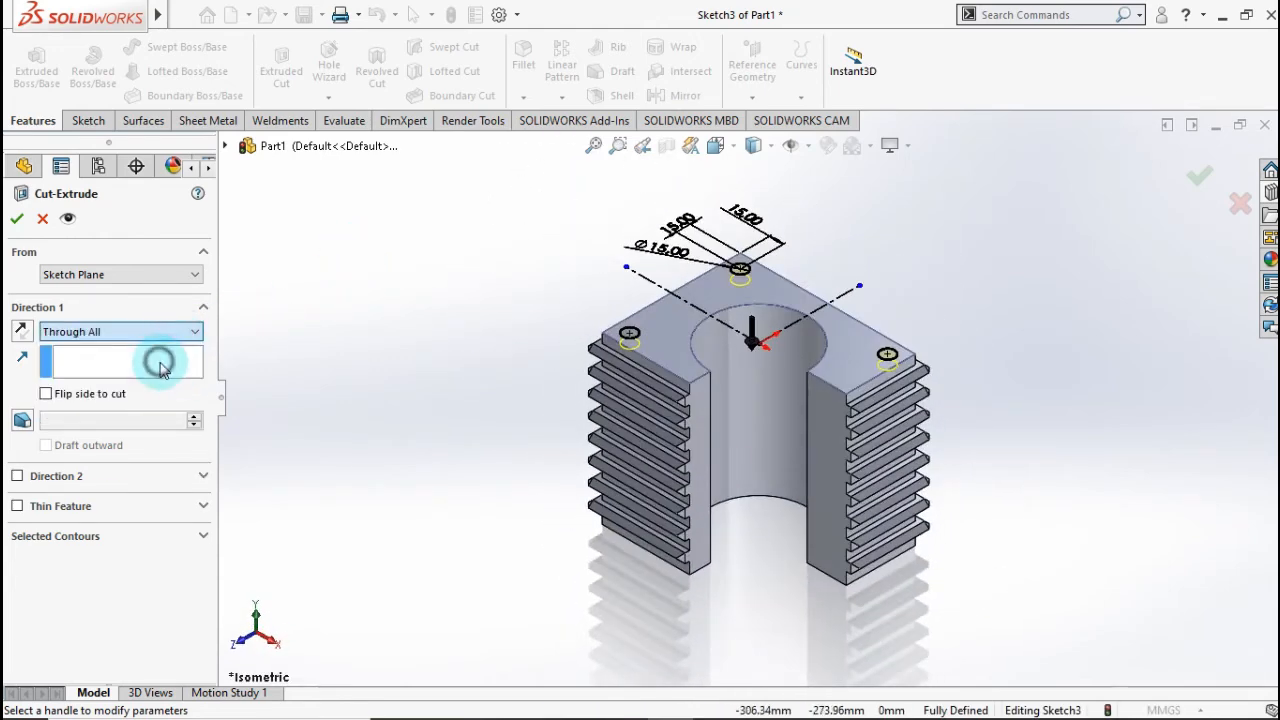
click(16, 224)
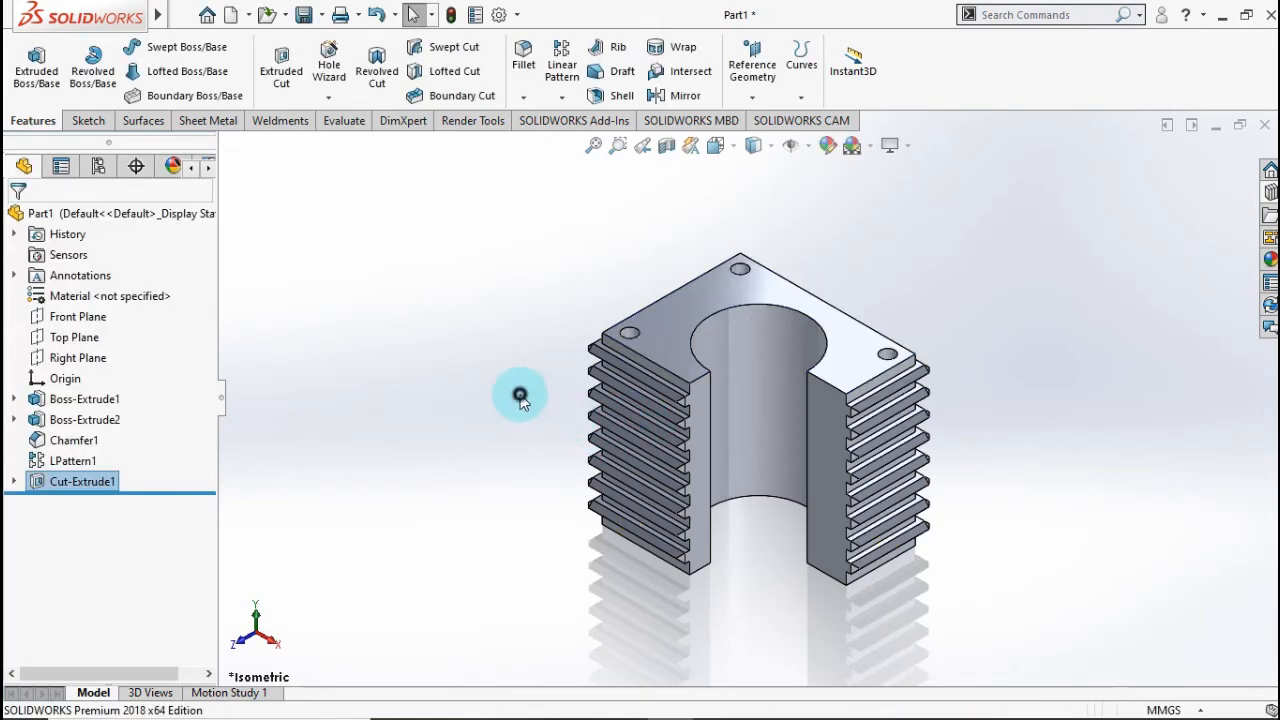
- Apply a medium gray color from the standard palette to the entire finished block
scroll(690, 445, down, 3)
middle_drag(670, 437, 494, 462)
key(ctrl+7)
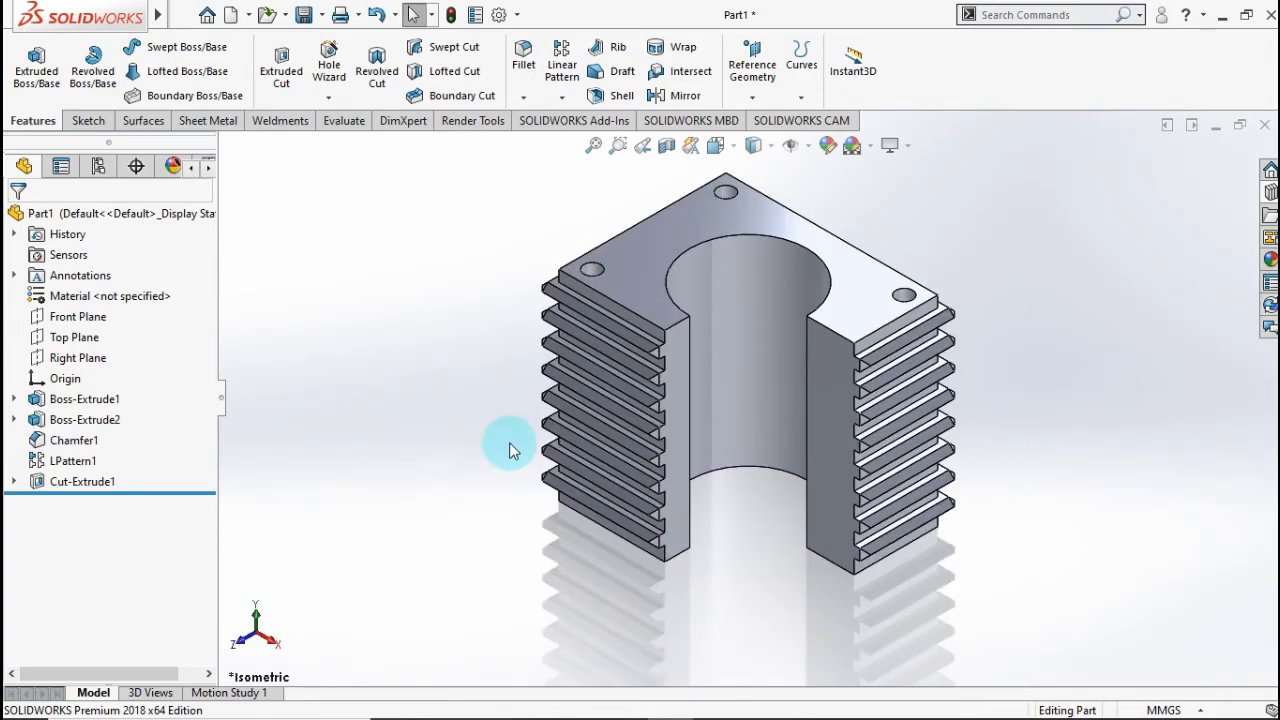
click(147, 215)
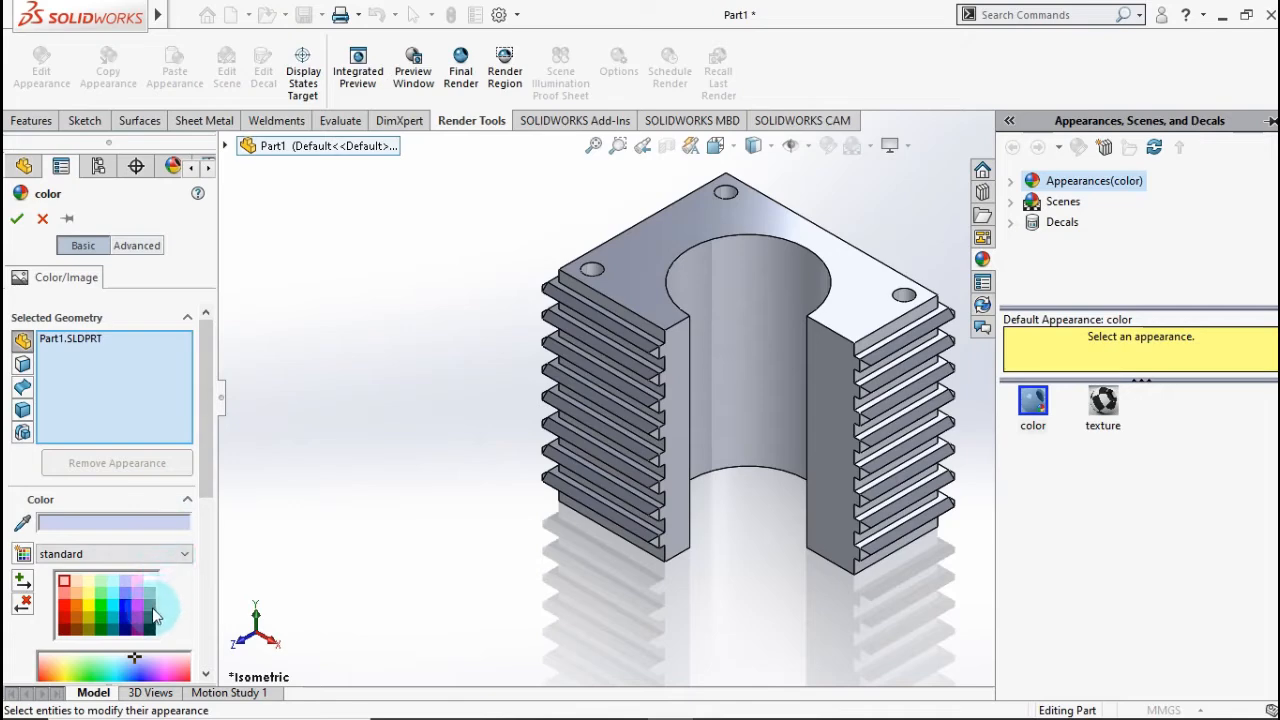
click(149, 612)
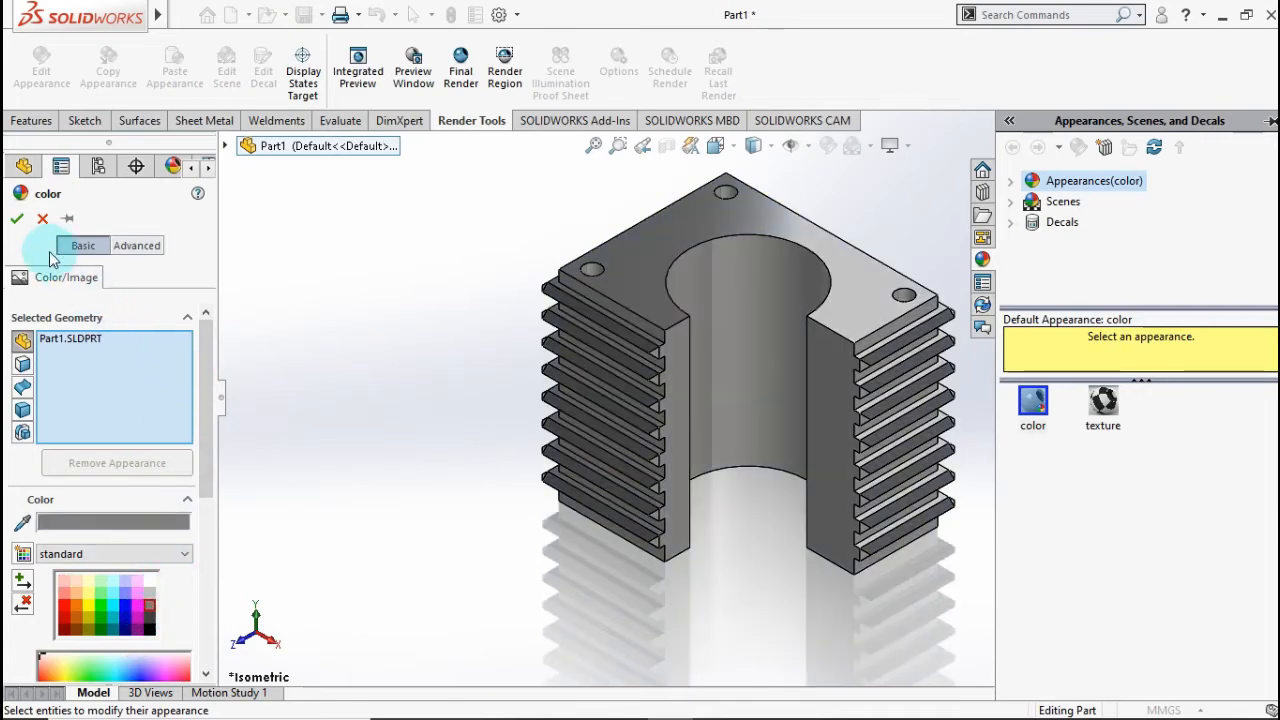
click(17, 222)
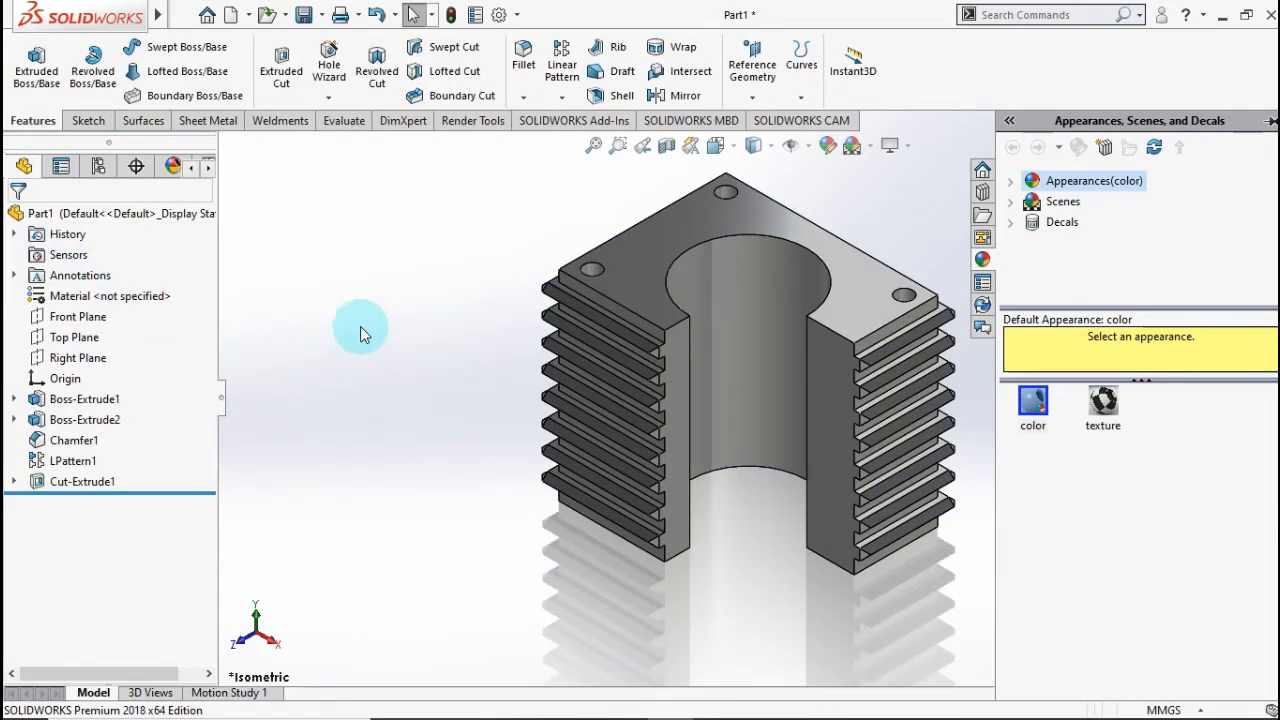
drag(375, 315, 503, 529)
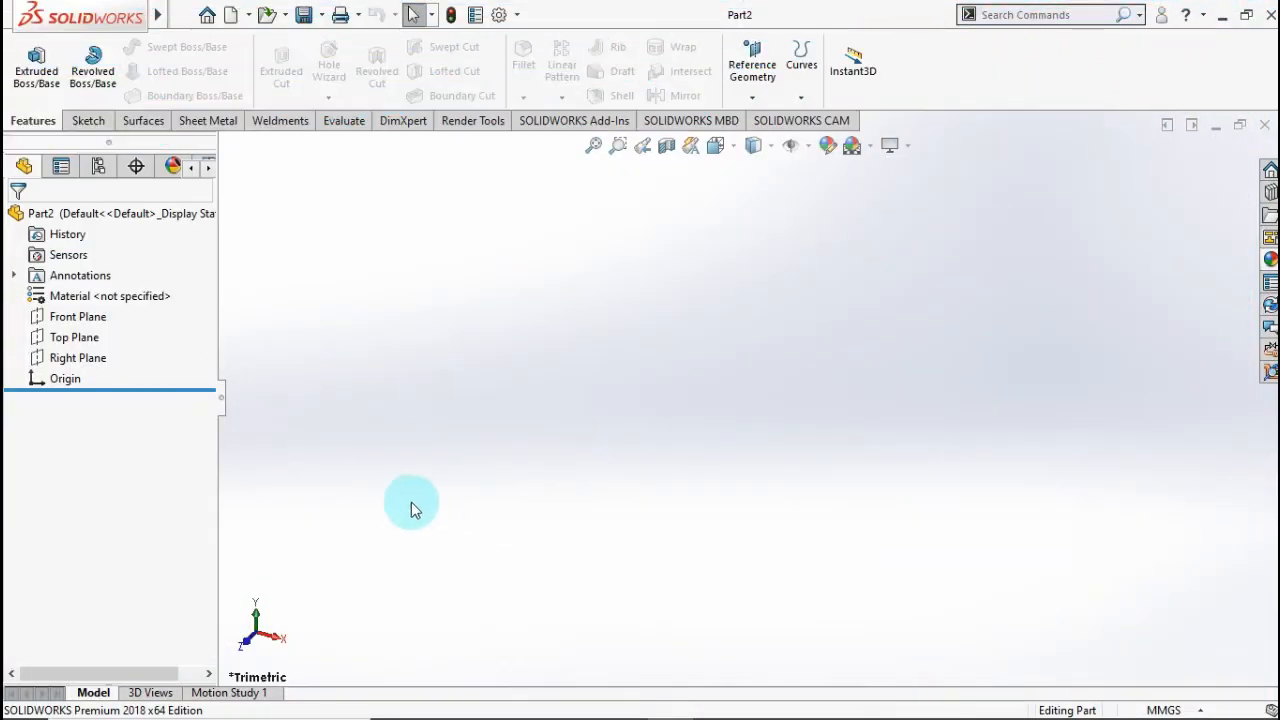
- In the new part, sketch a center rectangle about 200 by 119 mm on the Front Plane, centered on the origin
click(64, 320)
click(73, 293)
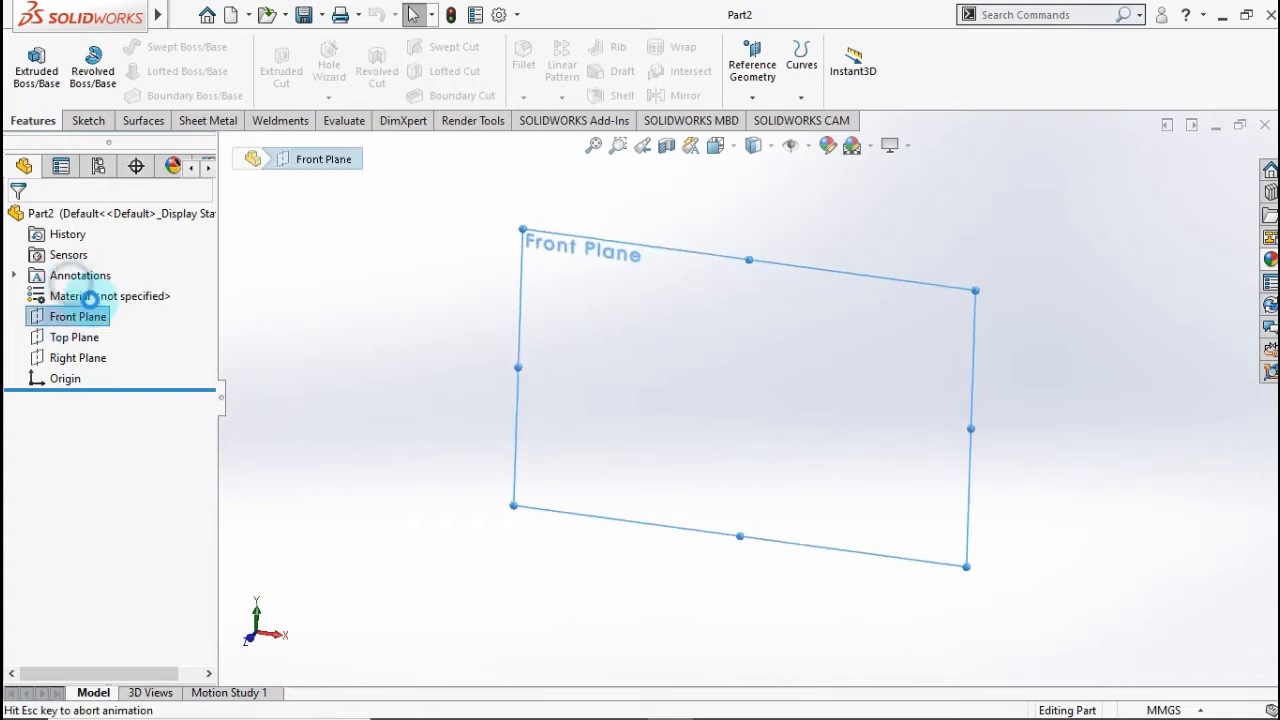
click(124, 72)
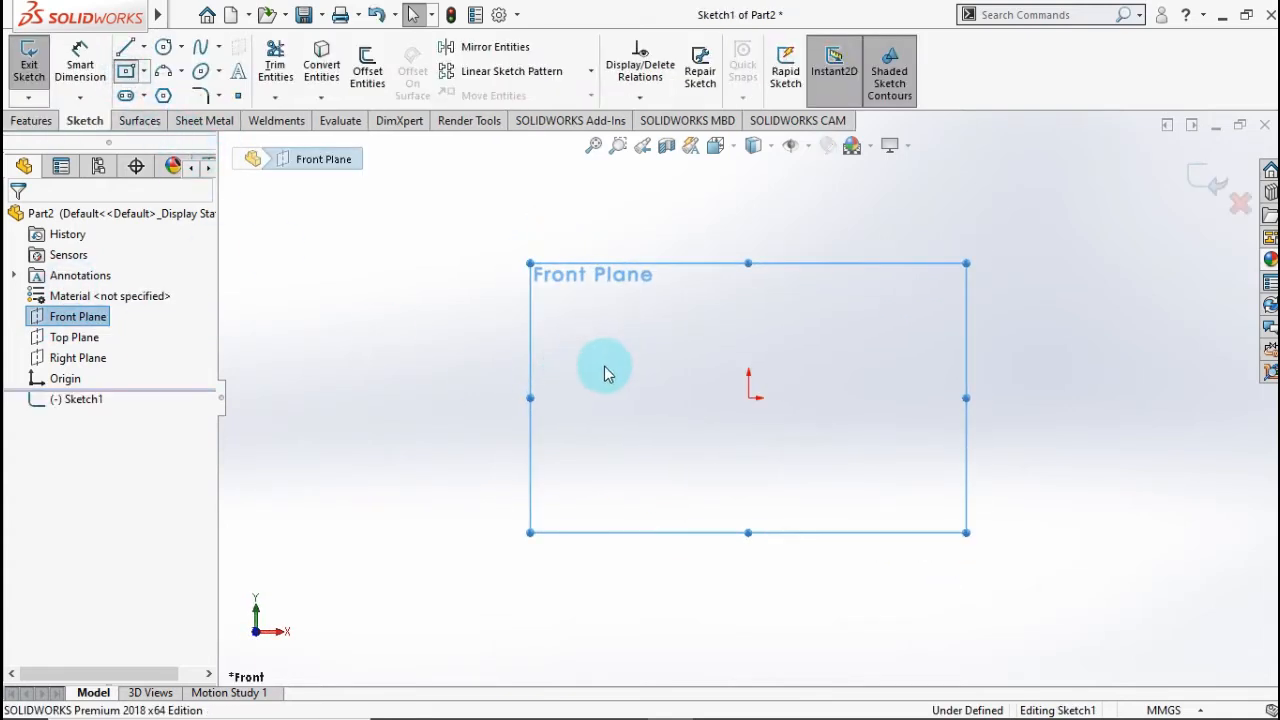
click(748, 397)
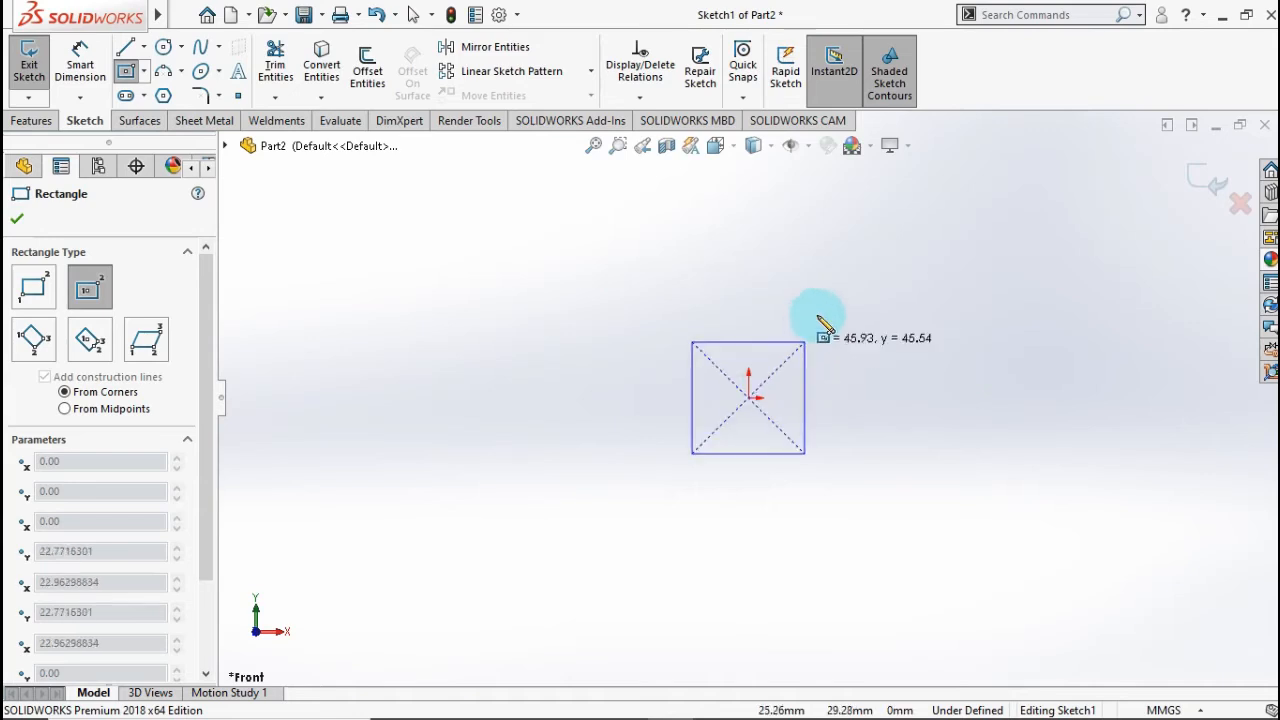
click(902, 252)
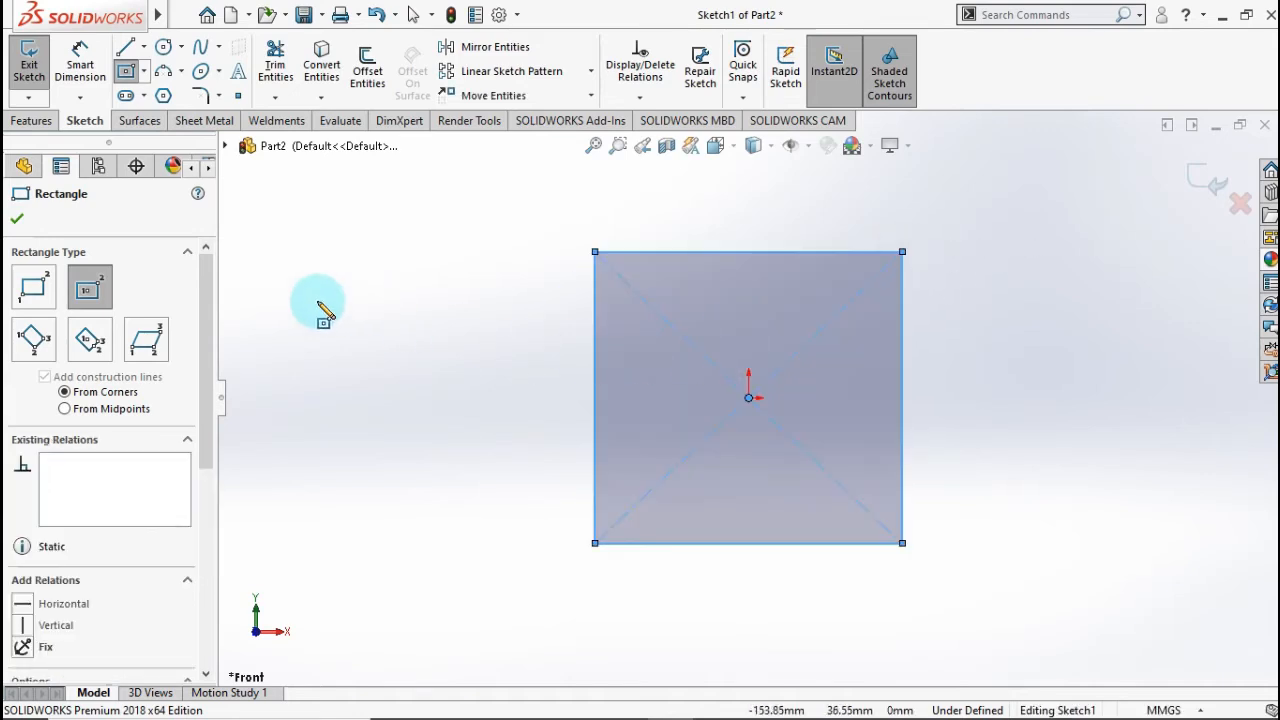
- Dimension the rectangle's height and width to 190 mm each
click(80, 60)
click(596, 318)
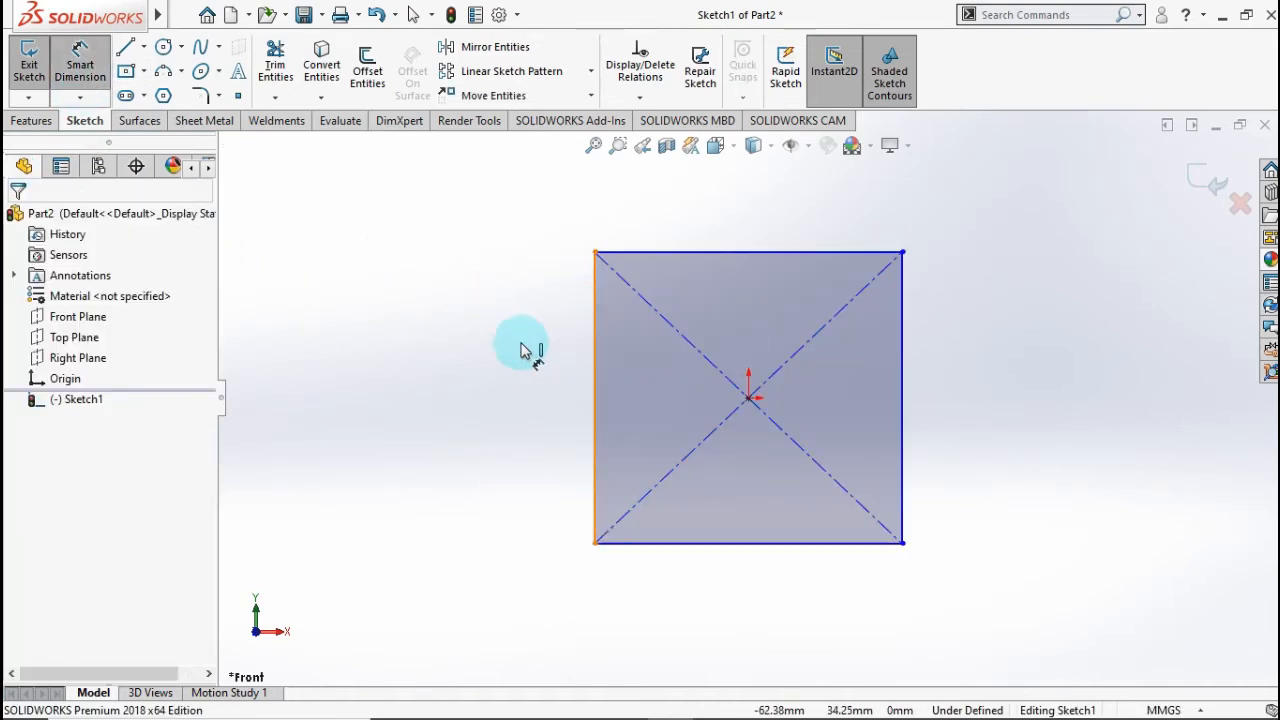
click(483, 370)
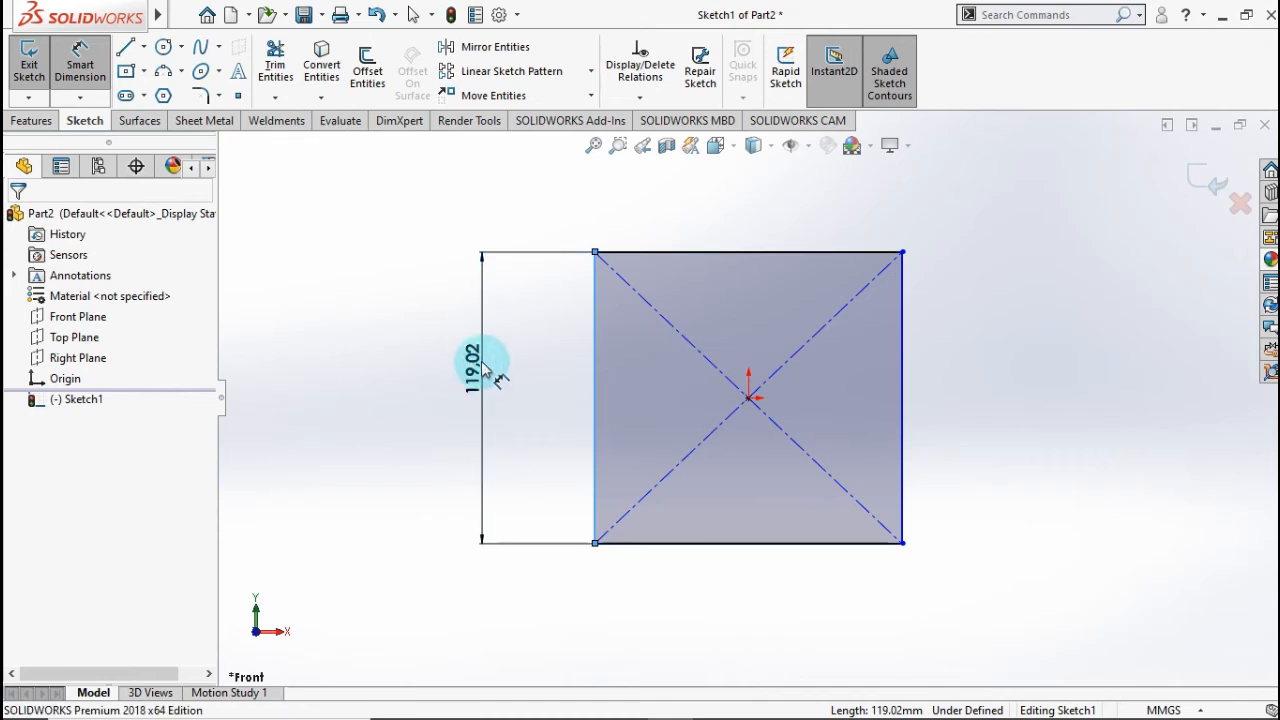
text(190)
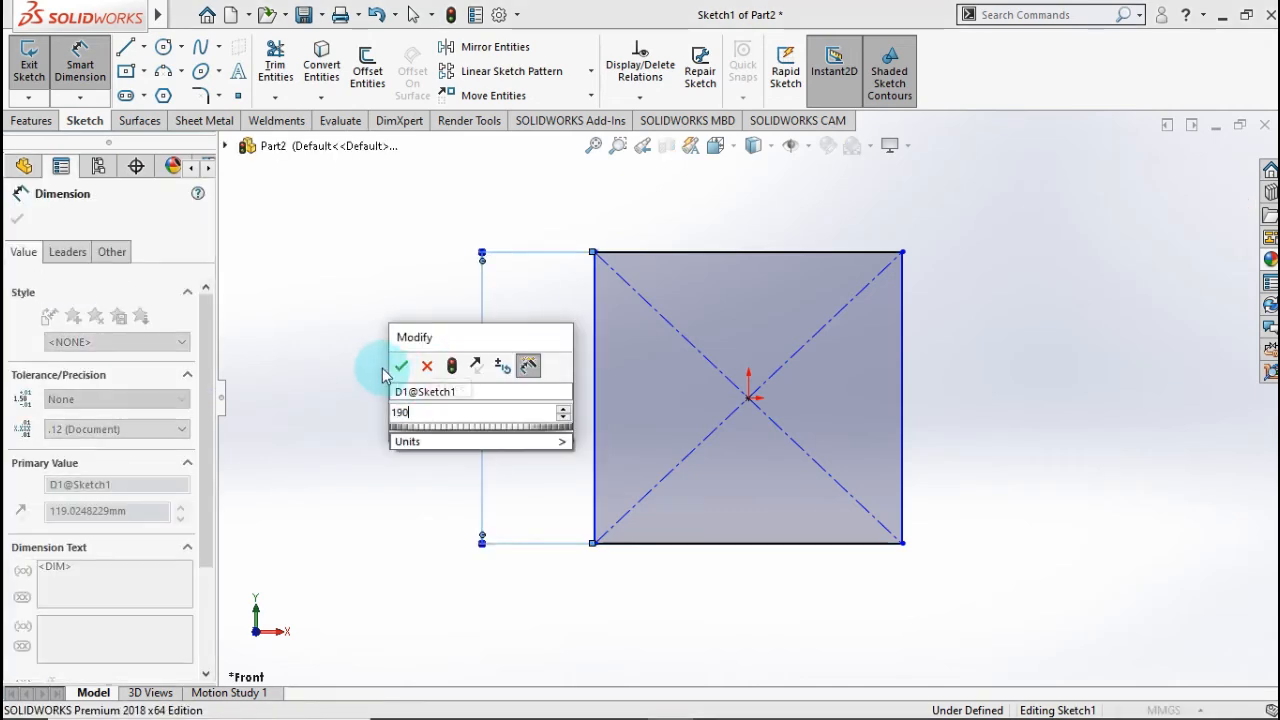
click(398, 366)
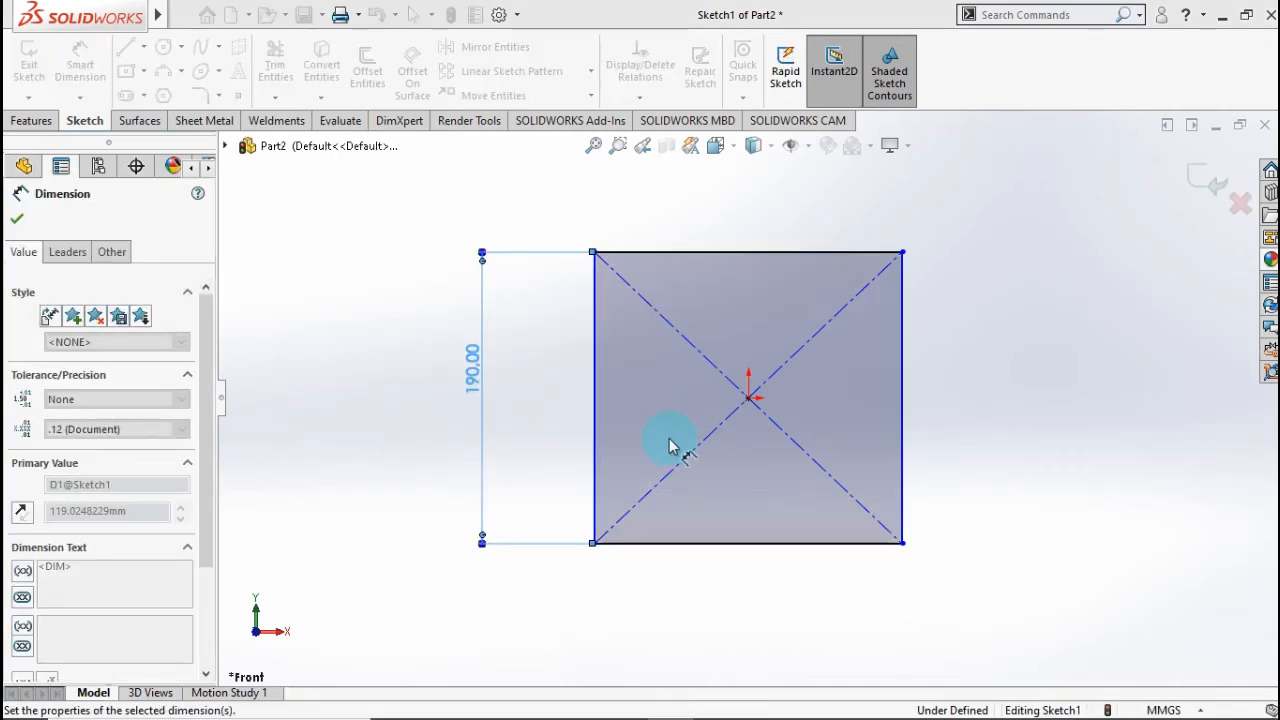
click(729, 586)
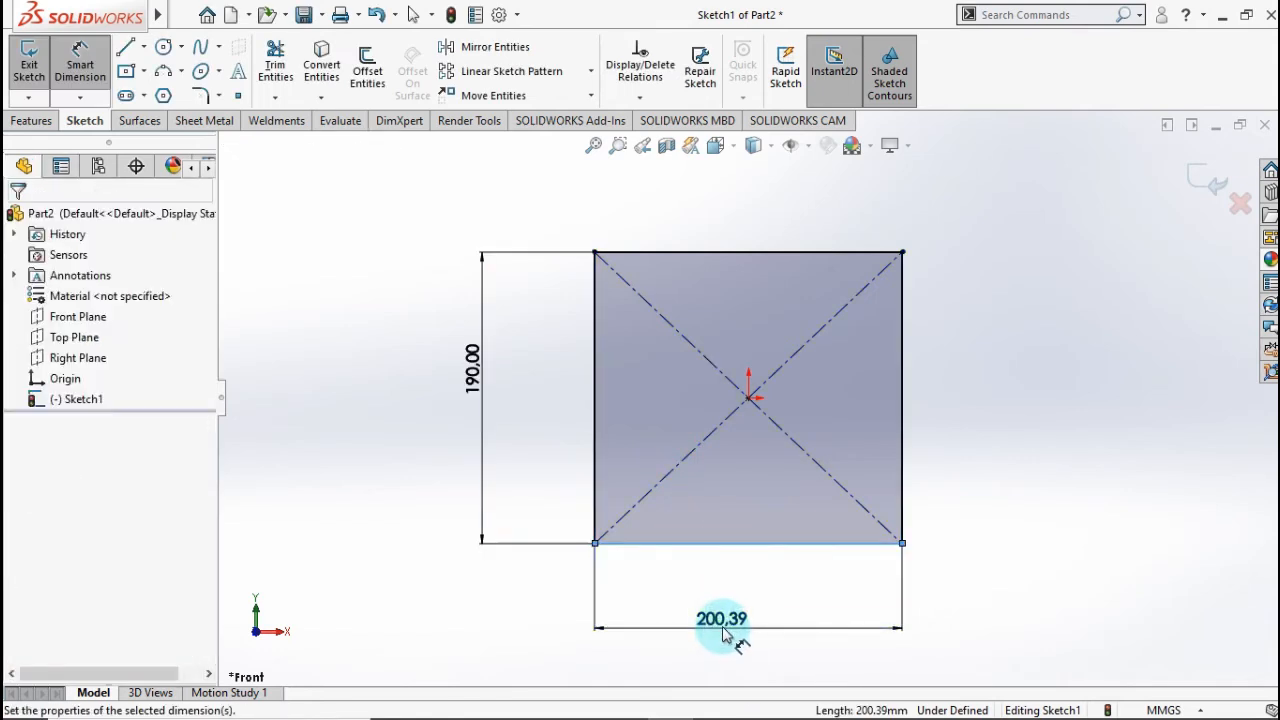
click(722, 632)
text(190)
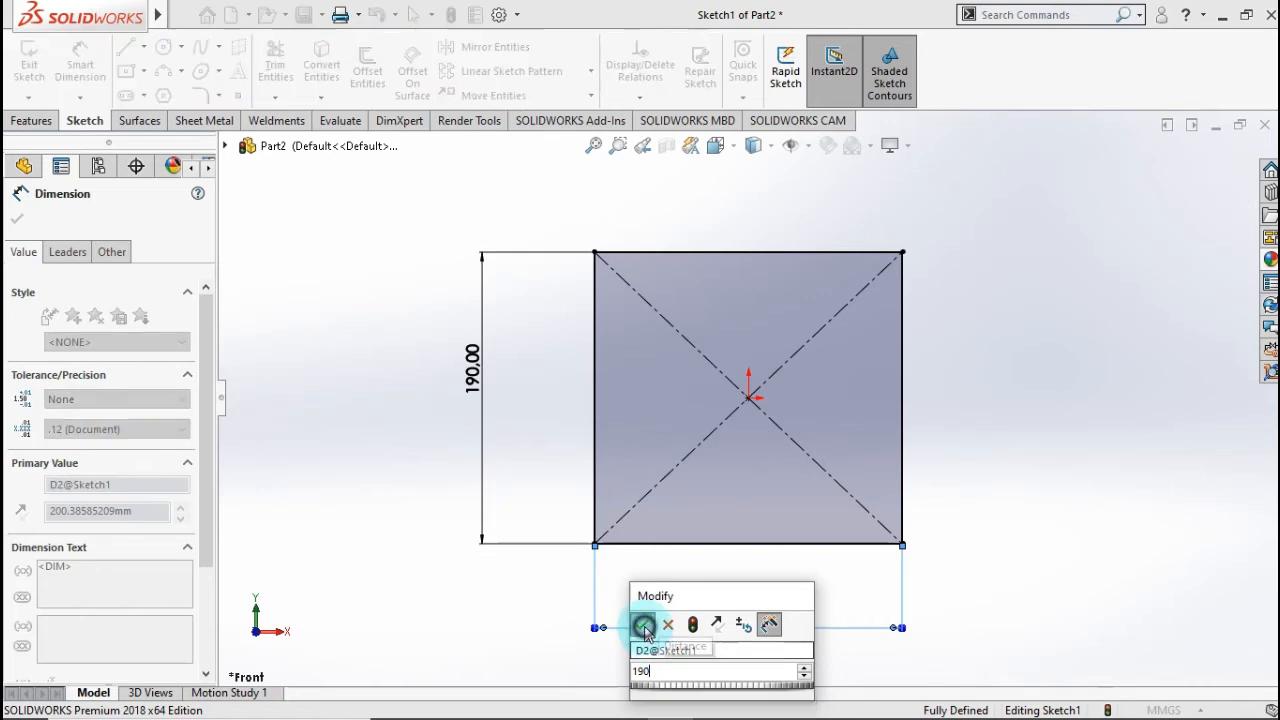
click(644, 626)
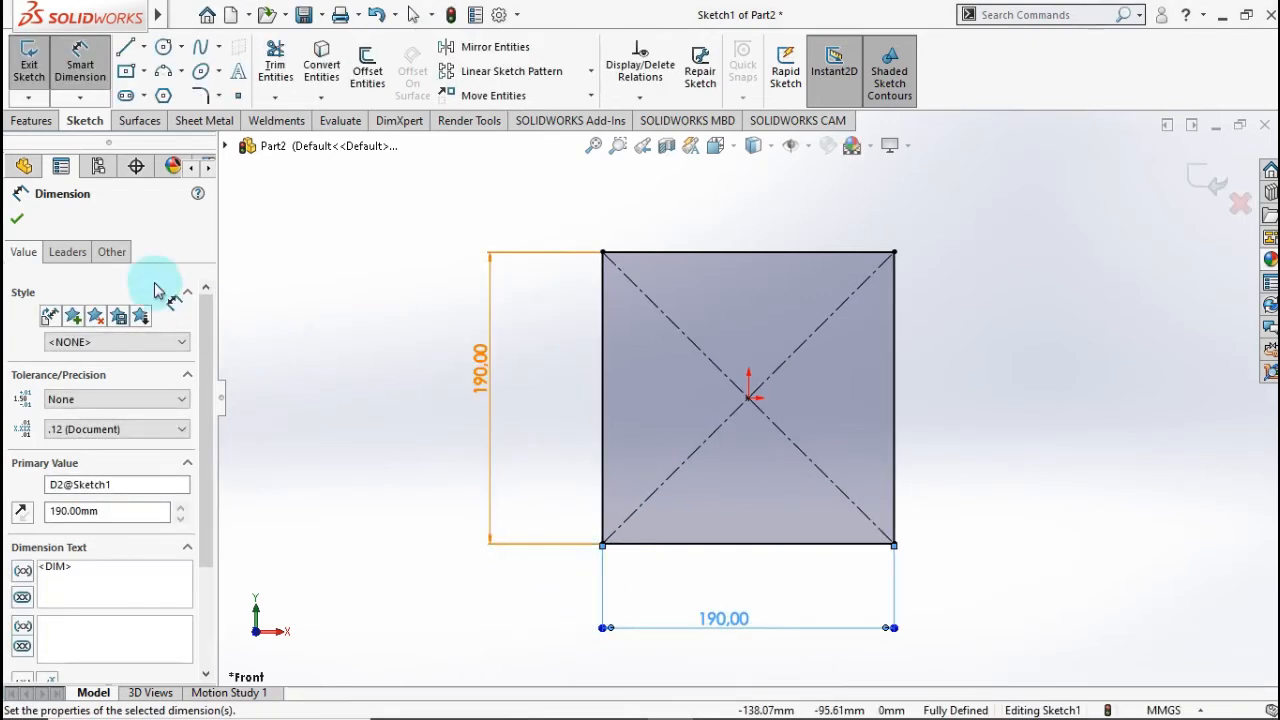
- Extrude the square sketch 150 mm as a boss with the Mid Plane end condition
click(44, 127)
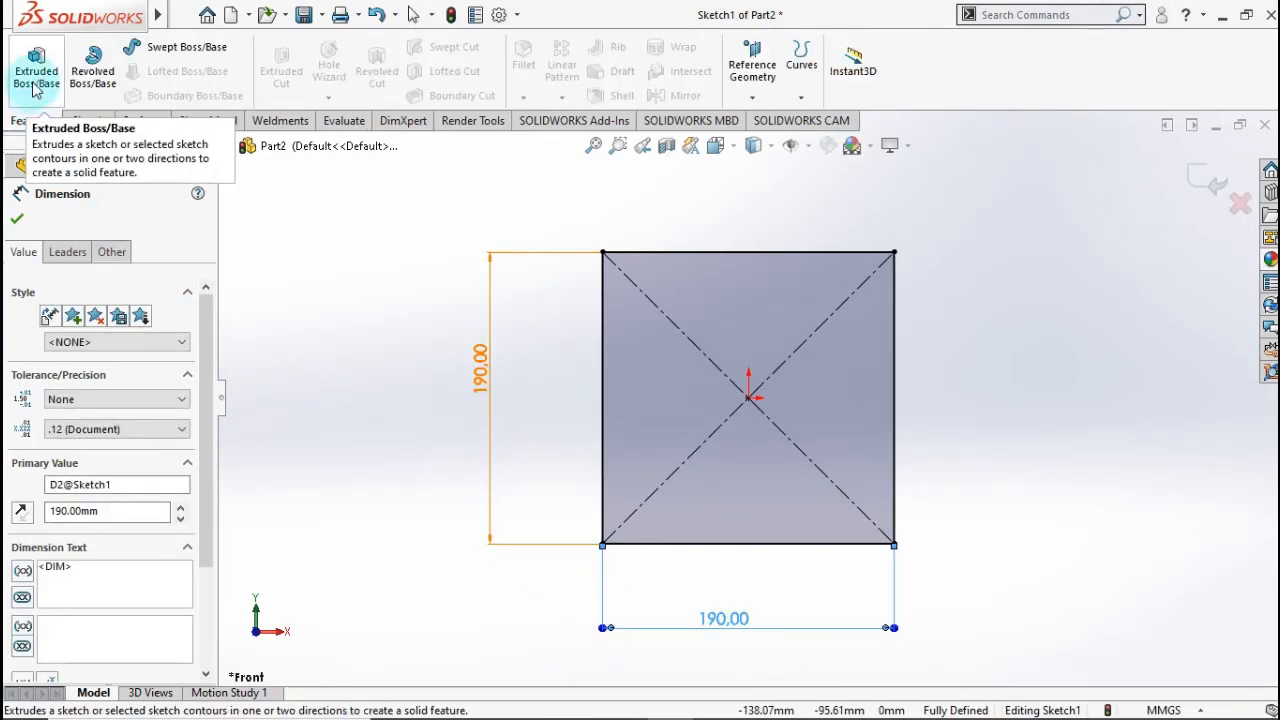
click(35, 78)
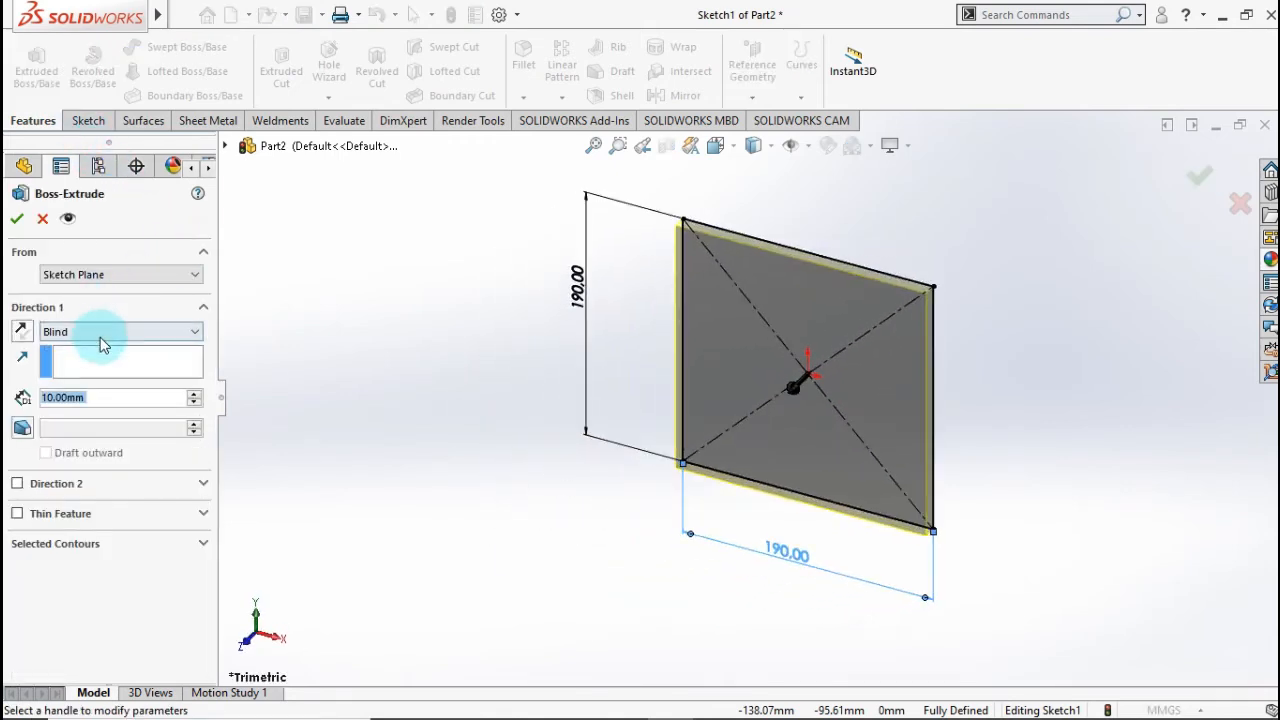
click(100, 340)
click(85, 418)
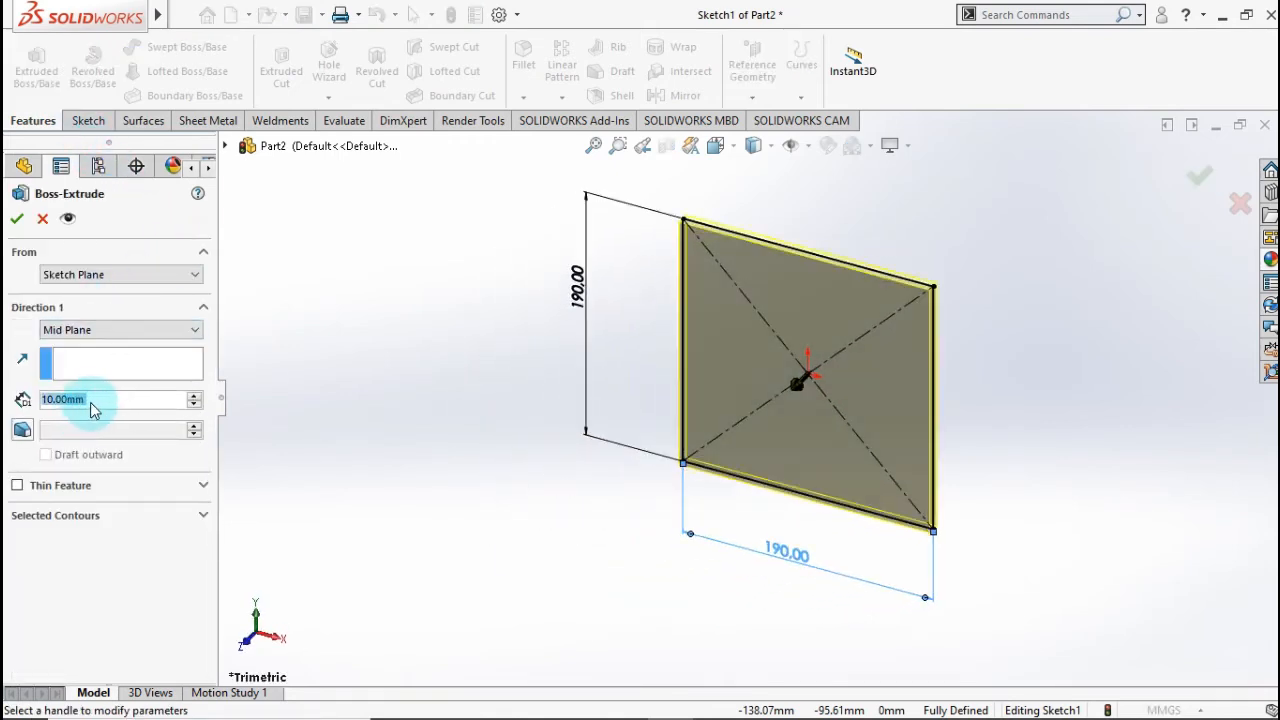
text(150)
click(300, 362)
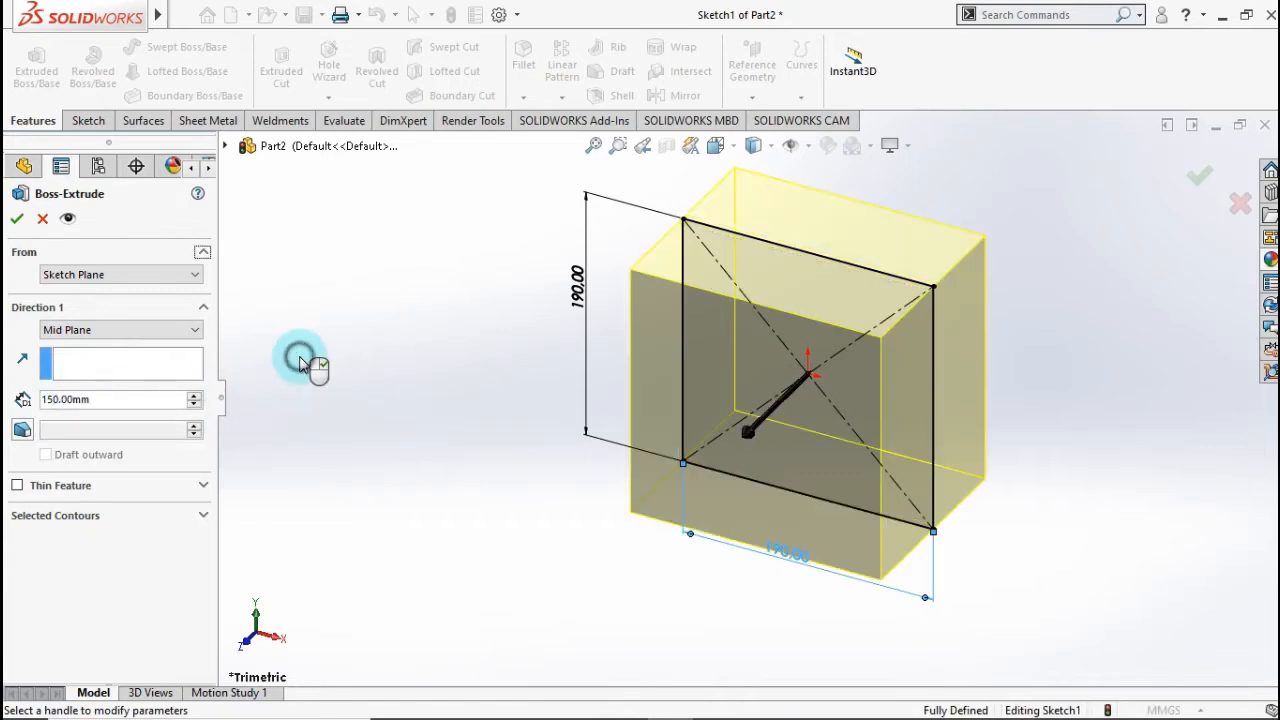
click(18, 223)
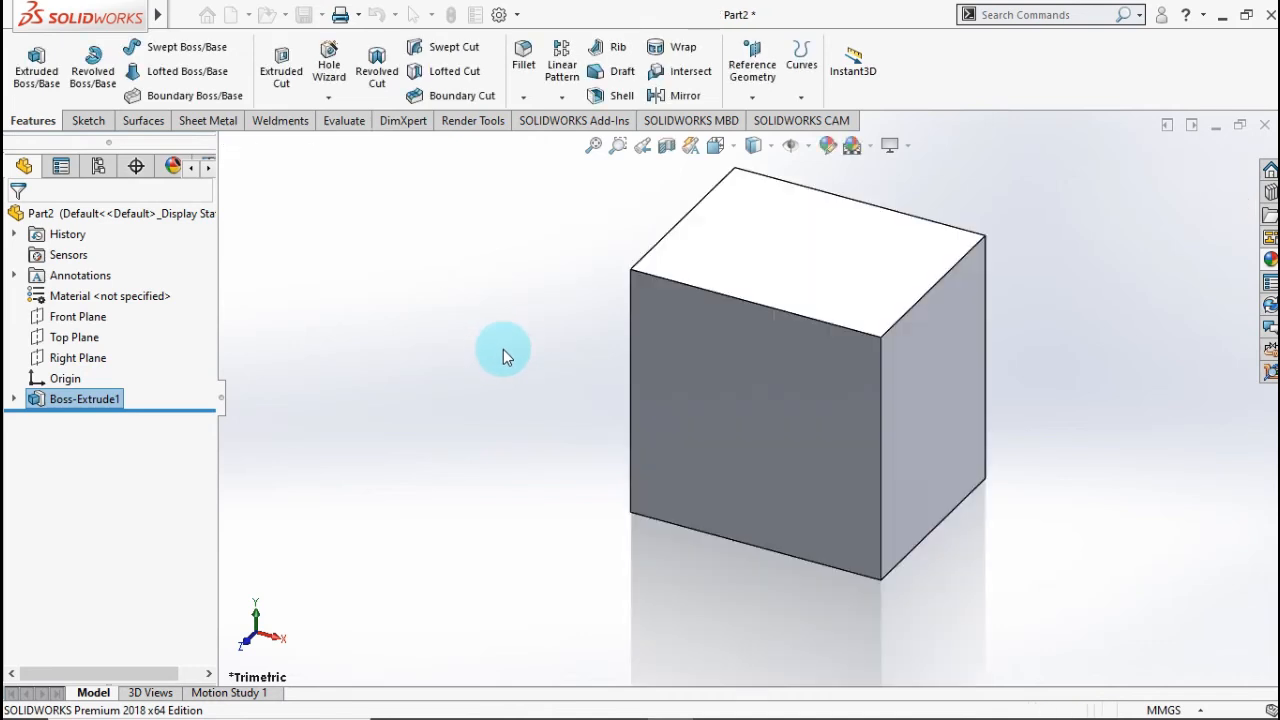
click(503, 346)
- Shell the block with a 5 mm wall thickness, removing its front, right and bottom faces
mouse_move(624, 378)
middle_down()
mouse_move(571, 377)
mouse_move(486, 477)
mouse_move(579, 319)
mouse_move(626, 366)
middle_up()
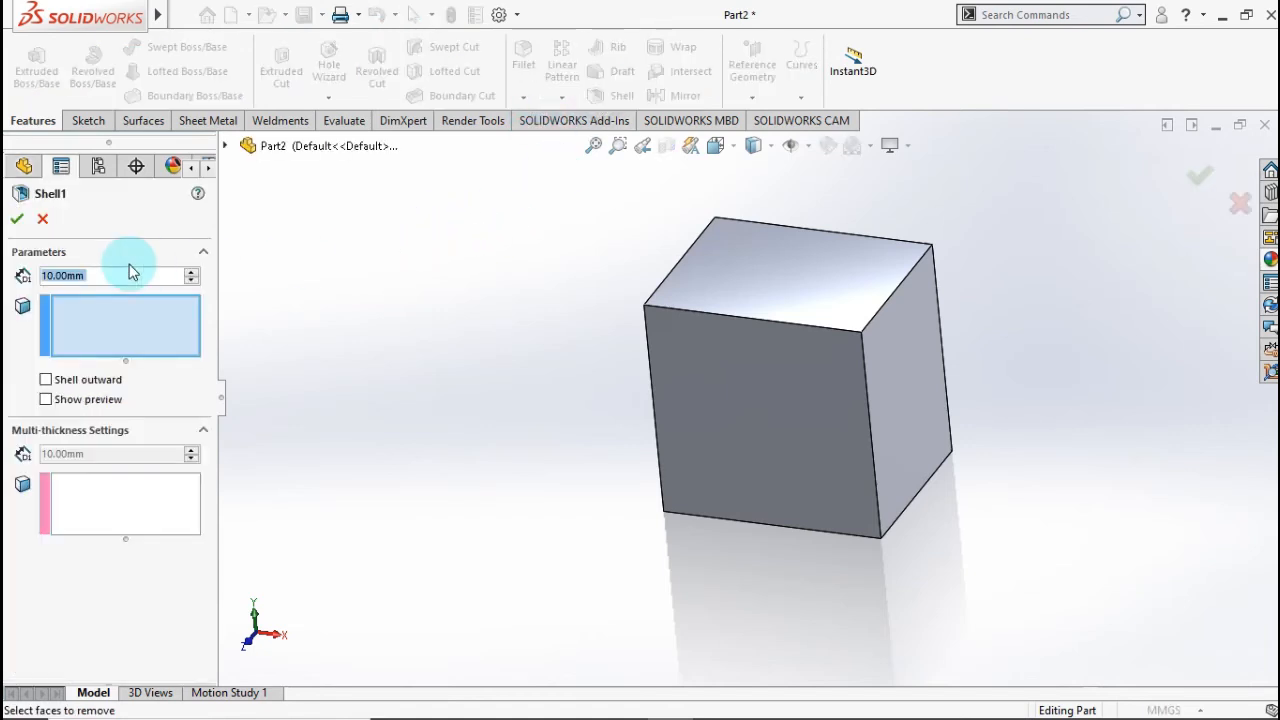
text(5)
click(320, 308)
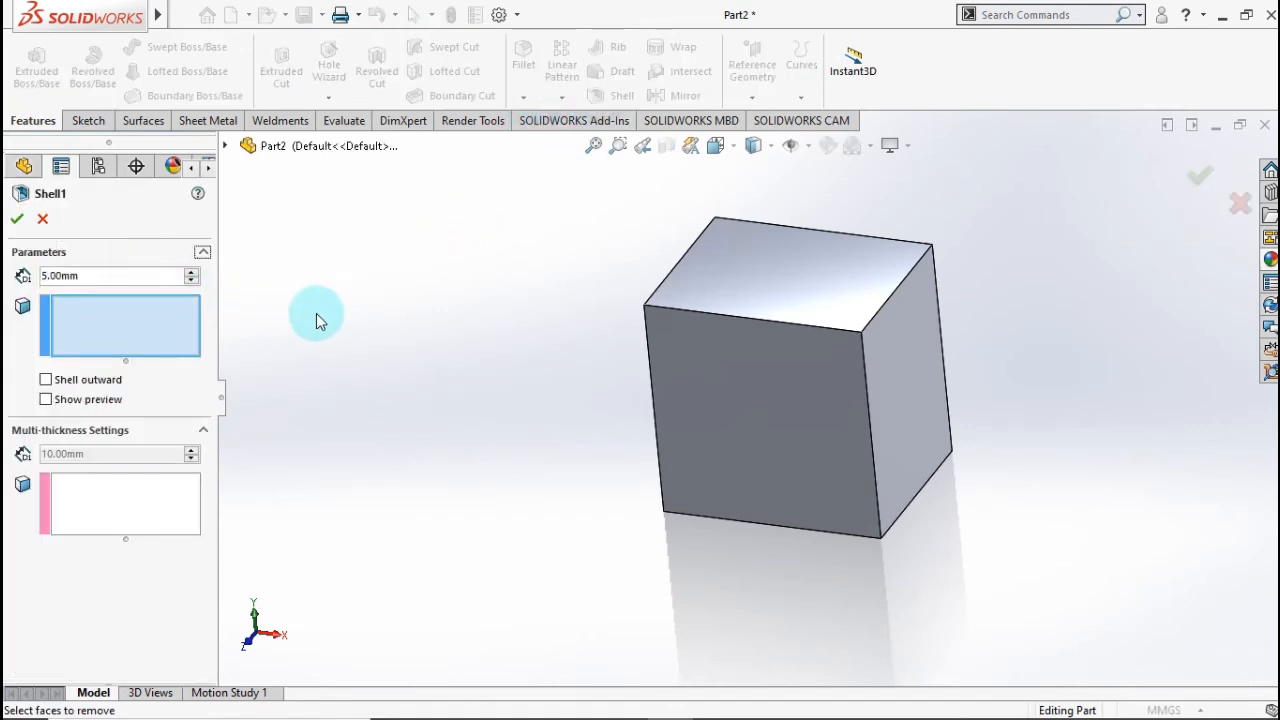
key(ctrl+7)
click(671, 444)
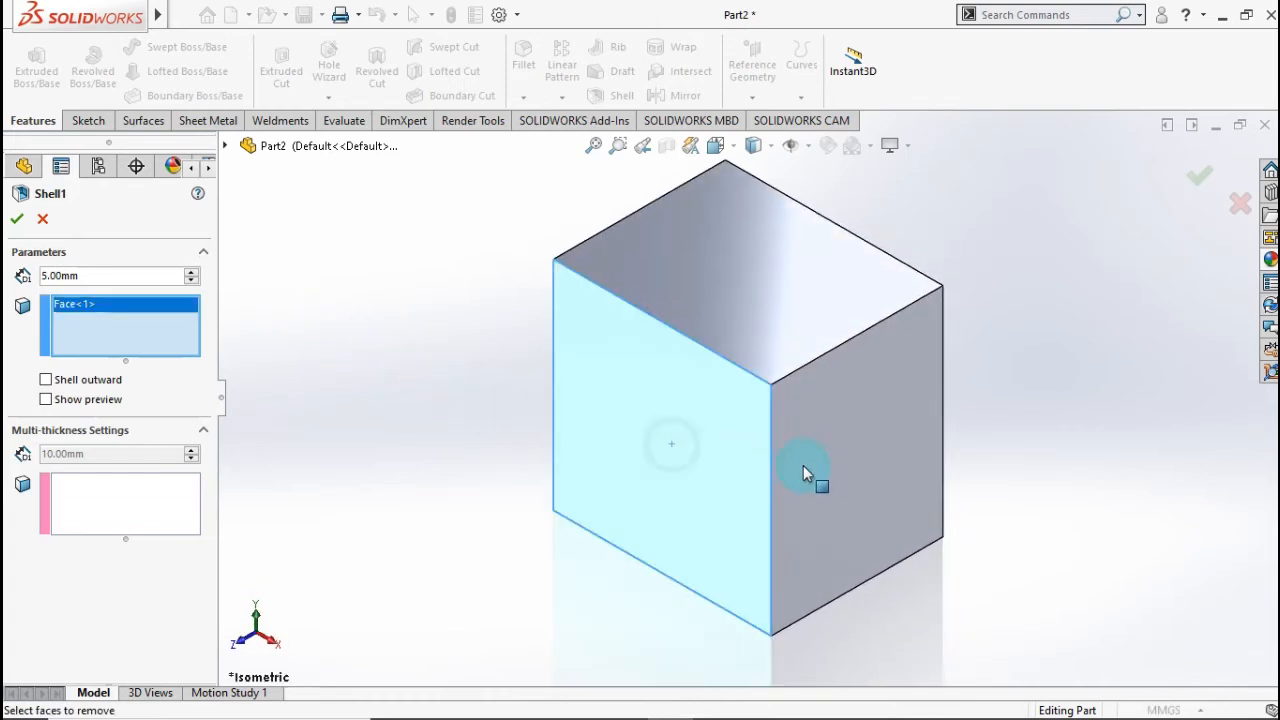
click(803, 465)
middle_drag(800, 462, 750, 495)
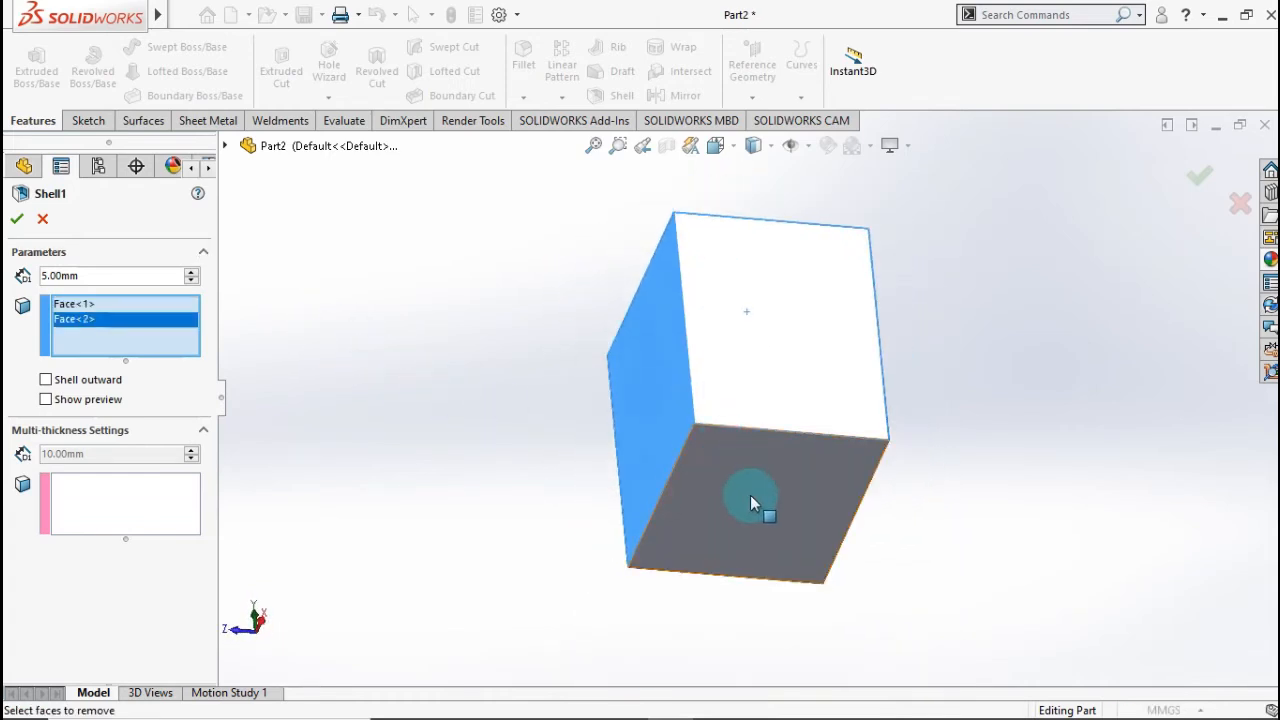
click(752, 503)
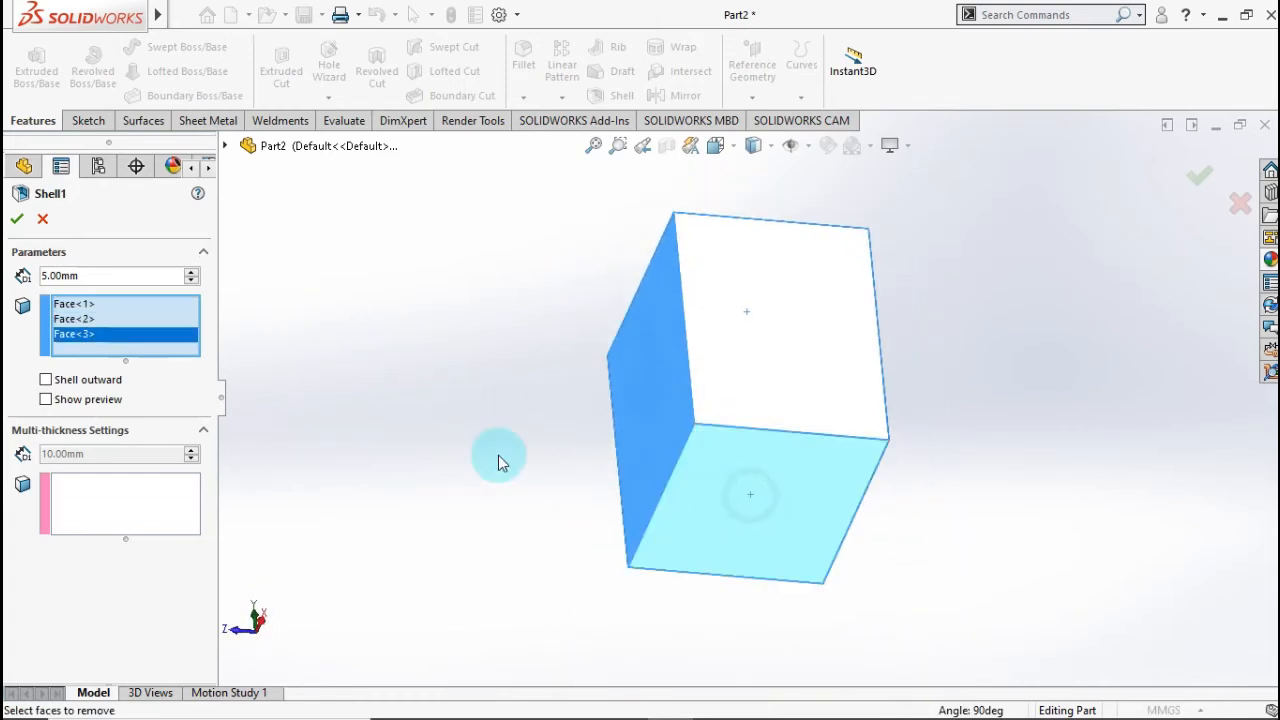
click(16, 222)
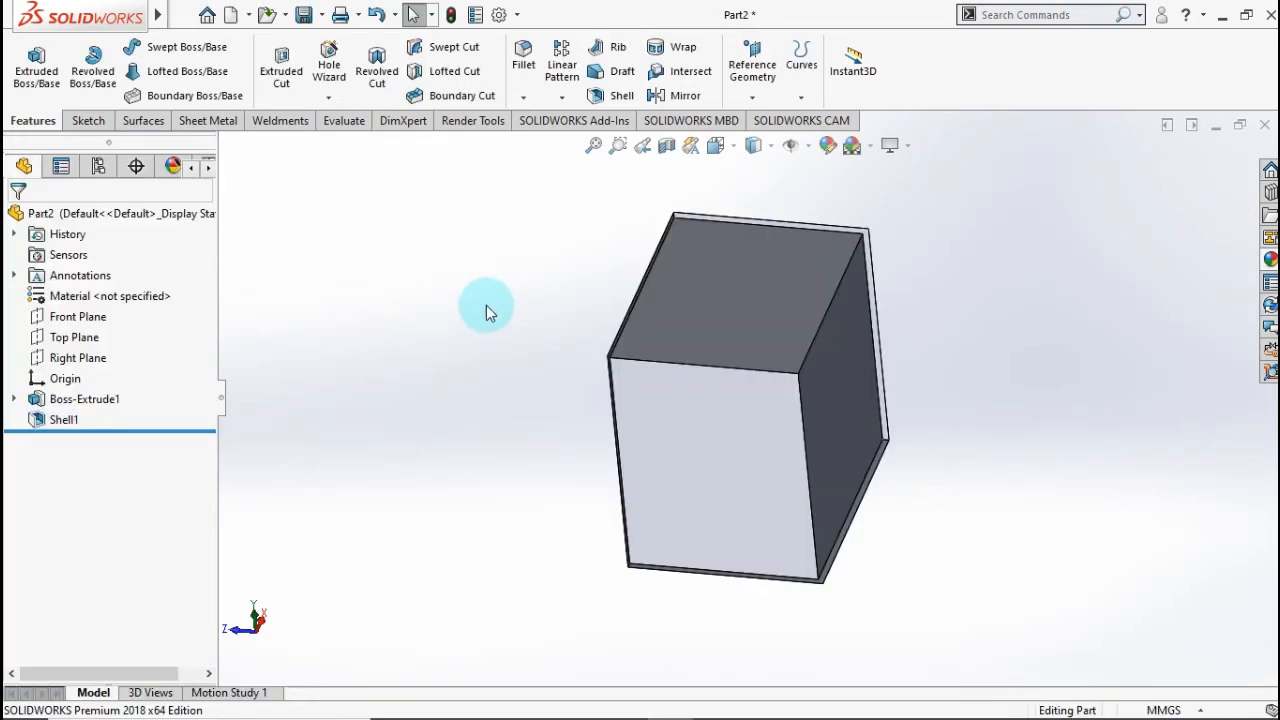
- Sketch a circle about 97 mm in diameter on the inner face of the back wall, centered on the origin
middle_drag(486, 313, 698, 424)
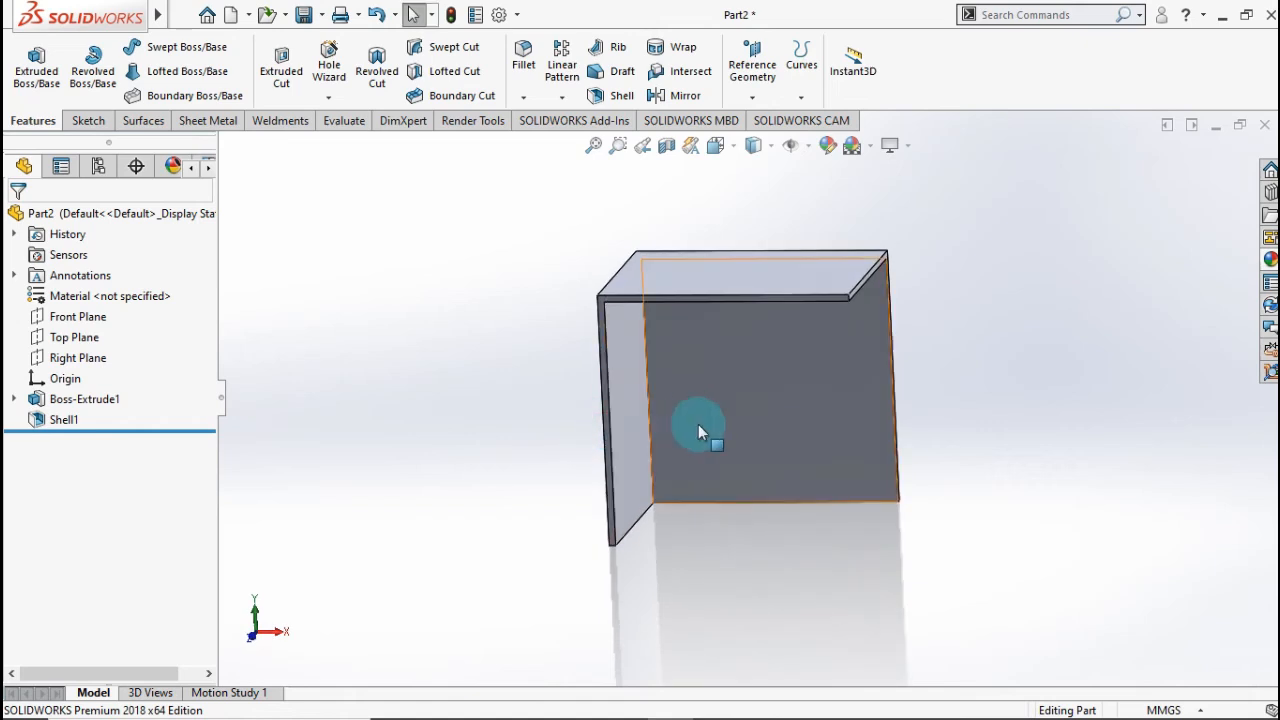
click(761, 398)
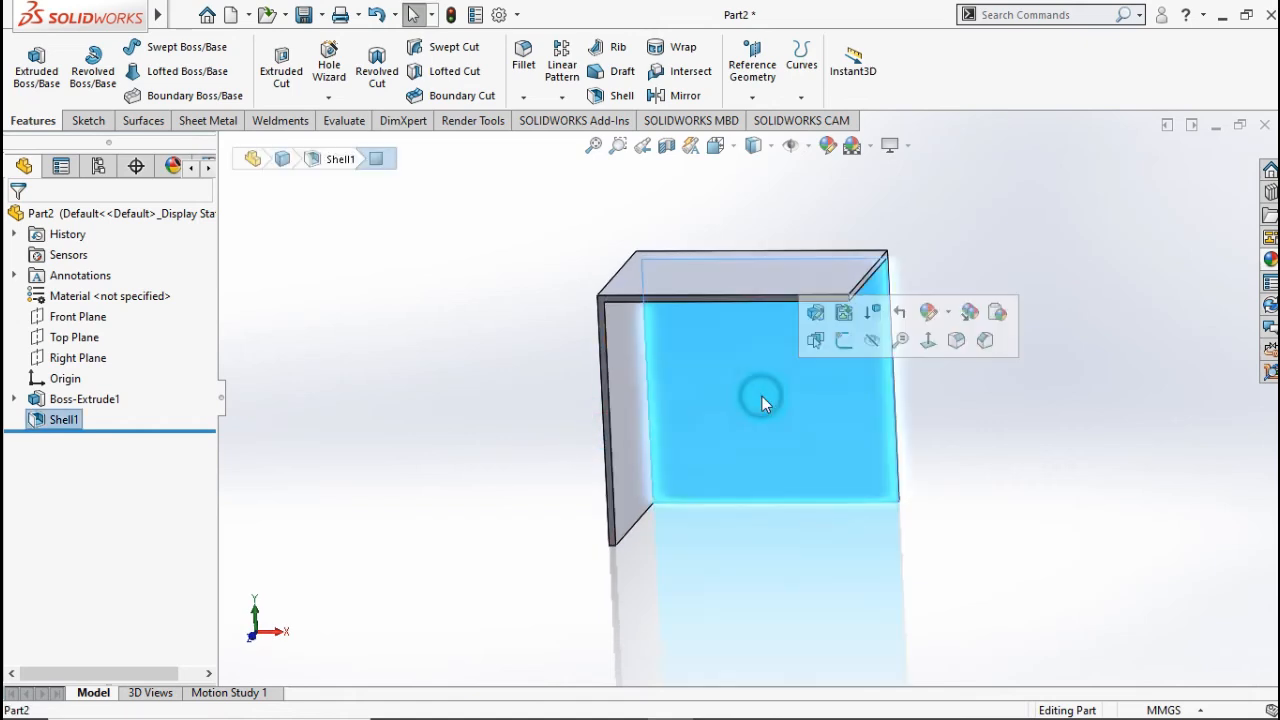
click(843, 344)
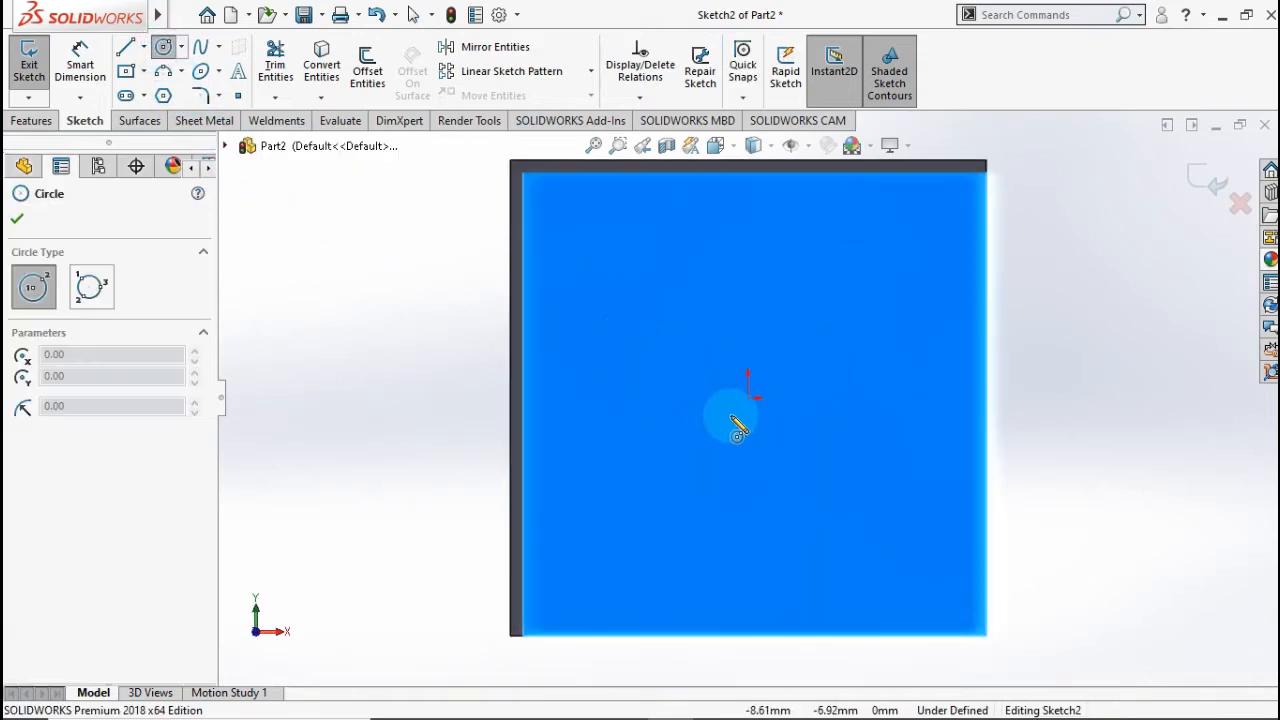
click(748, 398)
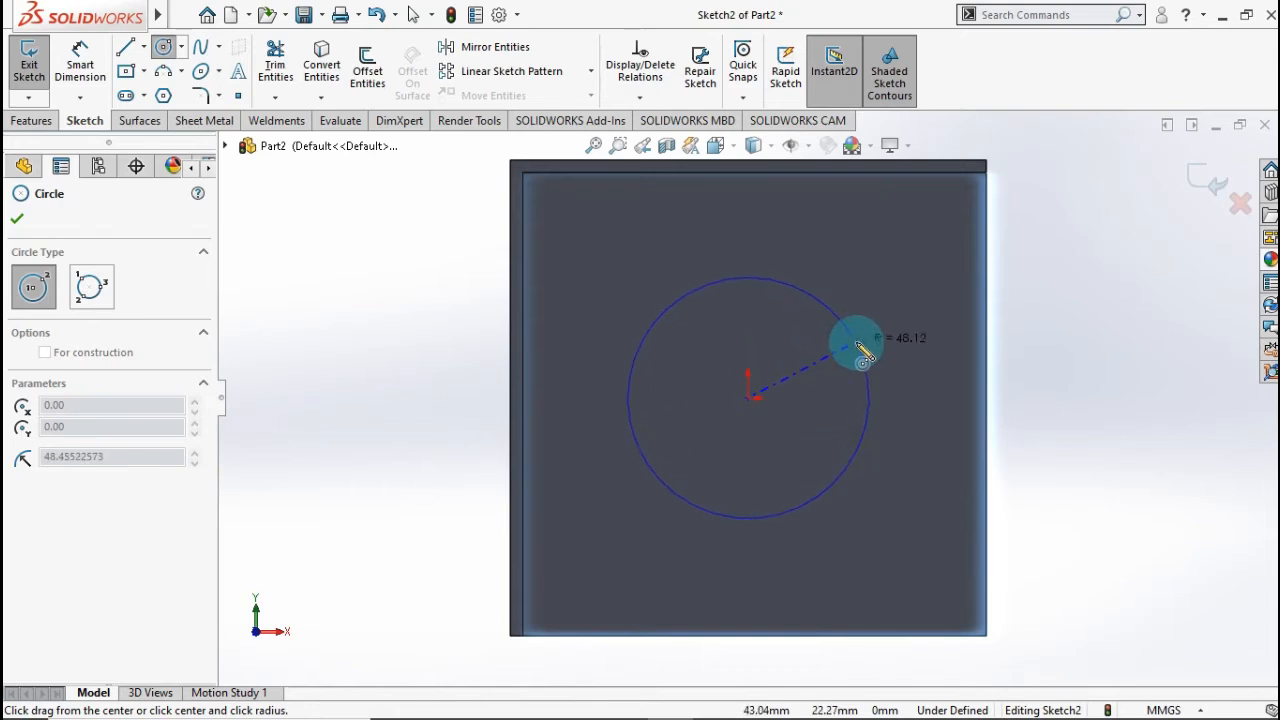
click(857, 343)
- Dimension the circle on the back wall to a diameter of 60 mm
click(80, 62)
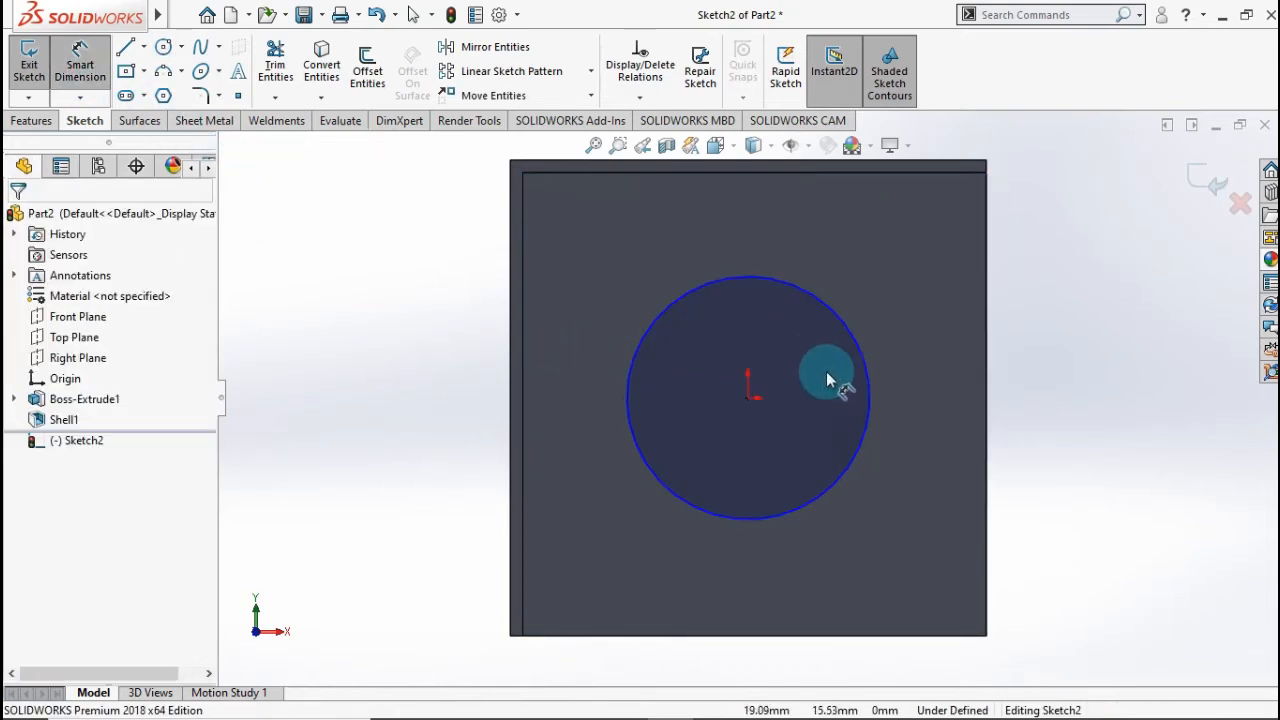
click(870, 429)
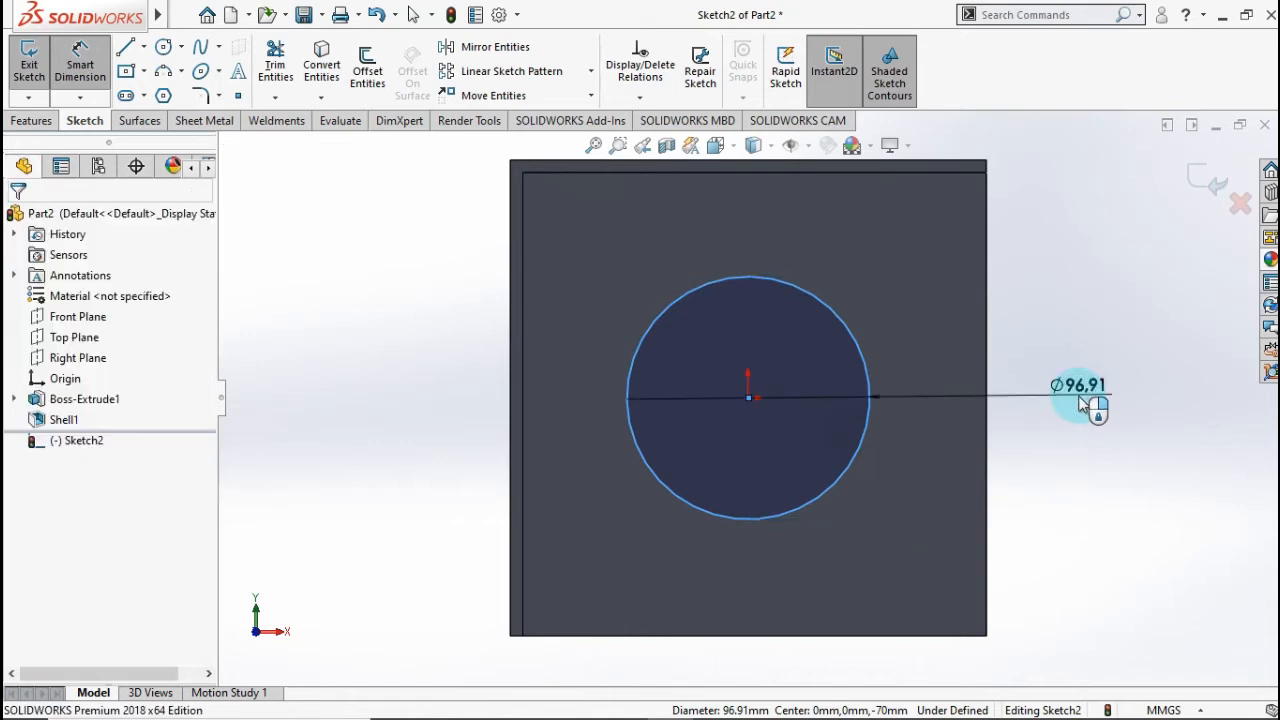
click(1082, 403)
text(6)
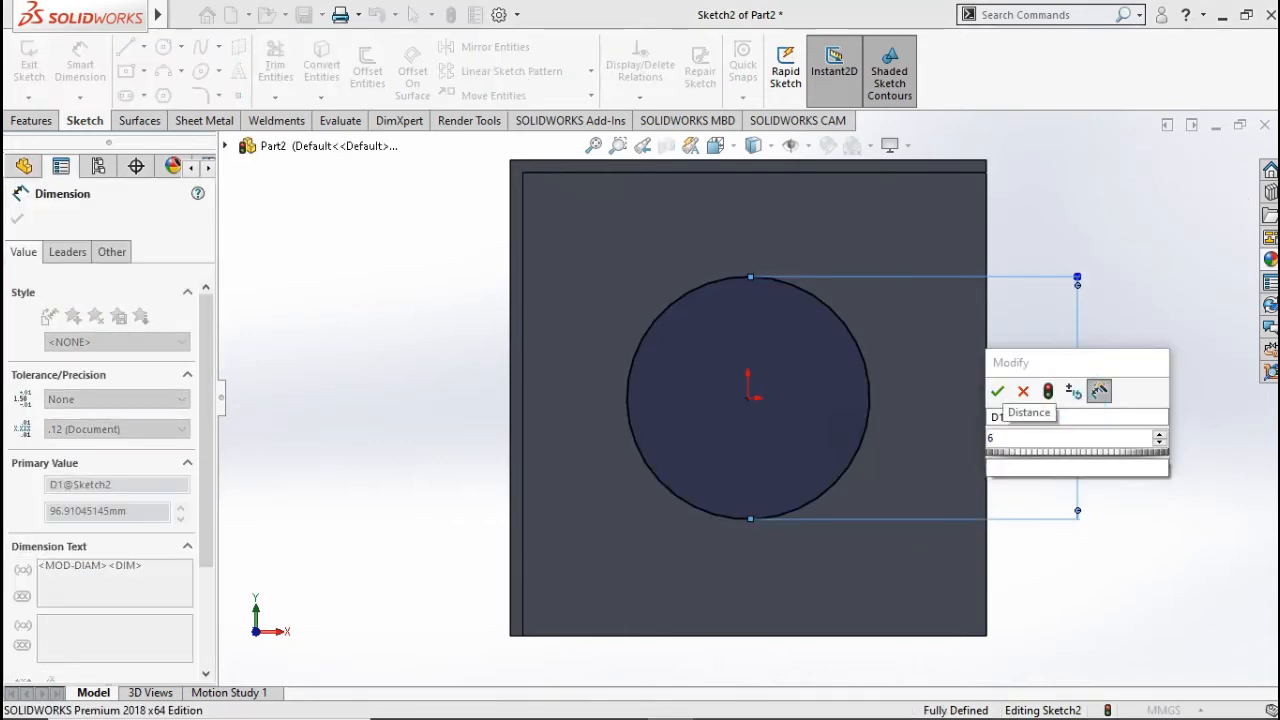
text(0)
click(995, 390)
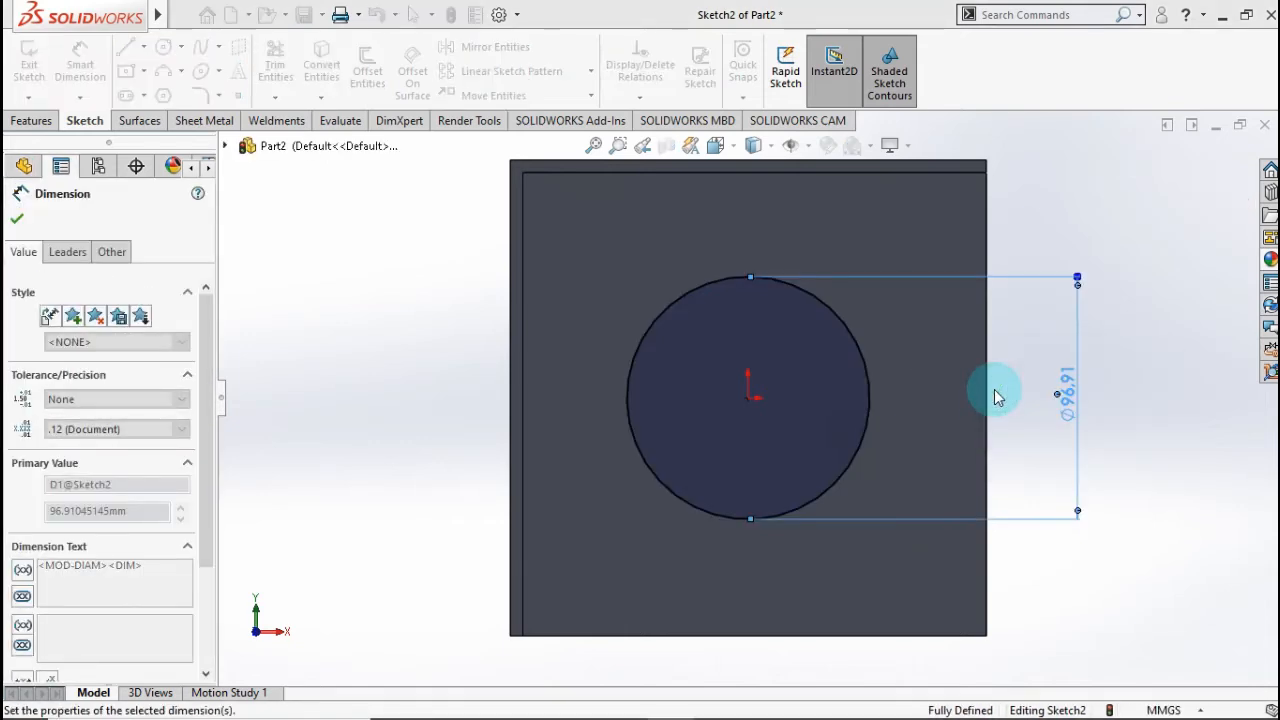
- Cut the 60 mm circle through the back wall with the Through All end condition
click(29, 122)
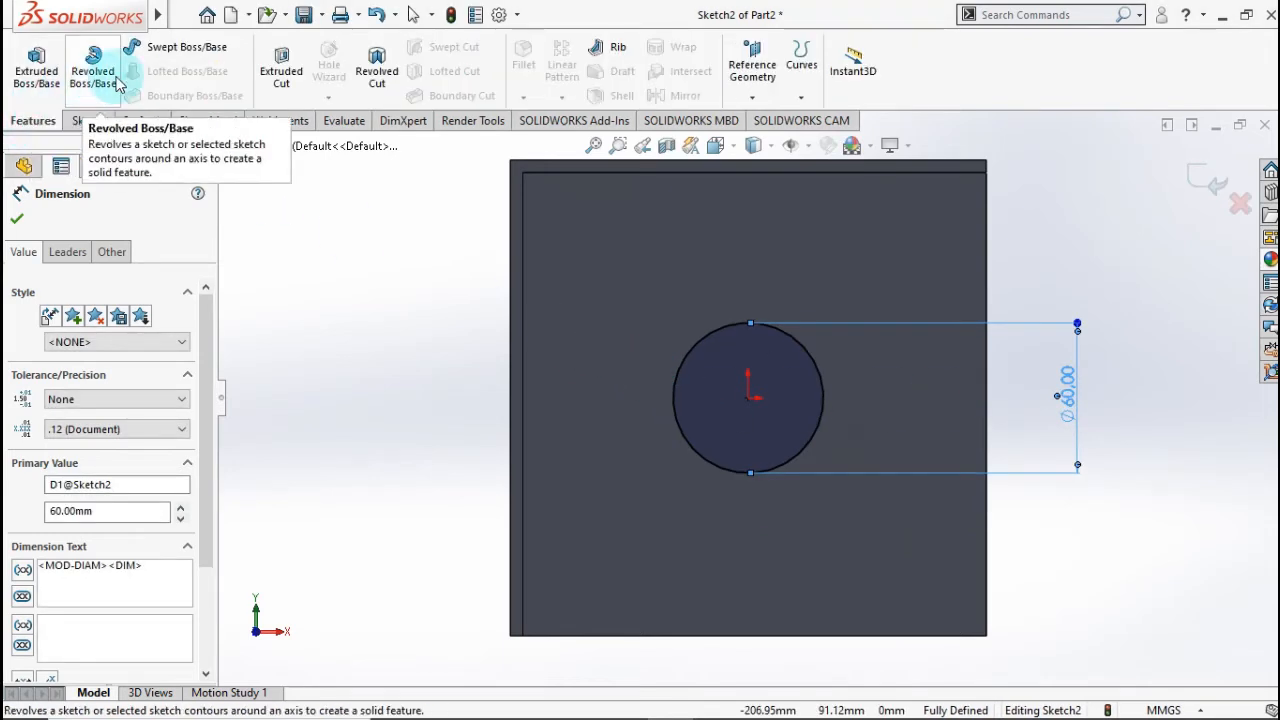
click(281, 62)
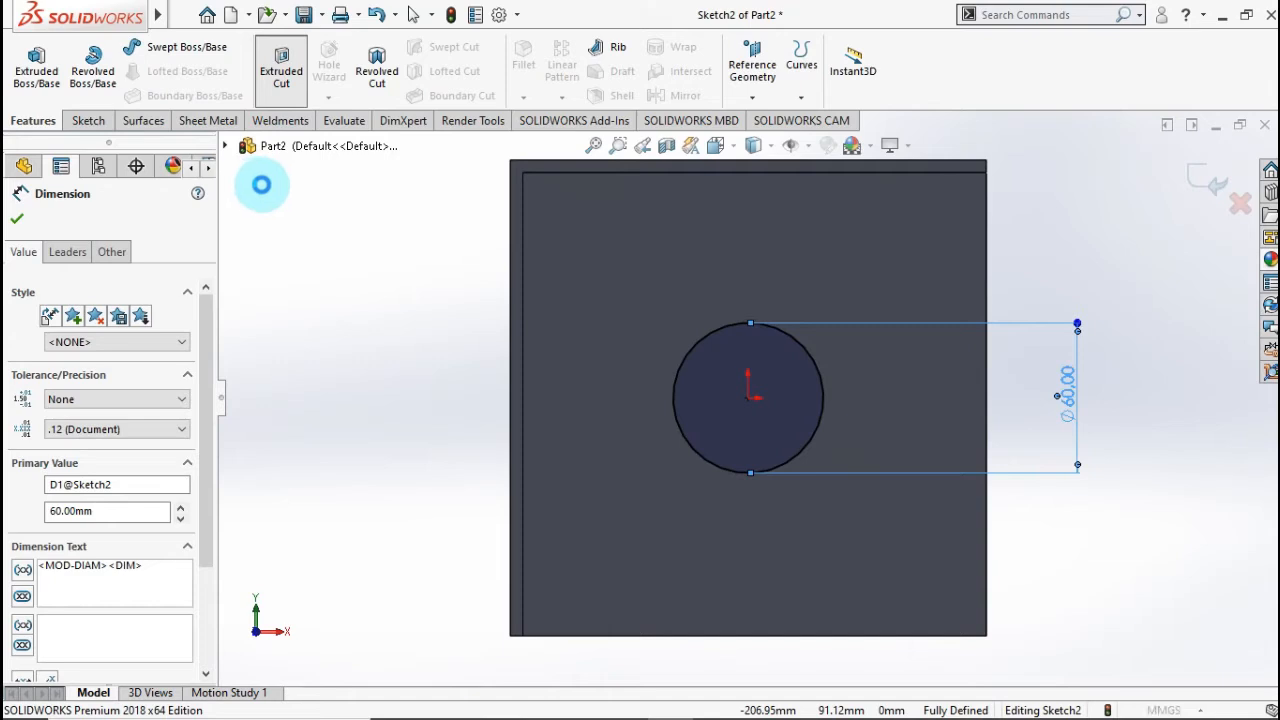
click(160, 333)
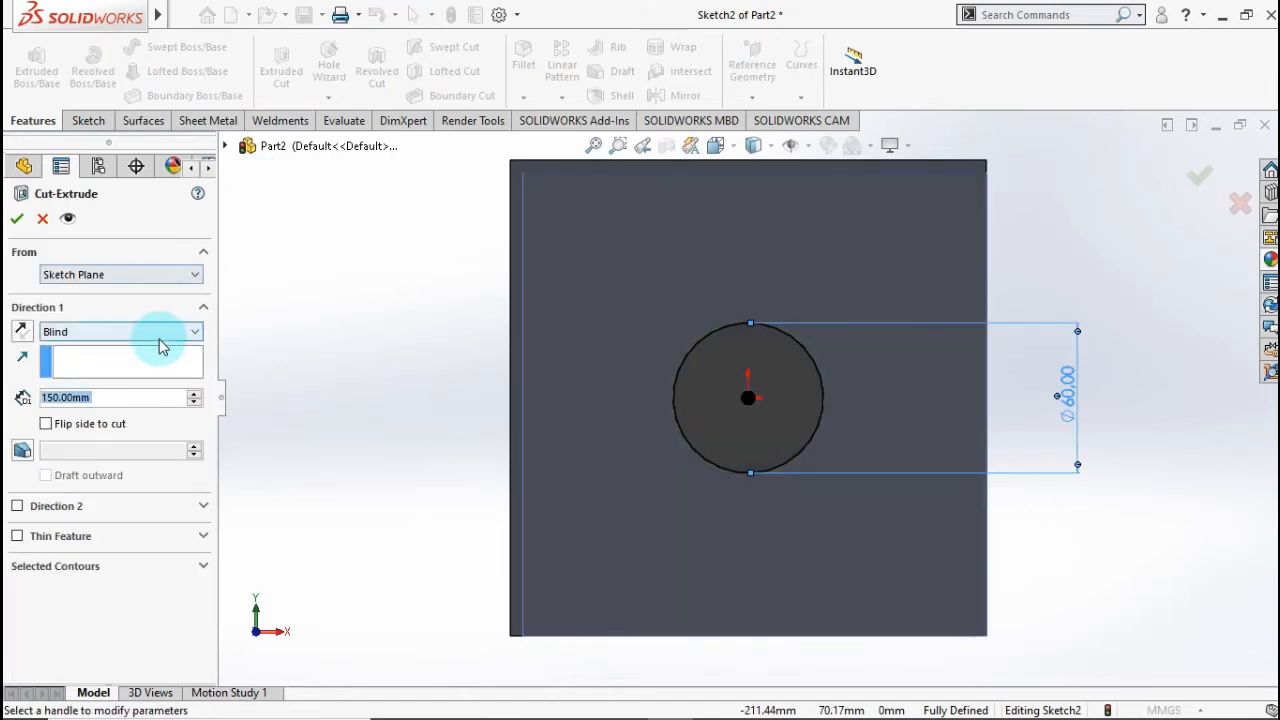
click(148, 362)
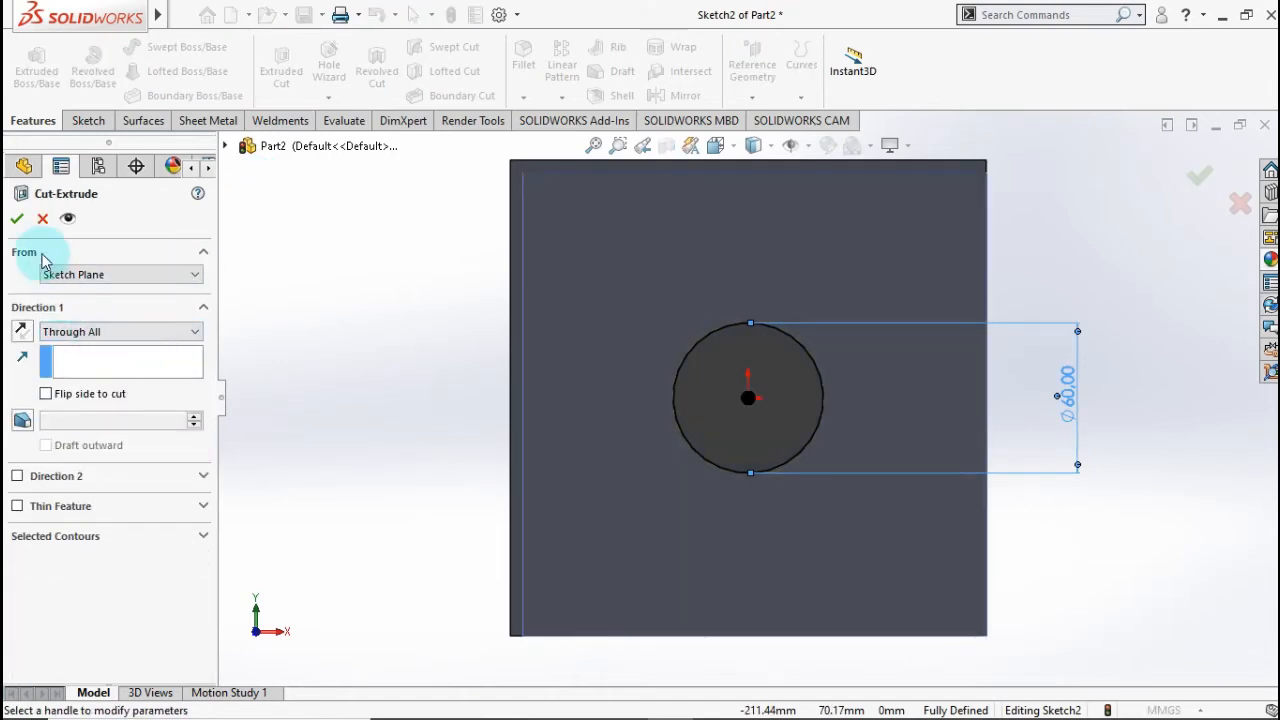
click(20, 218)
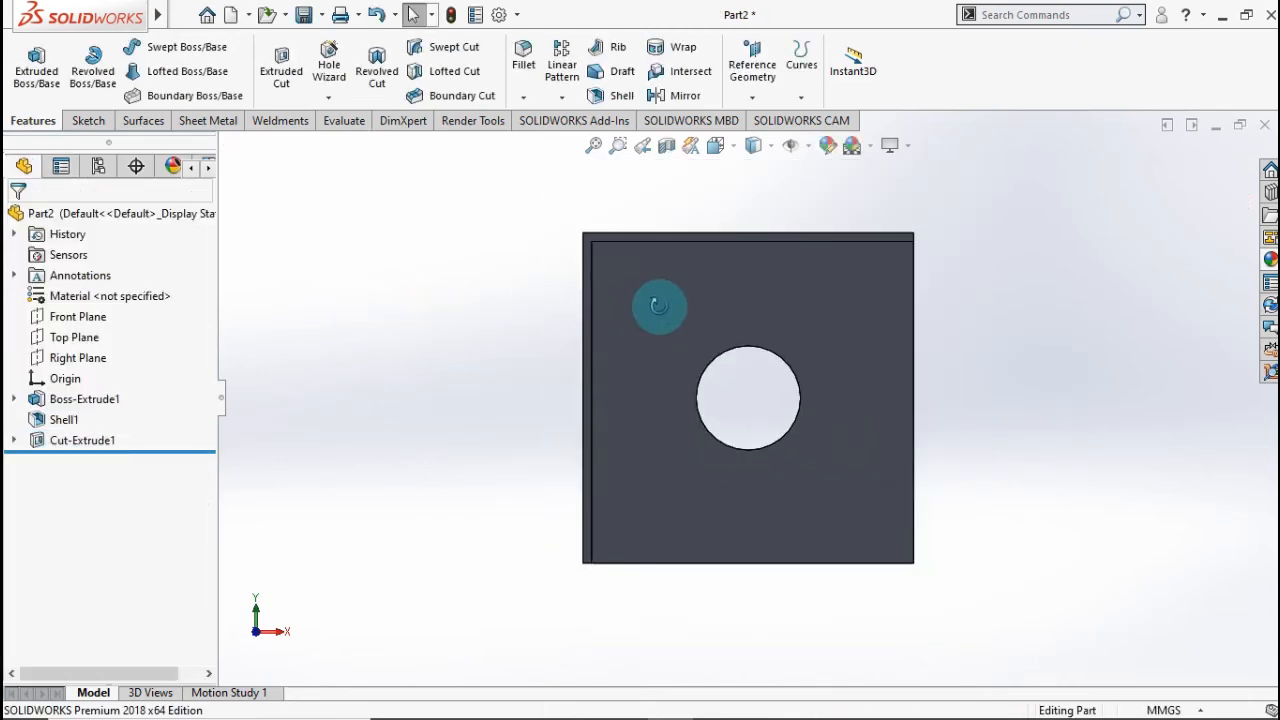
- Sketch a circle about 78 mm in diameter on the outer top face, centered on the origin
middle_drag(659, 306, 608, 478)
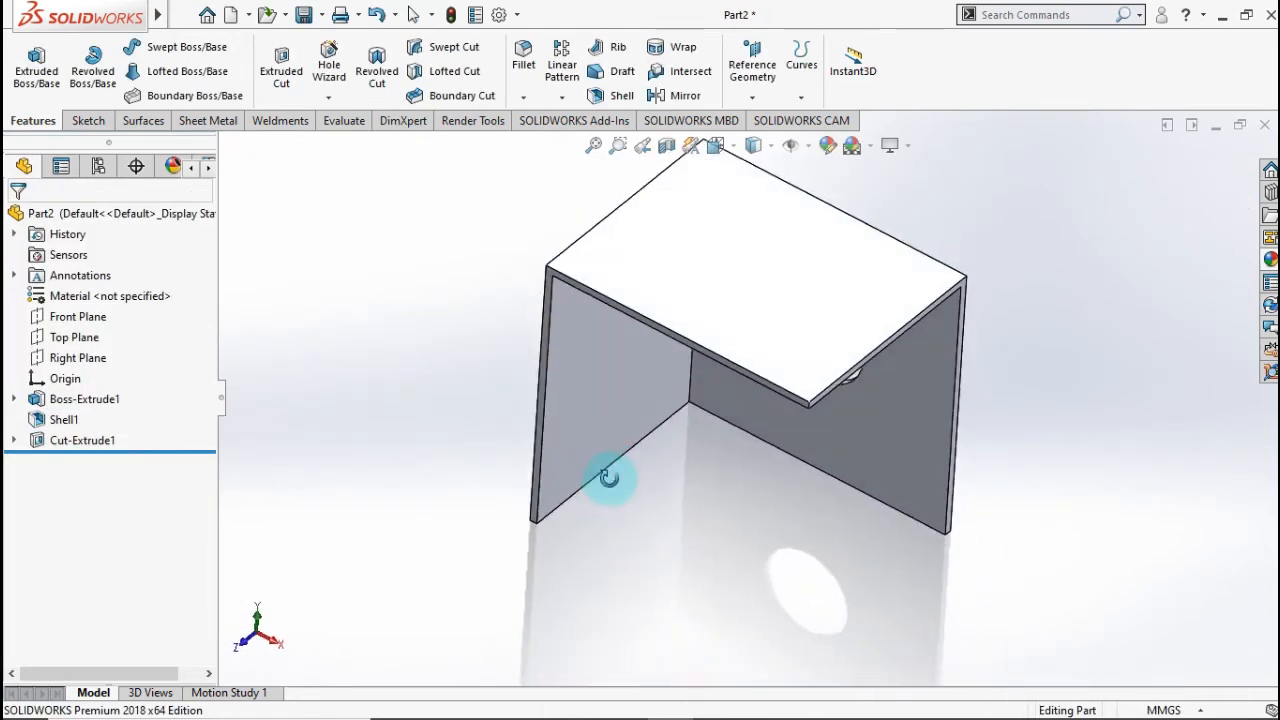
click(741, 322)
click(816, 266)
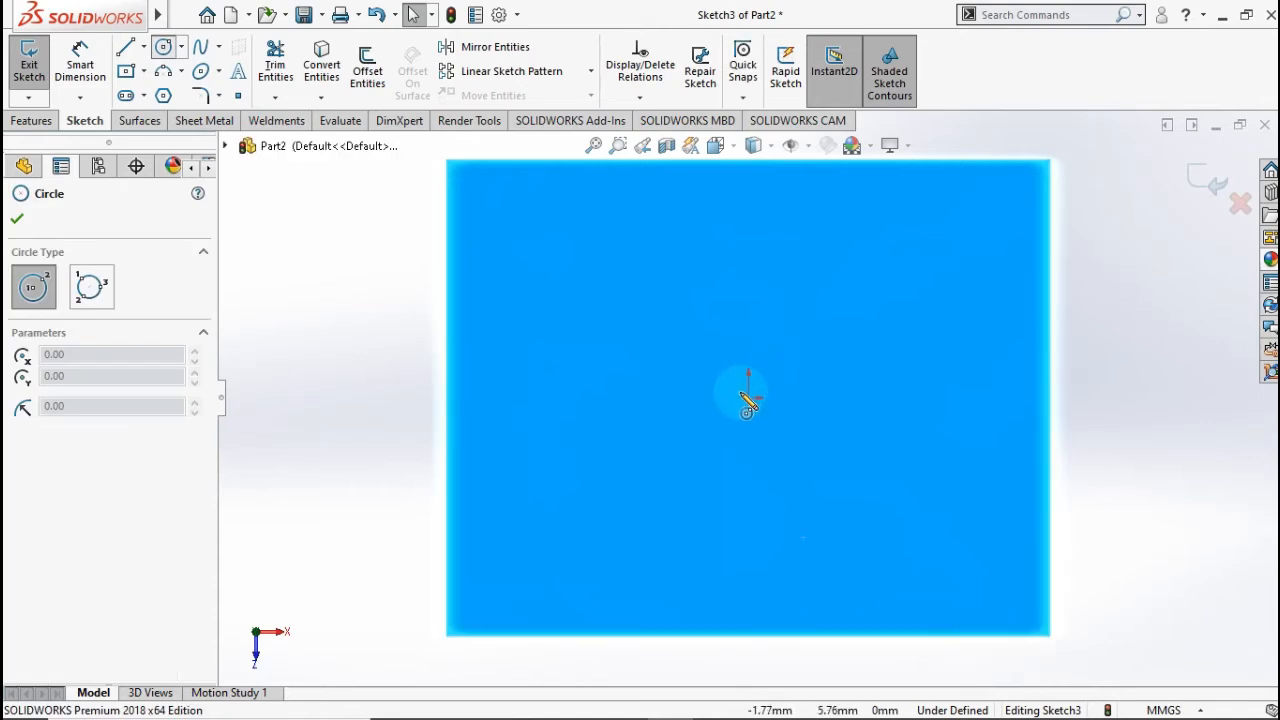
mouse_move(749, 399)
mouse_down()
mouse_move(823, 377)
mouse_move(857, 340)
mouse_up()
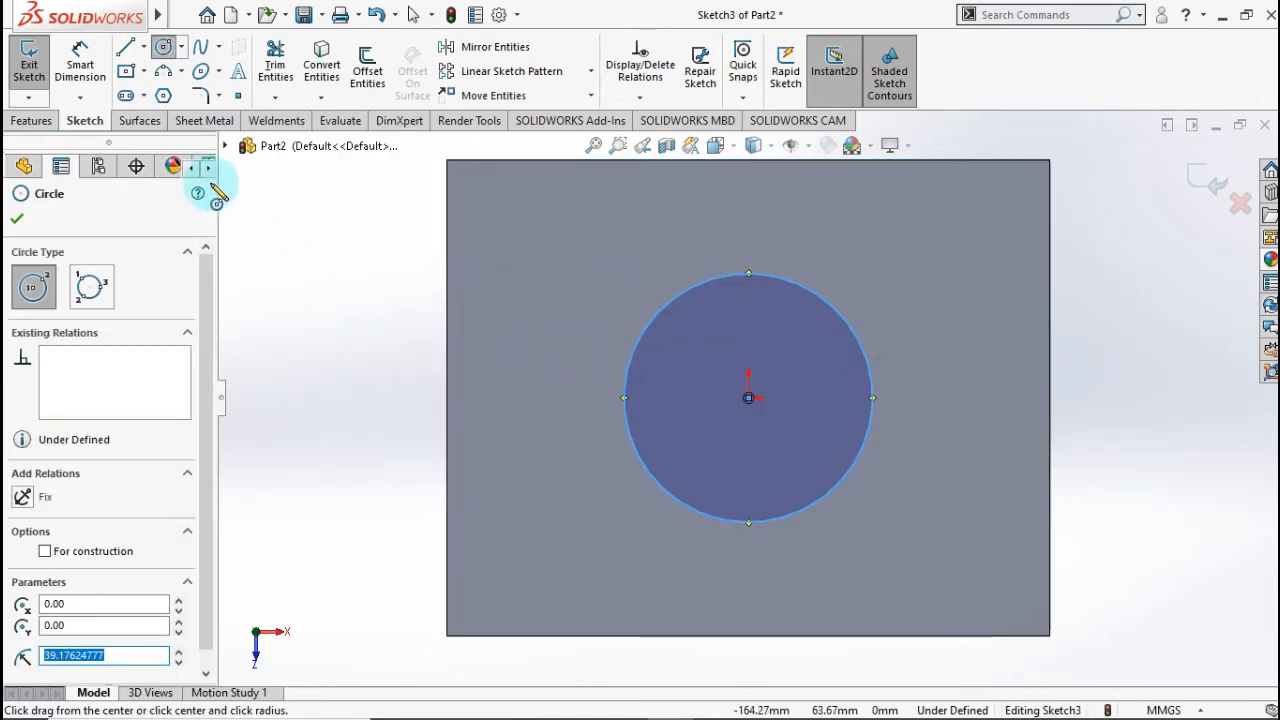
- Dimension the circle on the top face to a diameter of 125 mm
click(80, 62)
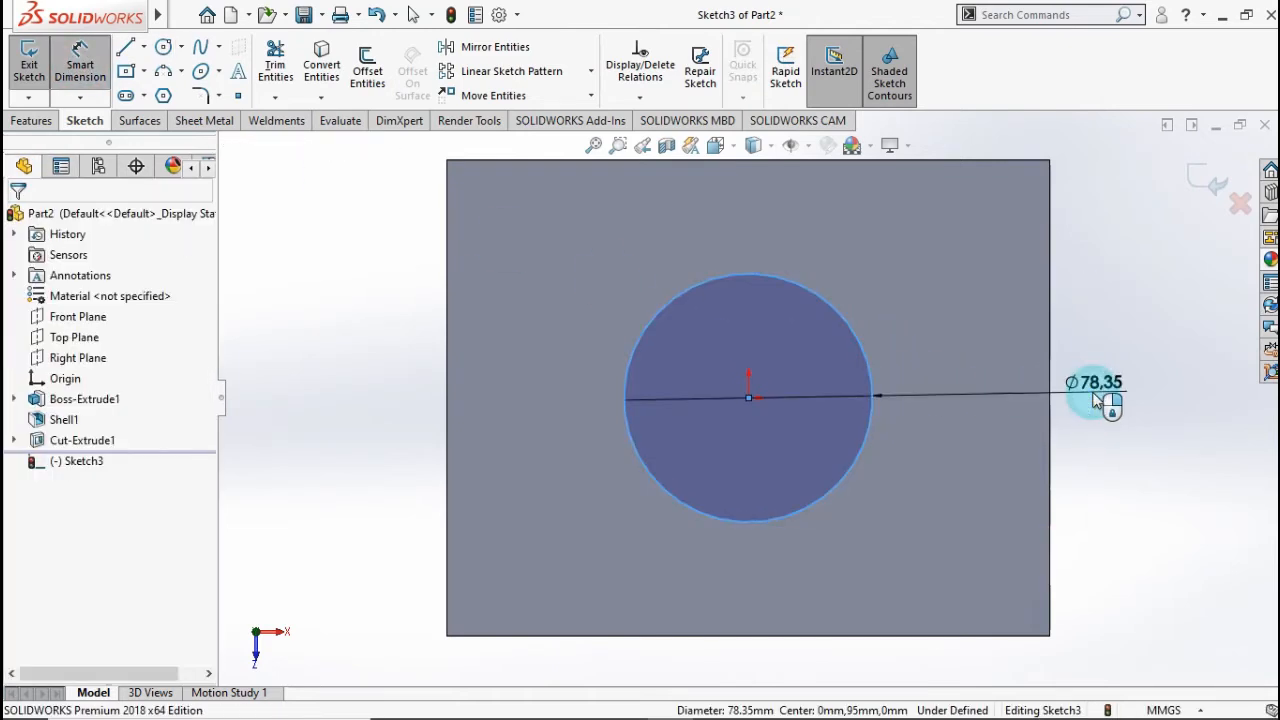
click(1100, 400)
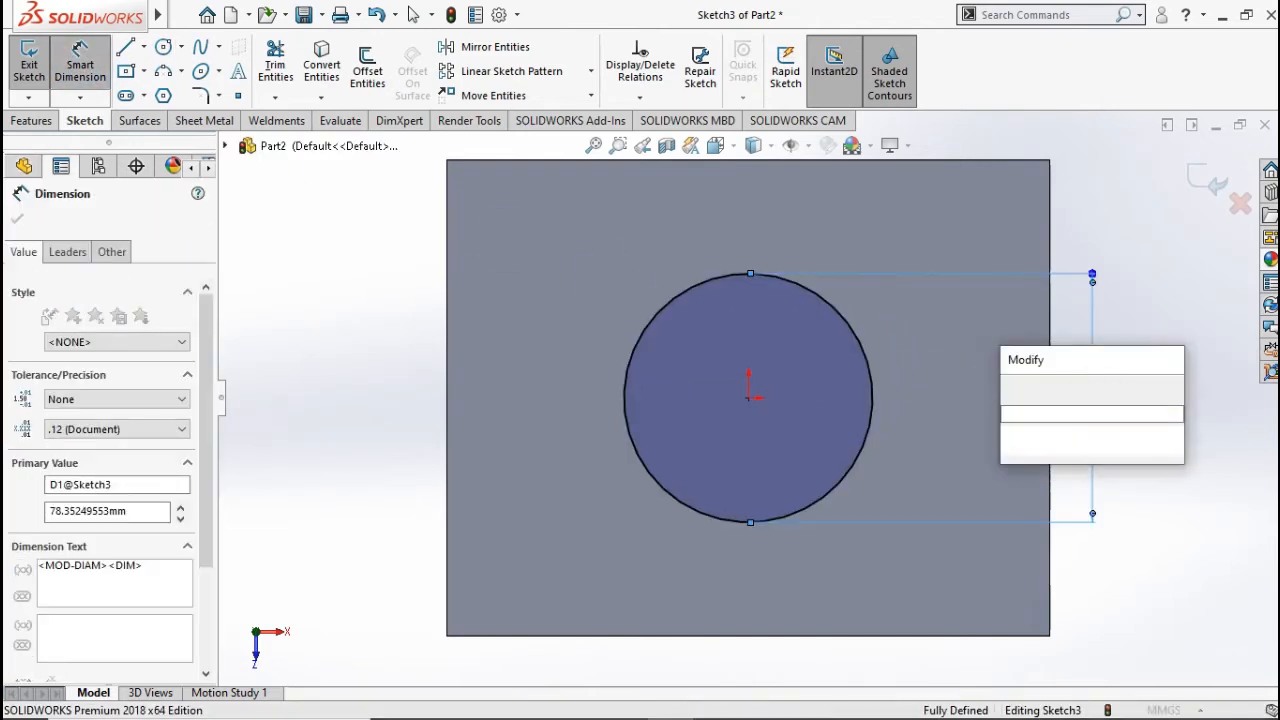
text(125)
click(1012, 389)
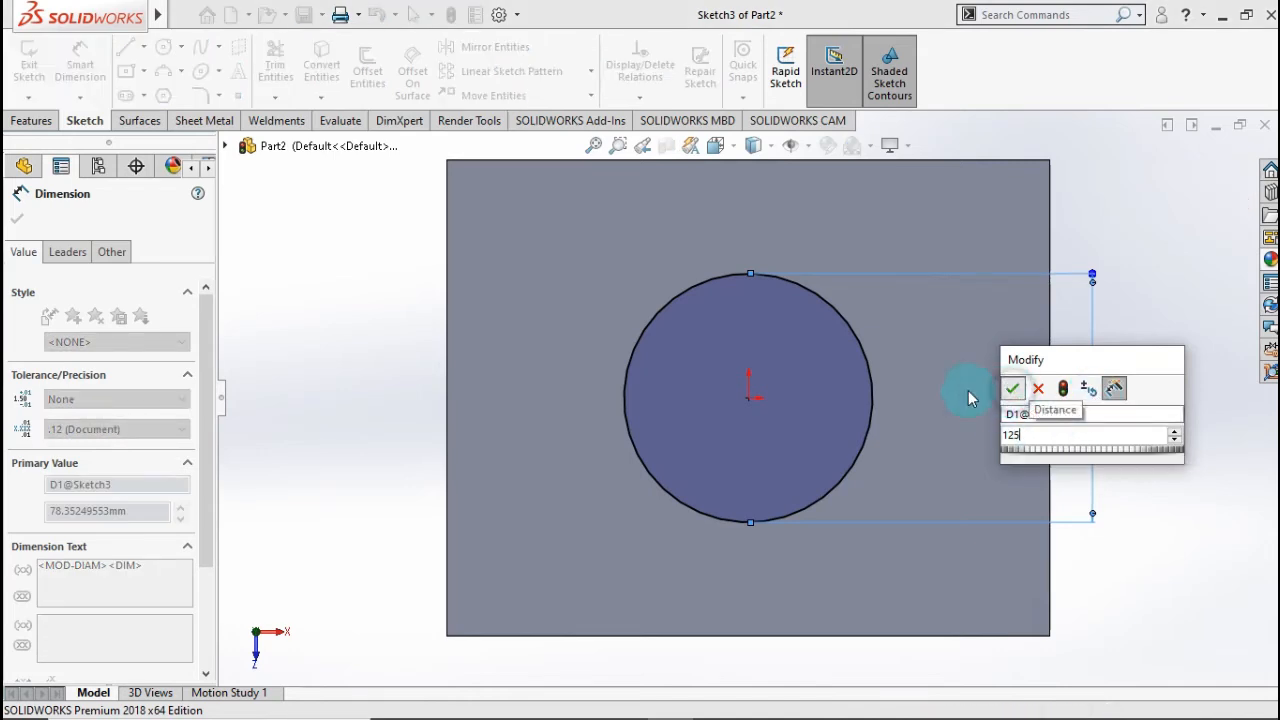
key(f)
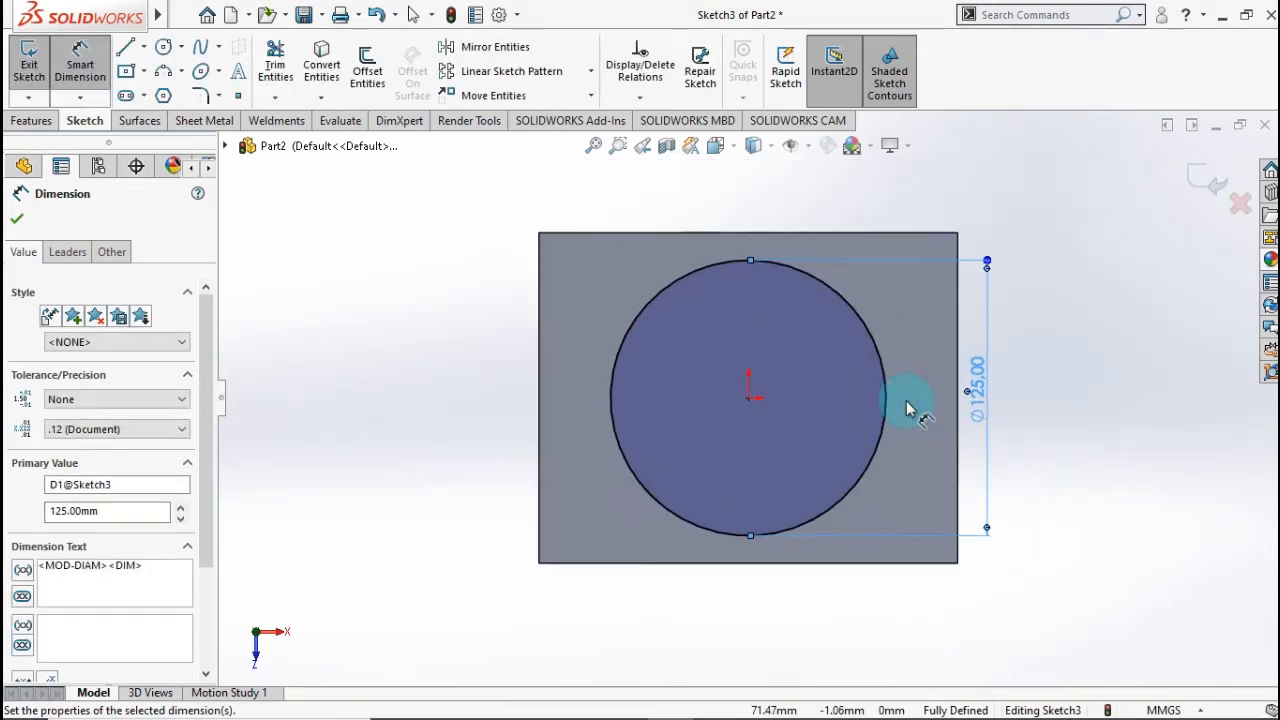
- Cut the 125 mm circle down through the top wall as a Blind extruded cut 150 mm deep
click(28, 120)
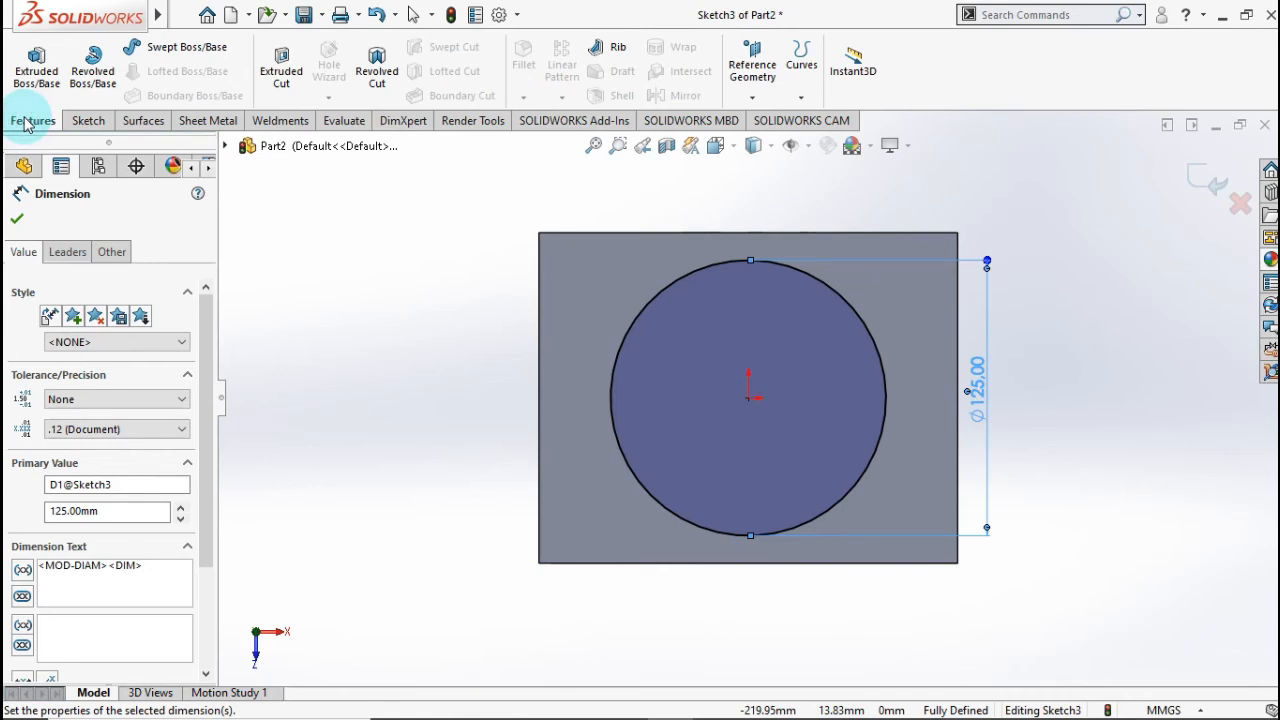
click(280, 60)
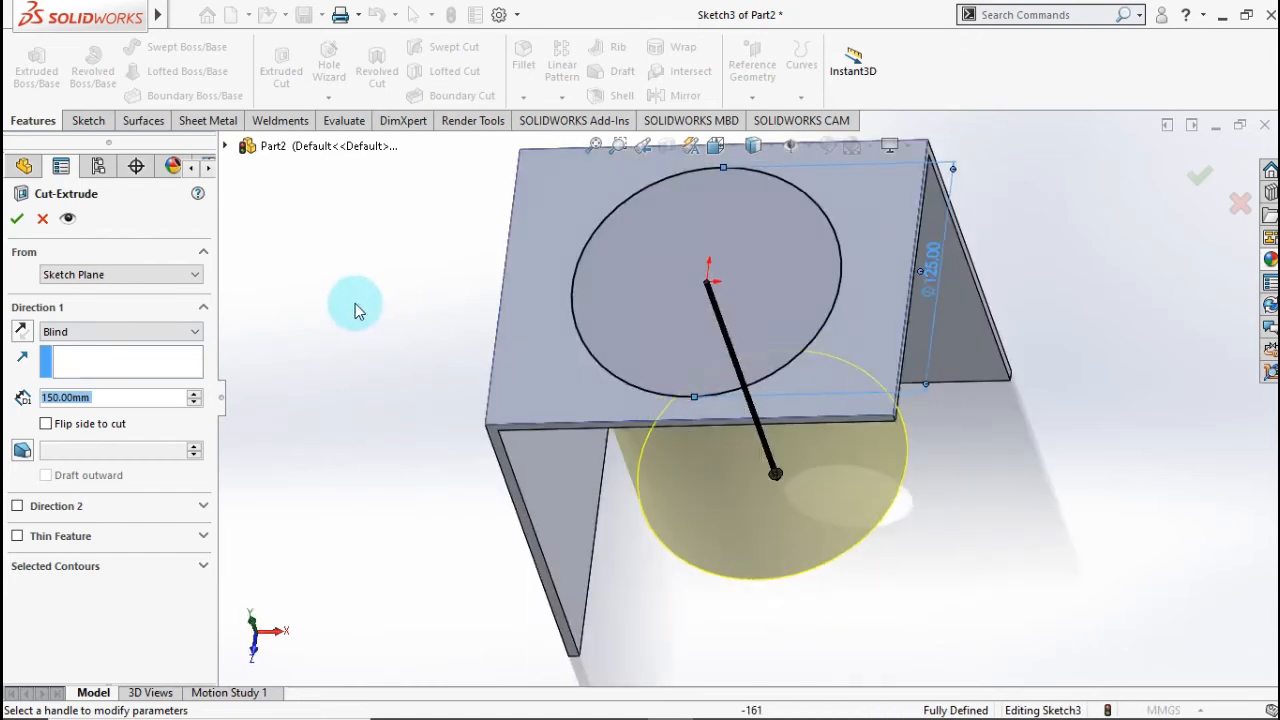
click(17, 218)
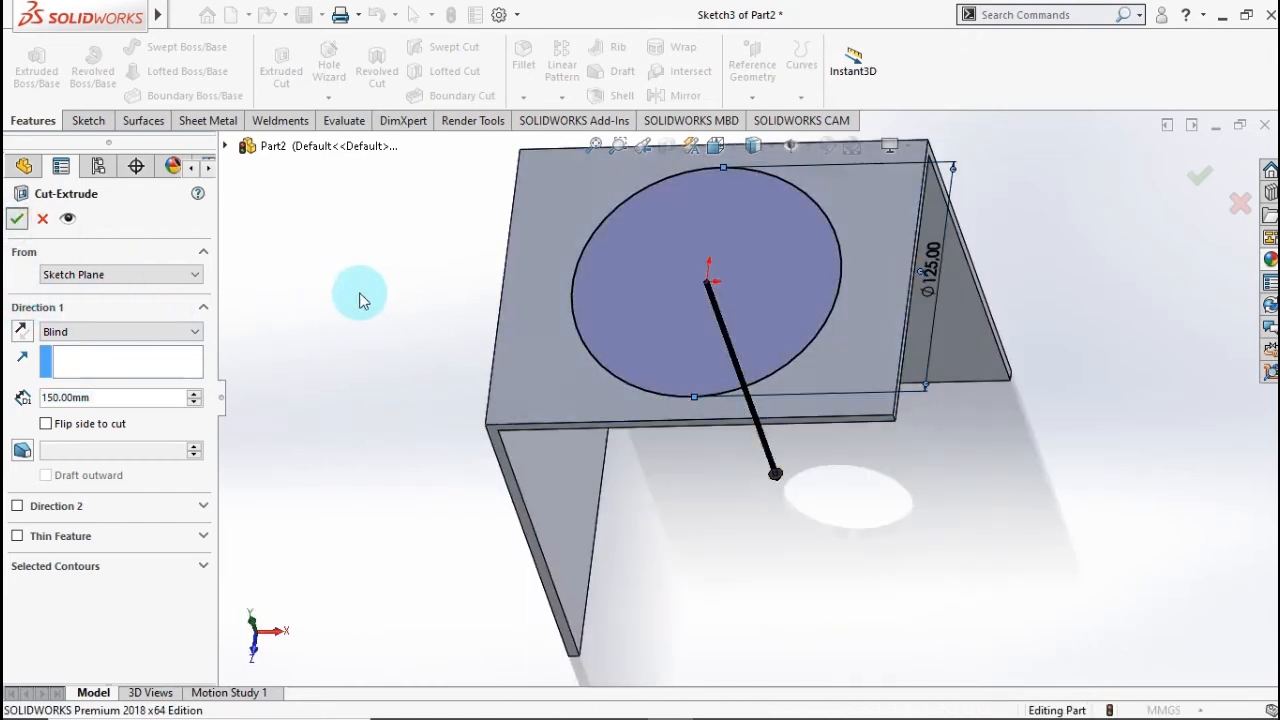
- Start a sketch on the inner face of the left wall and draw a vertical centerline about 83 mm long down from the origin
mouse_move(507, 395)
middle_down()
mouse_move(517, 294)
mouse_move(471, 286)
mouse_move(463, 314)
mouse_move(401, 279)
mouse_move(620, 457)
middle_up()
click(640, 449)
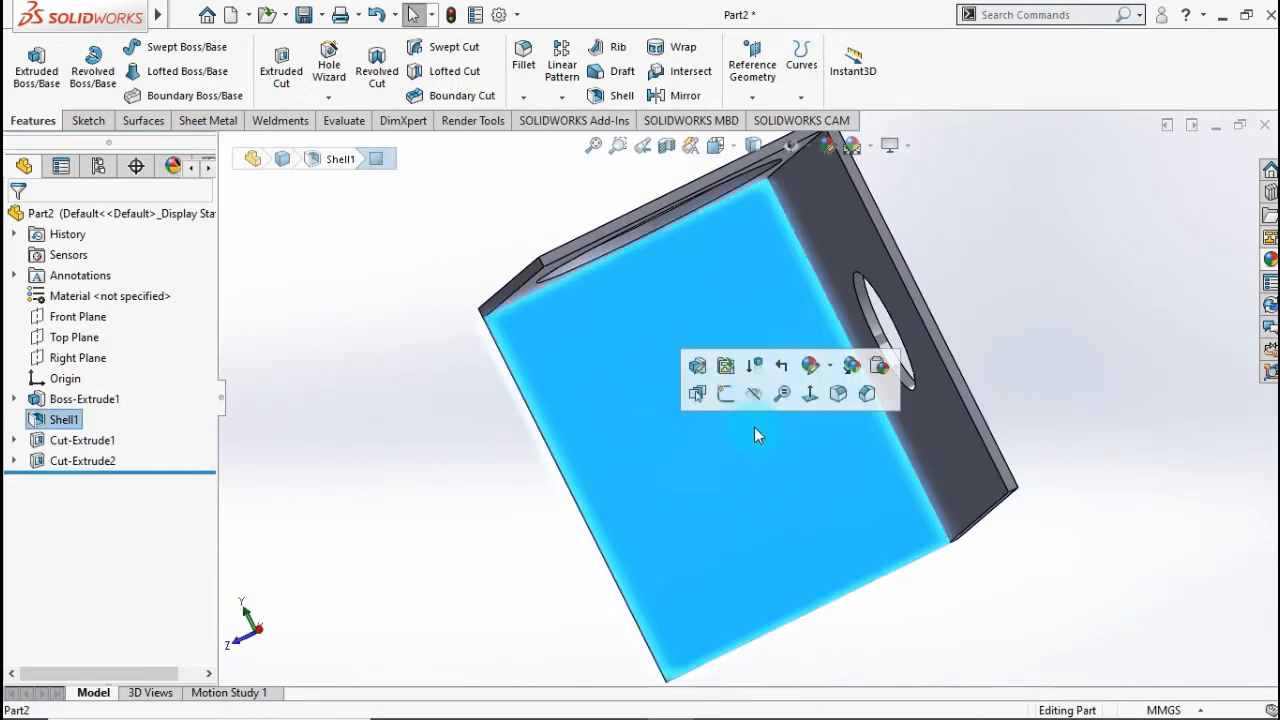
click(725, 394)
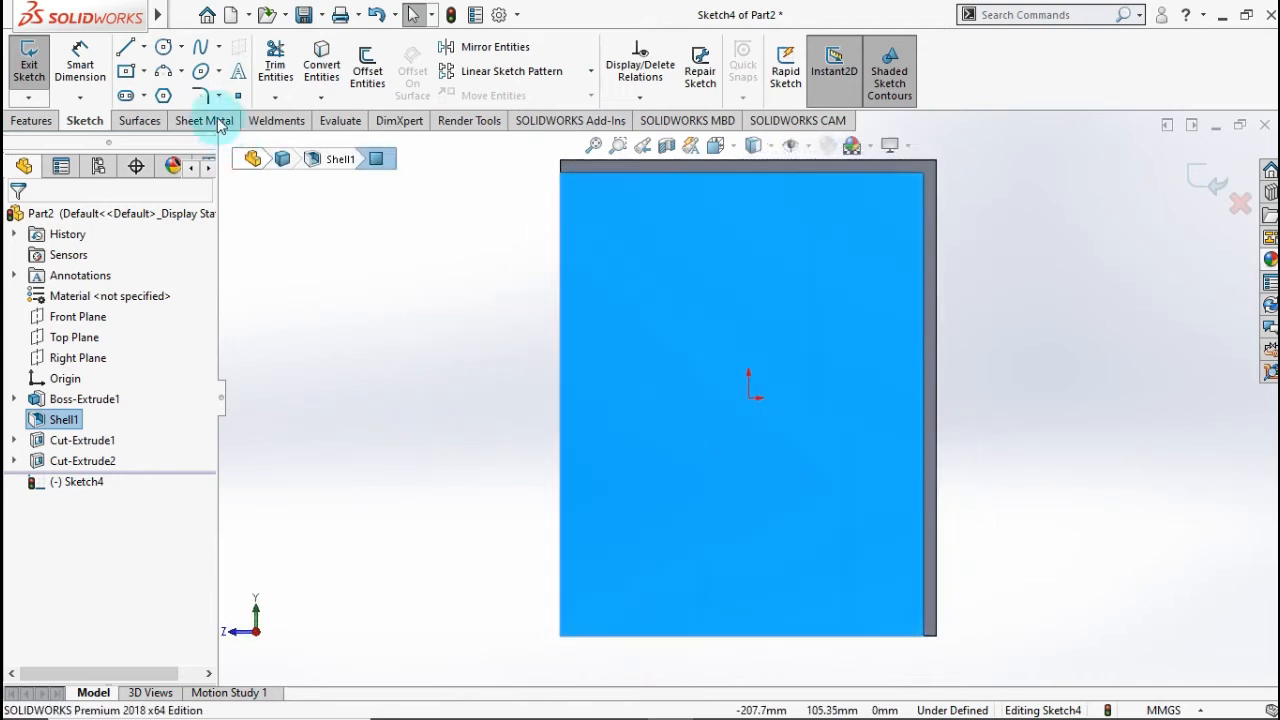
click(145, 48)
click(170, 91)
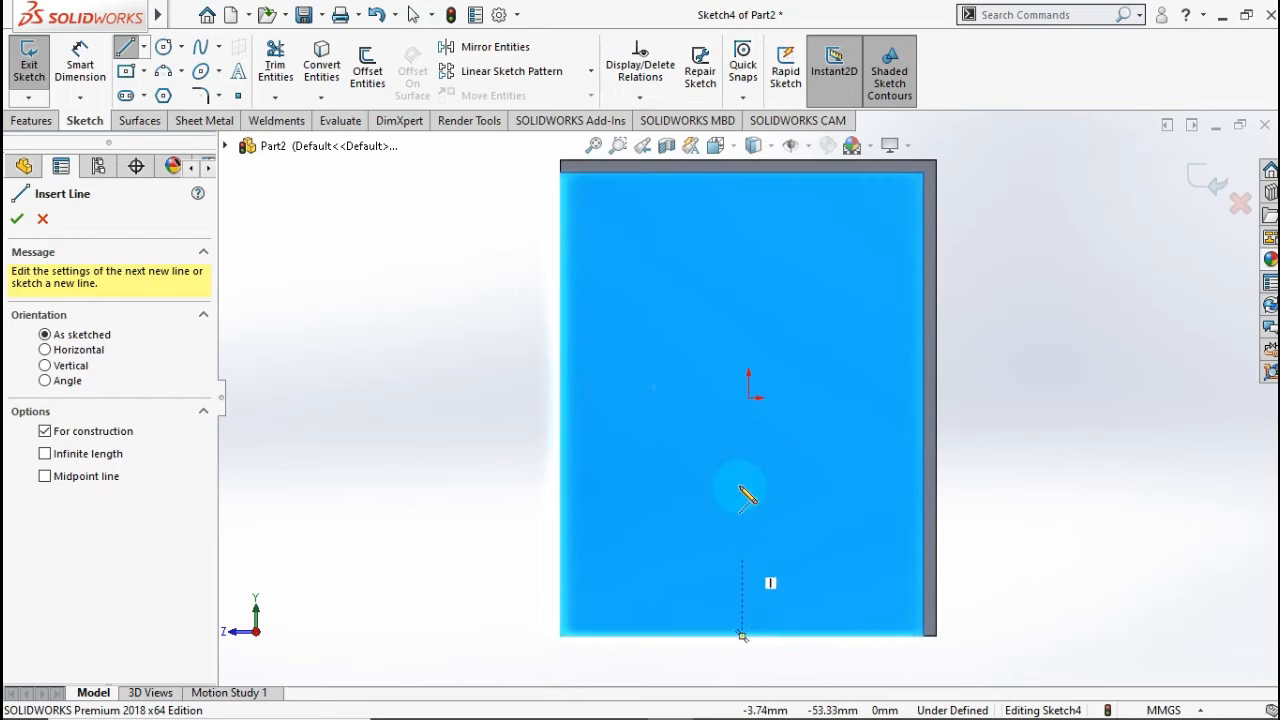
click(749, 398)
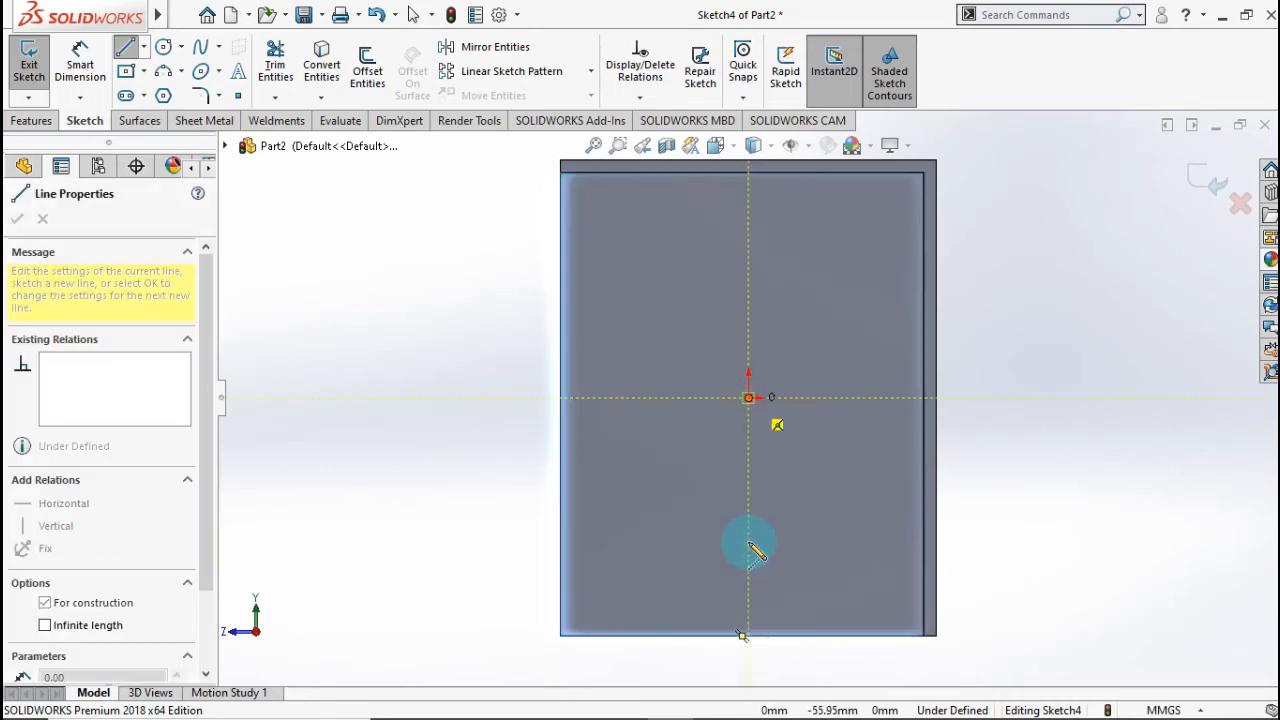
click(749, 605)
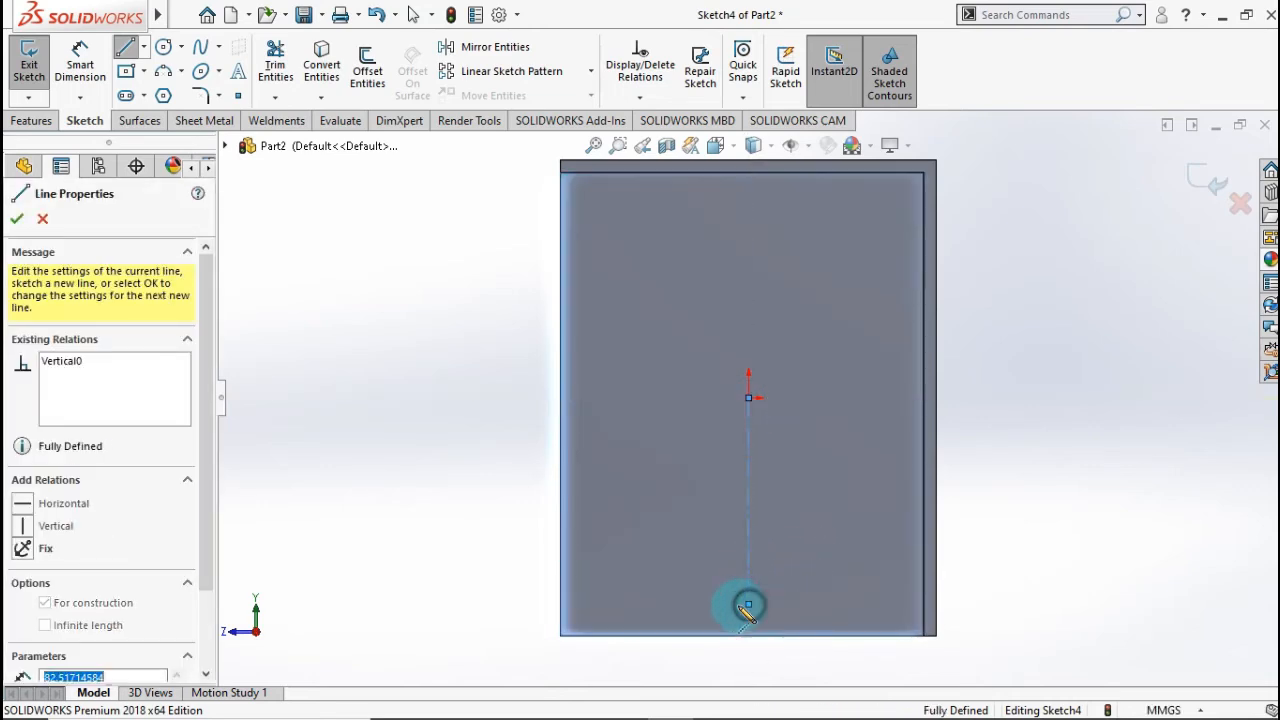
double_click(454, 605)
- Sketch a circle about 16 mm in diameter near the wall's bottom edge, on the front side of the centerline
scroll(809, 577, down, 2)
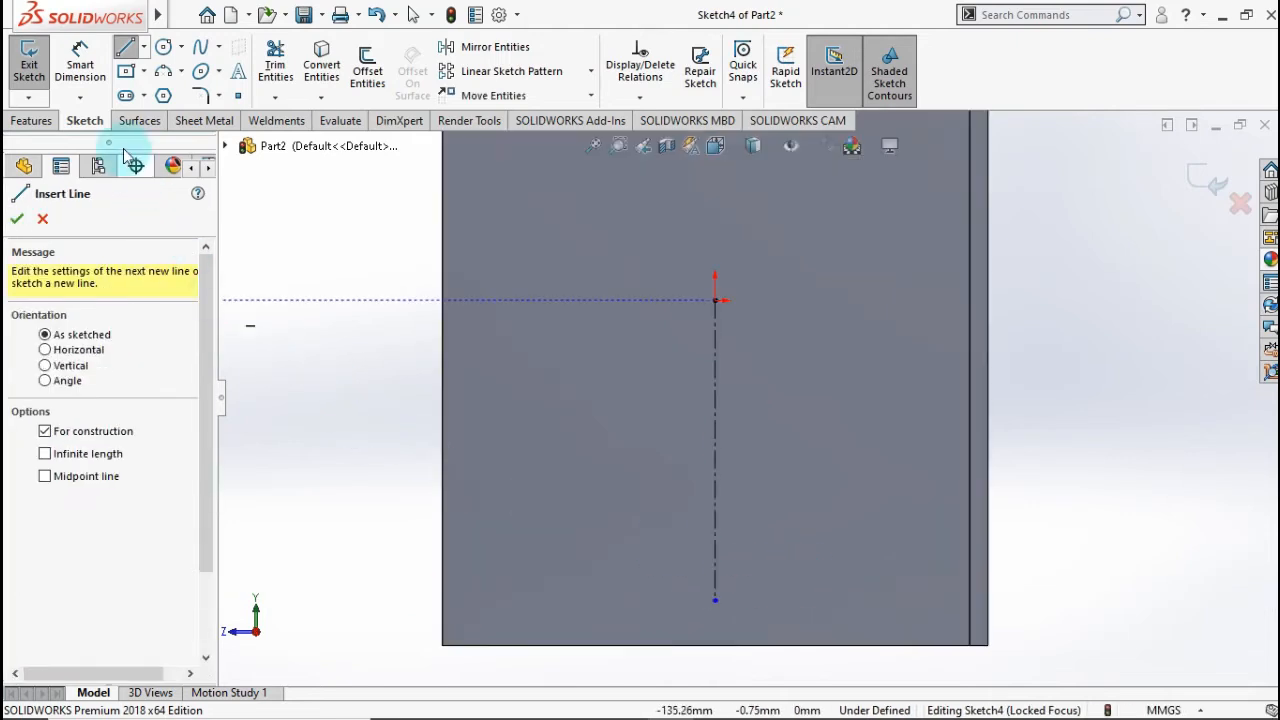
click(160, 48)
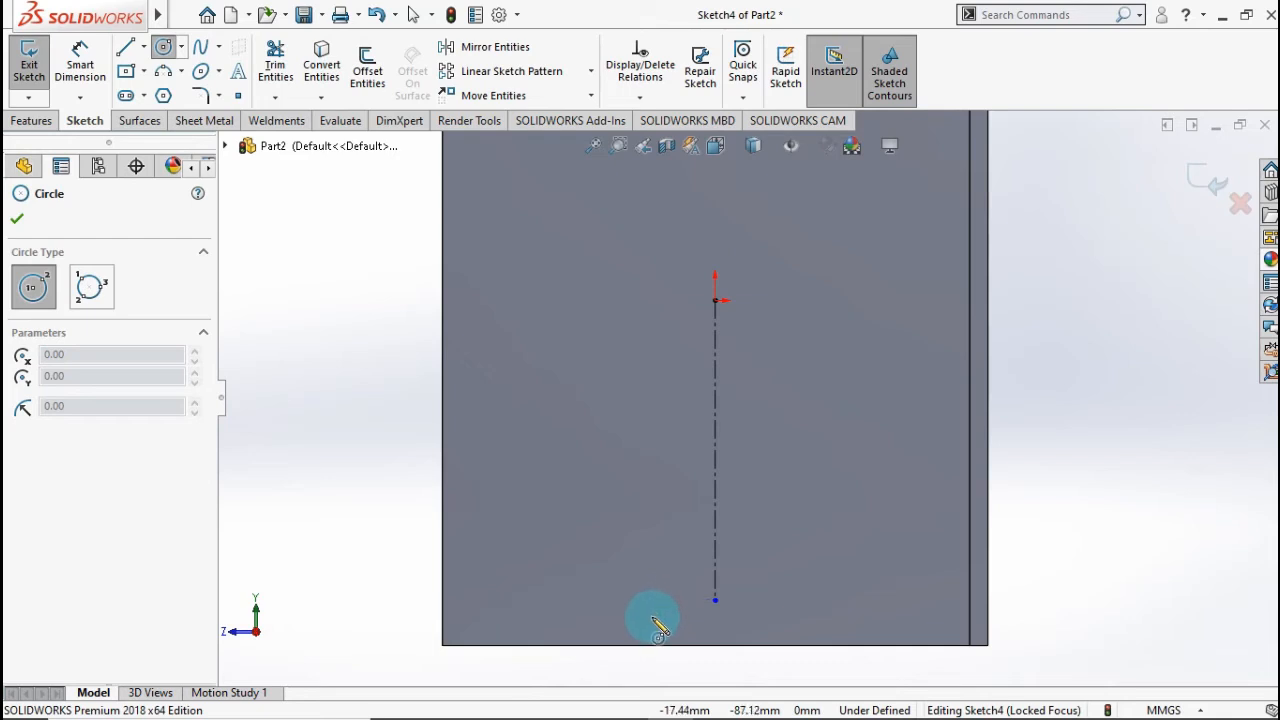
drag(652, 618, 670, 594)
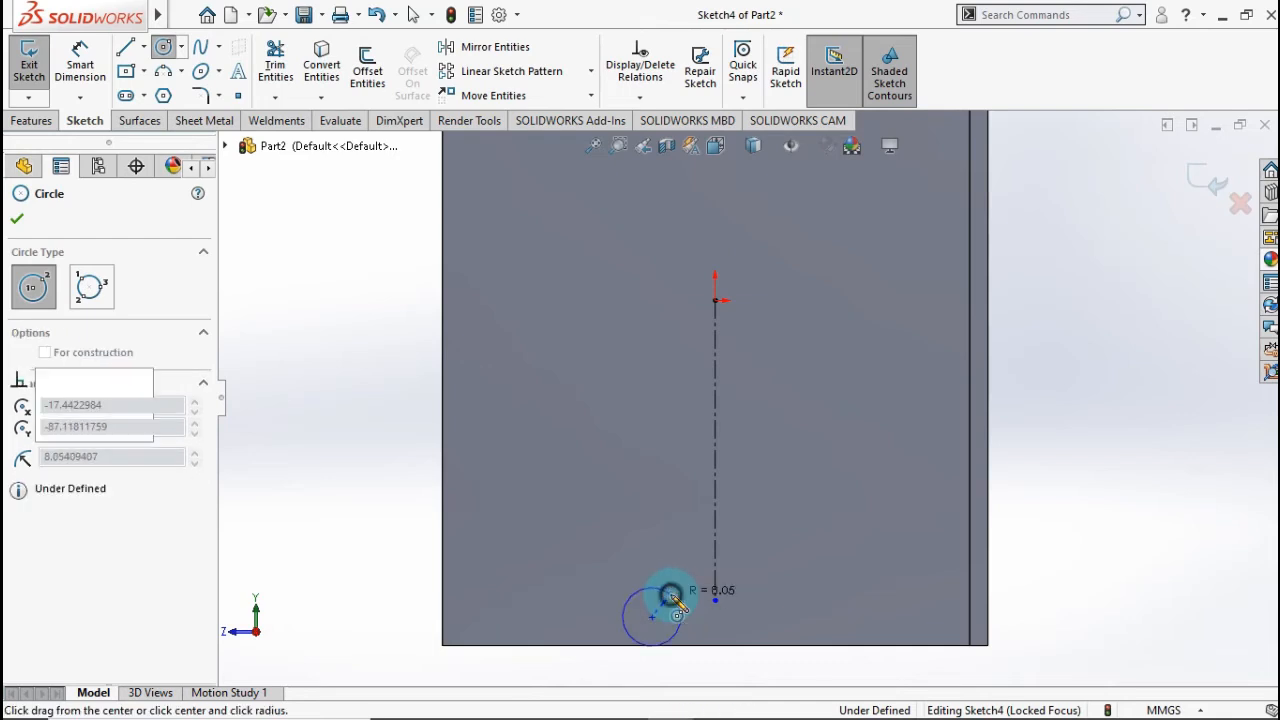
- Dimension the small circle beside the centerline to a diameter of 12 mm
click(68, 62)
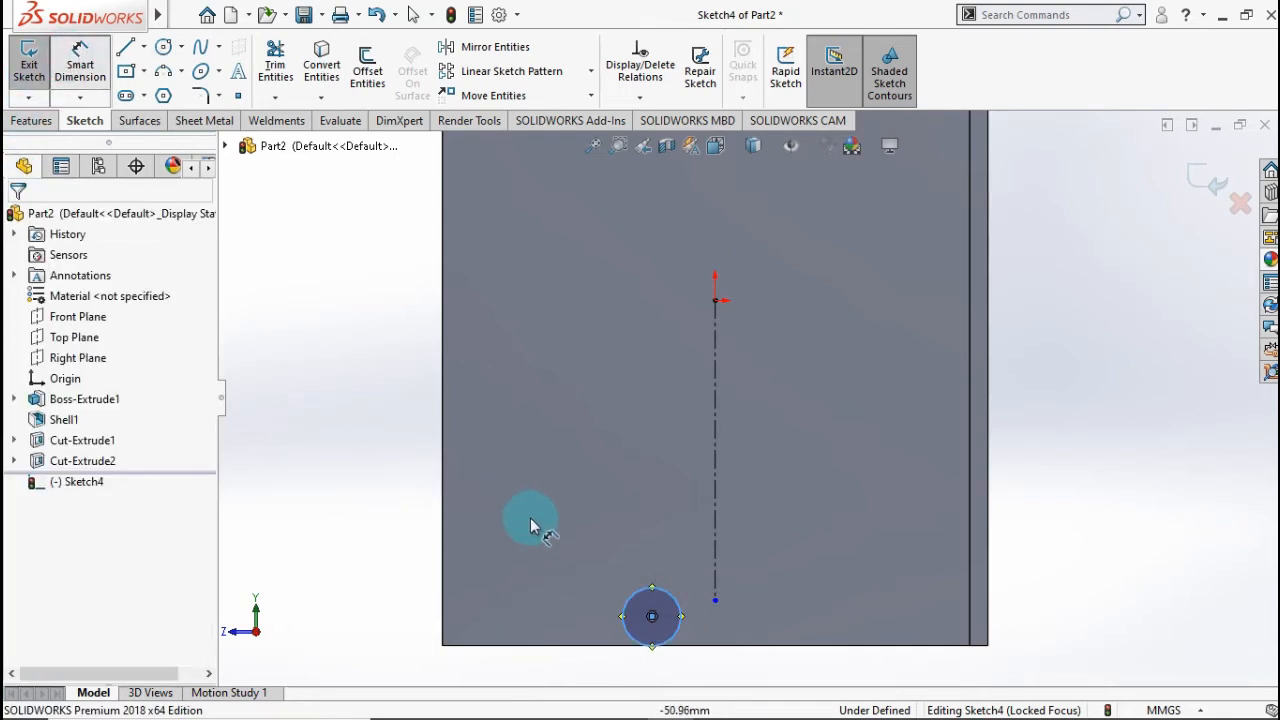
click(601, 600)
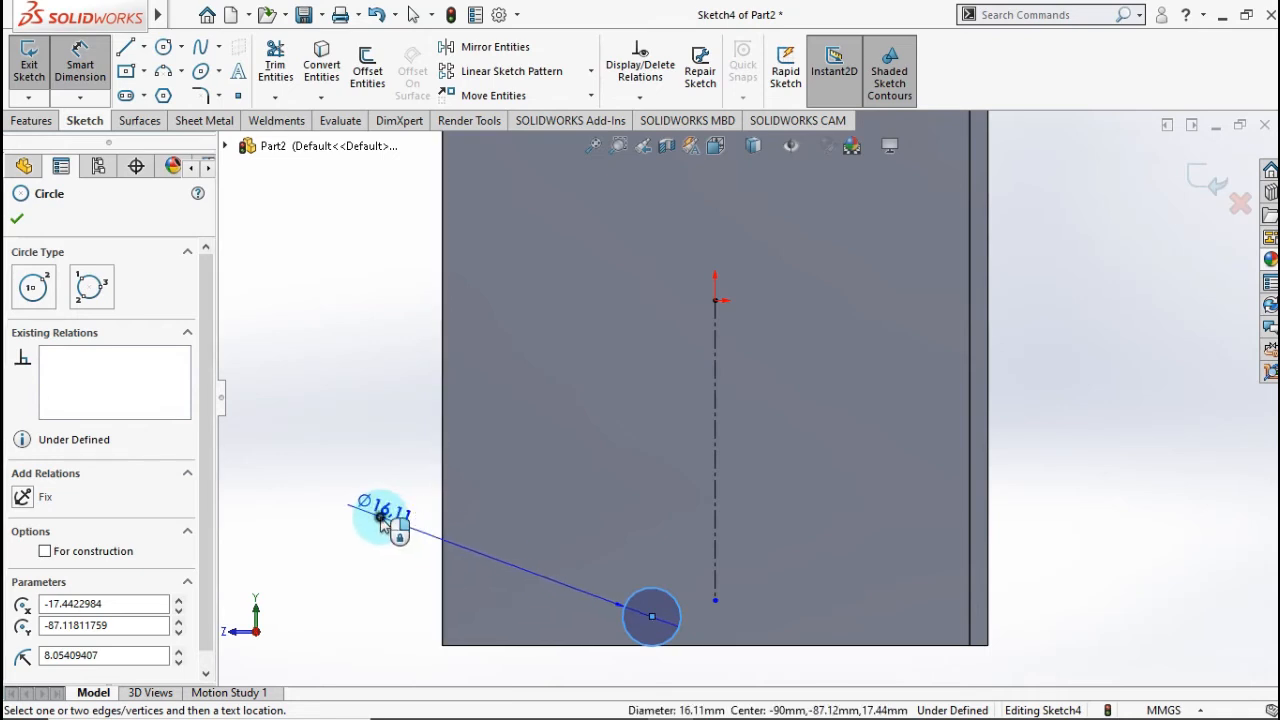
click(383, 525)
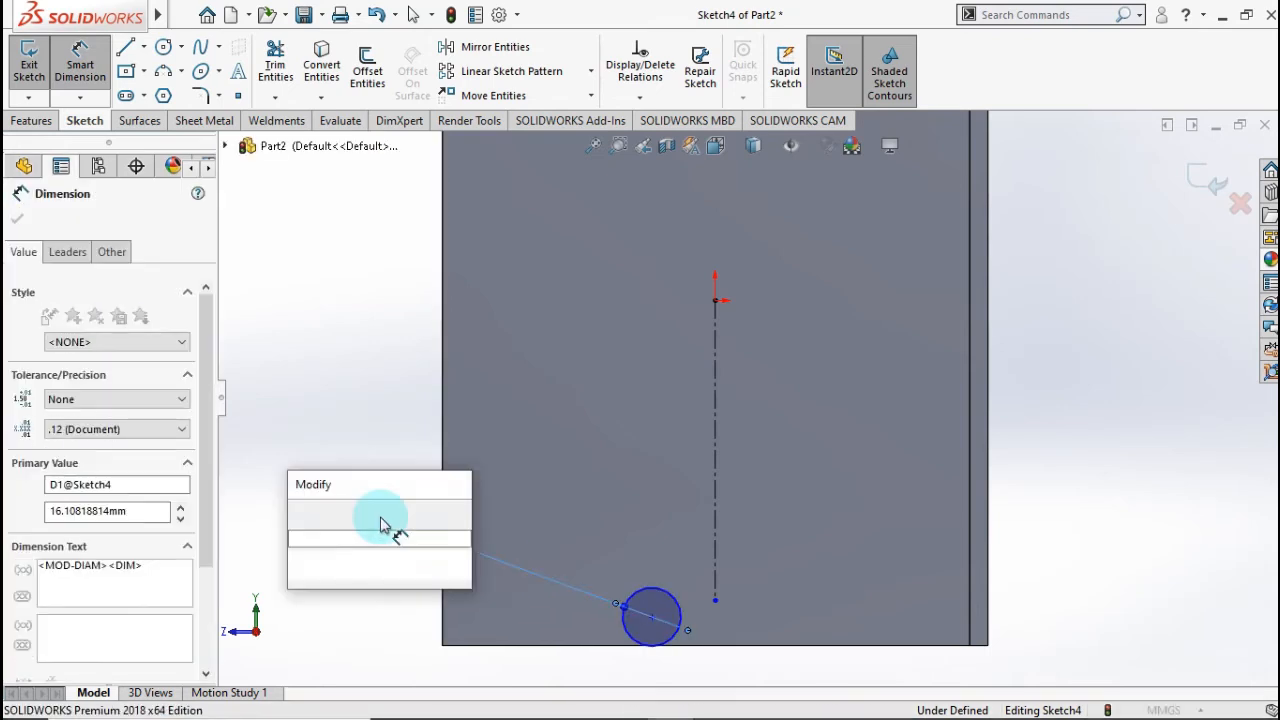
text(12)
click(300, 514)
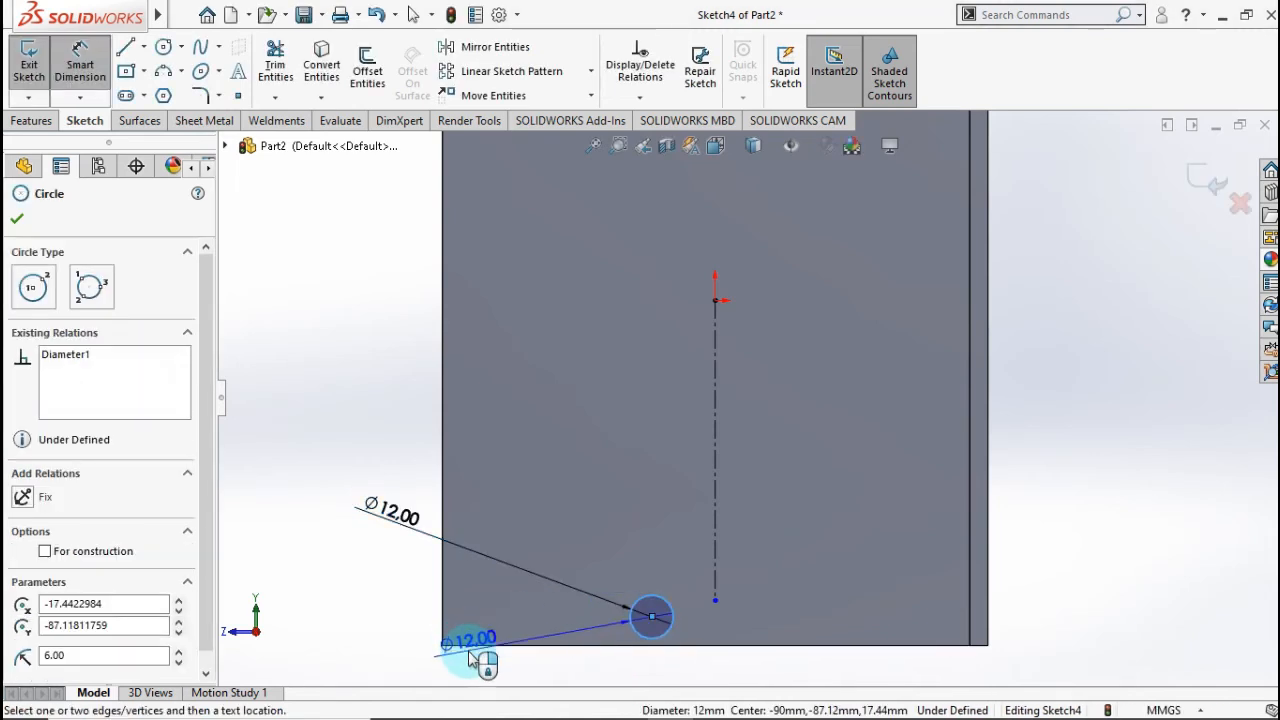
- Dimension the small circle's center 13 mm above the wall's bottom edge
click(470, 647)
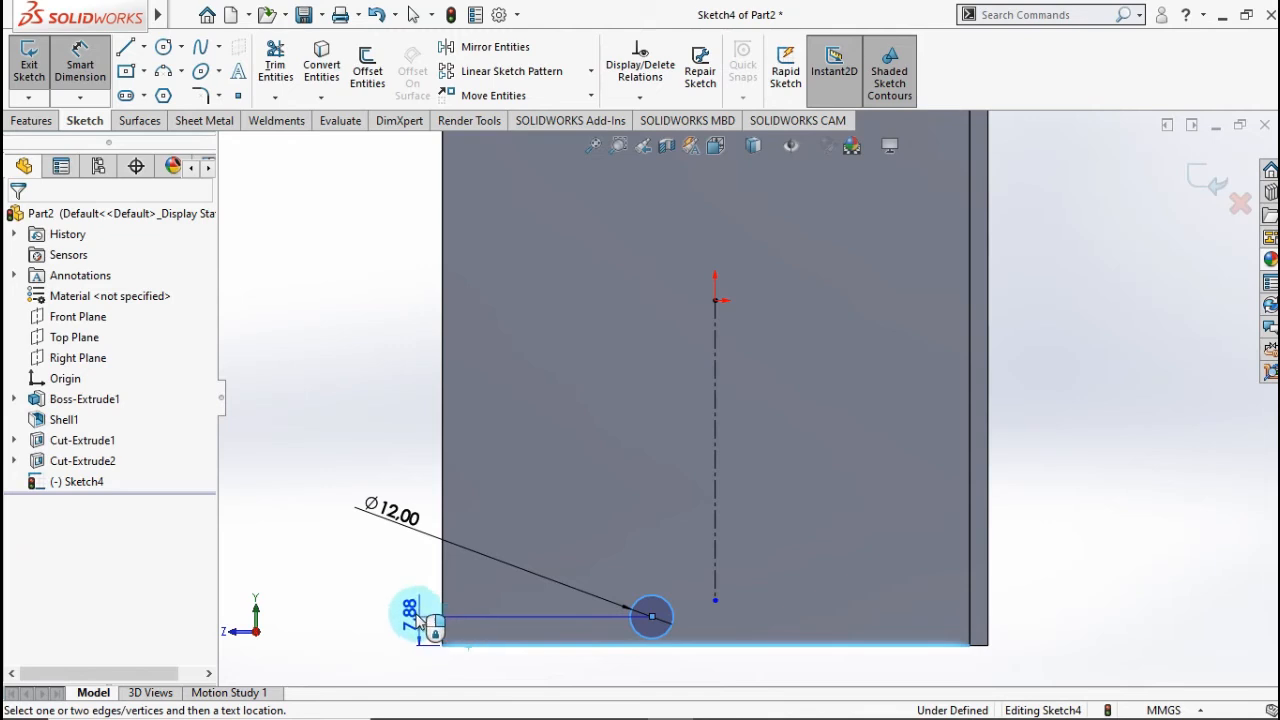
click(367, 603)
text(13)
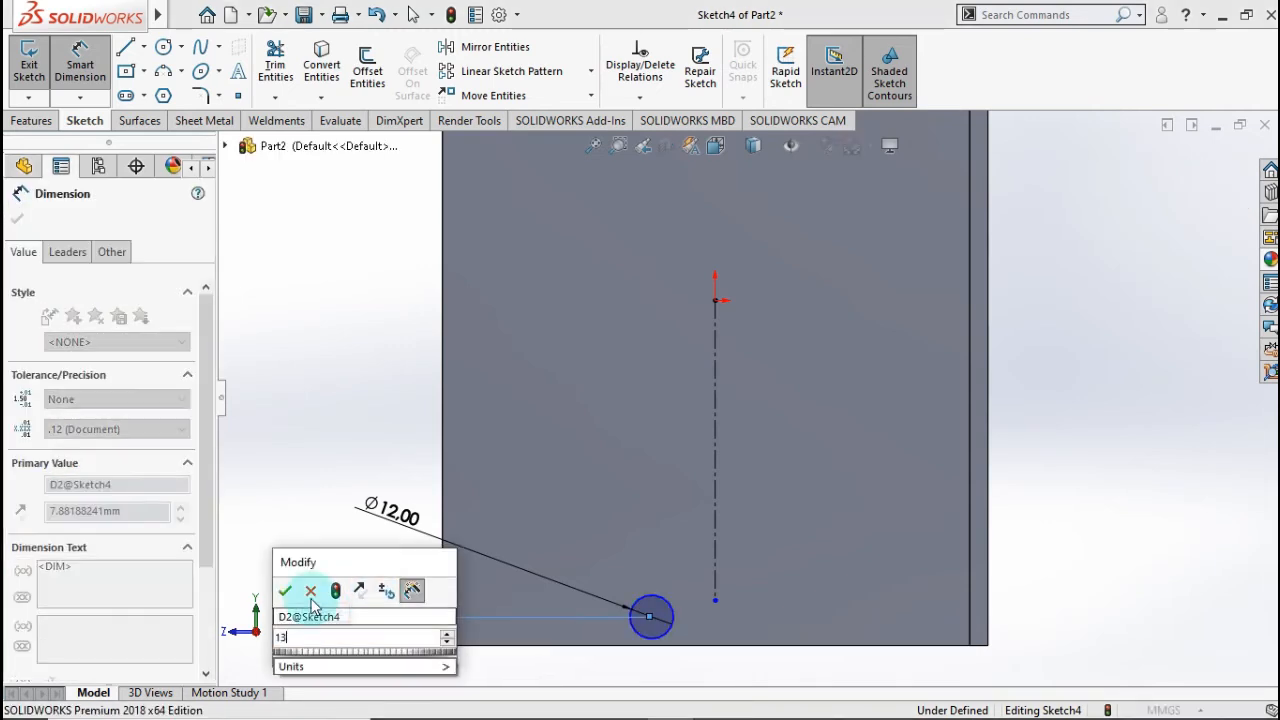
click(290, 590)
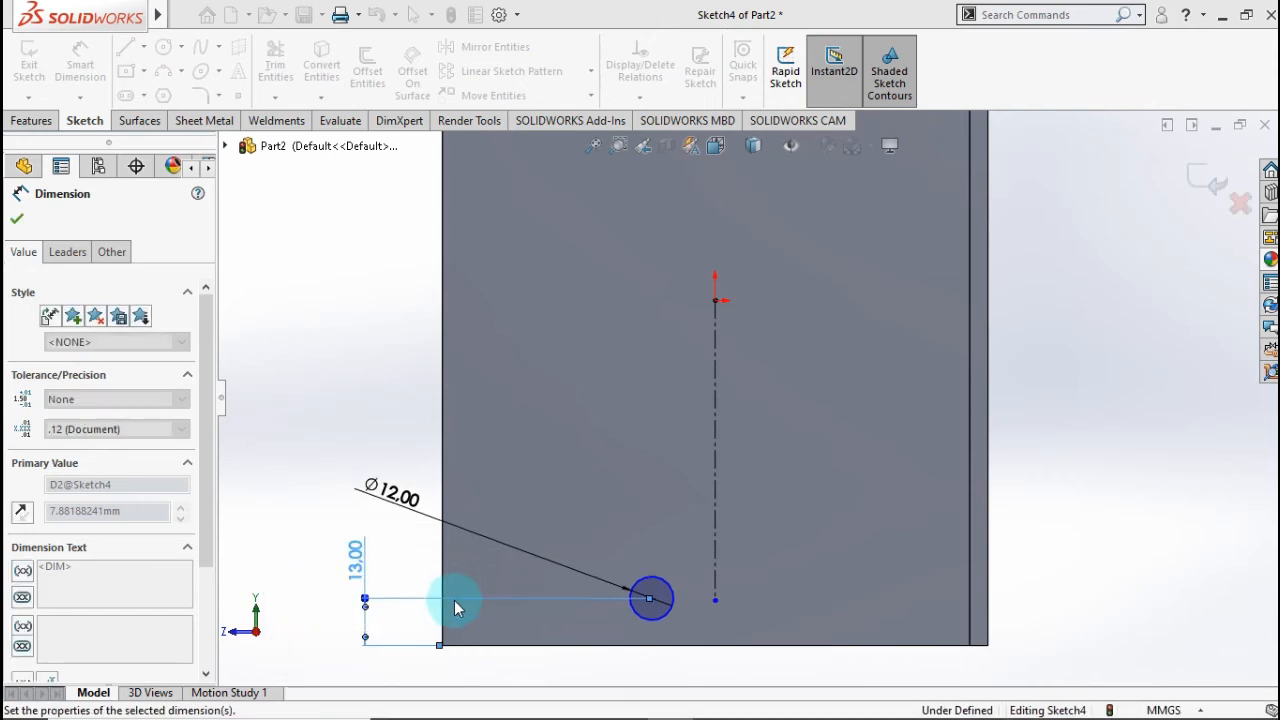
- Dimension the small circle's center 15 mm from the vertical centerline
click(672, 597)
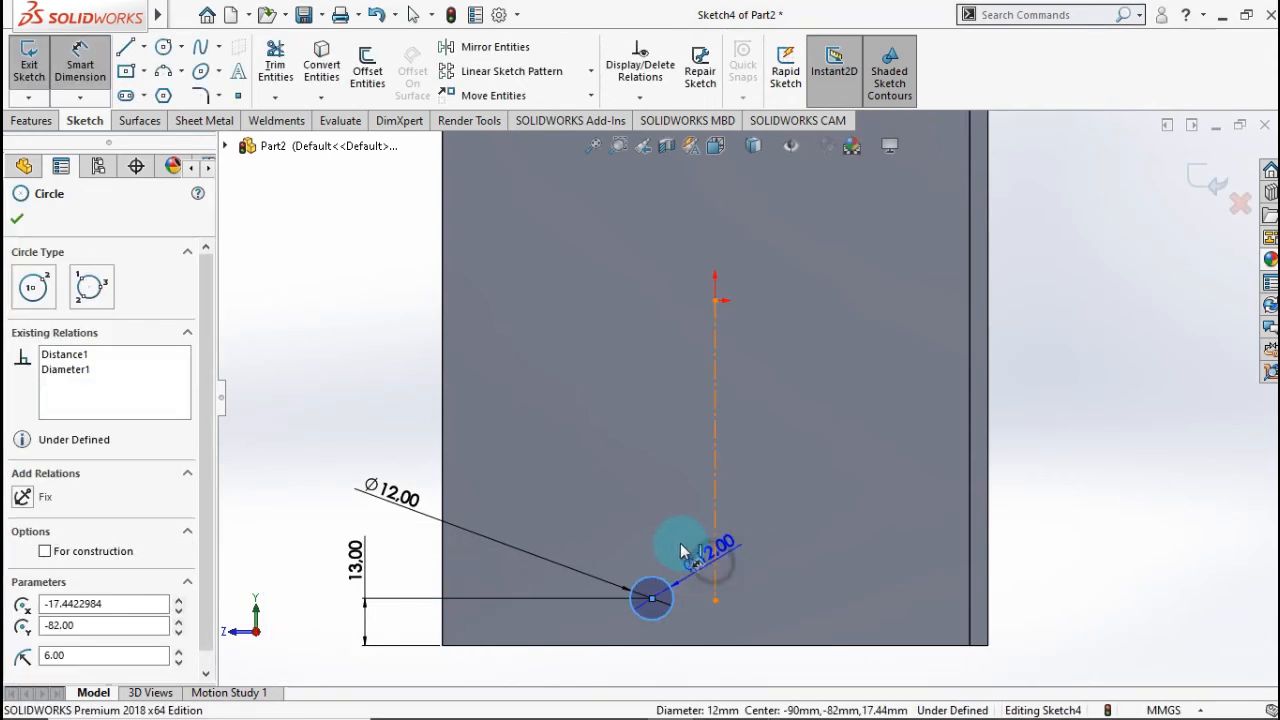
click(680, 549)
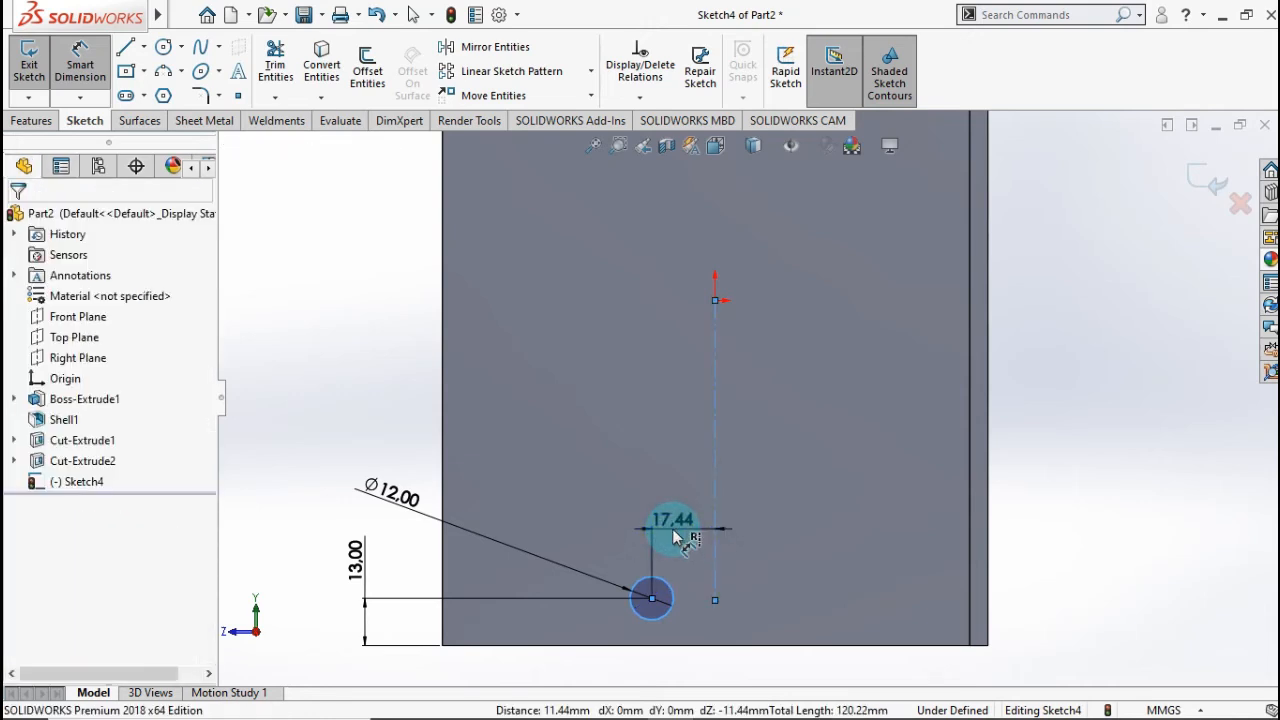
click(672, 530)
text(15)
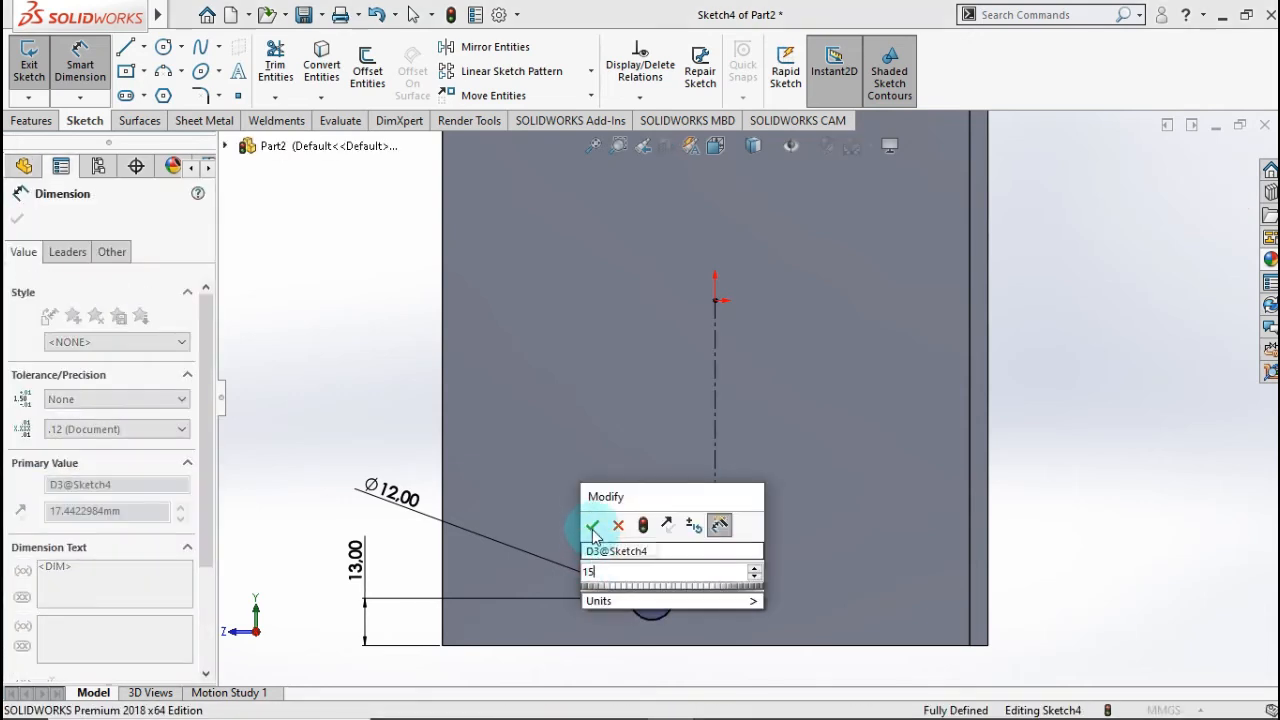
click(593, 526)
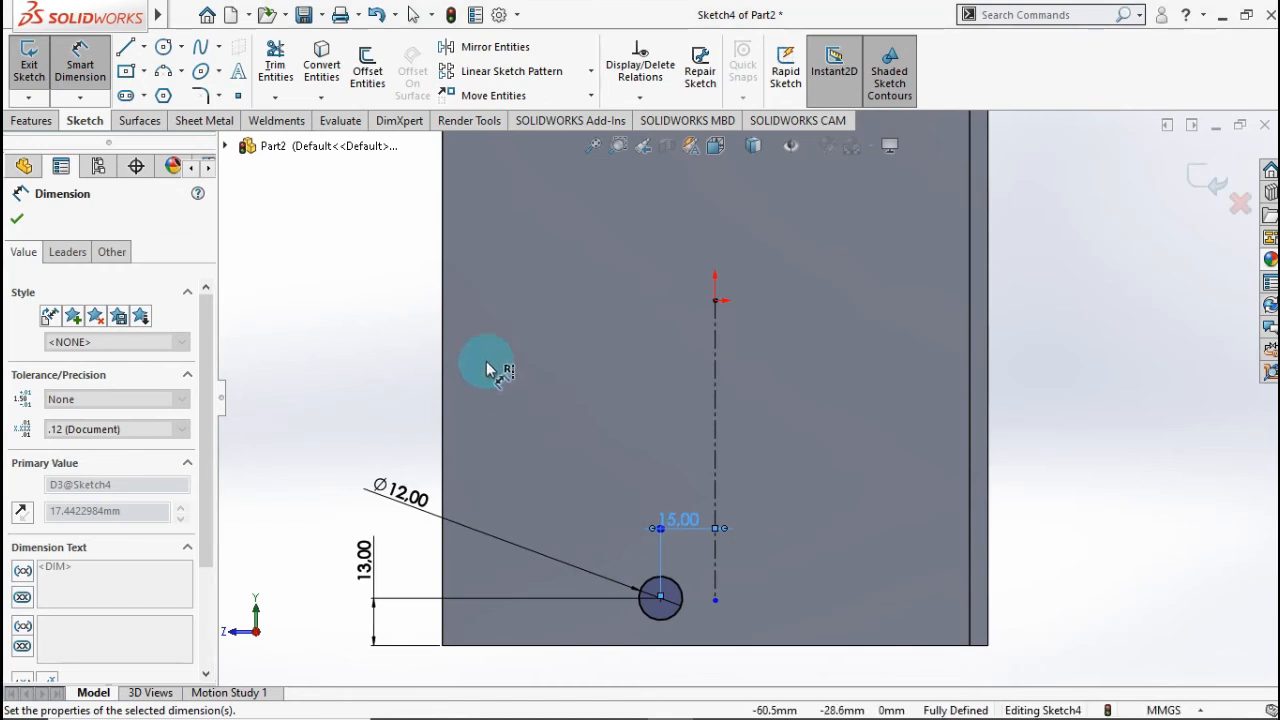
- Mirror the 12 mm circle about the vertical centerline in the side-wall sketch
click(455, 56)
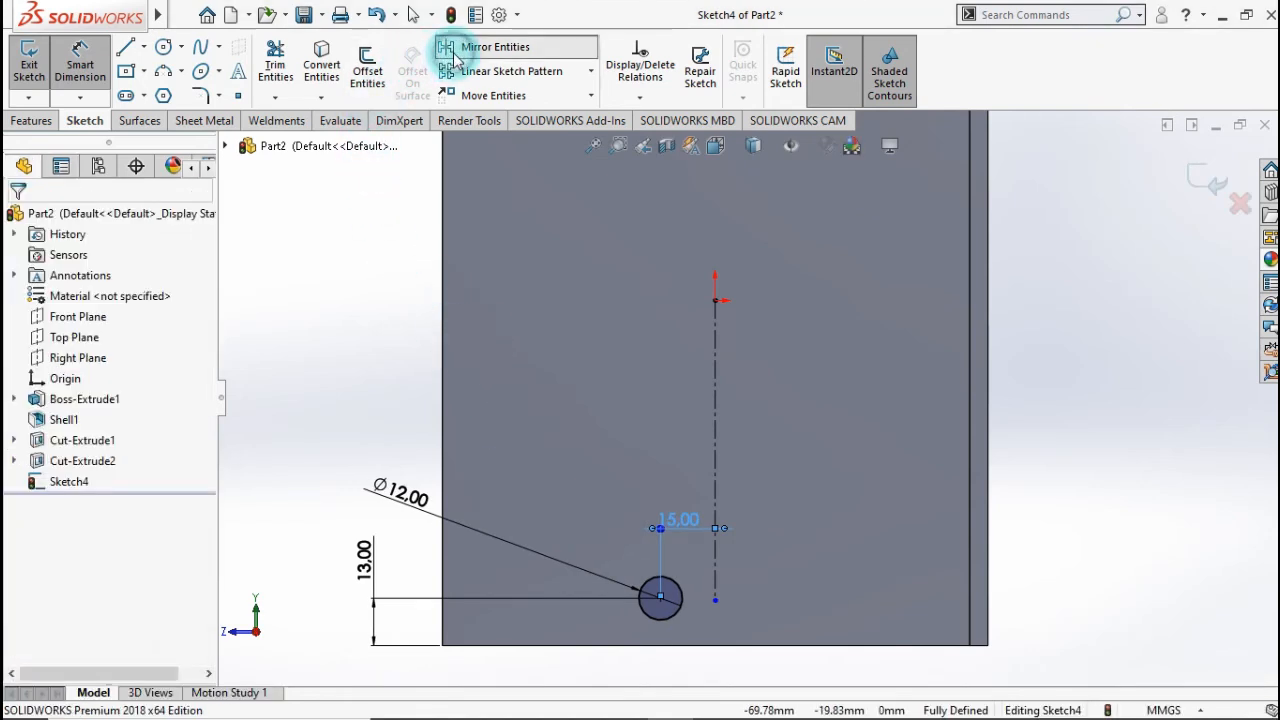
click(673, 591)
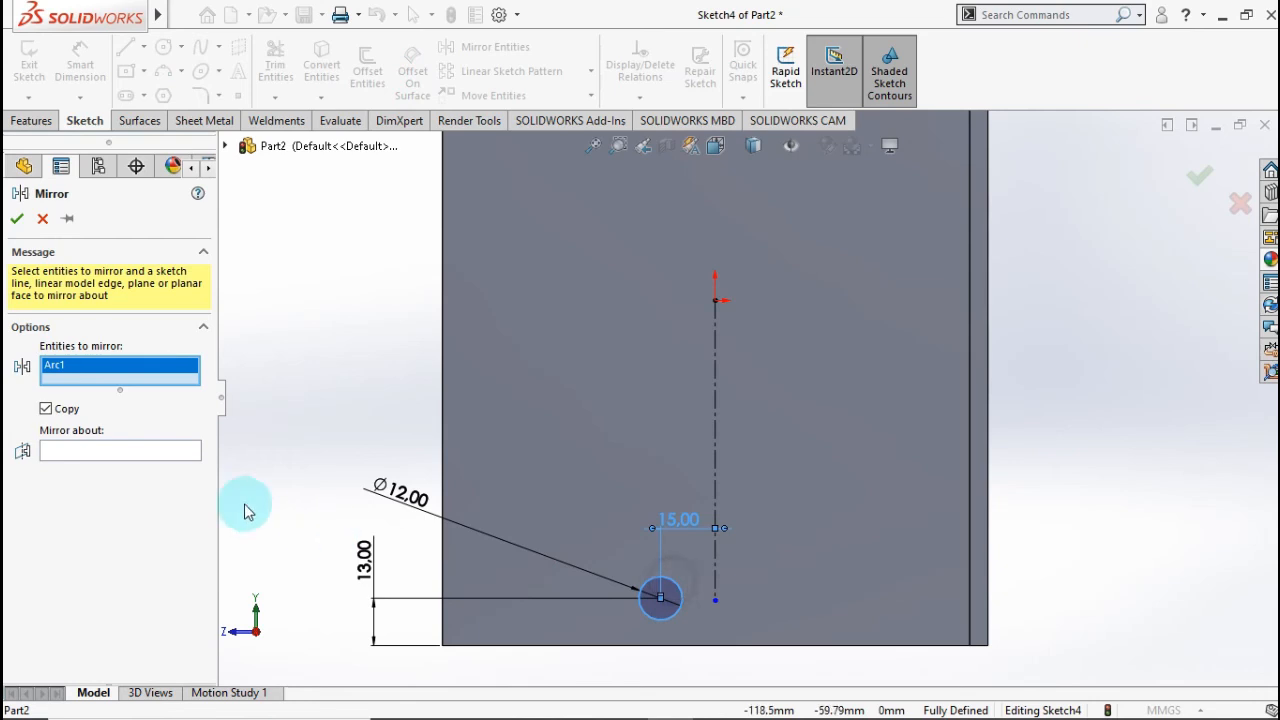
click(163, 452)
click(714, 418)
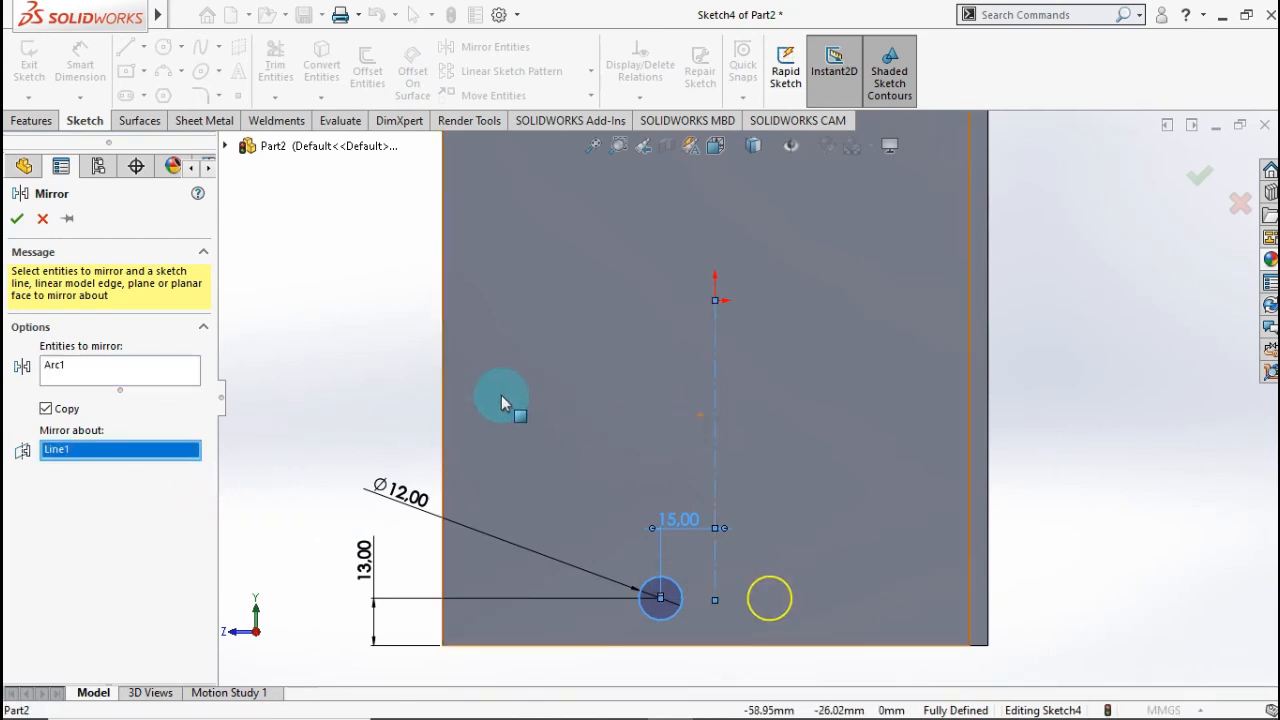
click(15, 220)
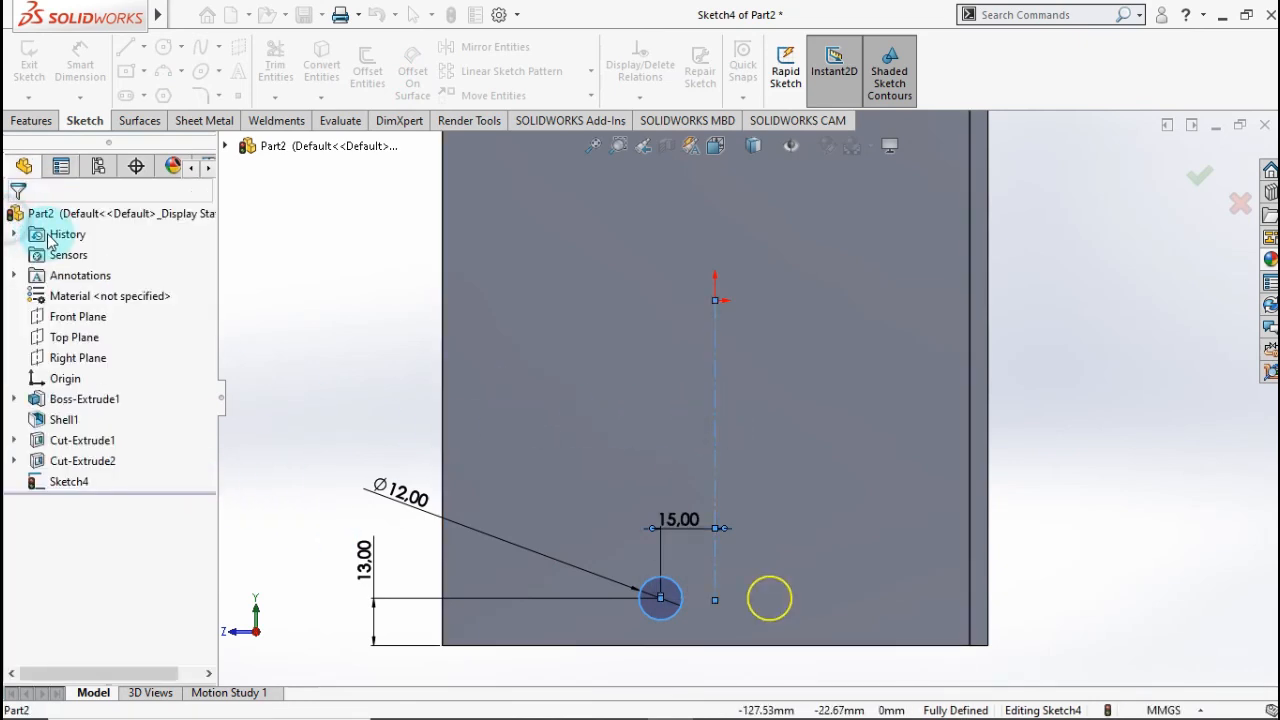
- Cut the two mirrored 12 mm circles through the side wall with a blind extruded cut of 150 mm
click(31, 120)
click(280, 62)
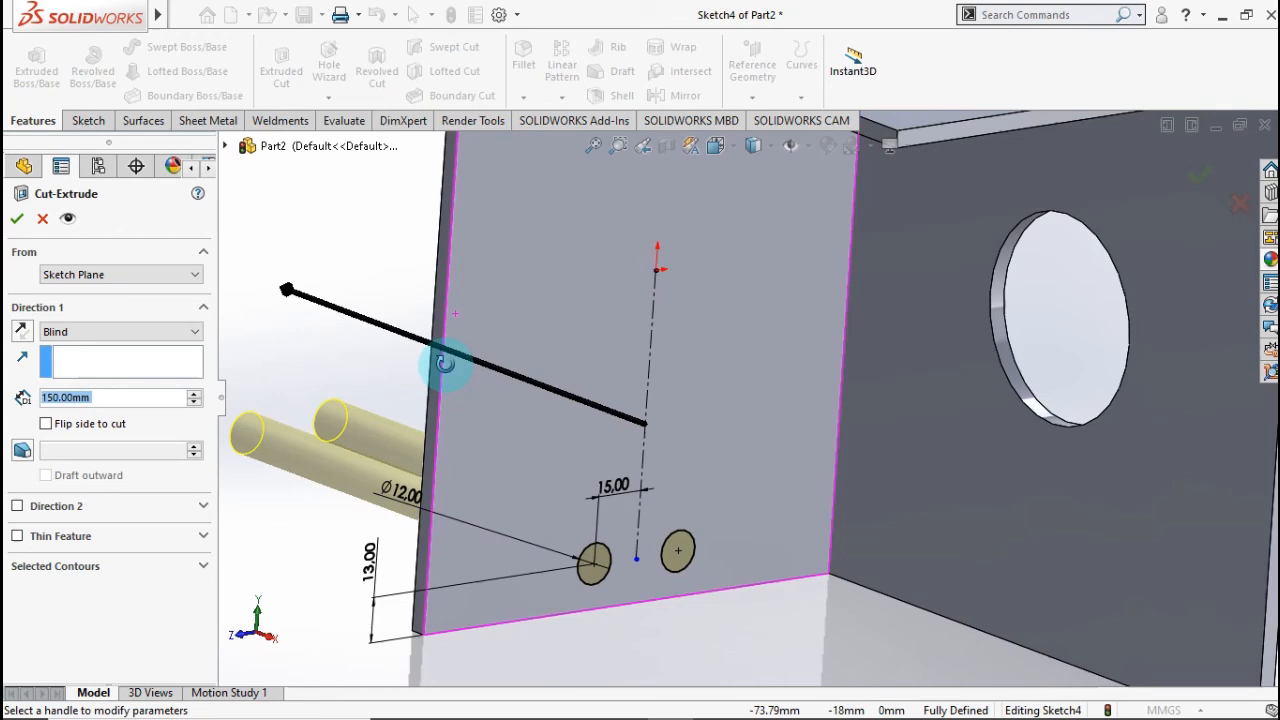
click(19, 219)
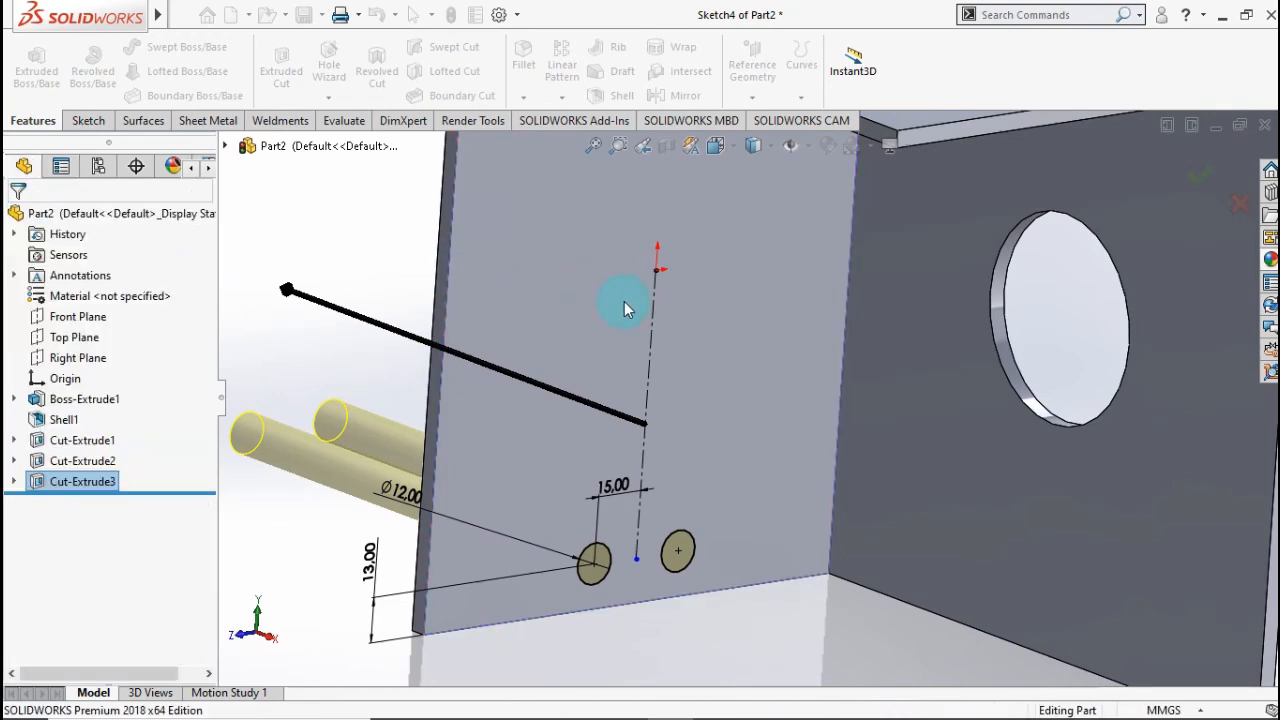
- Start a sketch on the top plate's upper face and draw a horizontal centerline from the origin past the plate's left edge
middle_drag(411, 341, 632, 347)
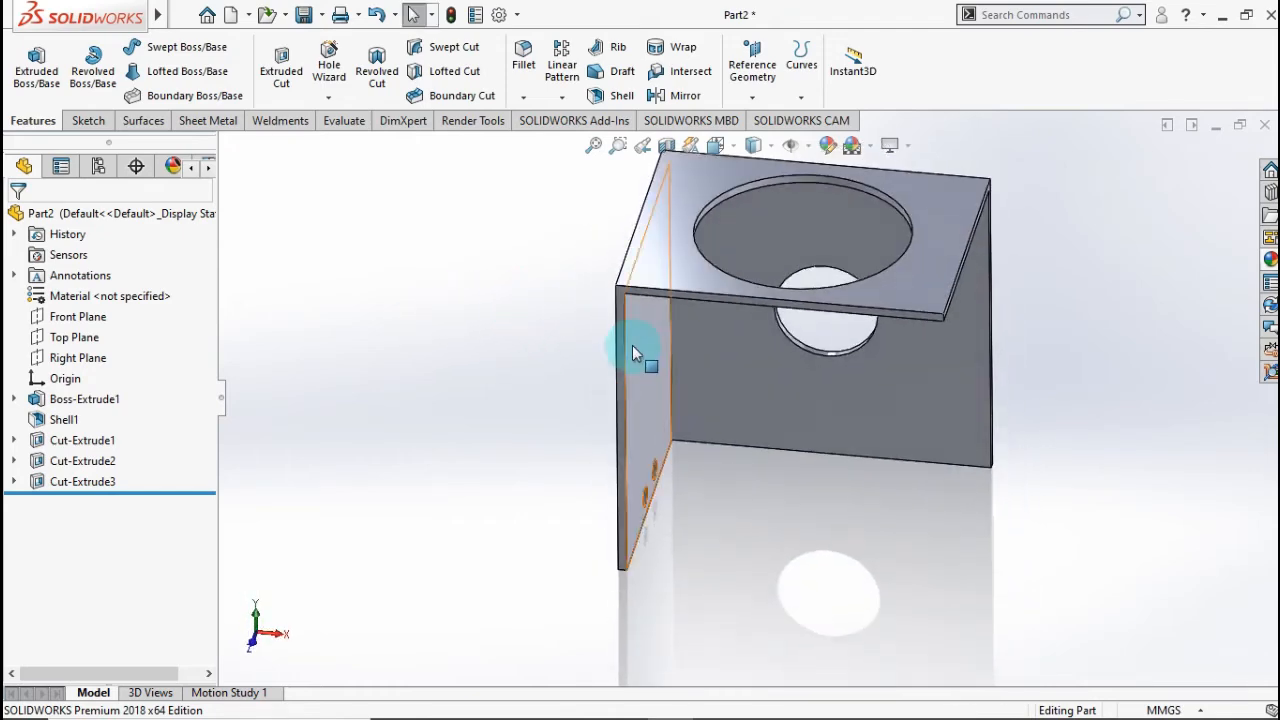
click(930, 212)
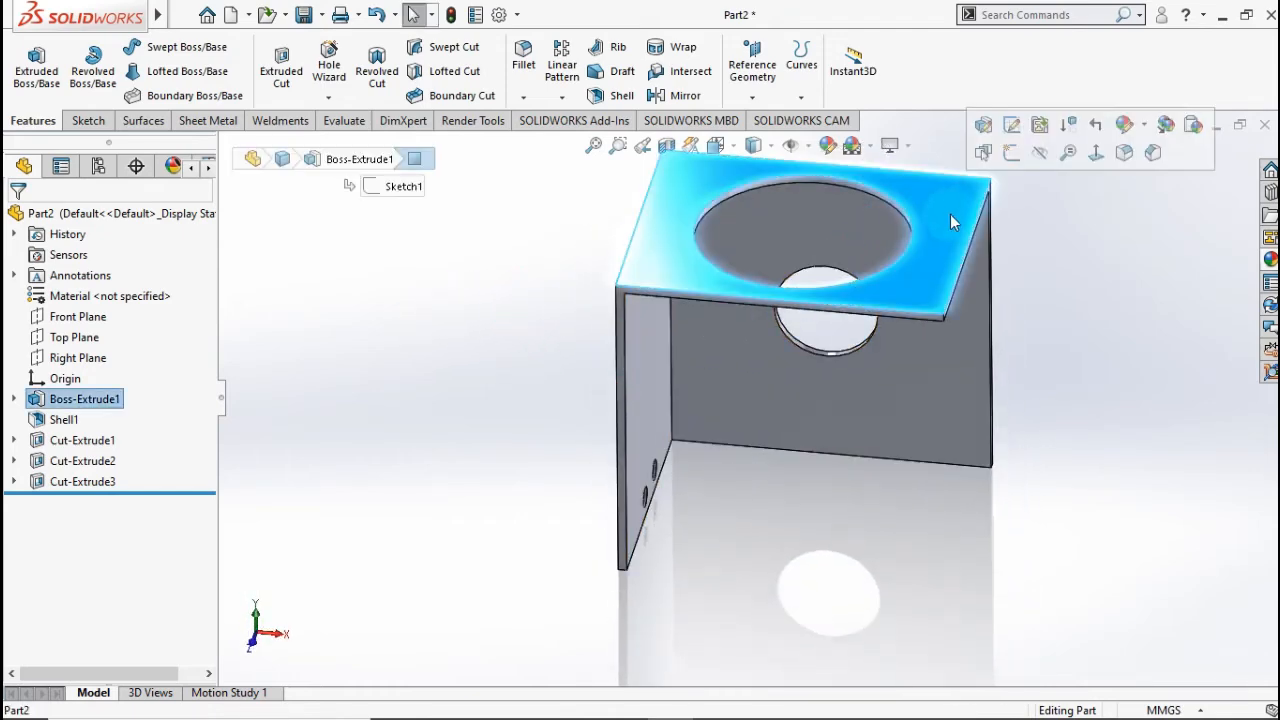
click(1013, 157)
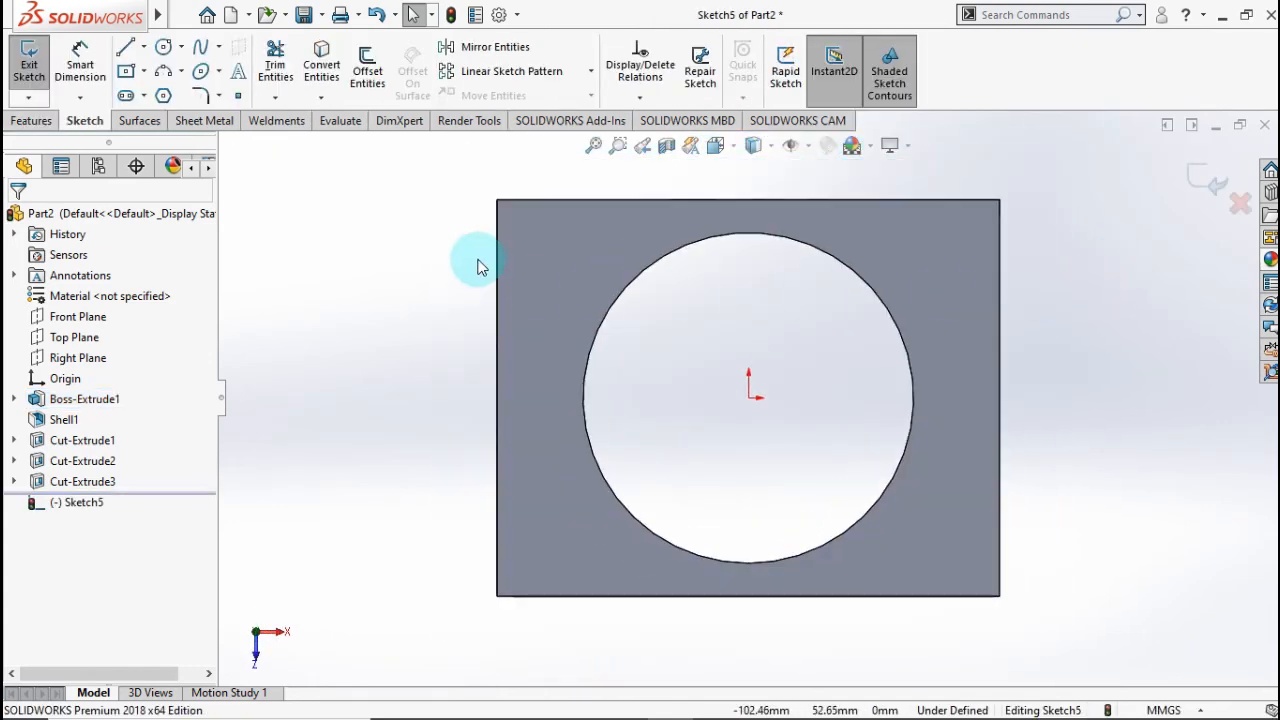
click(143, 47)
click(150, 91)
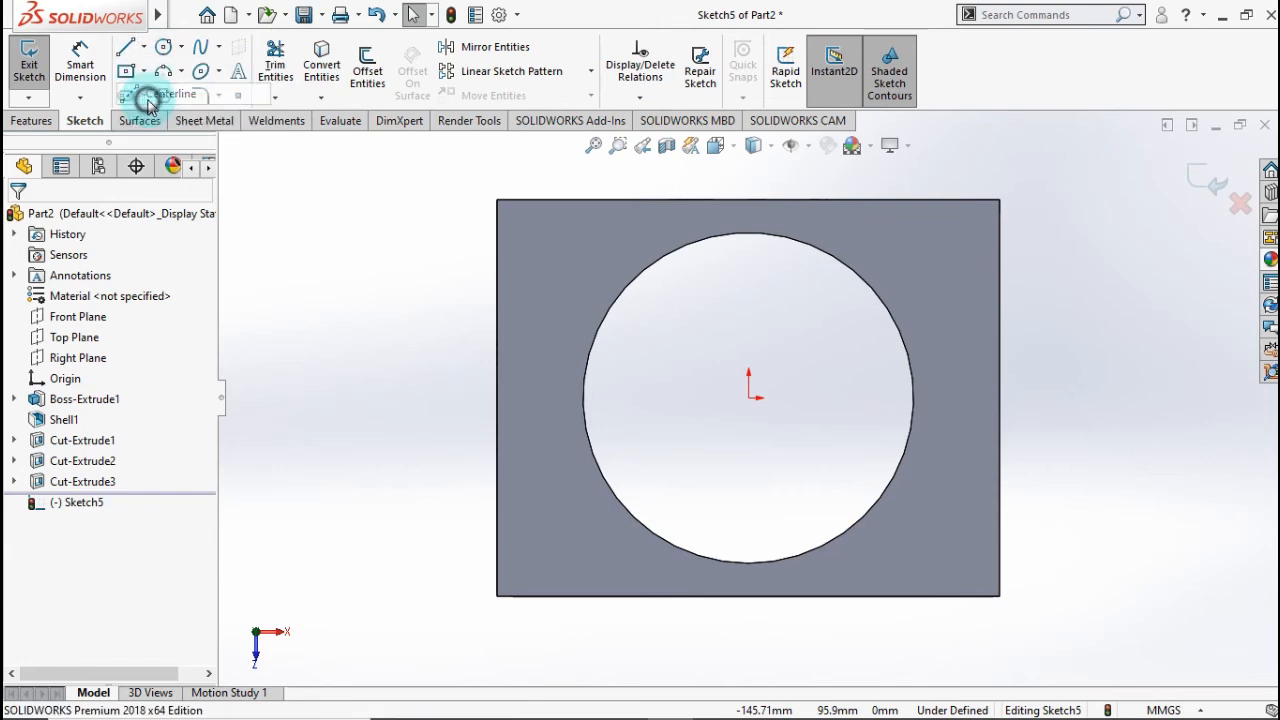
click(748, 398)
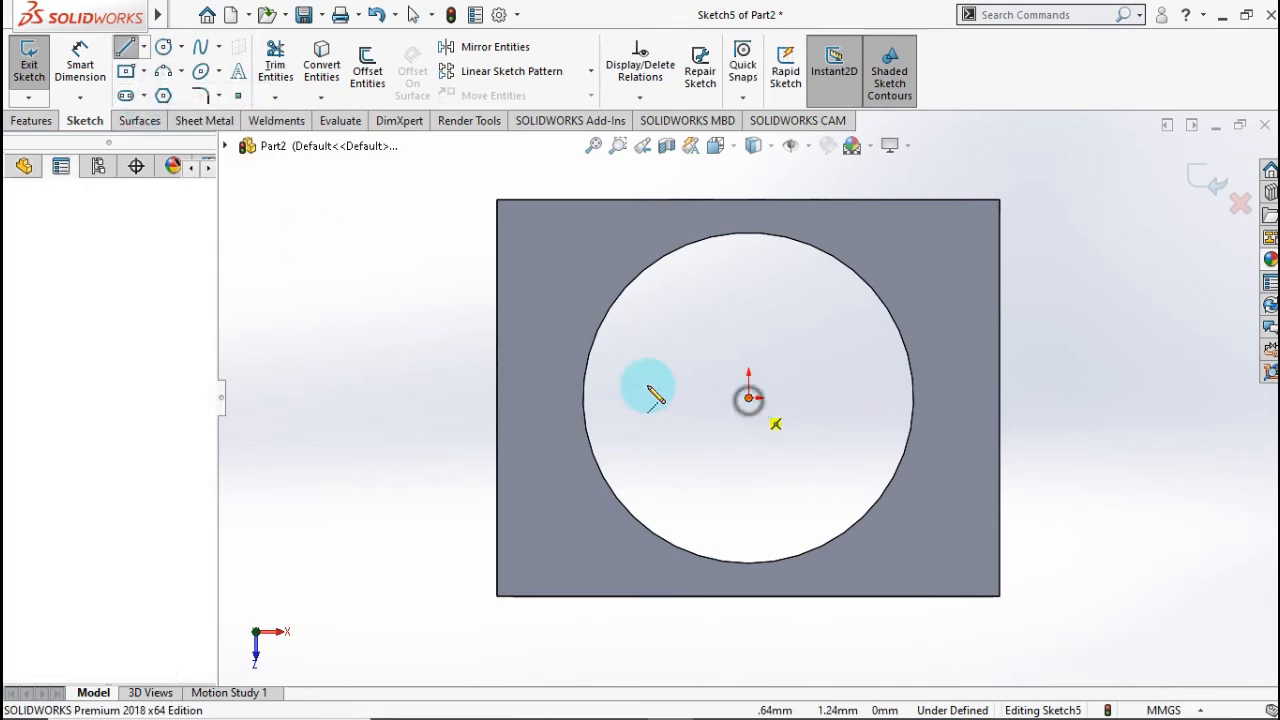
click(438, 398)
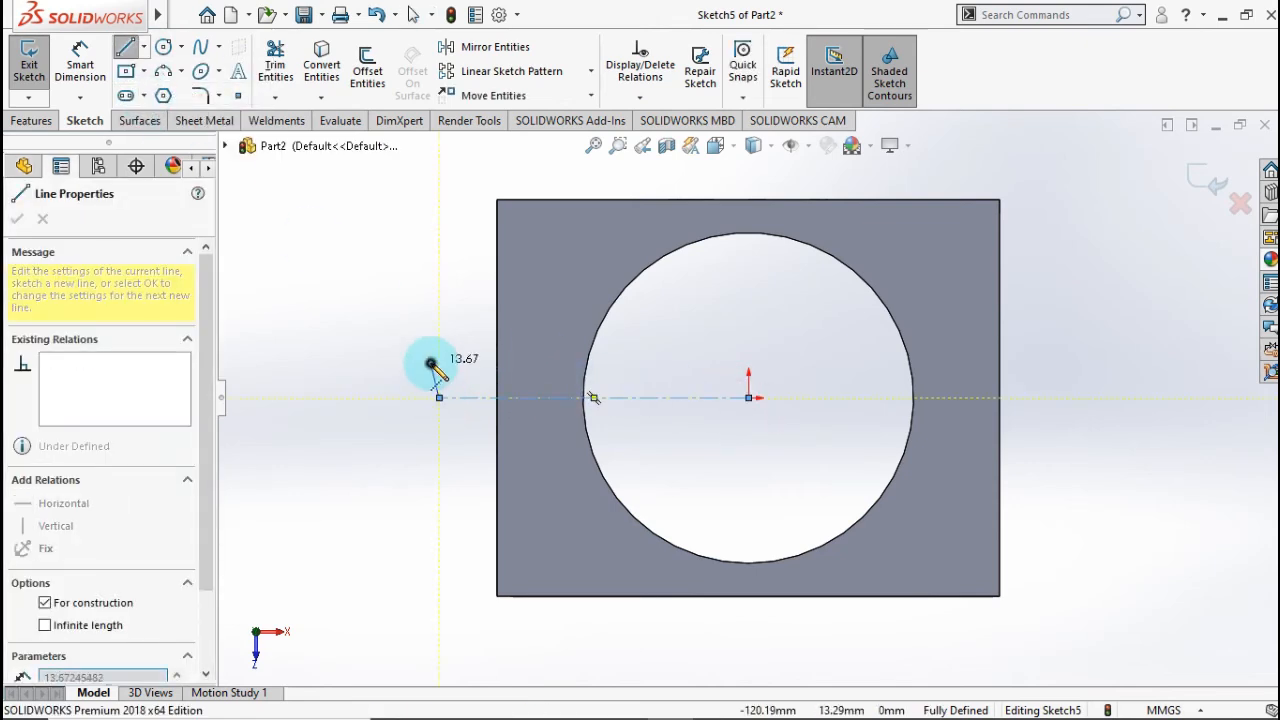
key(Escape)
- Draw a vertical centerline from the origin past the top plate's back edge
click(748, 398)
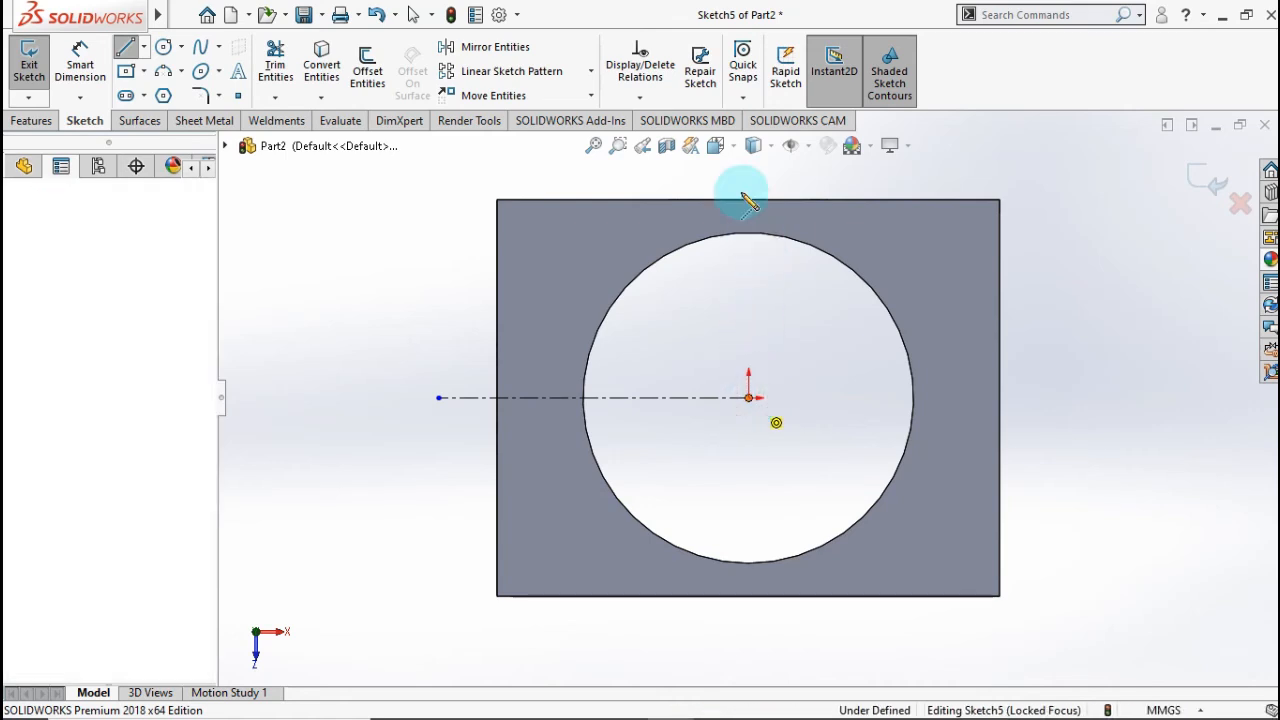
click(700, 172)
key(Escape)
key(Escape)
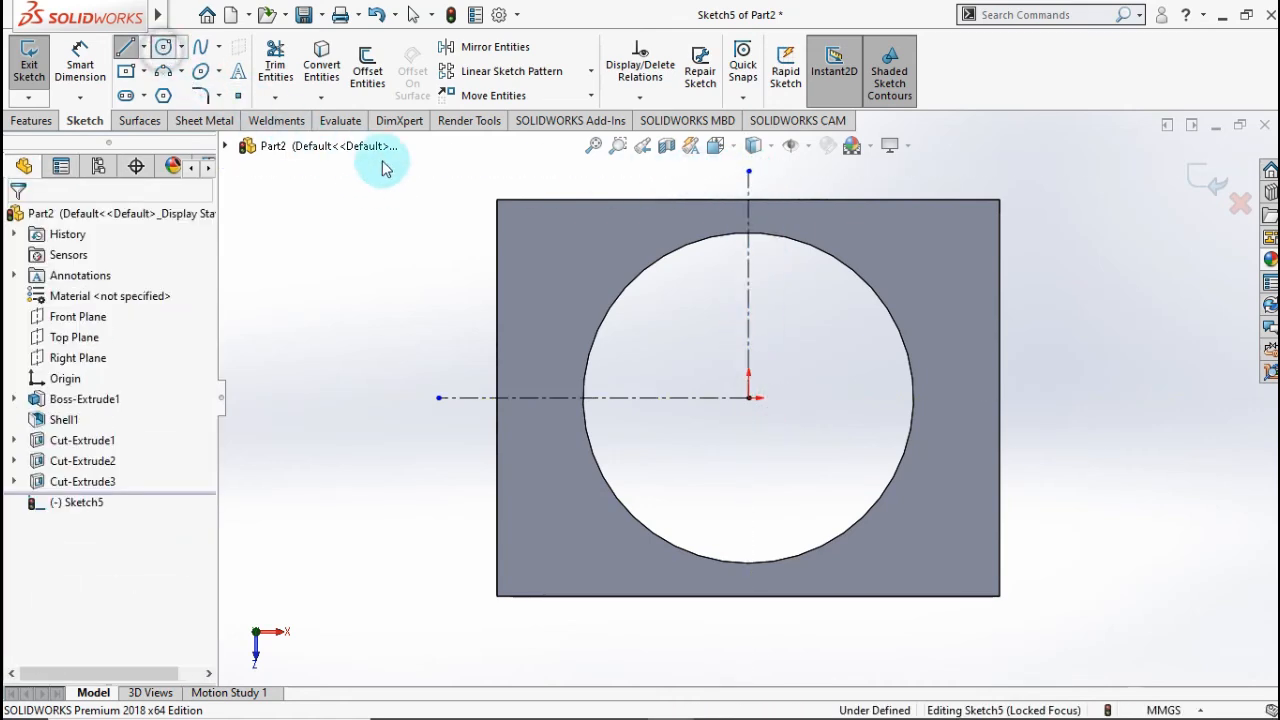
- Sketch a circle about 12.6 mm in diameter near the plate's back-left corner and dimension its center 15 mm from the left edge
click(535, 224)
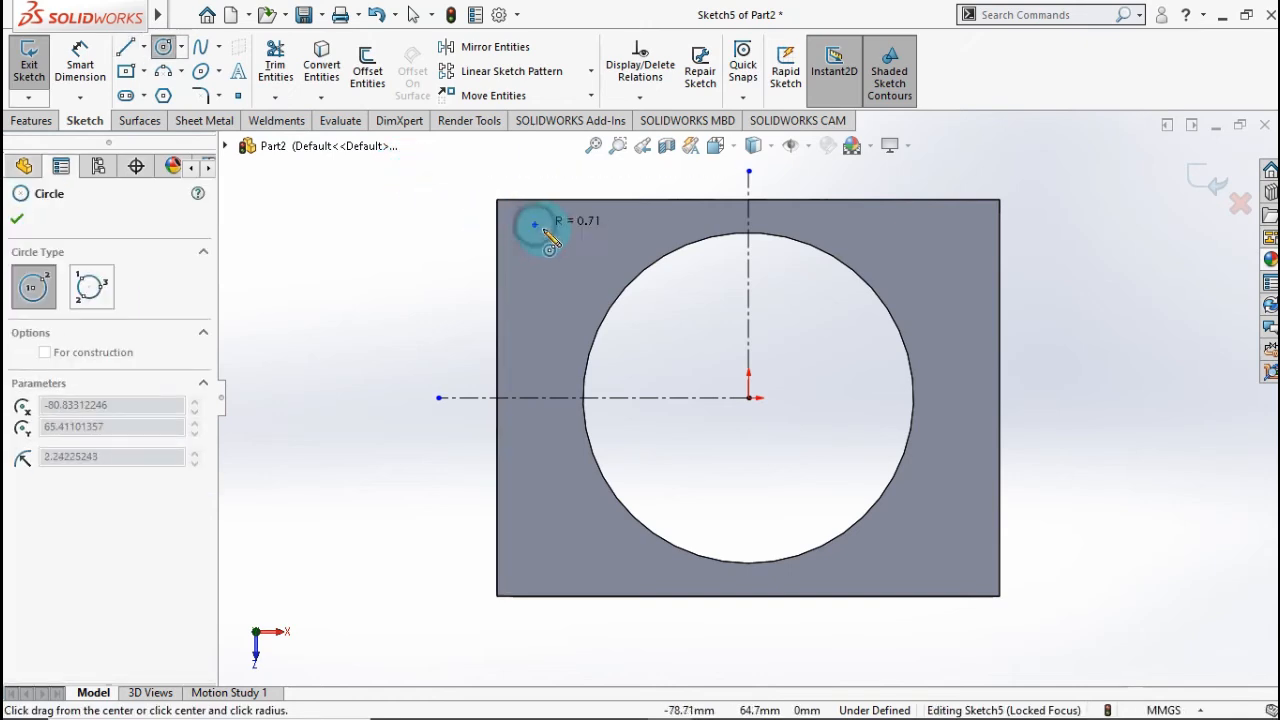
click(556, 248)
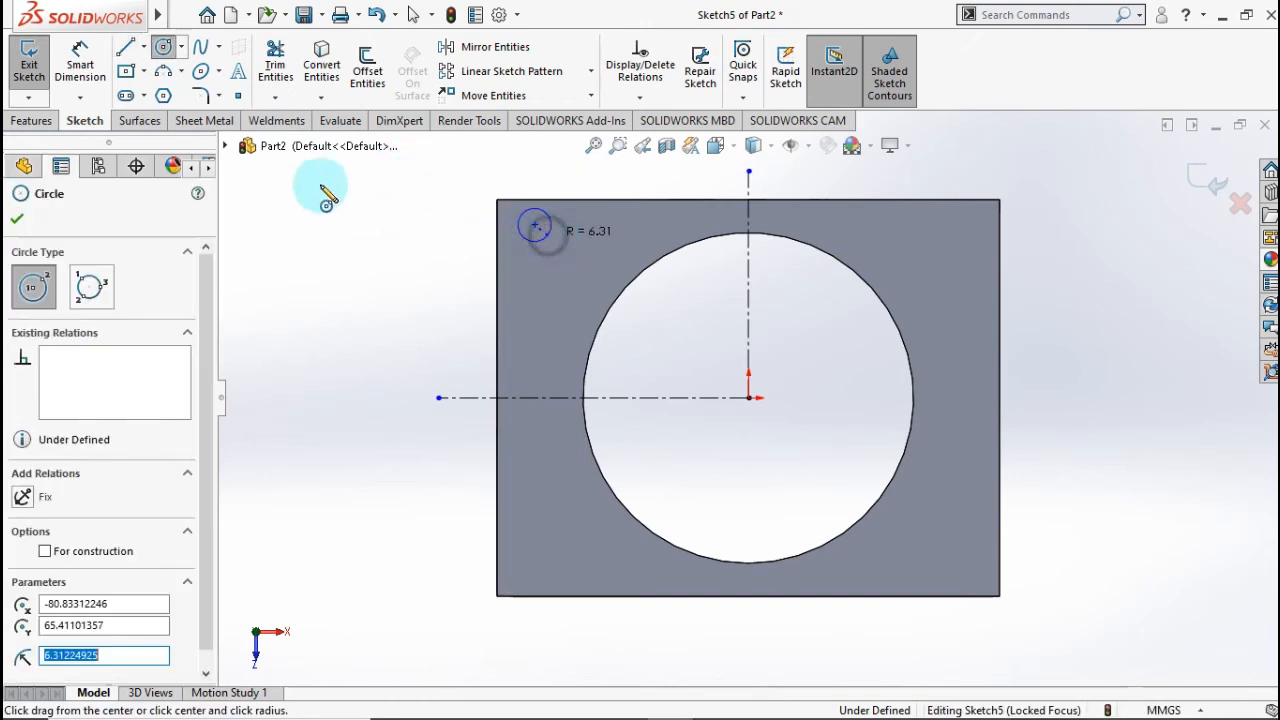
click(82, 66)
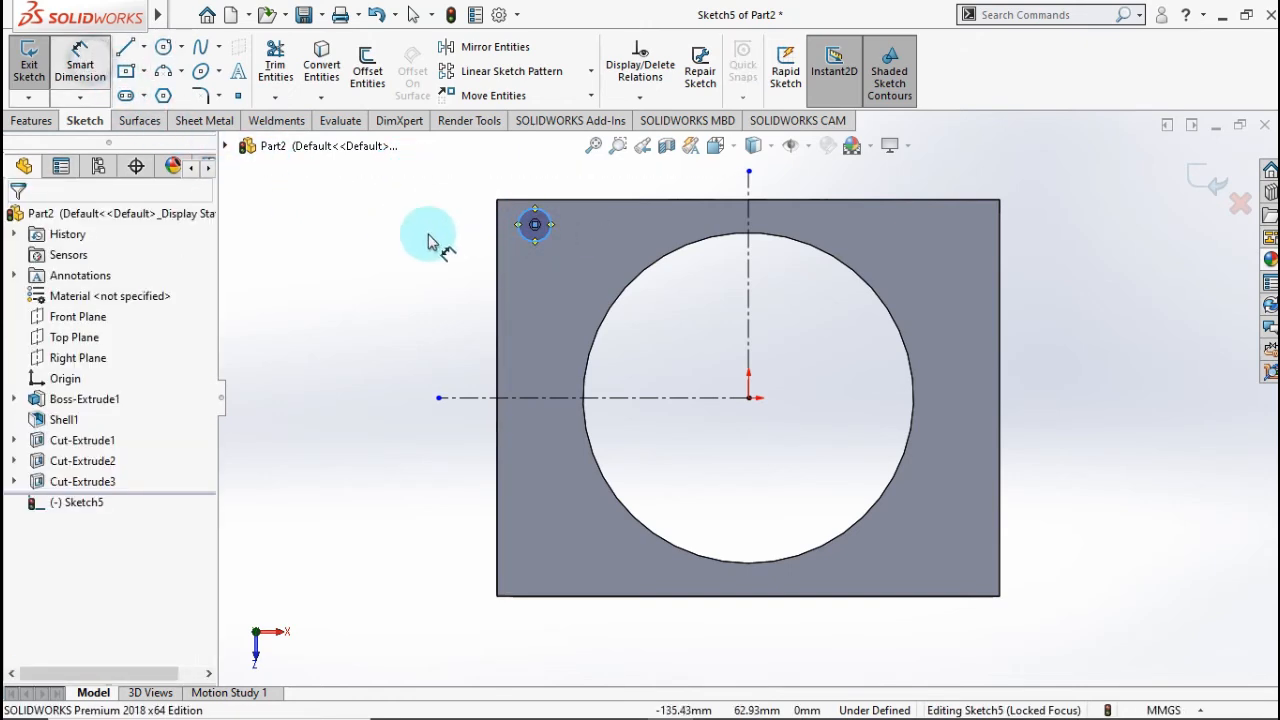
click(520, 236)
click(498, 252)
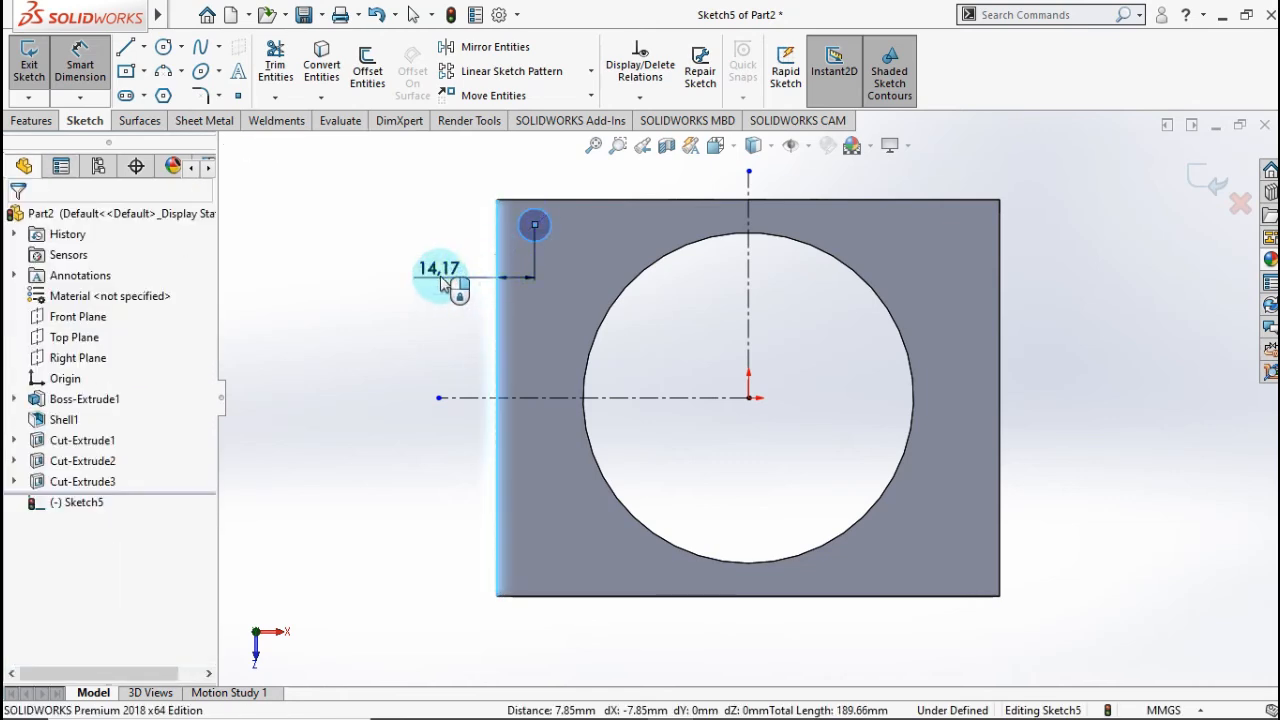
click(440, 283)
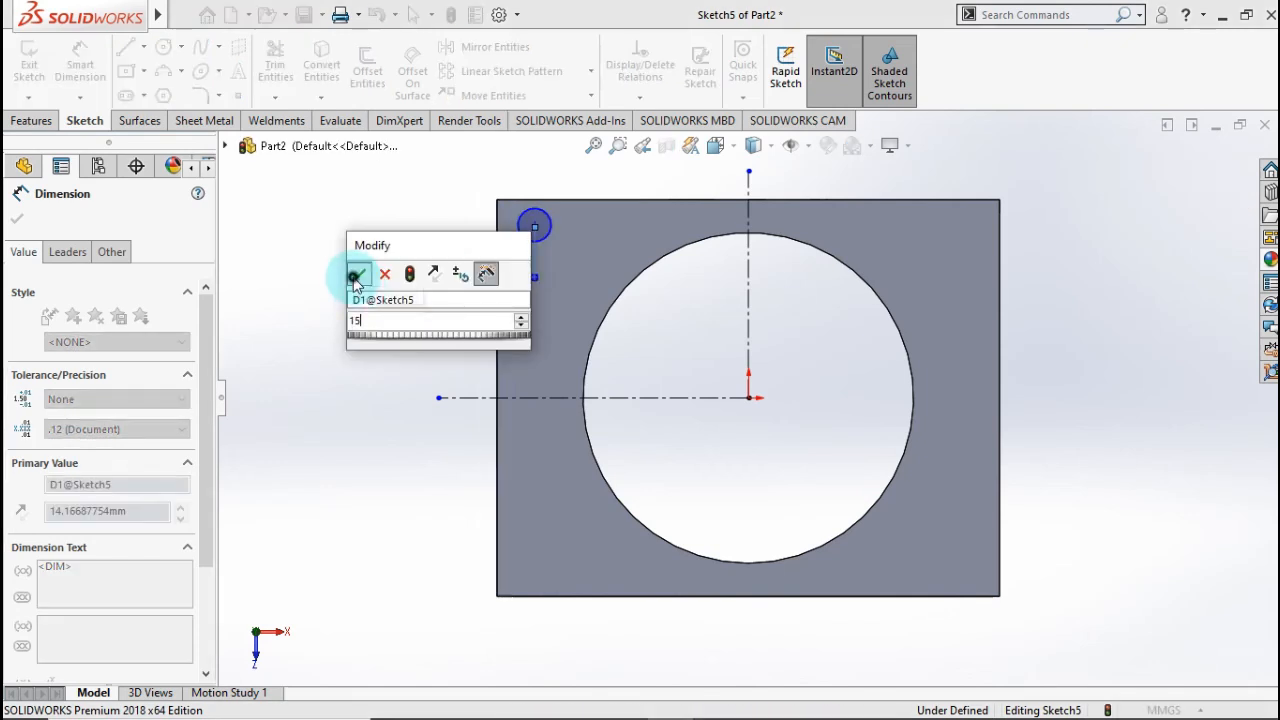
click(352, 277)
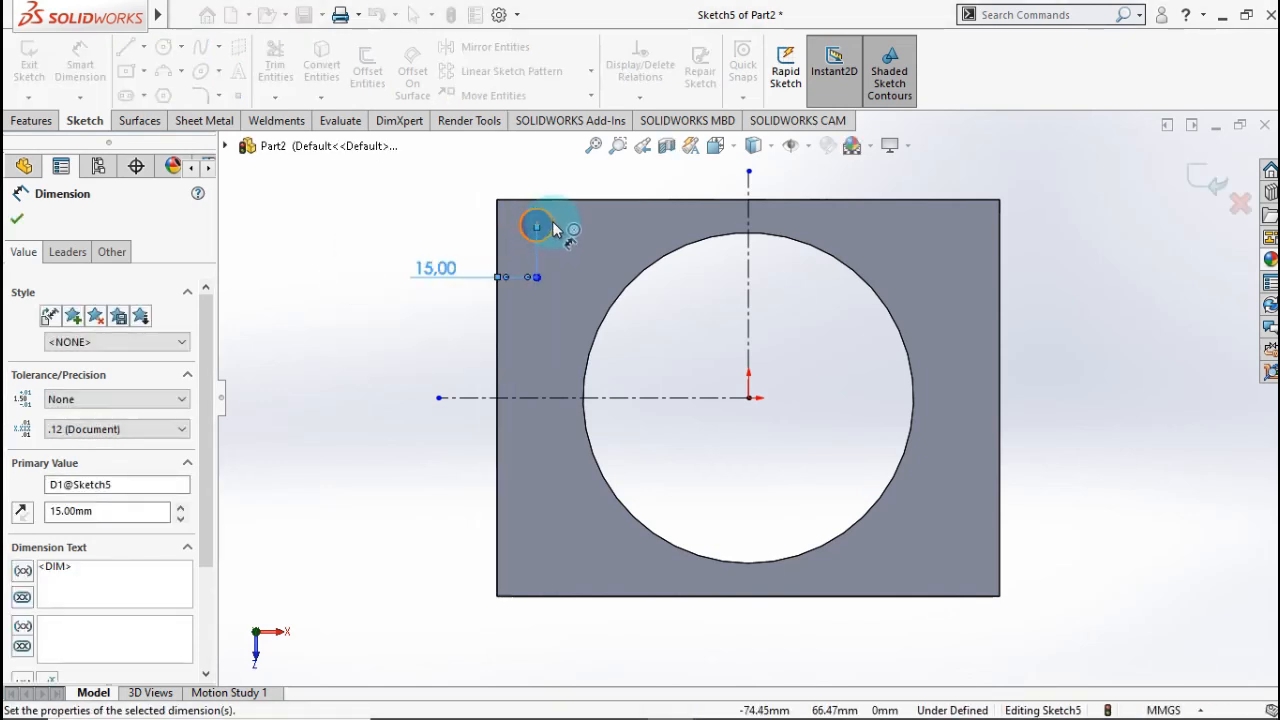
- Dimension the corner circle's center 15 mm from the plate's back edge
click(558, 210)
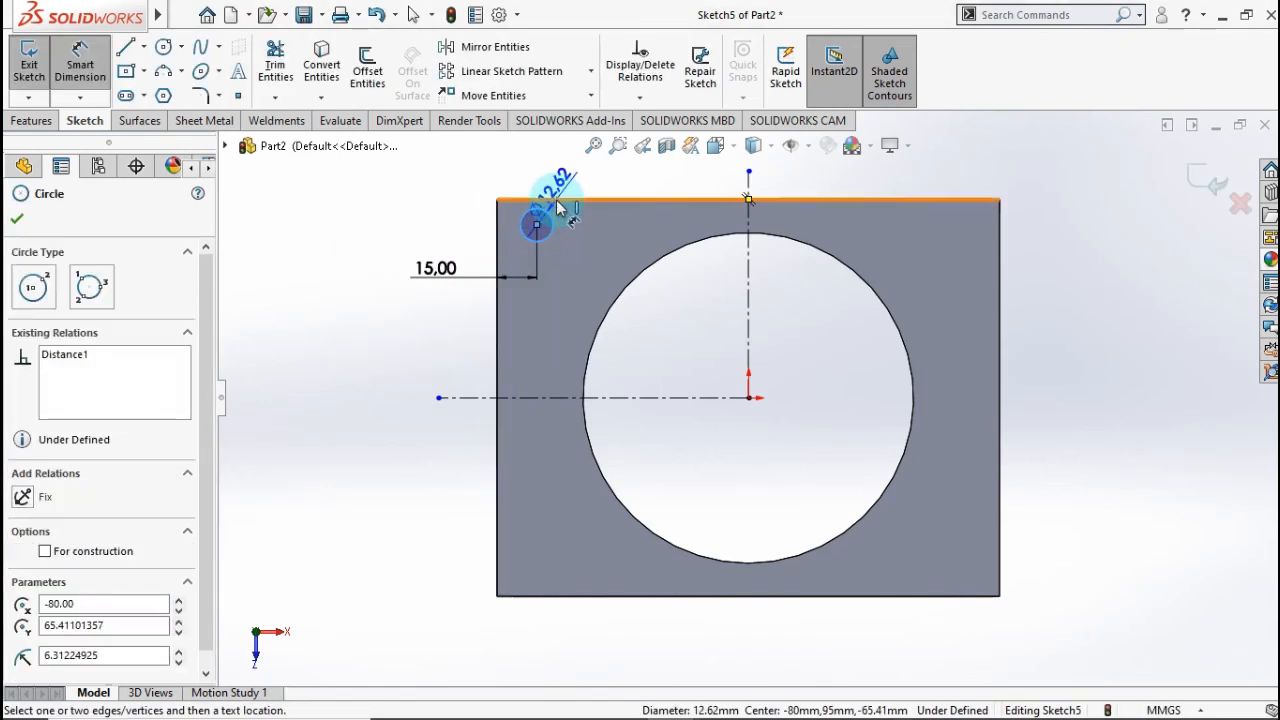
click(557, 199)
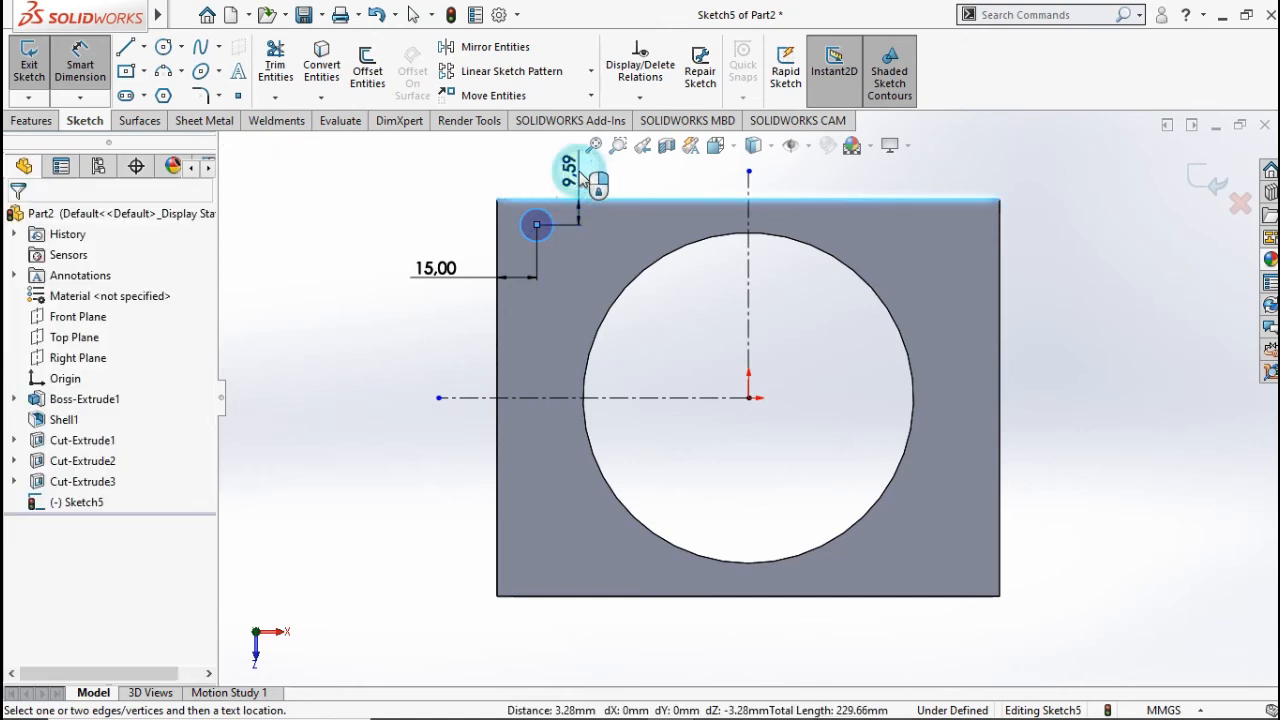
click(583, 190)
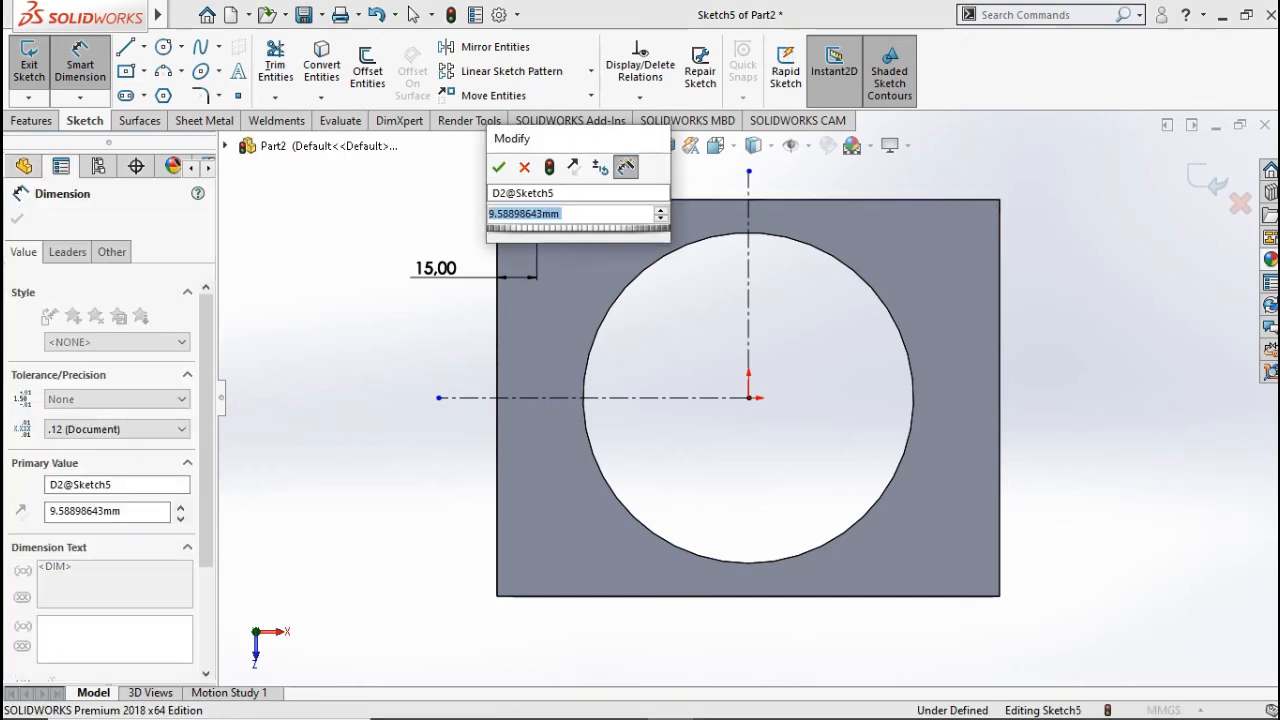
text(15)
click(498, 167)
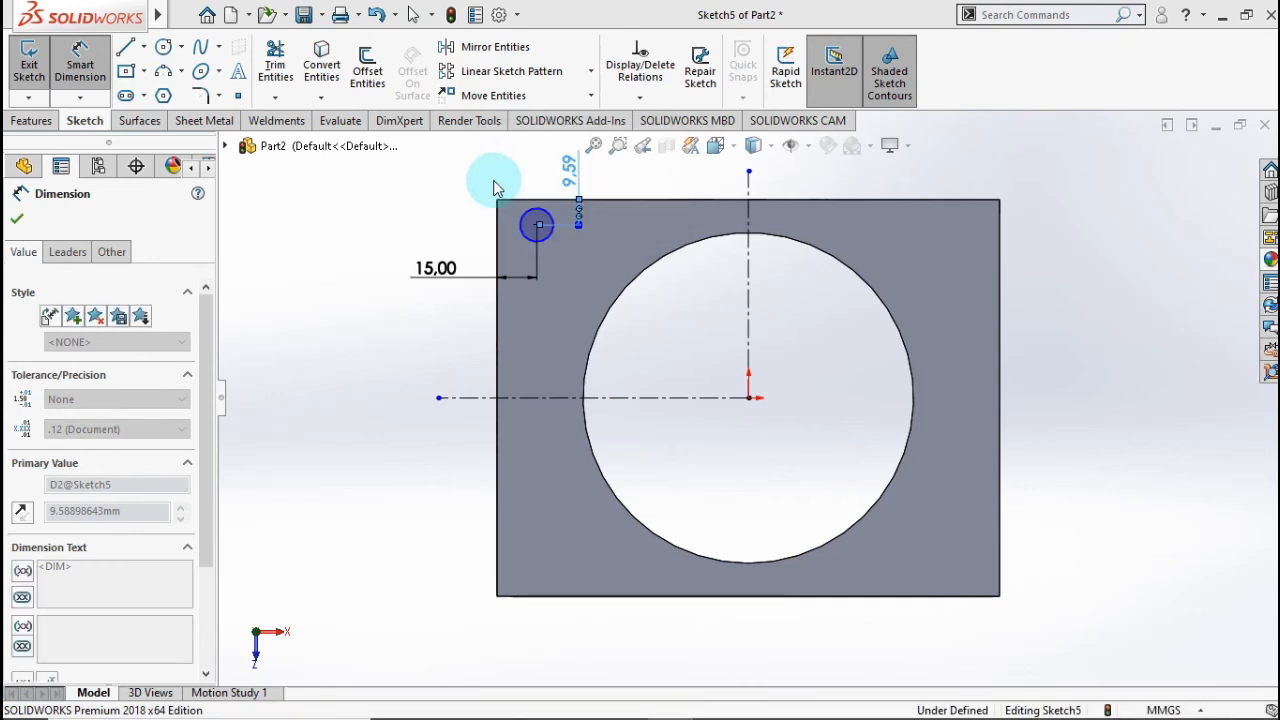
- Dimension the corner circle's diameter as 15 mm
click(537, 238)
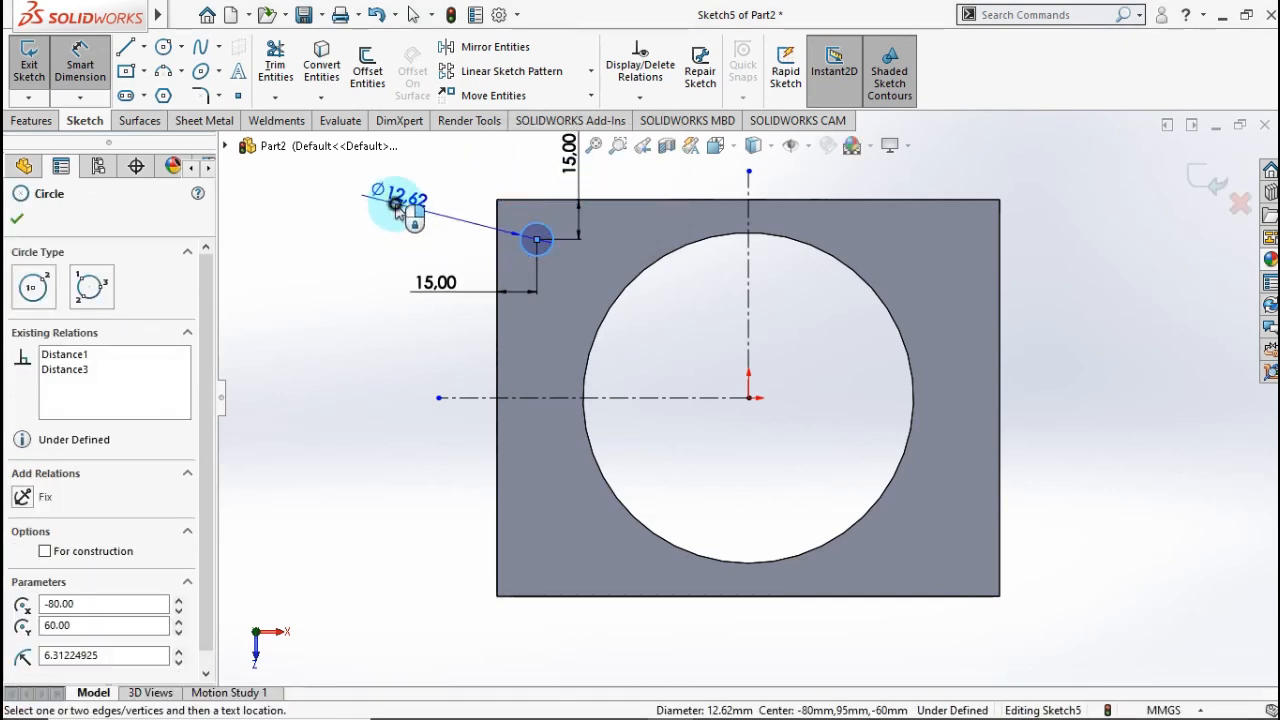
click(397, 210)
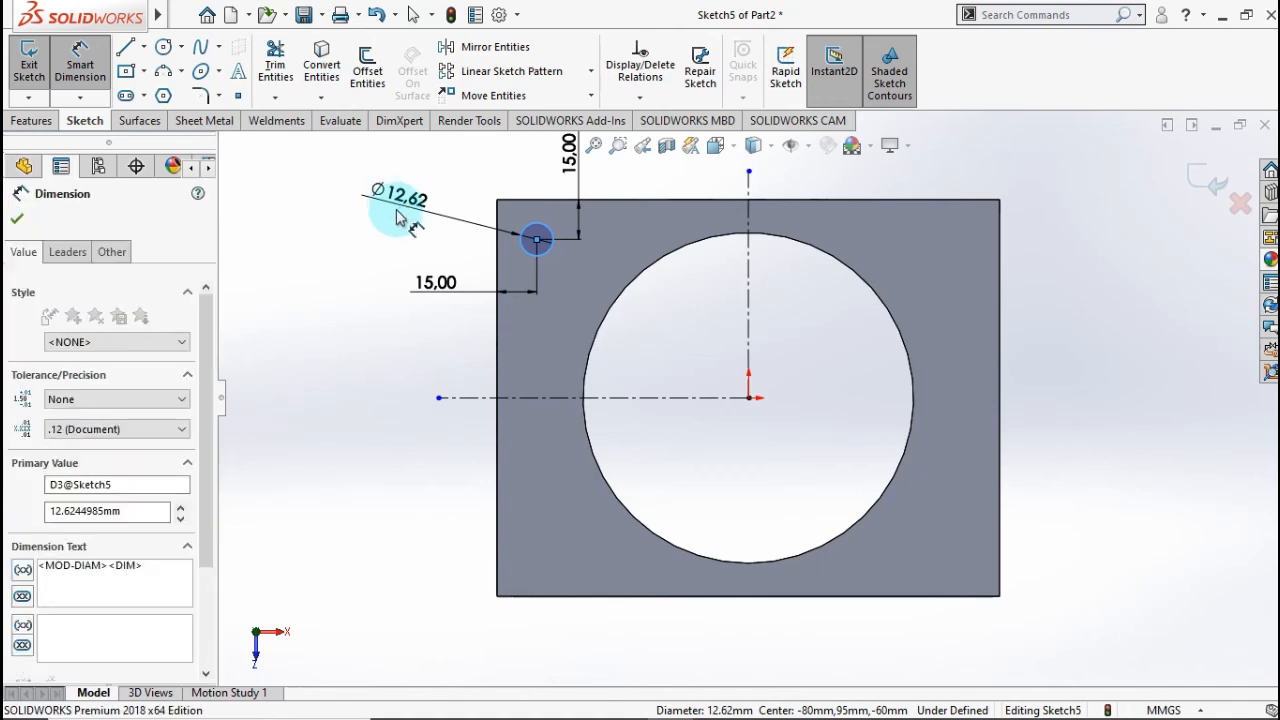
text(15)
click(314, 201)
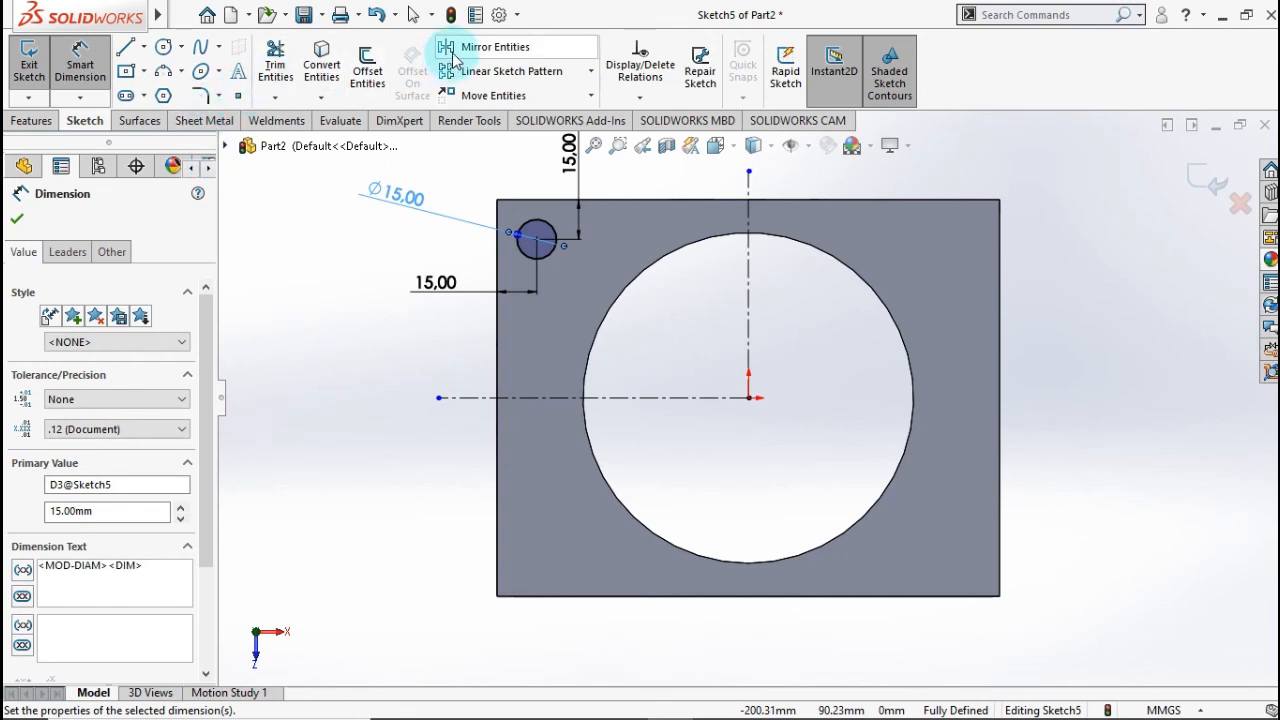
- Mirror the 15 mm corner circle about the horizontal centerline to the plate's front-left corner
click(452, 52)
click(536, 244)
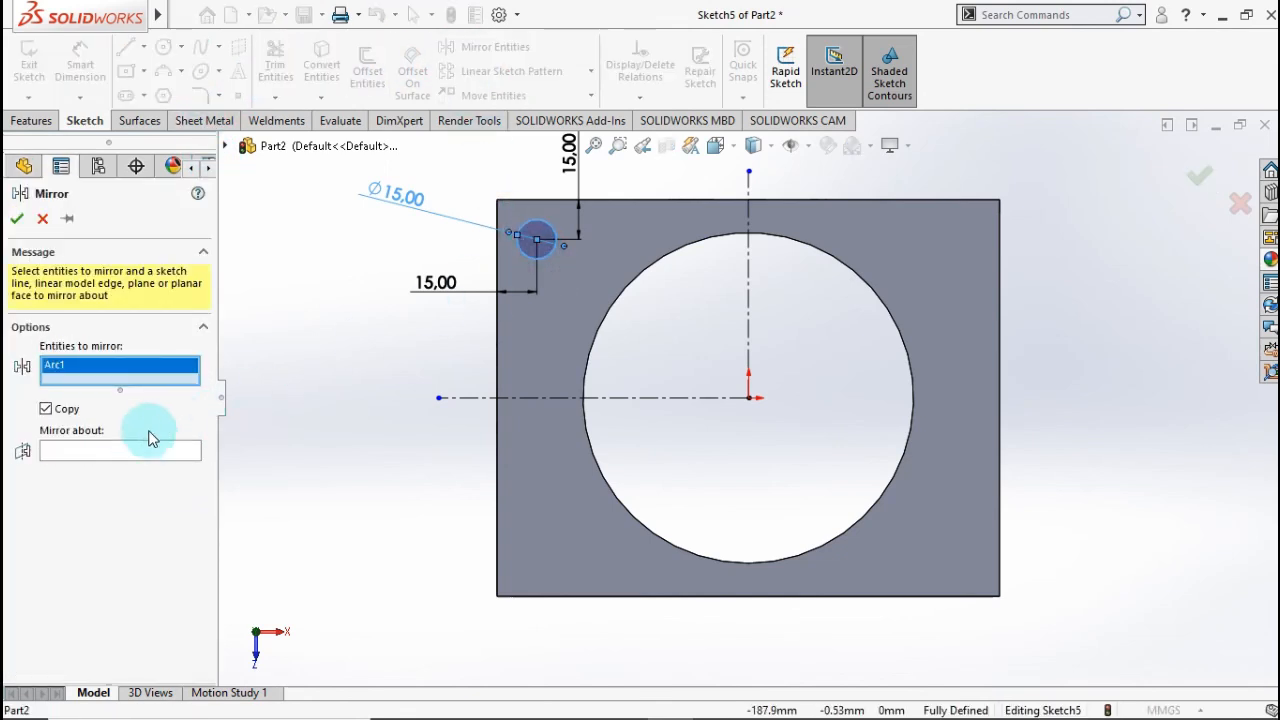
click(131, 449)
click(539, 398)
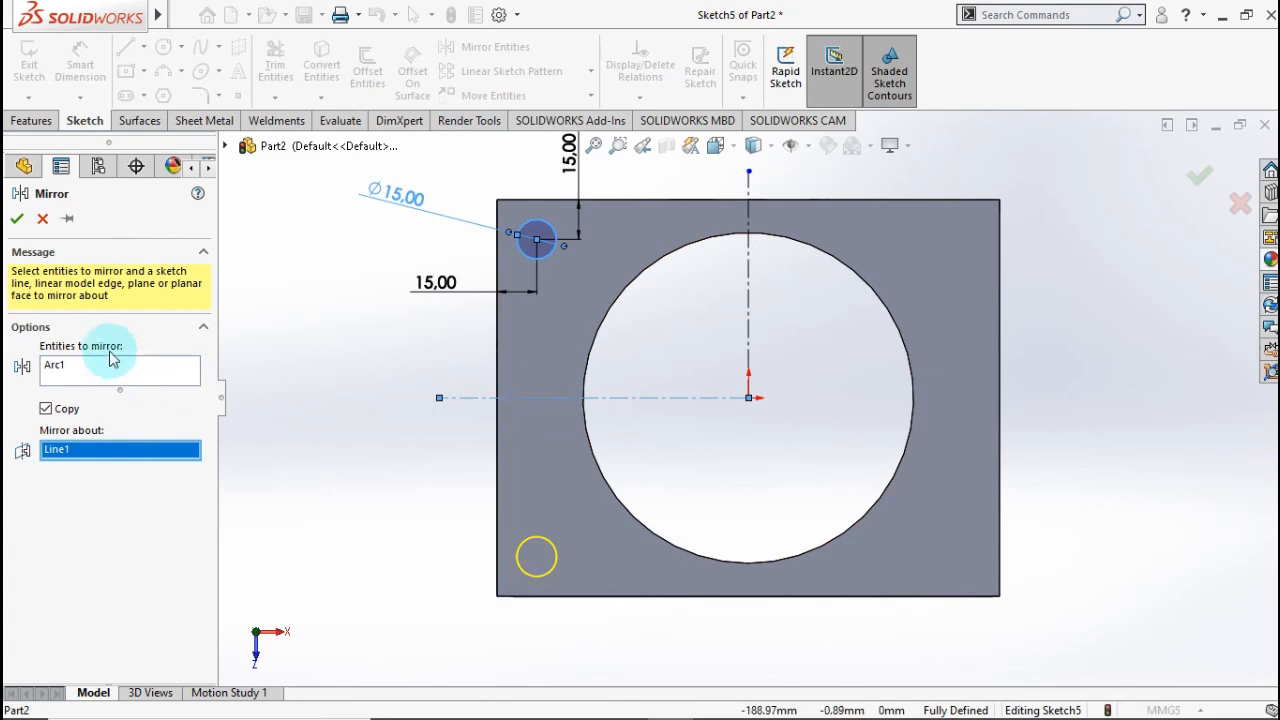
click(17, 219)
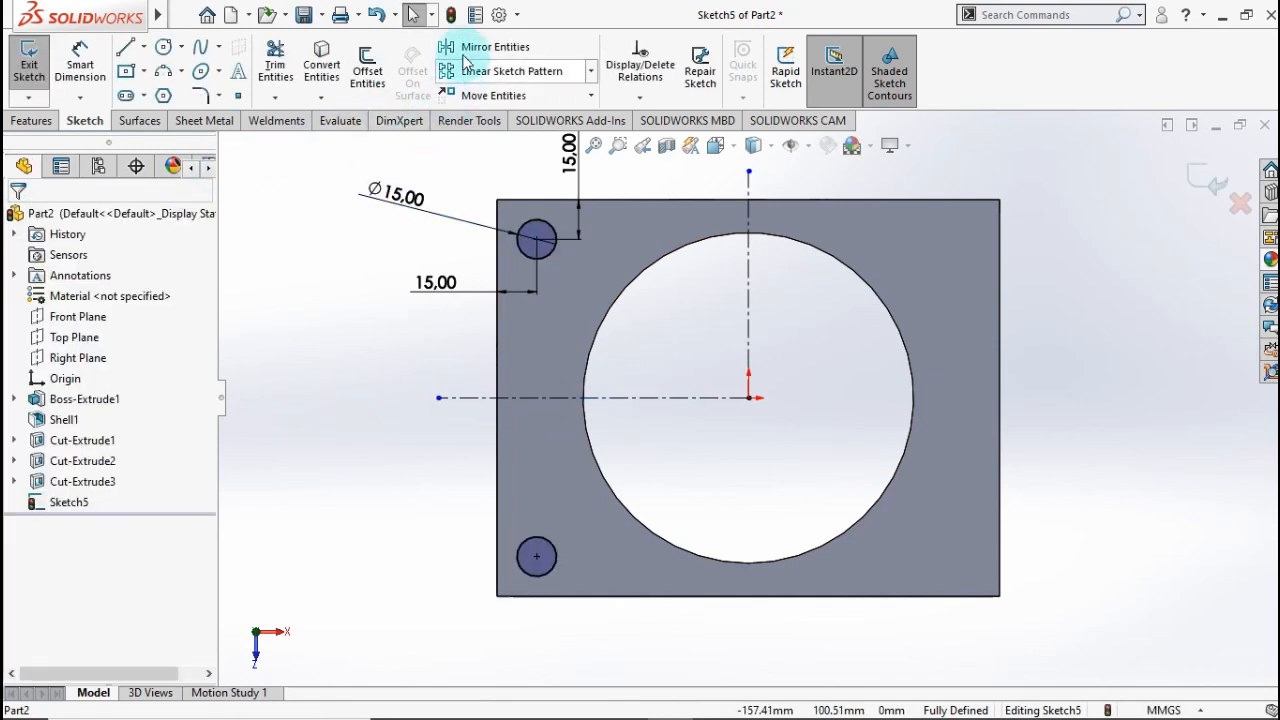
- Mirror the back-left 15 mm circle about the vertical centerline to the plate's back-right corner
click(549, 256)
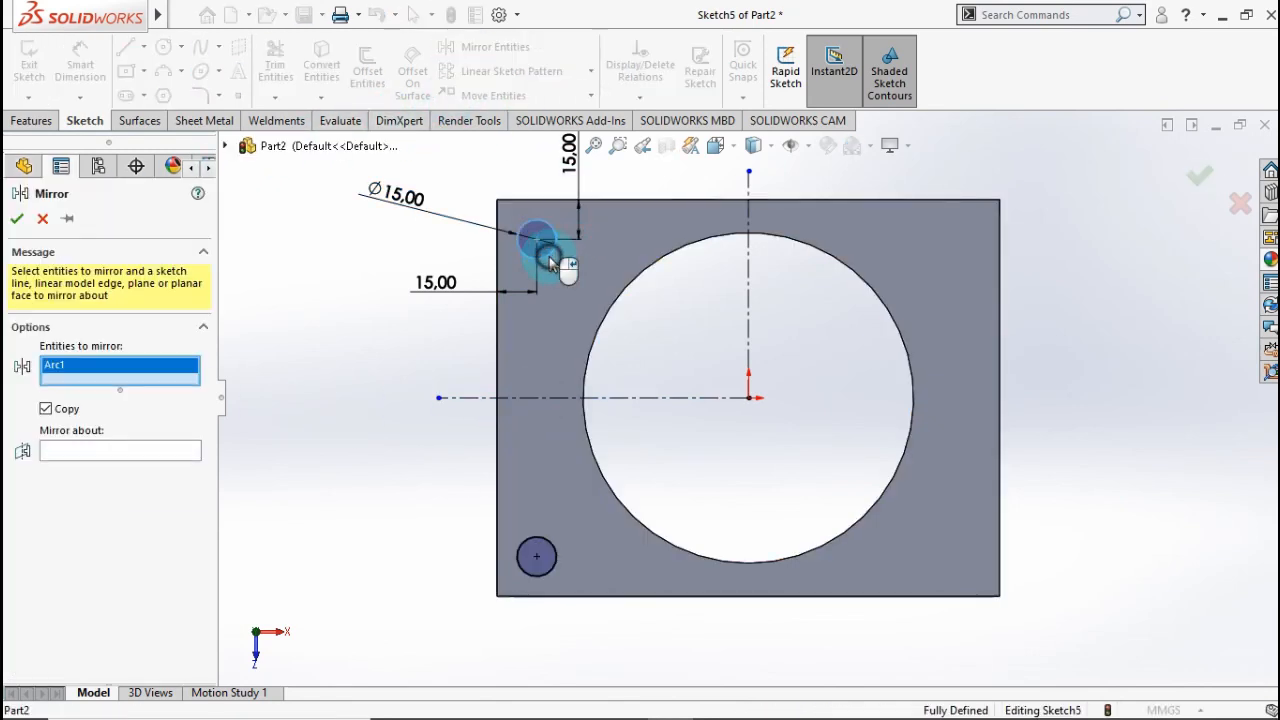
click(188, 456)
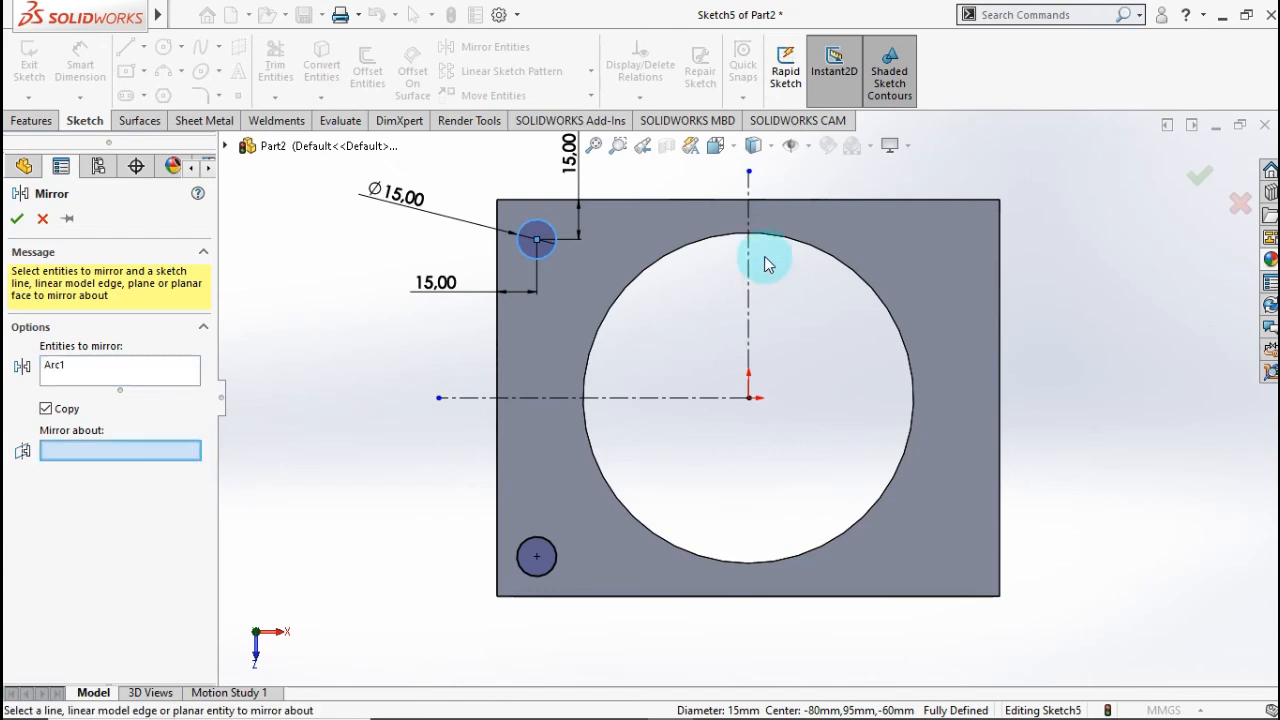
click(750, 222)
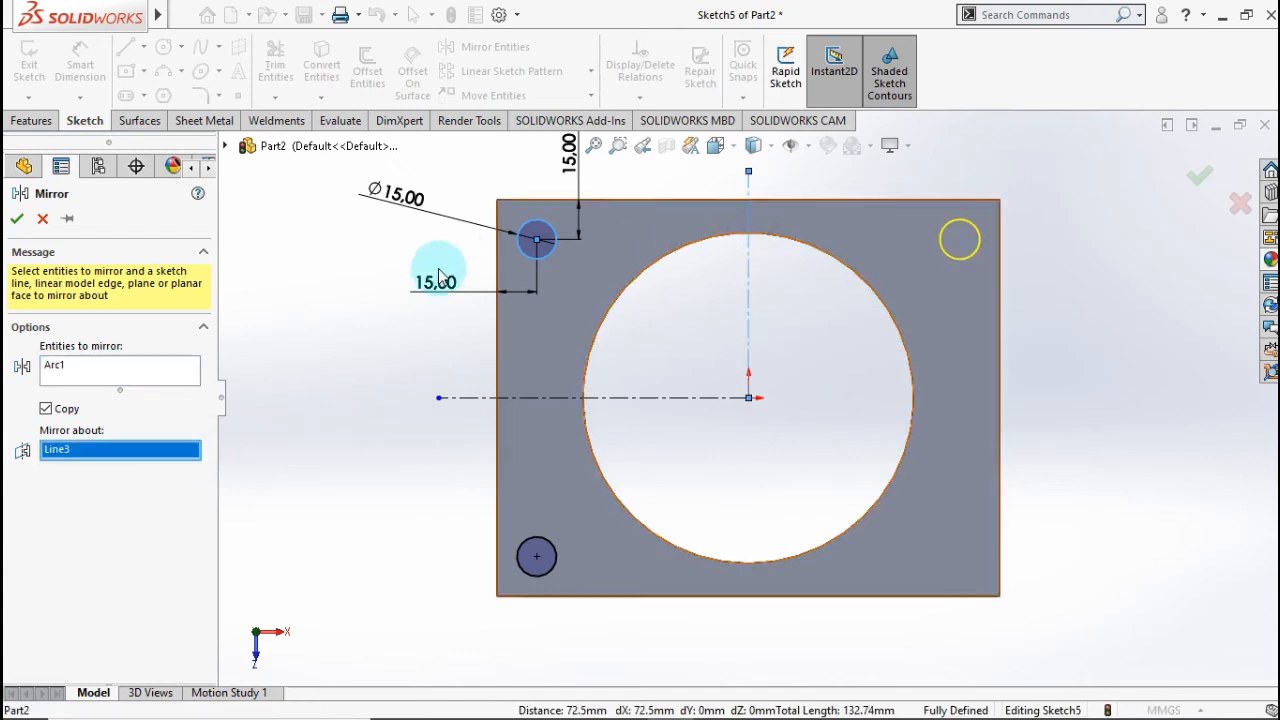
click(17, 222)
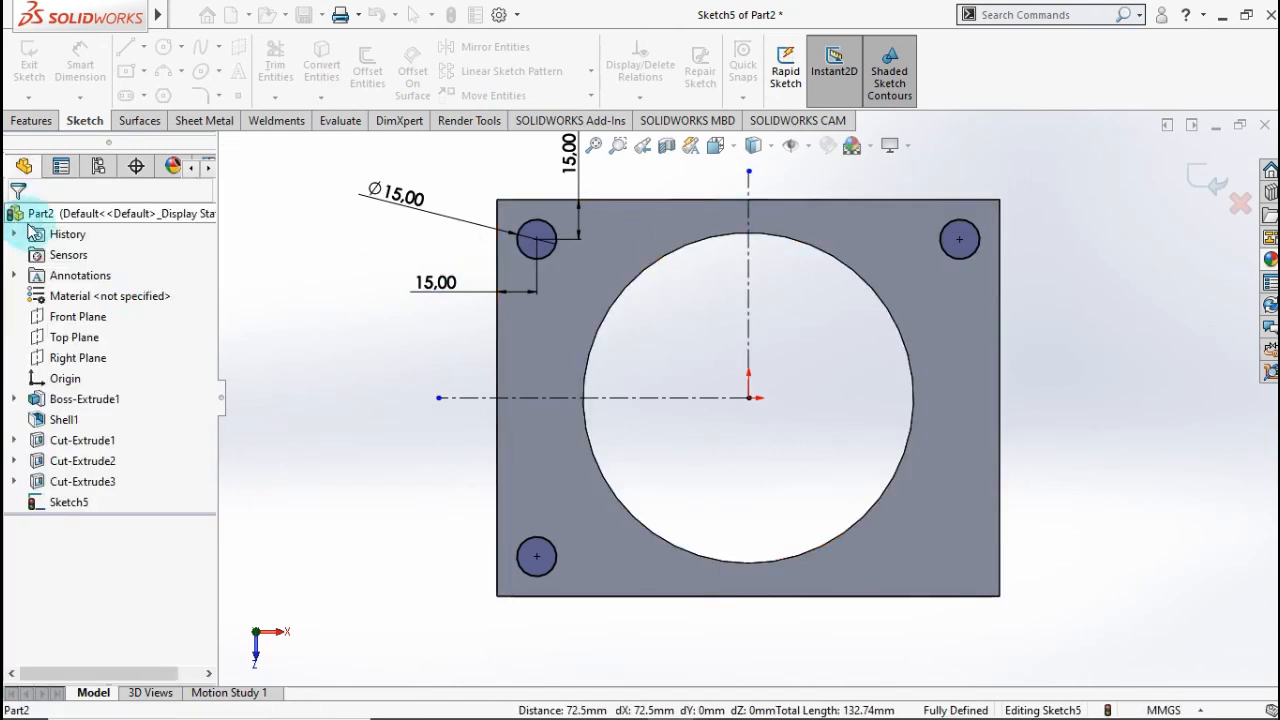
- Extrude the three 15 mm corner circles upward from the plate as posts, 180 mm blind with the result merged
click(33, 121)
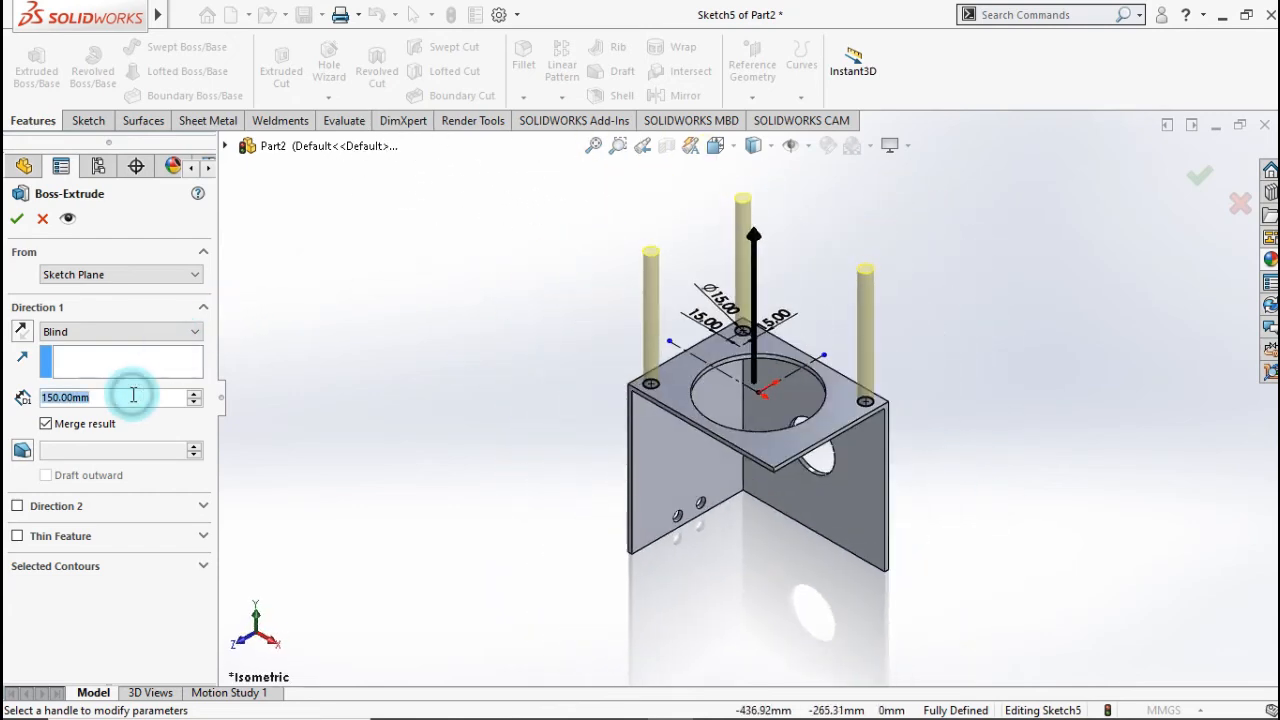
text(180)
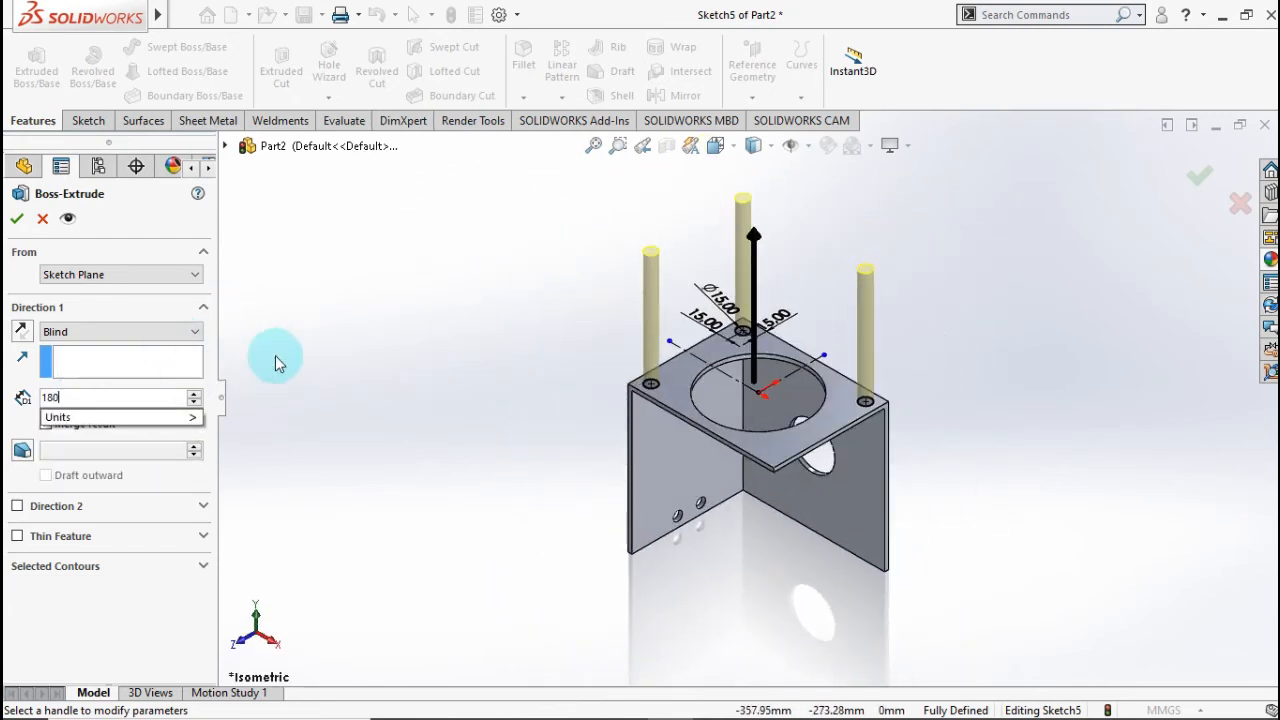
key(Return)
scroll(768, 272, up, 2)
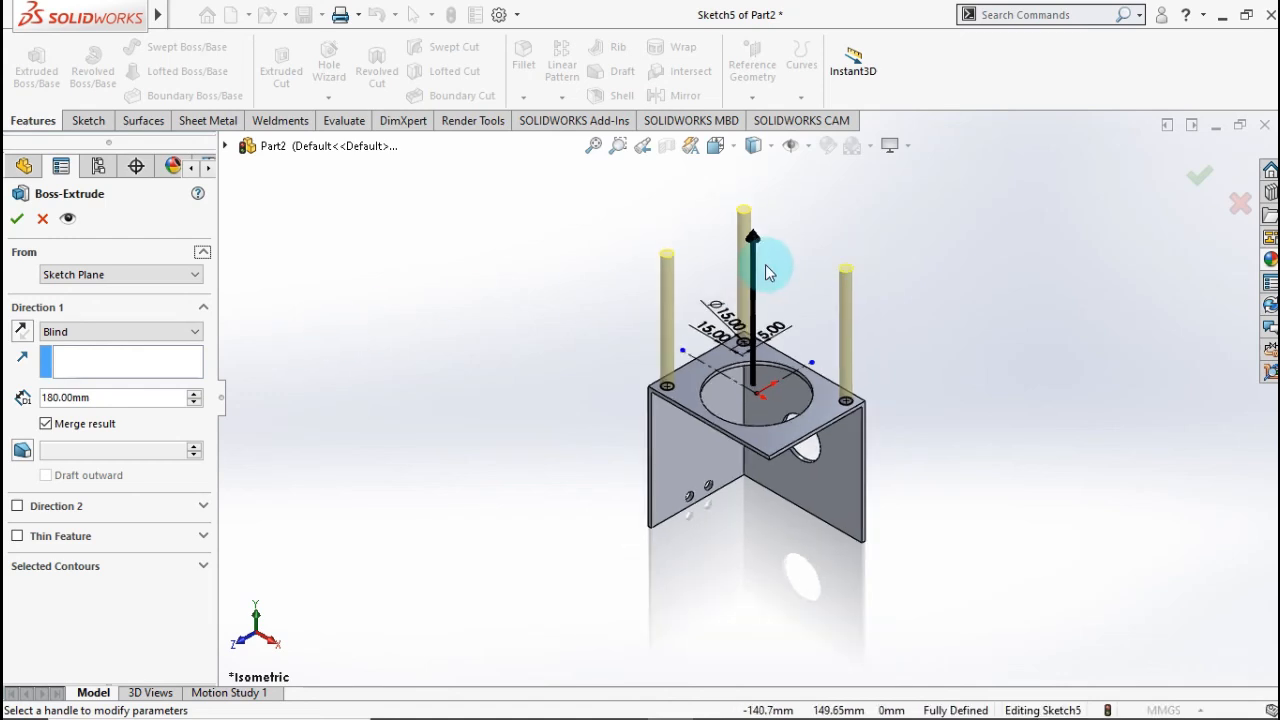
scroll(768, 272, down, 1)
click(16, 218)
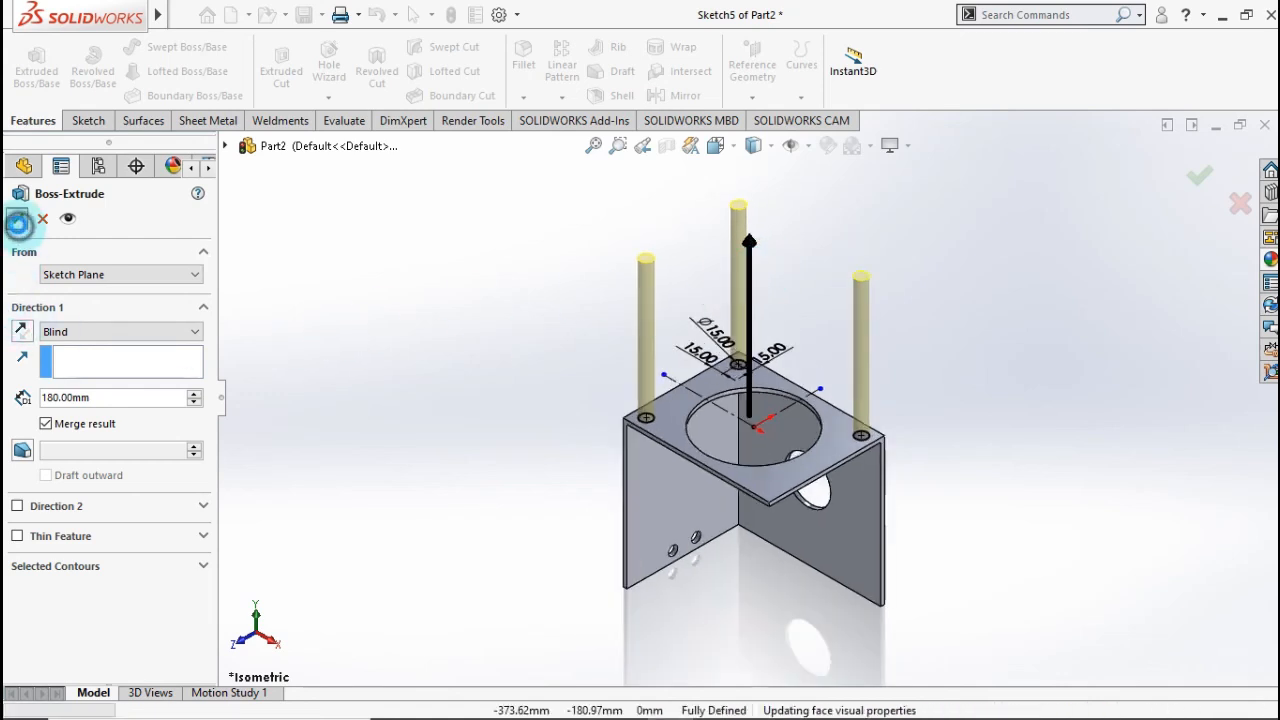
click(412, 371)
middle_drag(430, 468, 1014, 340)
key(ctrl+7)
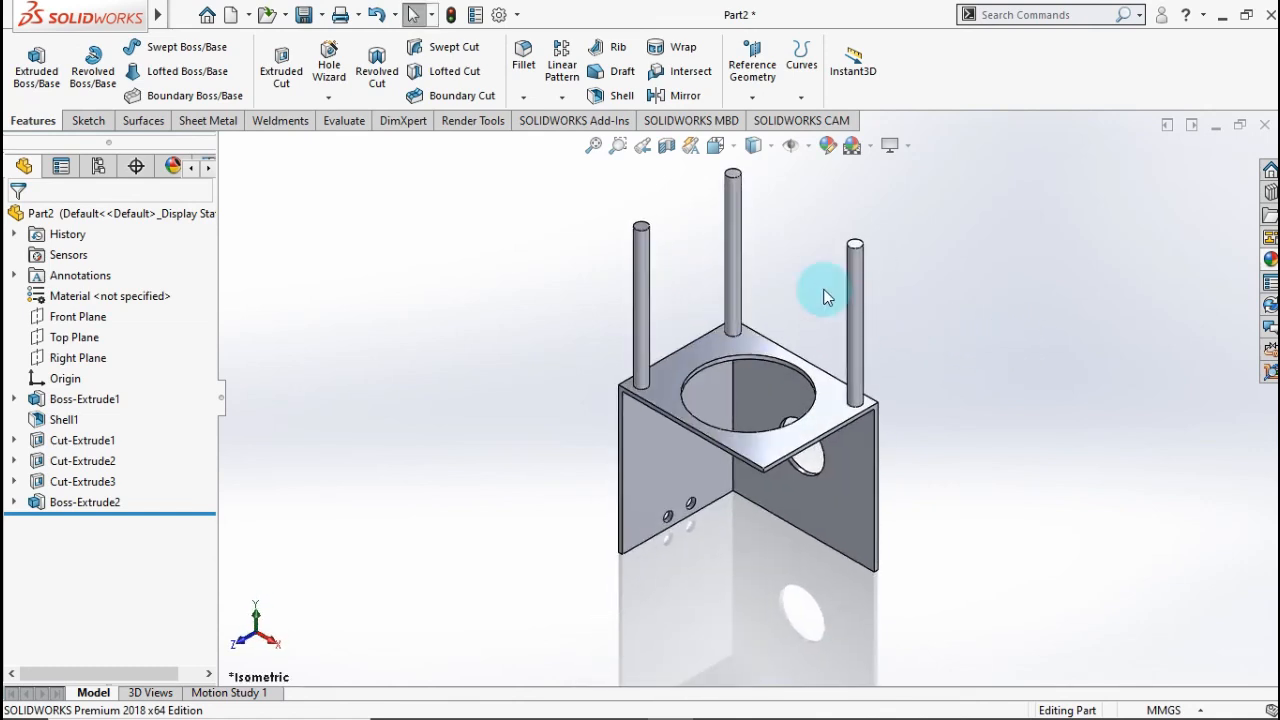
- Apply a medium grey color from the standard swatches to the whole part
click(305, 222)
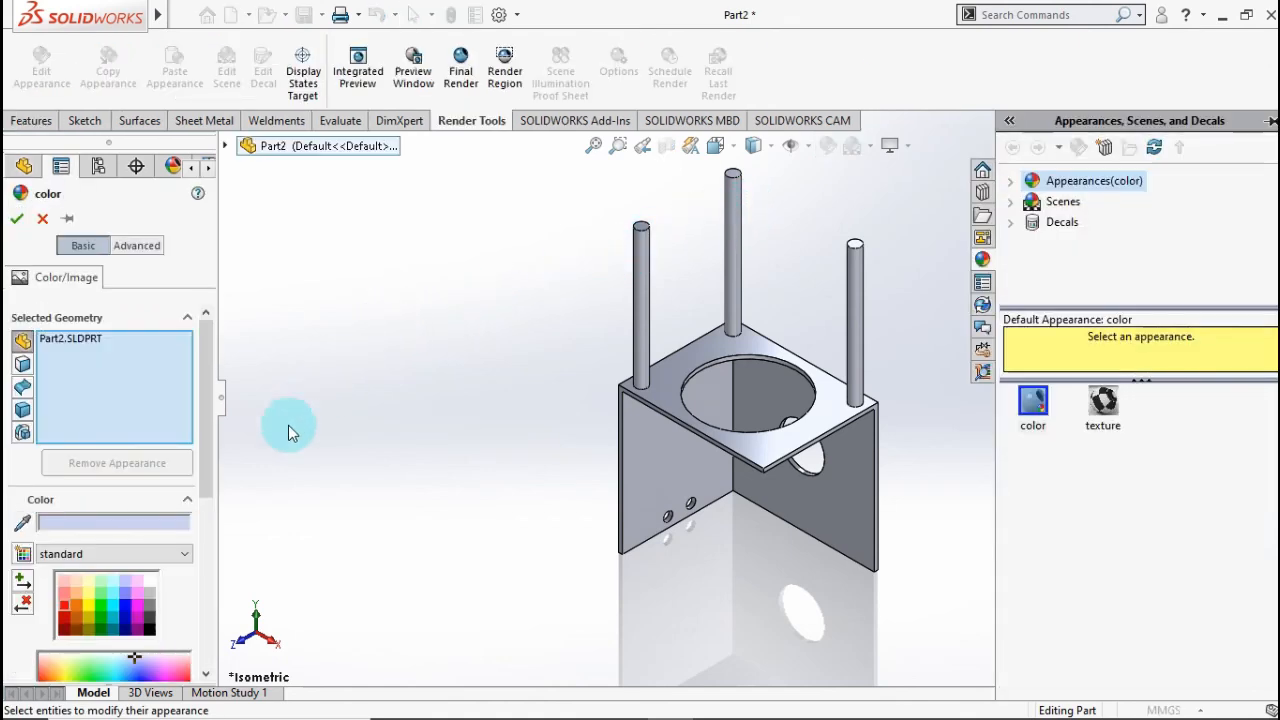
click(152, 626)
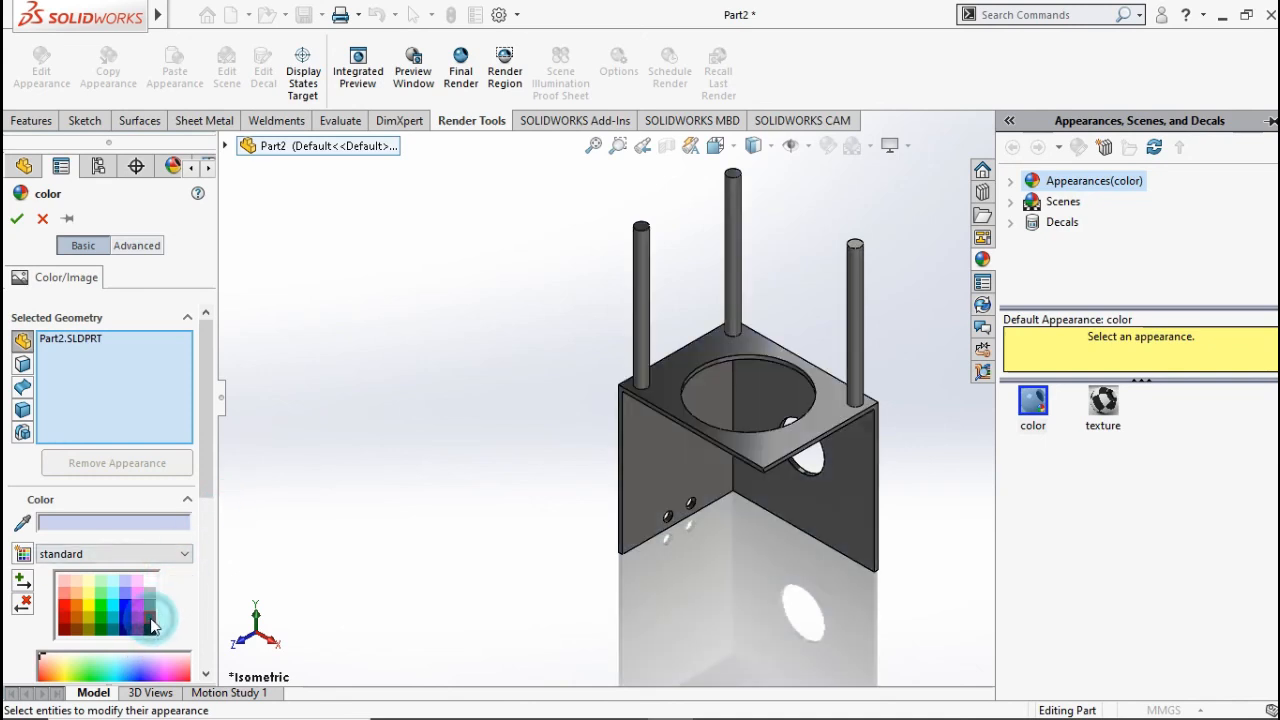
click(150, 607)
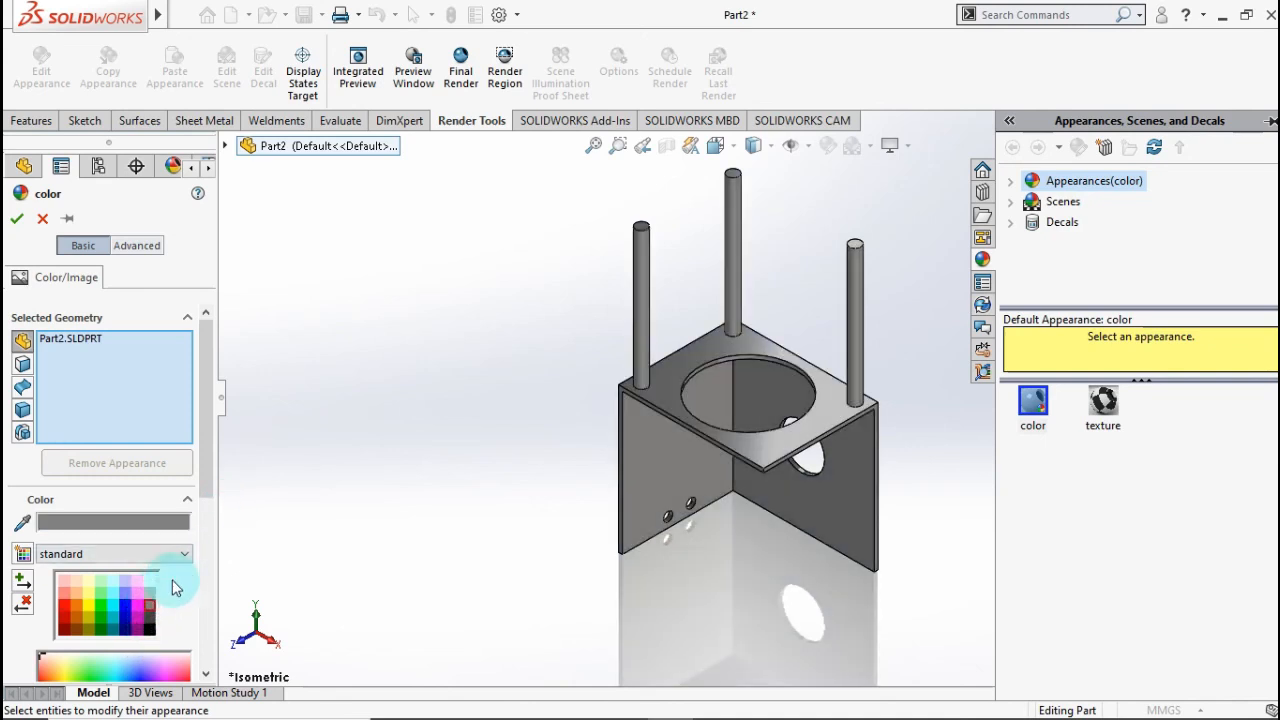
click(16, 221)
click(357, 352)
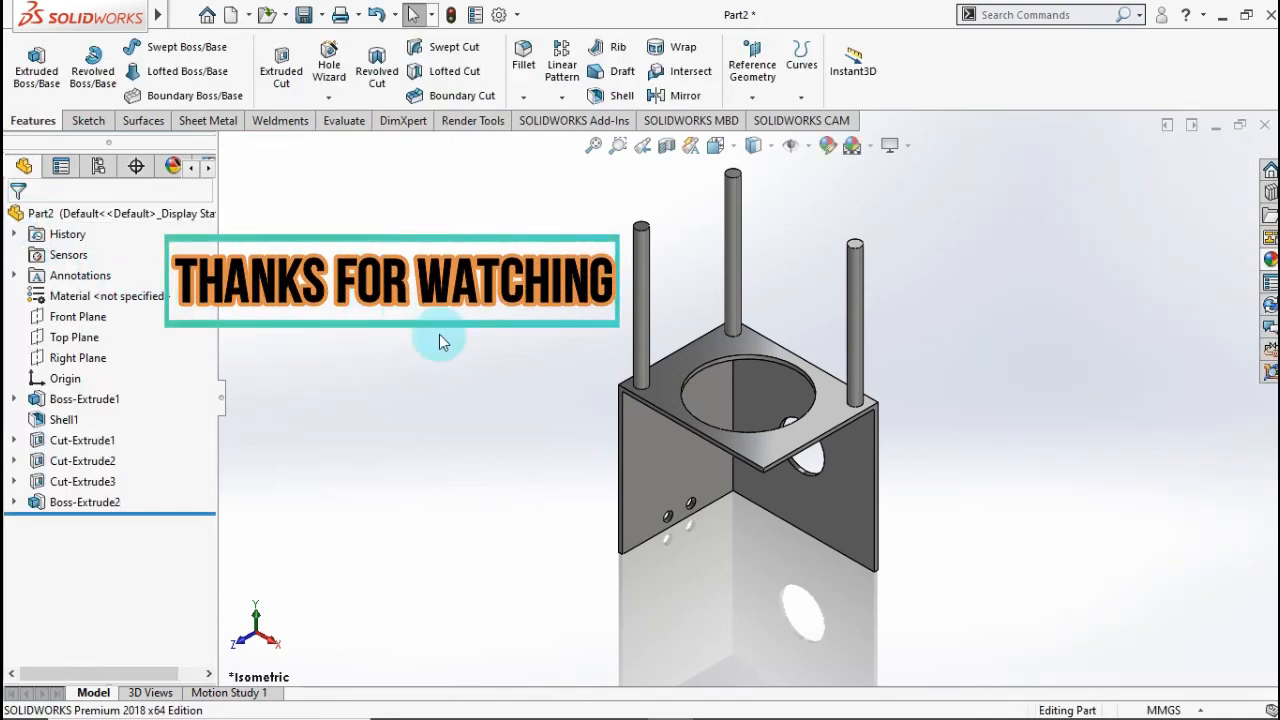